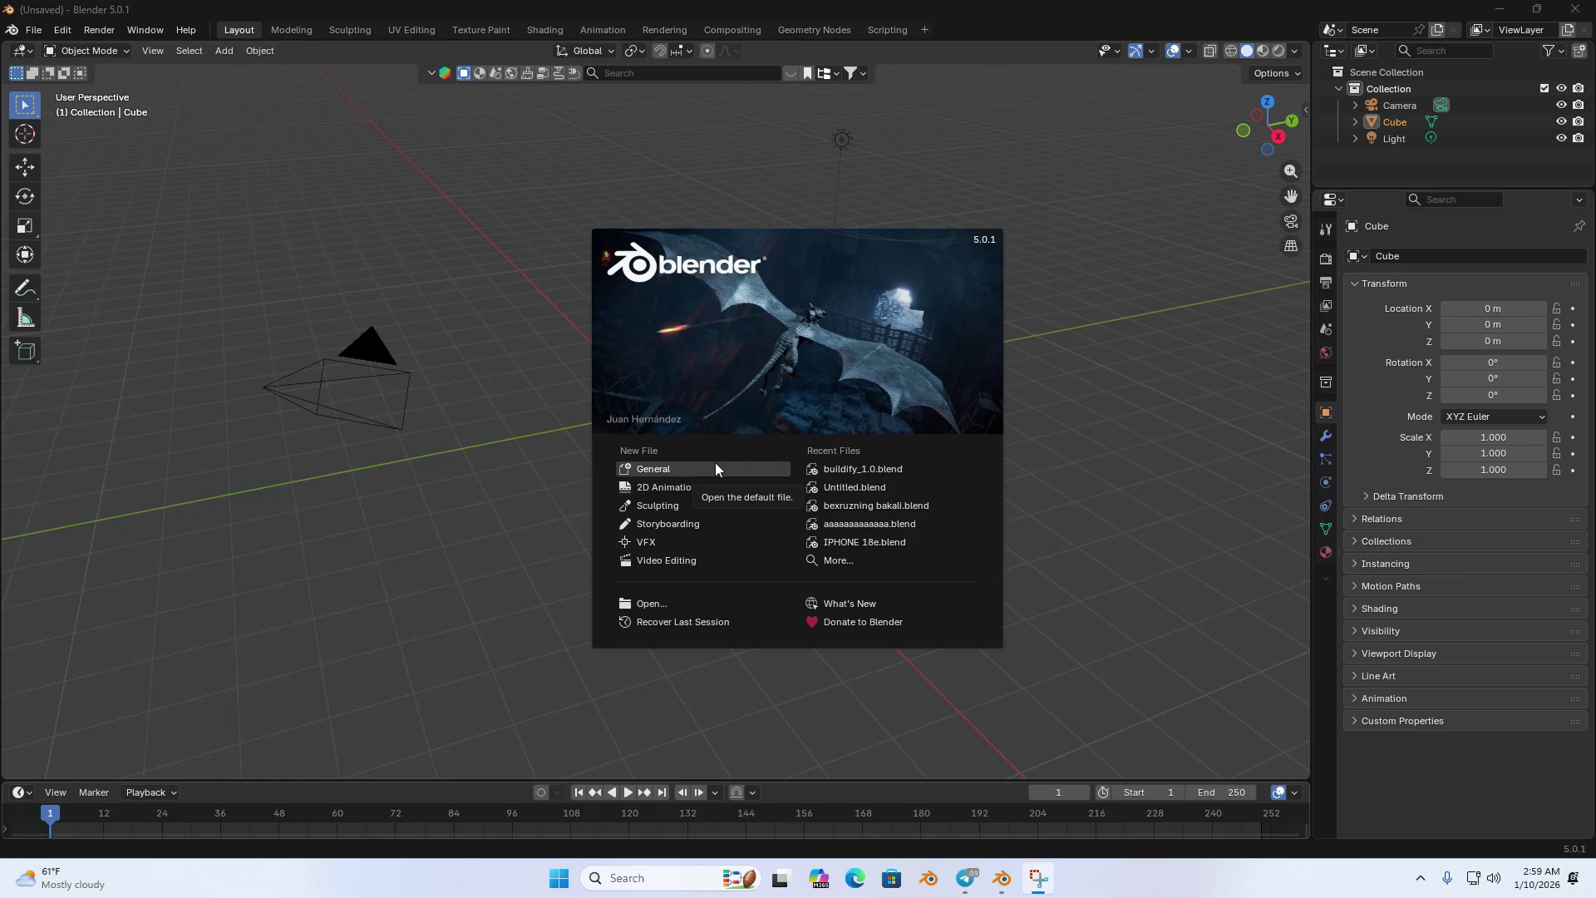
Step: Start a new General scene and view the default cube with its camera and light
{"action": "left_click", "coordinate": [715, 468]}
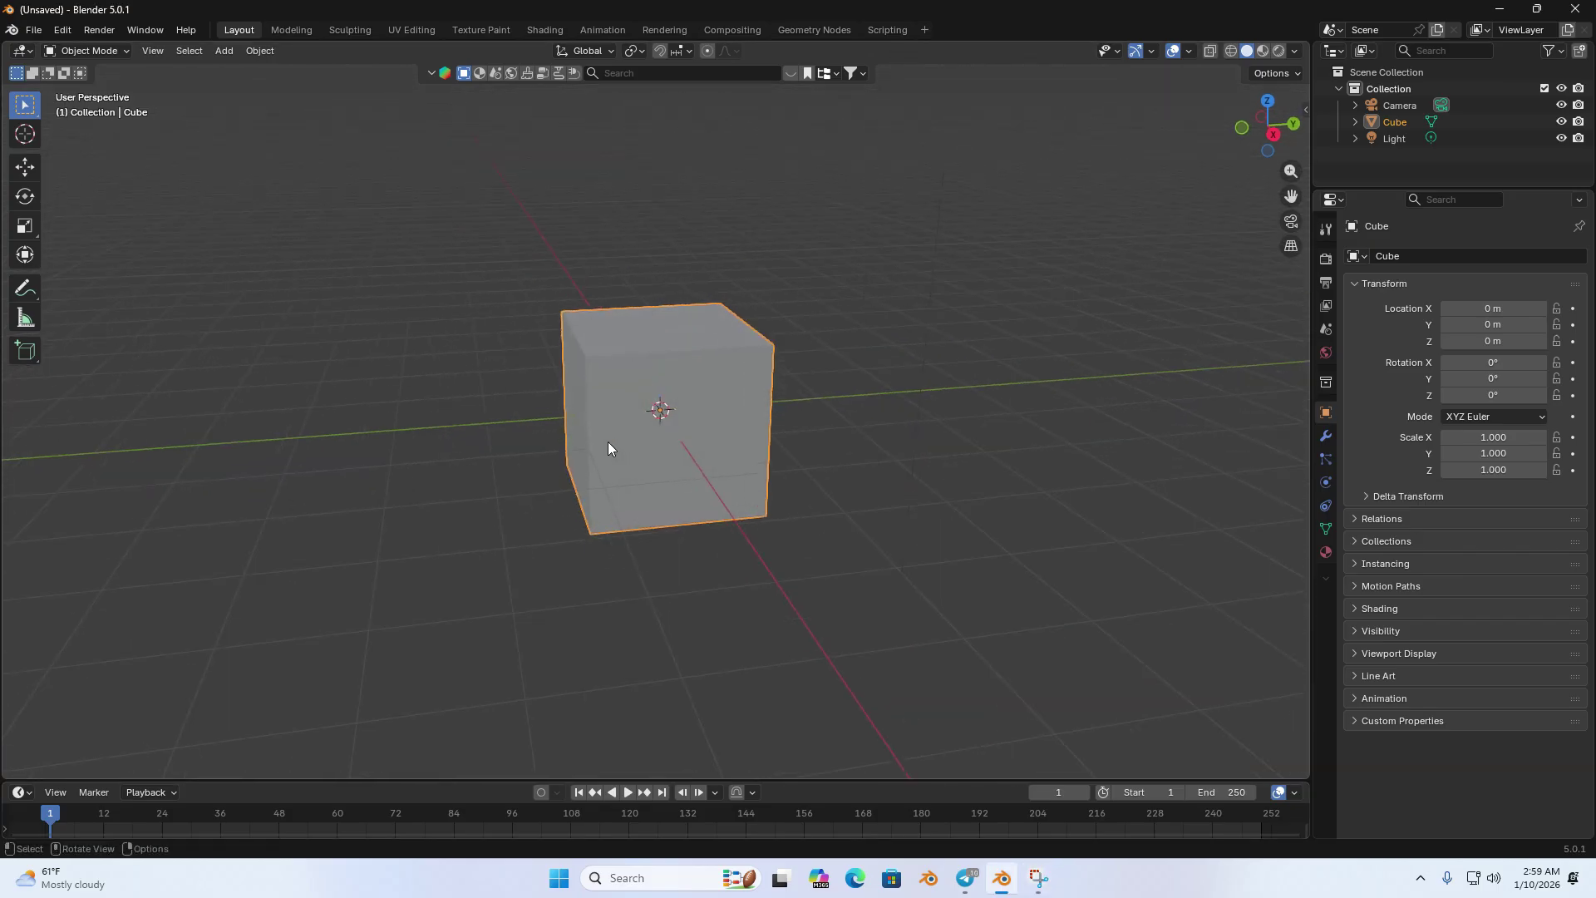
{"action": "middle_click_drag", "start_coordinate": [607, 446], "coordinate": [891, 477], "text": "shift"}
{"action": "scroll", "coordinate": [892, 476], "scroll_direction": "down", "scroll_amount": 4}
{"action": "middle_click_drag", "start_coordinate": [663, 388], "coordinate": [656, 439], "text": "shift"}
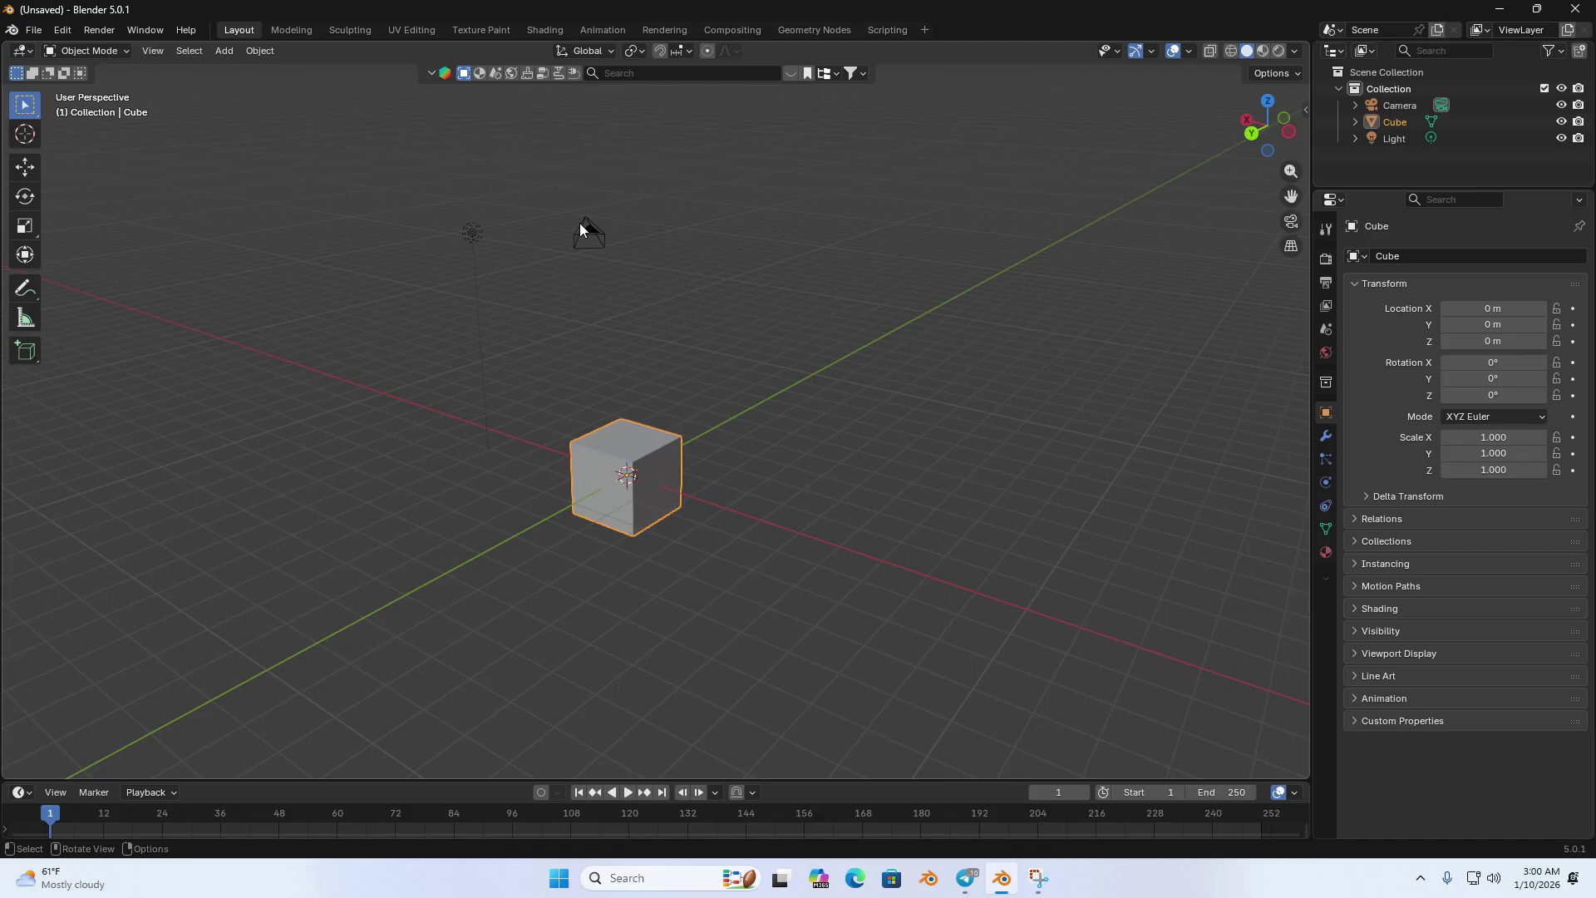
Step: Select the default camera and the light in turn and examine their placement around the cube
{"action": "left_click", "coordinate": [580, 224]}
{"action": "left_click", "coordinate": [473, 233]}
{"action": "middle_click_drag", "start_coordinate": [460, 306], "coordinate": [761, 492]}
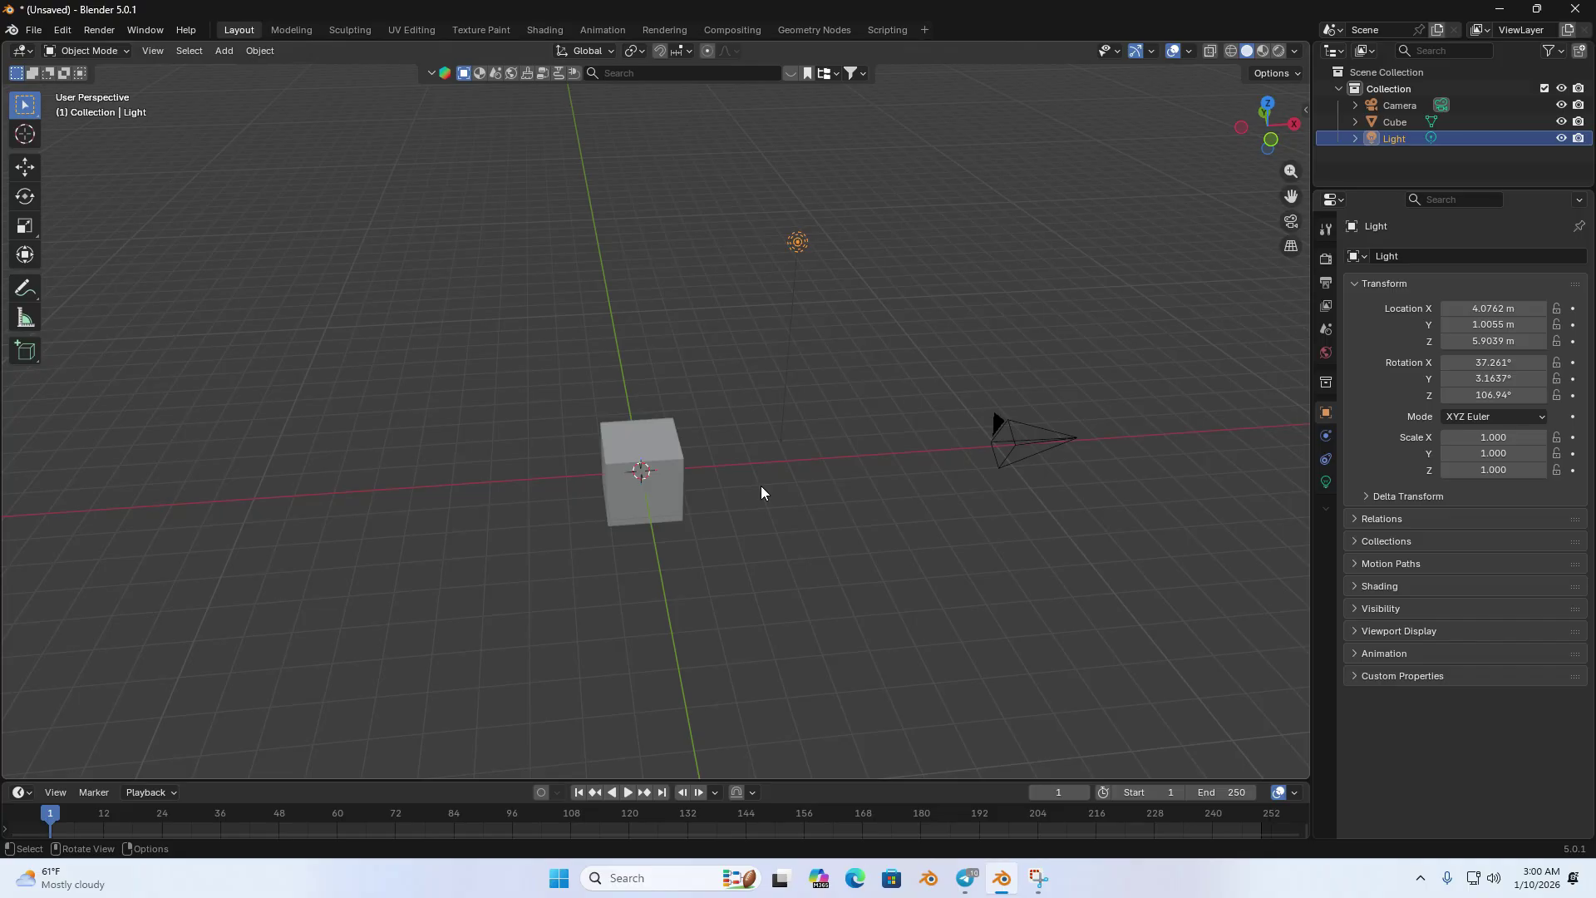
{"action": "middle_click_drag", "start_coordinate": [756, 493], "coordinate": [748, 503]}
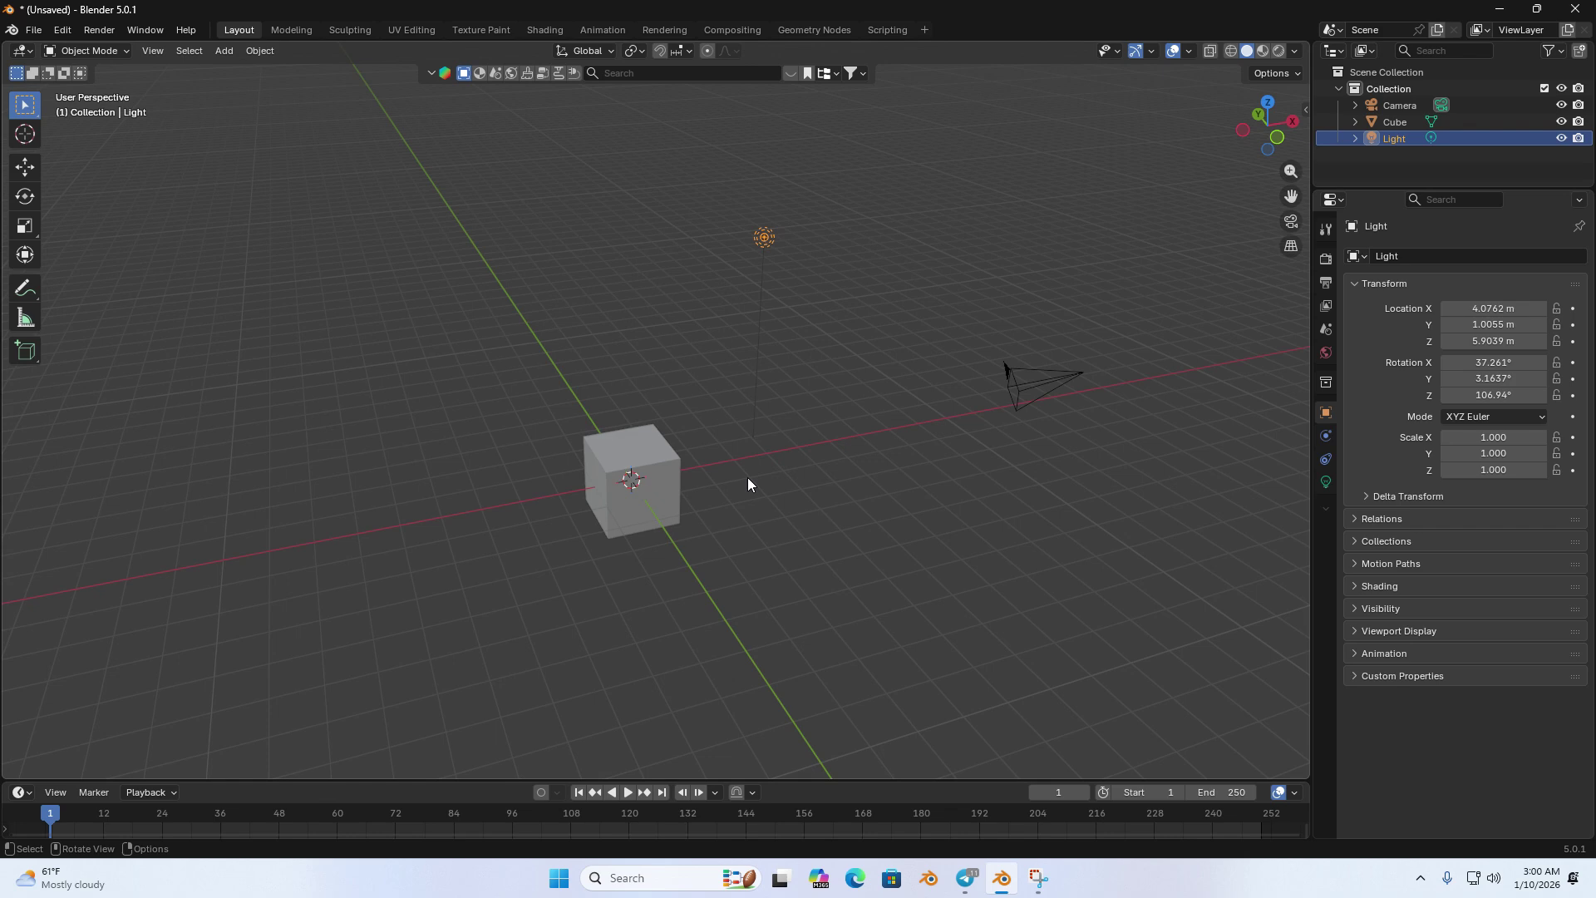
Step: Enable the Screencast Keys display for the viewport and hide its settings again
{"action": "left_click", "coordinate": [1292, 121]}
{"action": "left_click", "coordinate": [1306, 109]}
{"action": "left_click", "coordinate": [1300, 424]}
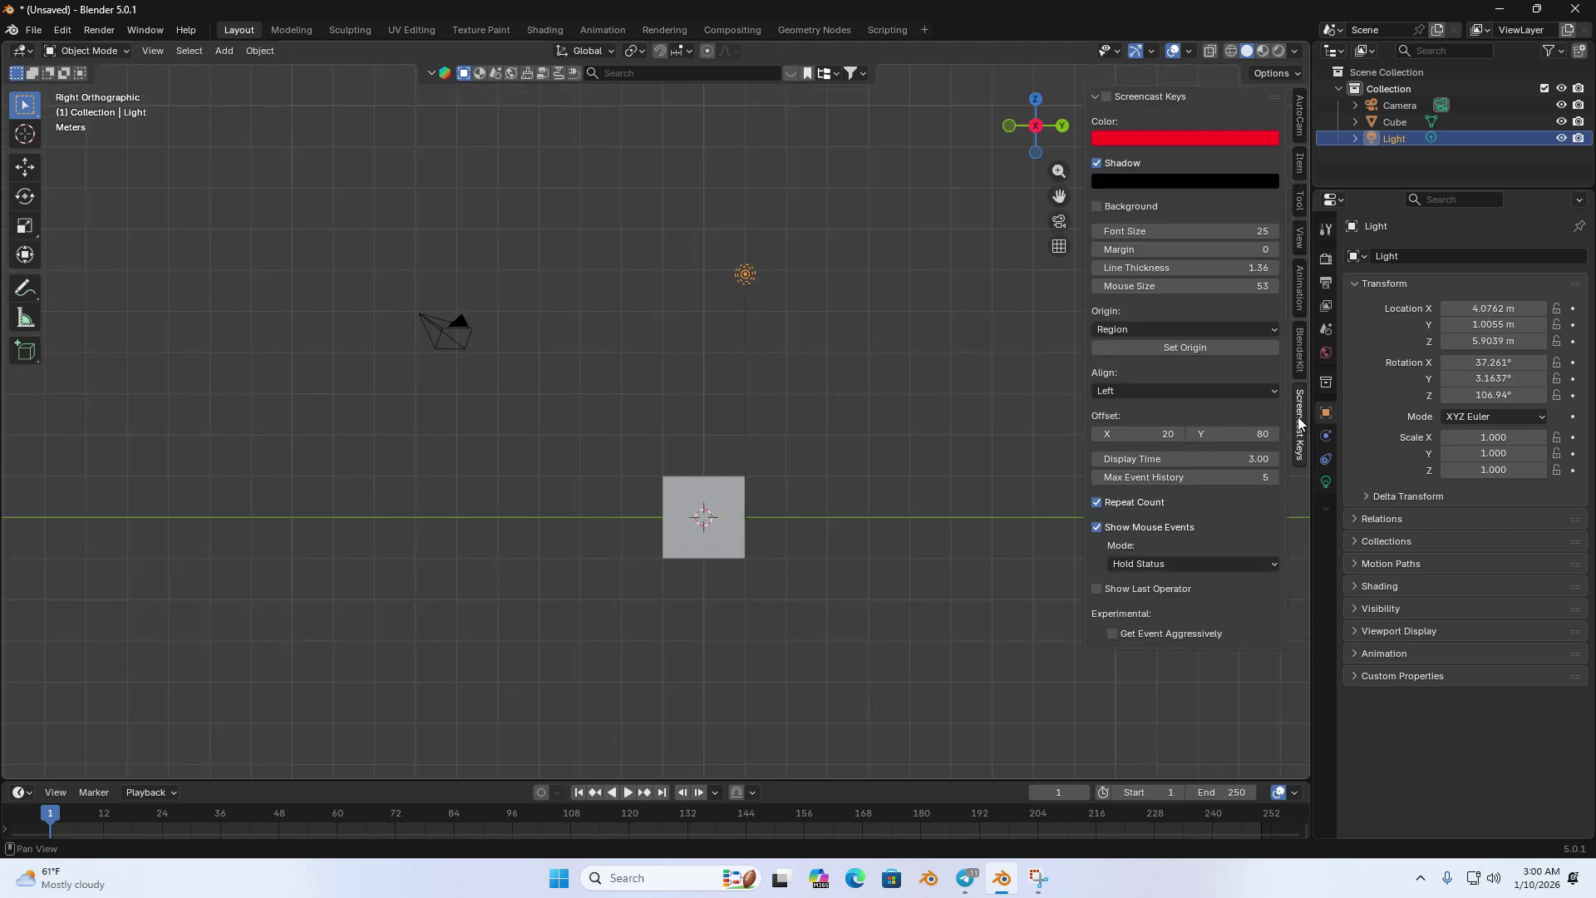
{"action": "left_click", "coordinate": [1106, 97]}
{"action": "left_click", "coordinate": [1006, 269]}
{"action": "middle_click_drag", "start_coordinate": [1006, 269], "coordinate": [4, 545]}
{"action": "key", "text": "n"}
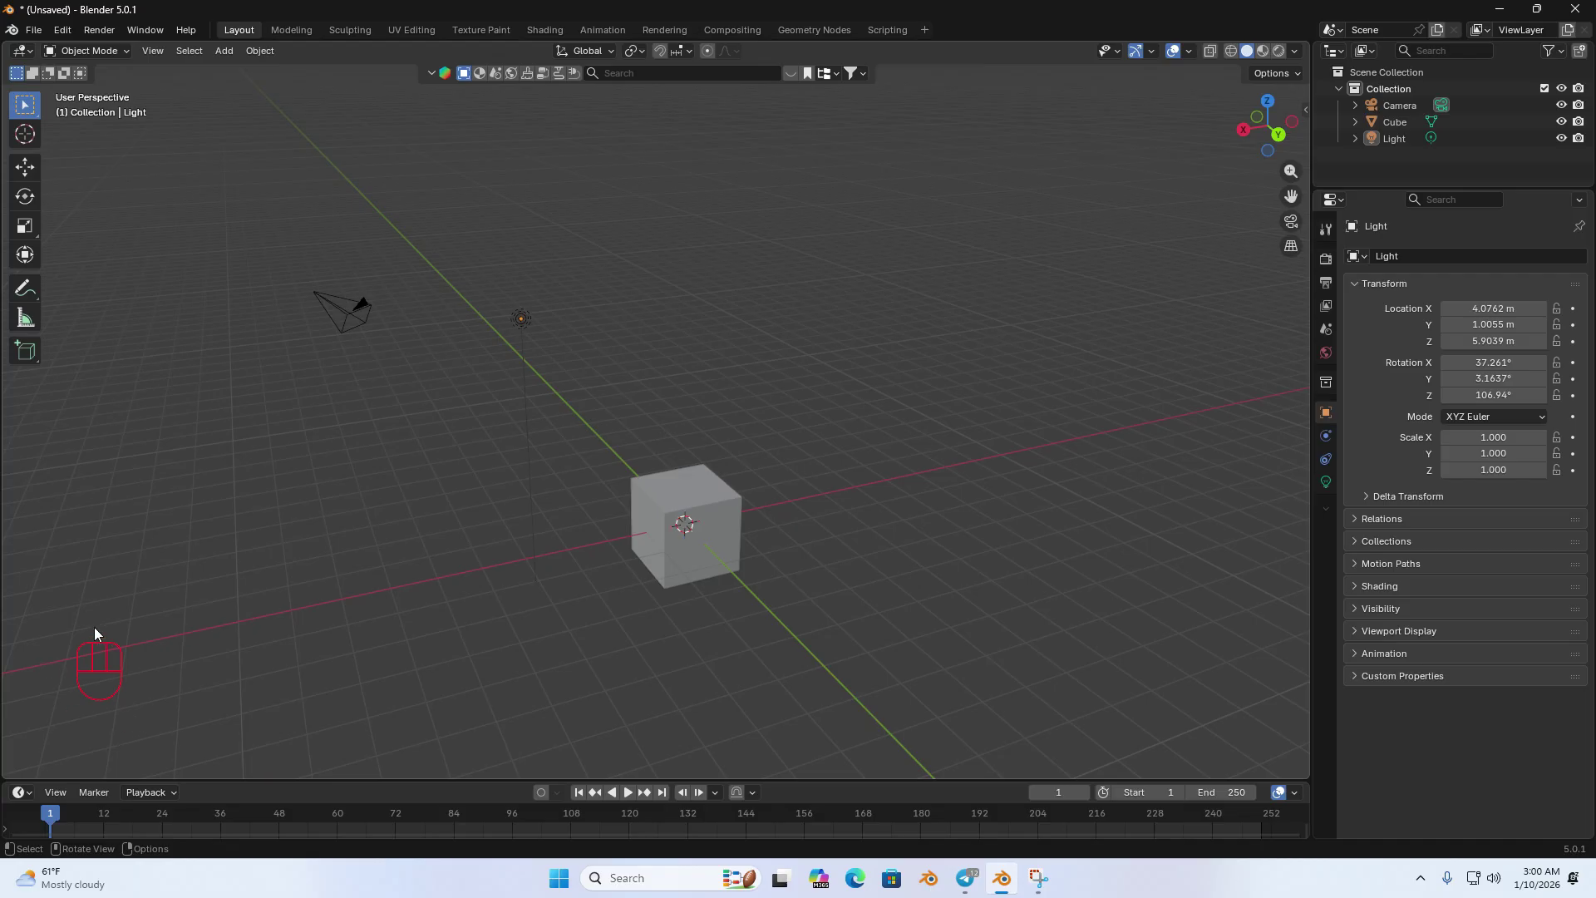
Step: Delete all default objects from the scene: the camera, cube and light
{"action": "middle_click_drag", "start_coordinate": [598, 586], "coordinate": [667, 515]}
{"action": "left_click", "coordinate": [486, 288]}
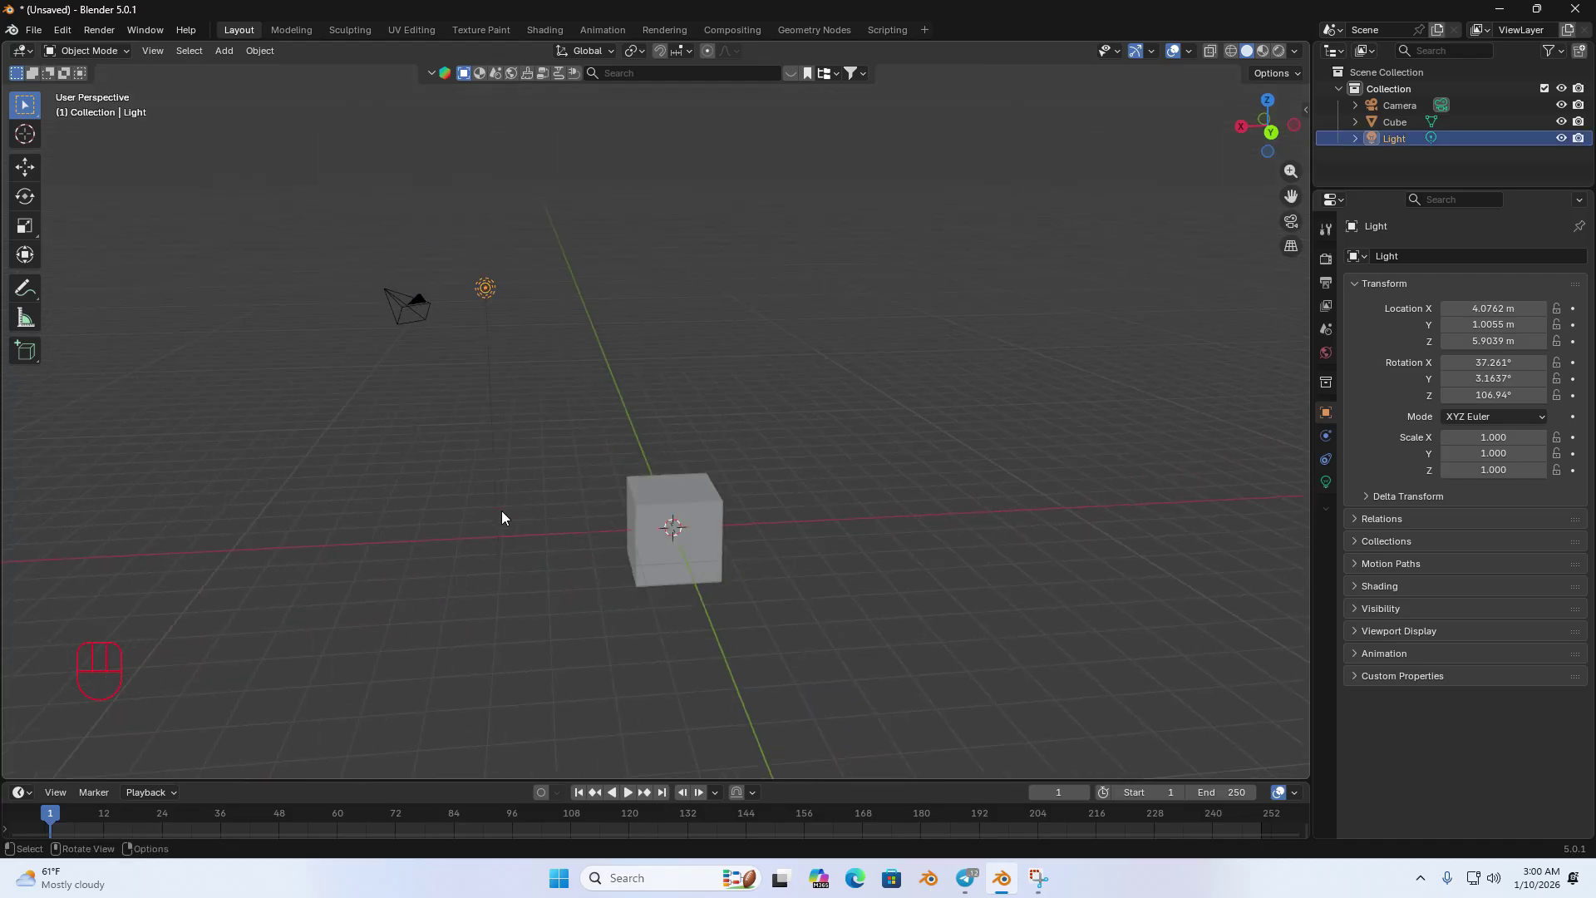
{"action": "left_click", "coordinate": [530, 466]}
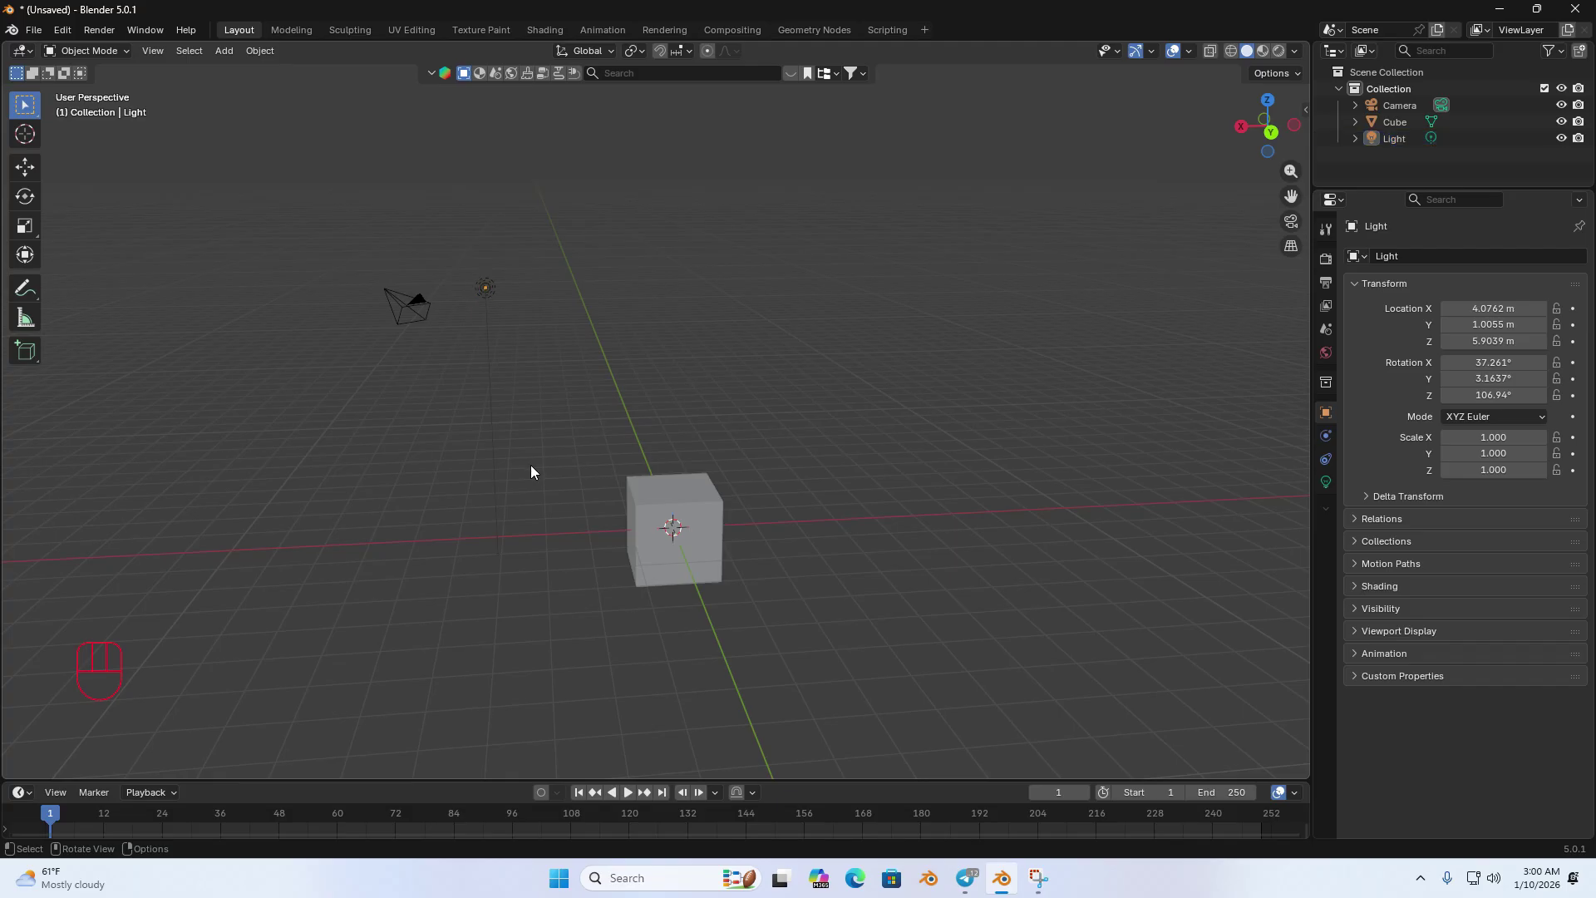
{"action": "middle_click_drag", "start_coordinate": [592, 486], "coordinate": [875, 477]}
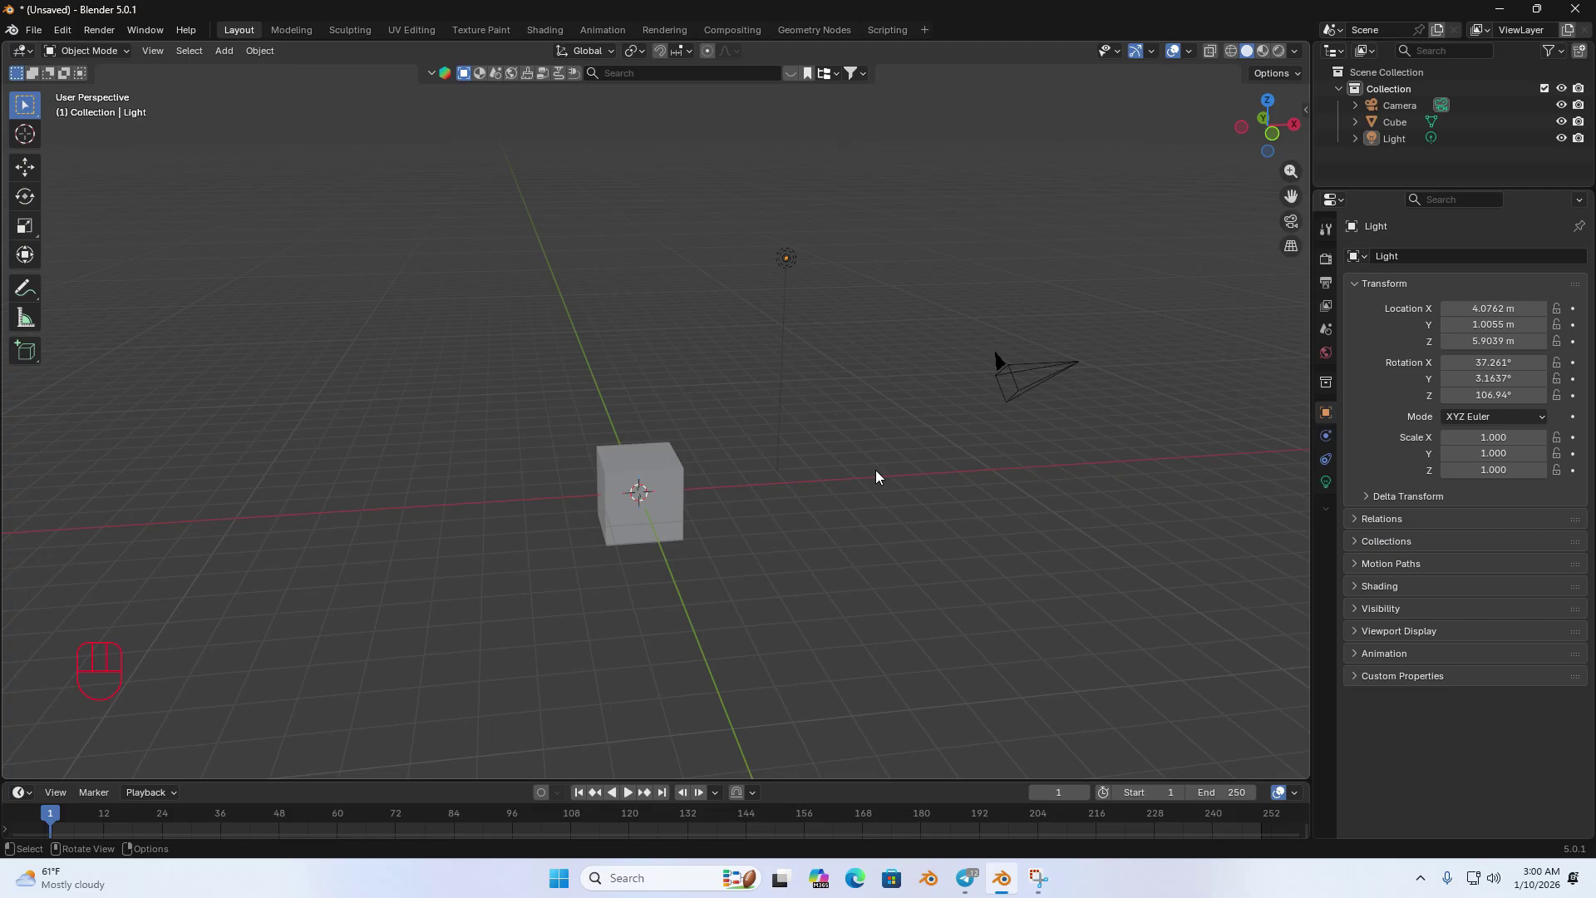
{"action": "key", "text": "a"}
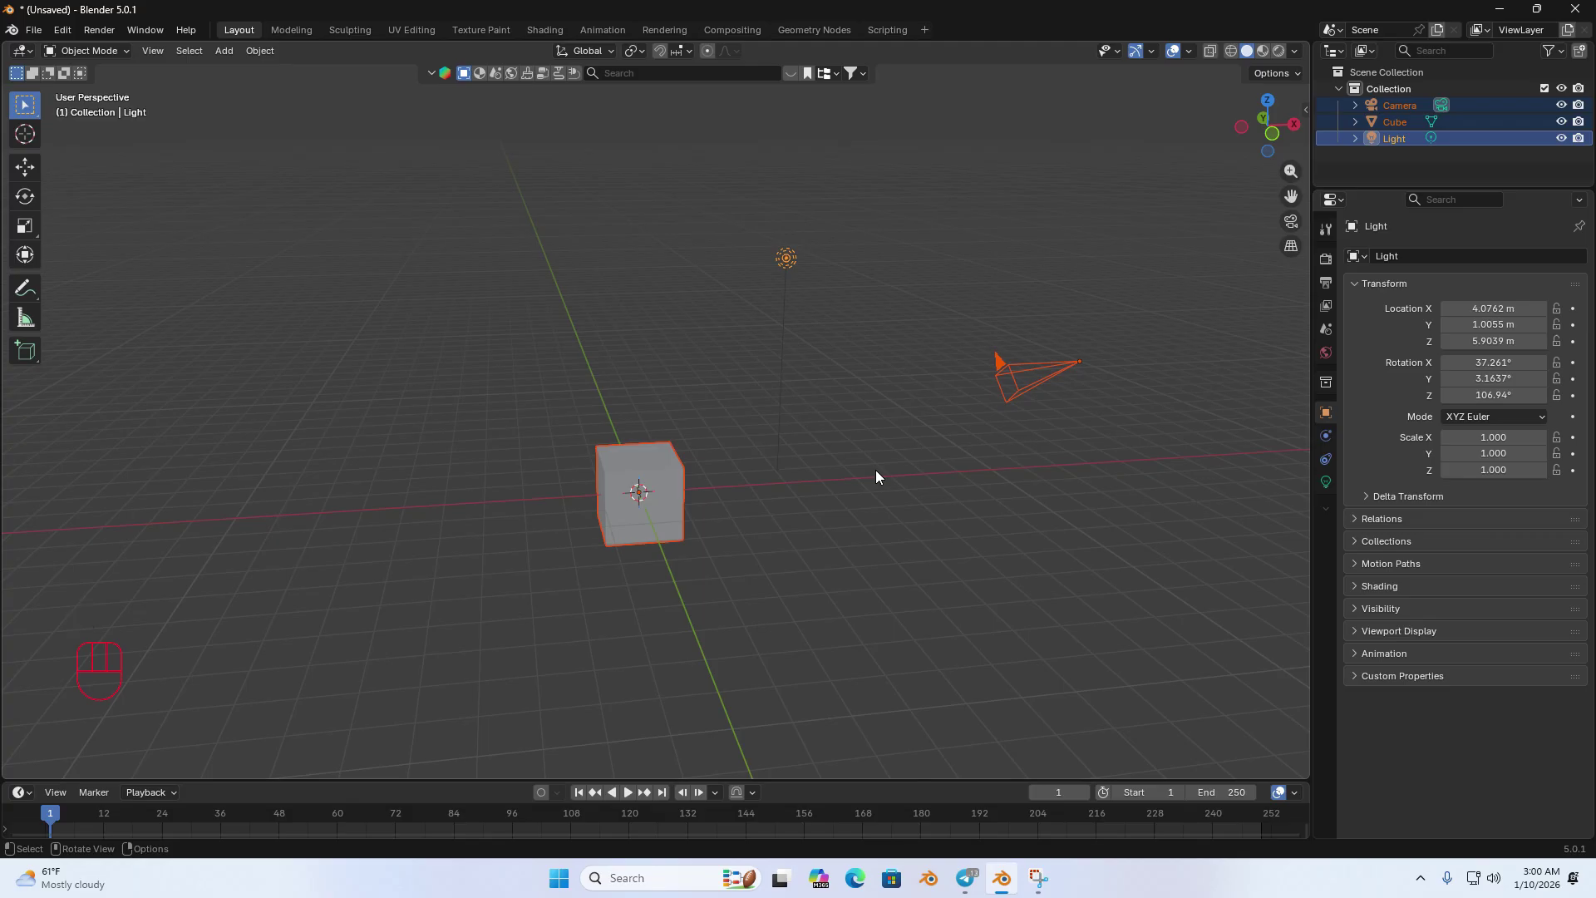
{"action": "key", "text": "x"}
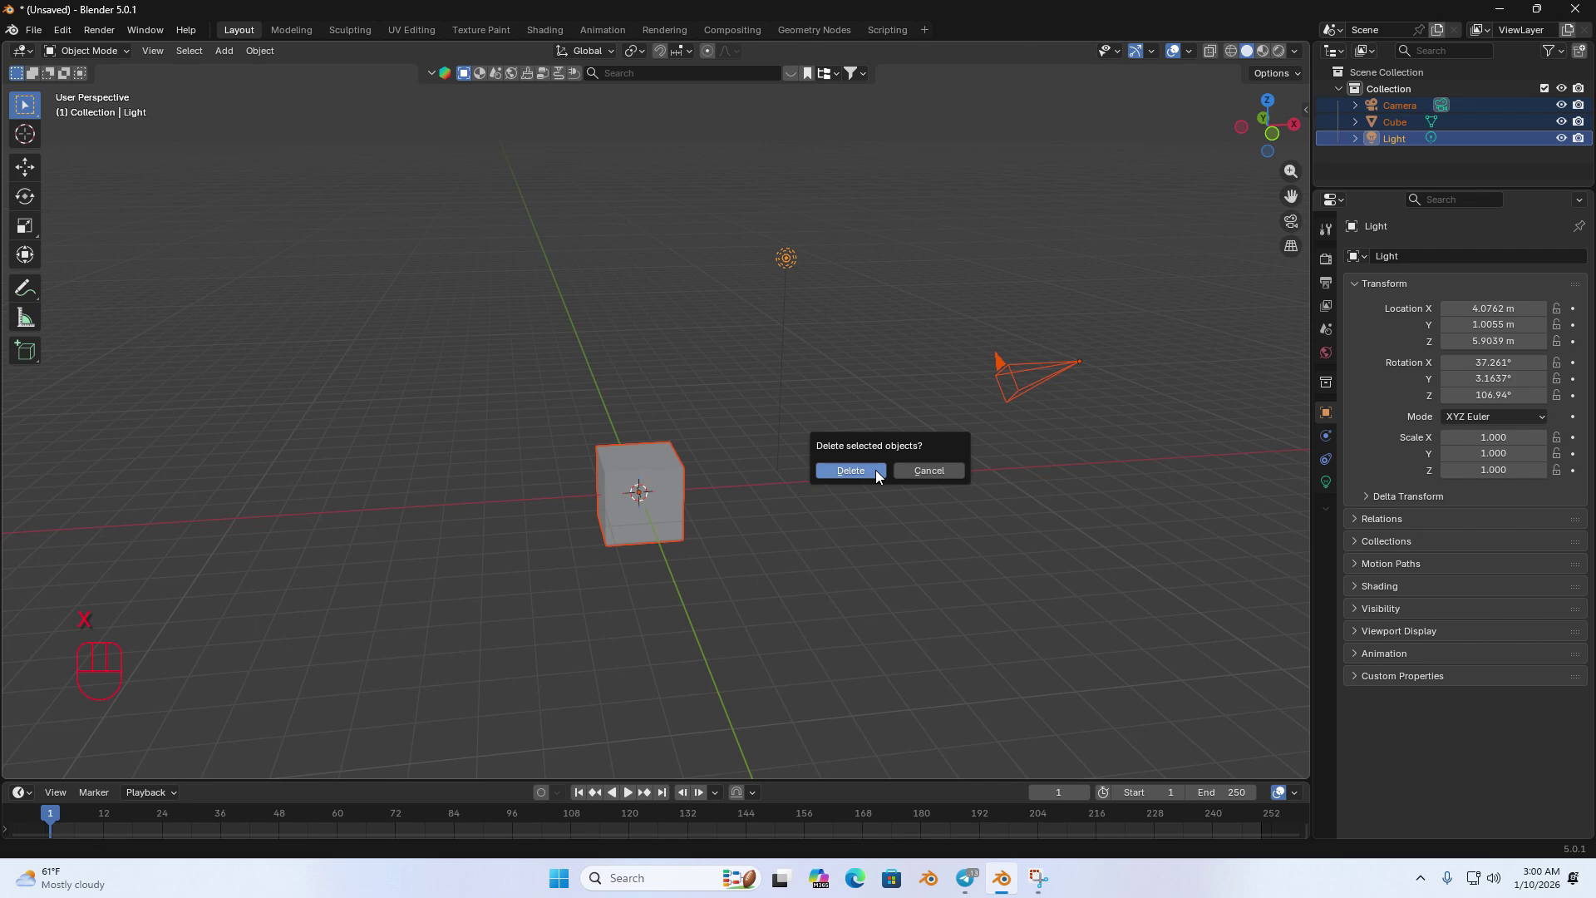
{"action": "left_click", "coordinate": [875, 470]}
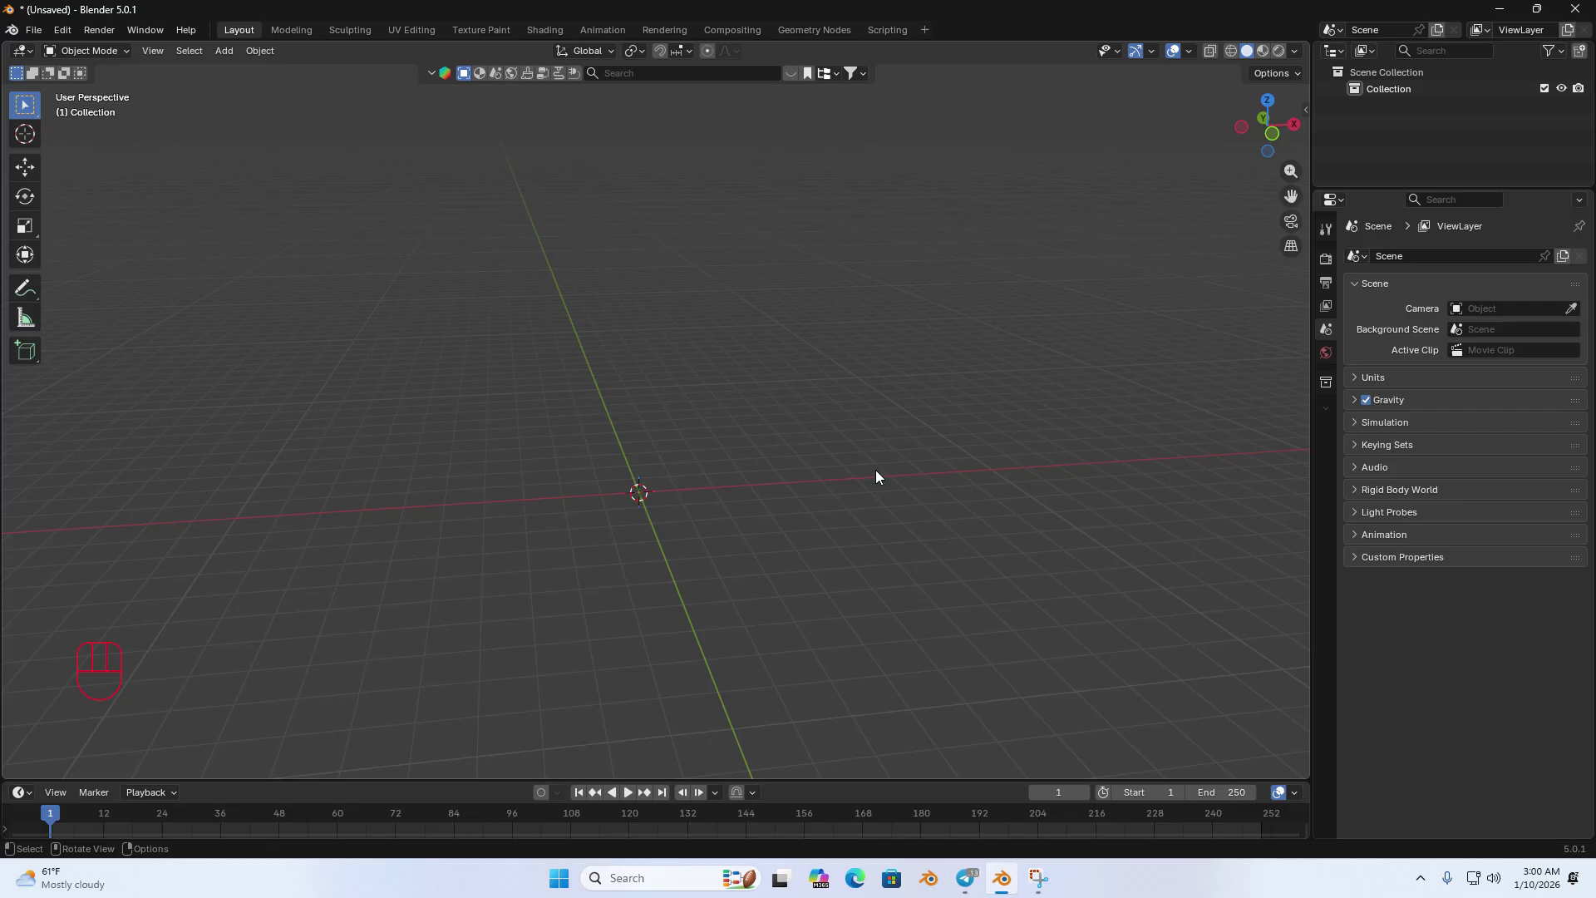
Step: Add a cube mesh at the scene origin and delete it again
{"action": "middle_click_drag", "start_coordinate": [672, 521], "coordinate": [755, 559]}
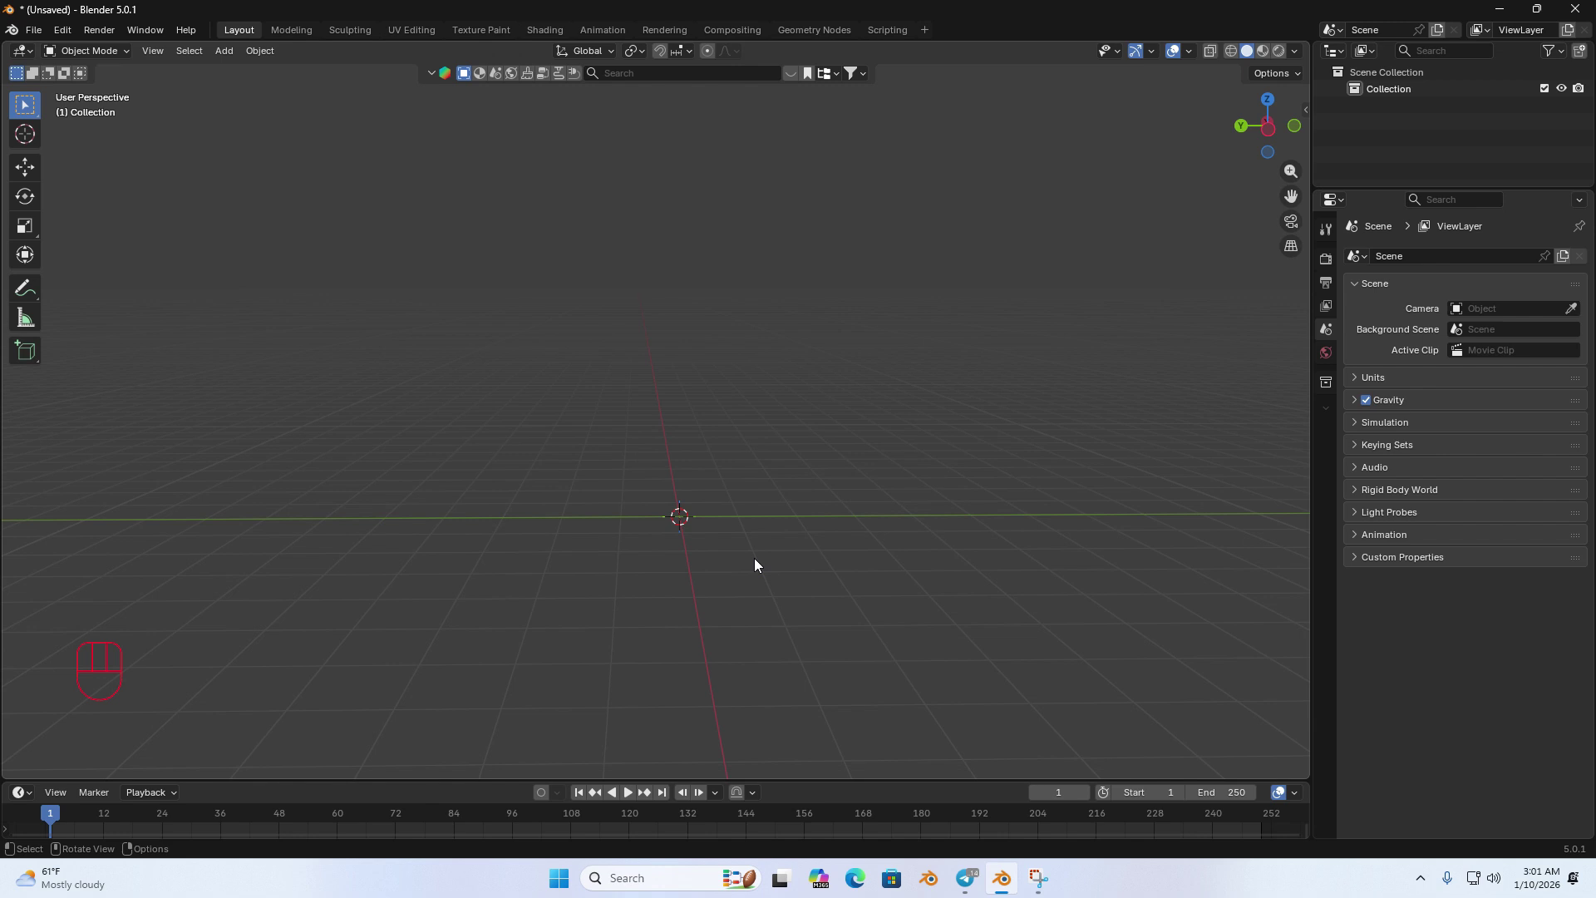
{"action": "key", "text": "shift+a"}
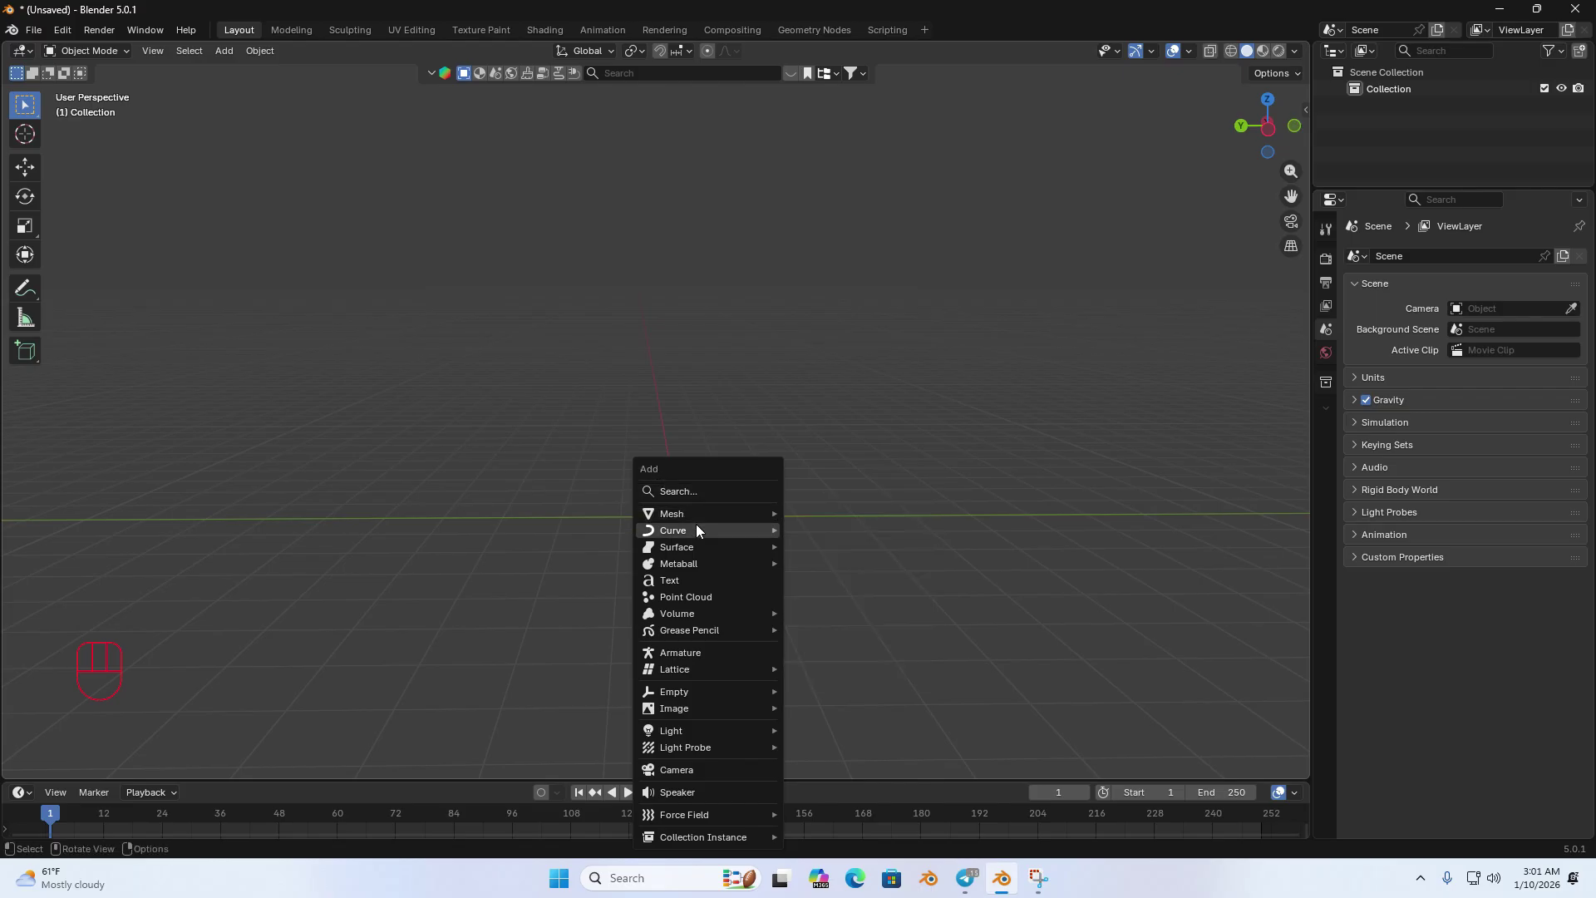
{"action": "mouse_move", "coordinate": [690, 505]}
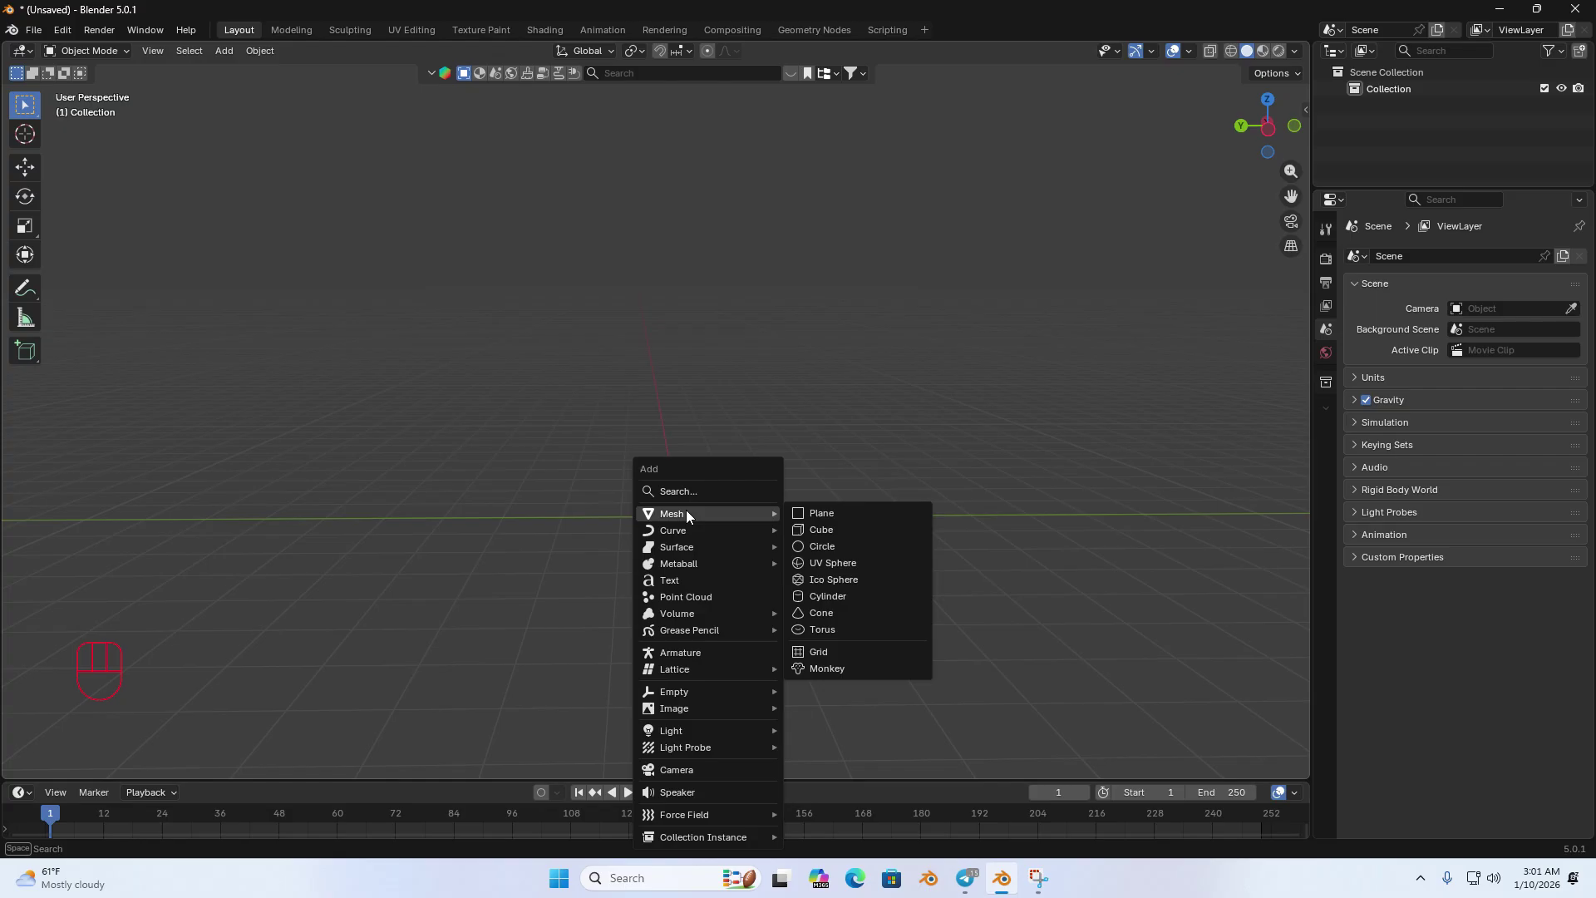
{"action": "left_click", "coordinate": [841, 536]}
{"action": "key", "text": "x"}
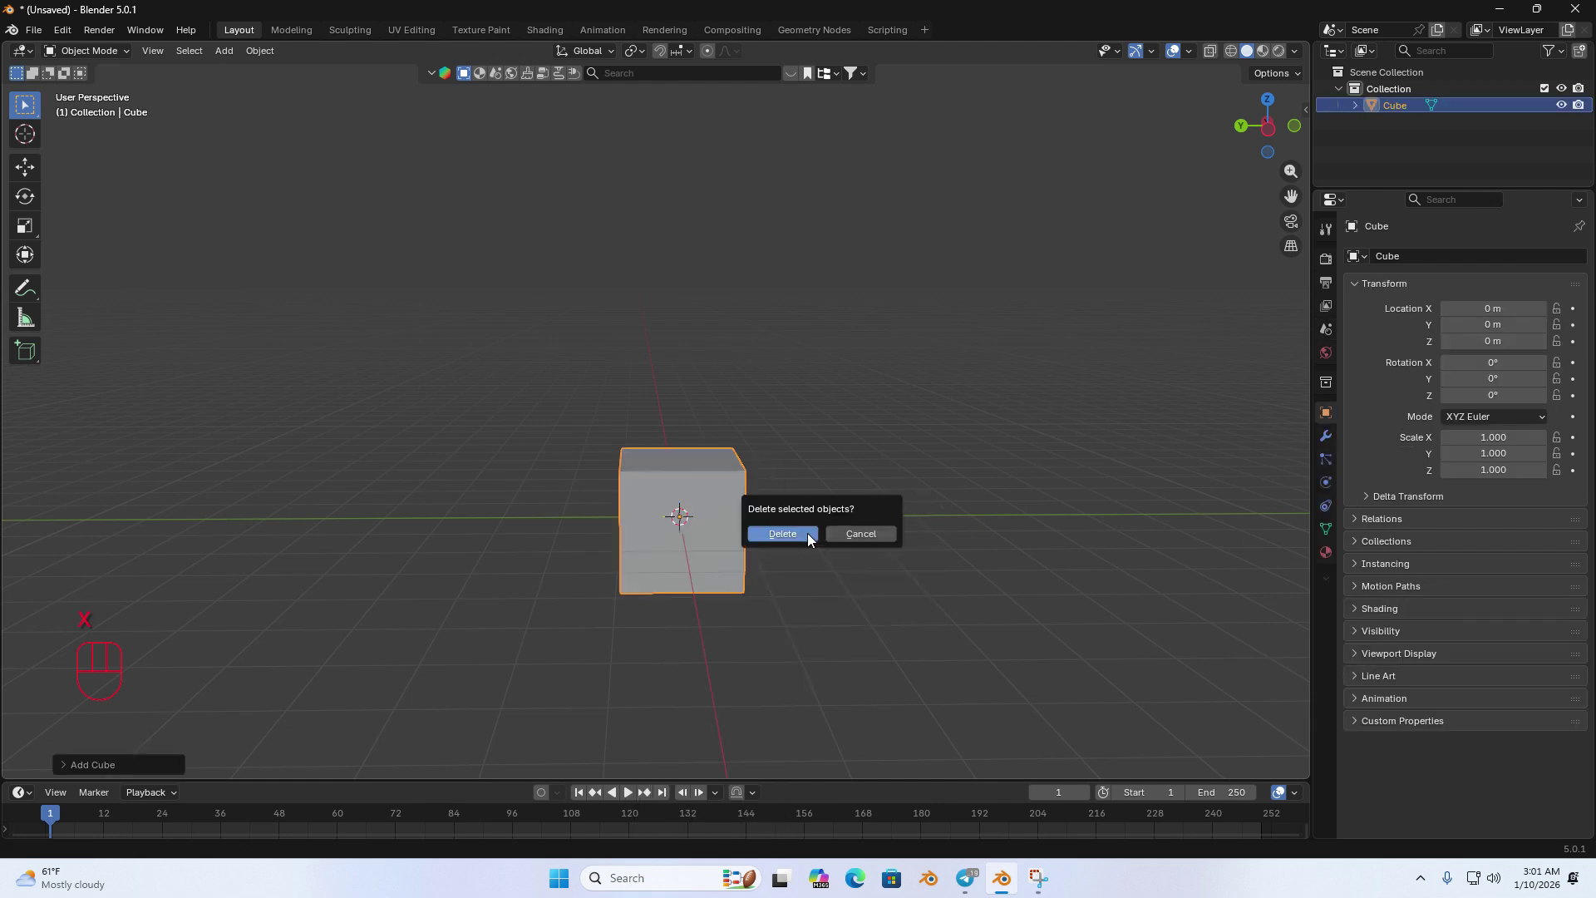
{"action": "left_click", "coordinate": [806, 532]}
Step: Add a UV sphere mesh at the scene origin and delete it again
{"action": "key", "text": "shift+a"}
{"action": "mouse_move", "coordinate": [806, 532]}
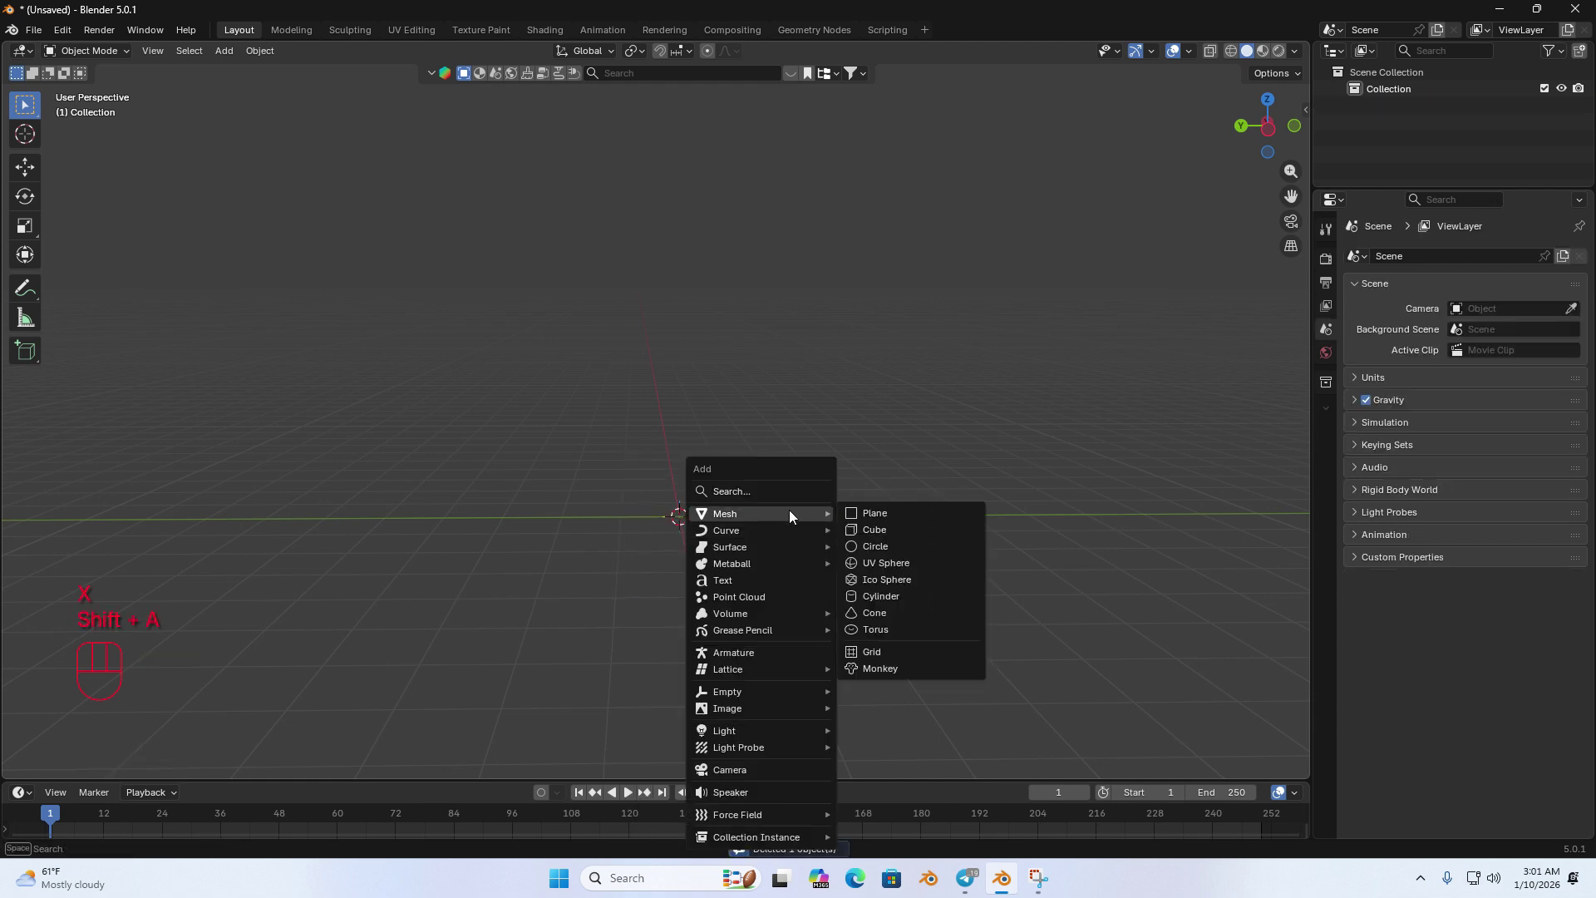
{"action": "left_click", "coordinate": [875, 557]}
{"action": "middle_click_drag", "start_coordinate": [662, 519], "coordinate": [770, 518]}
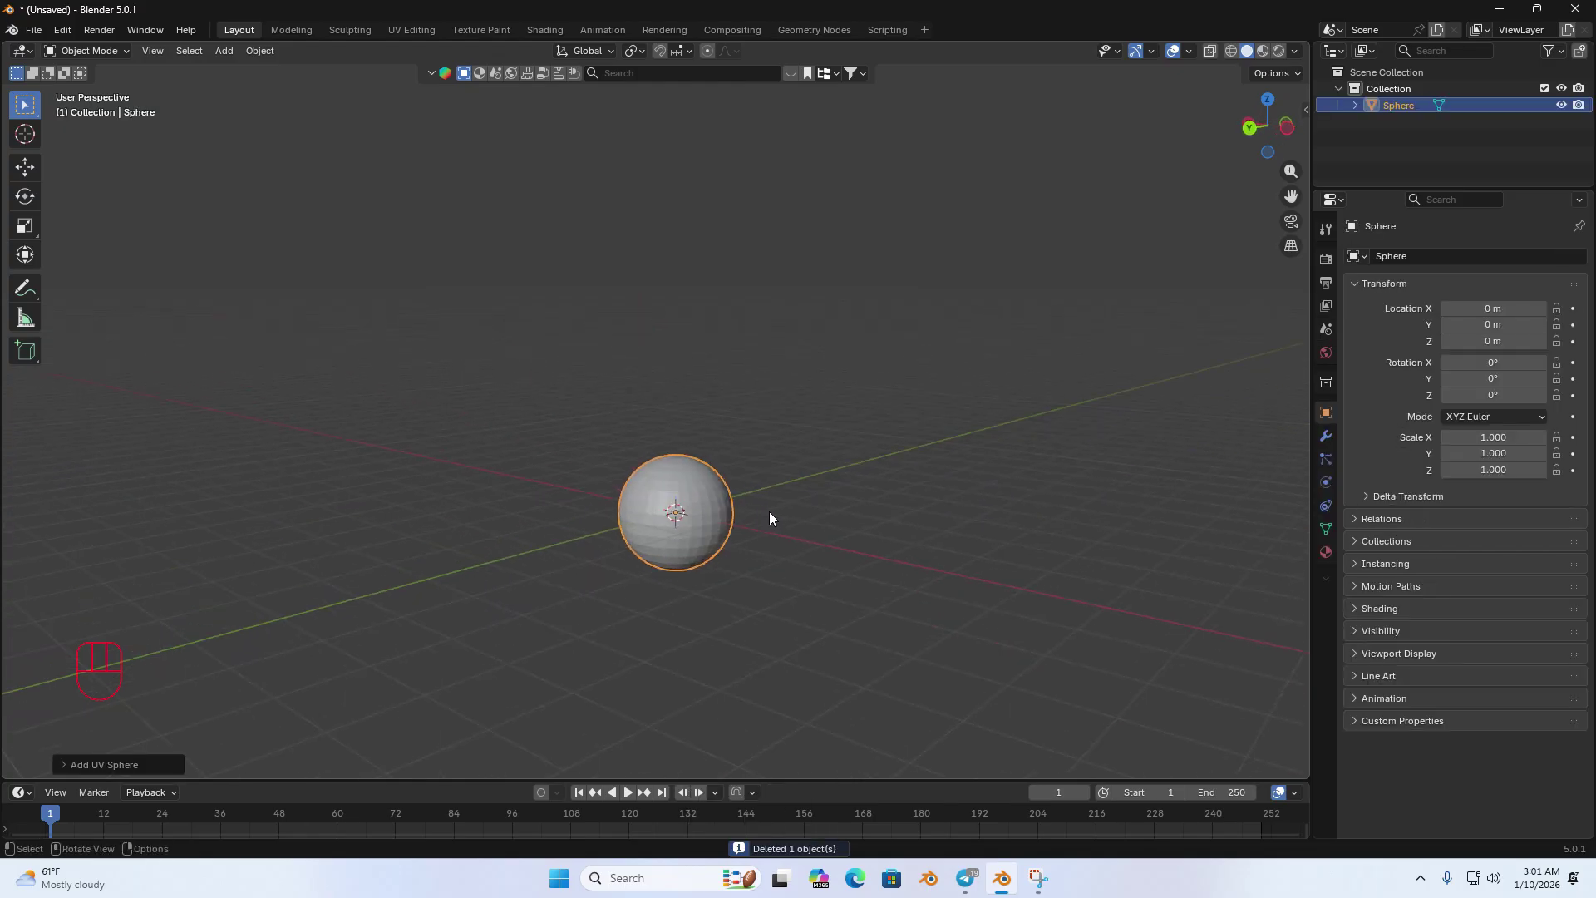
{"action": "key", "text": "x"}
{"action": "left_click", "coordinate": [731, 523]}
Step: Add a cylinder mesh at the scene origin and delete it again
{"action": "key", "text": "shift+a"}
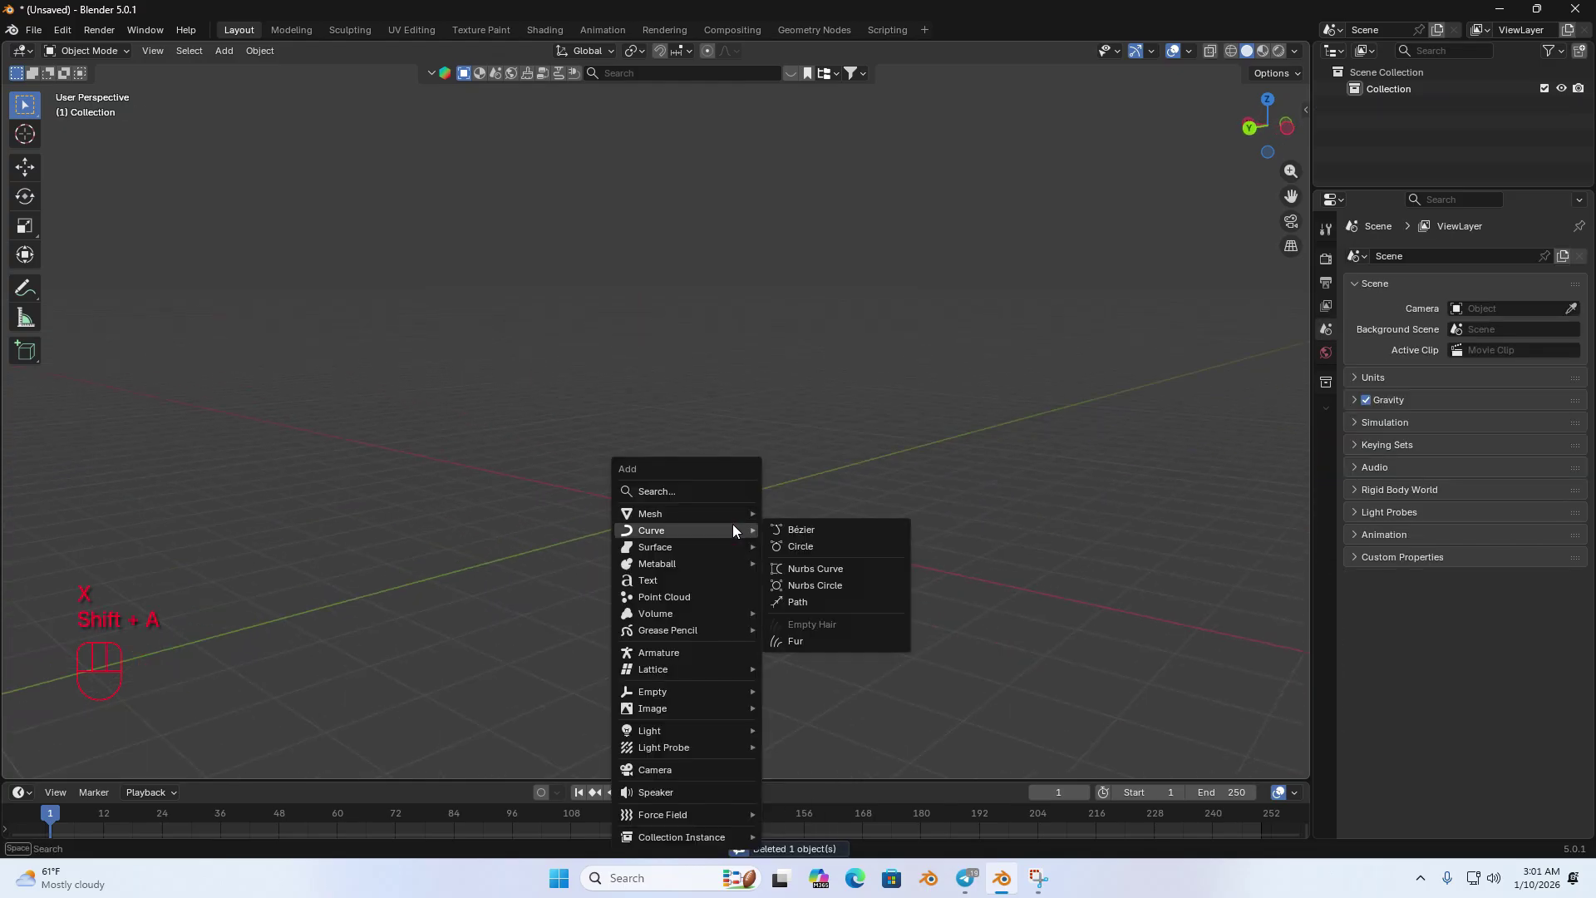
{"action": "mouse_move", "coordinate": [695, 508]}
{"action": "left_click", "coordinate": [806, 589]}
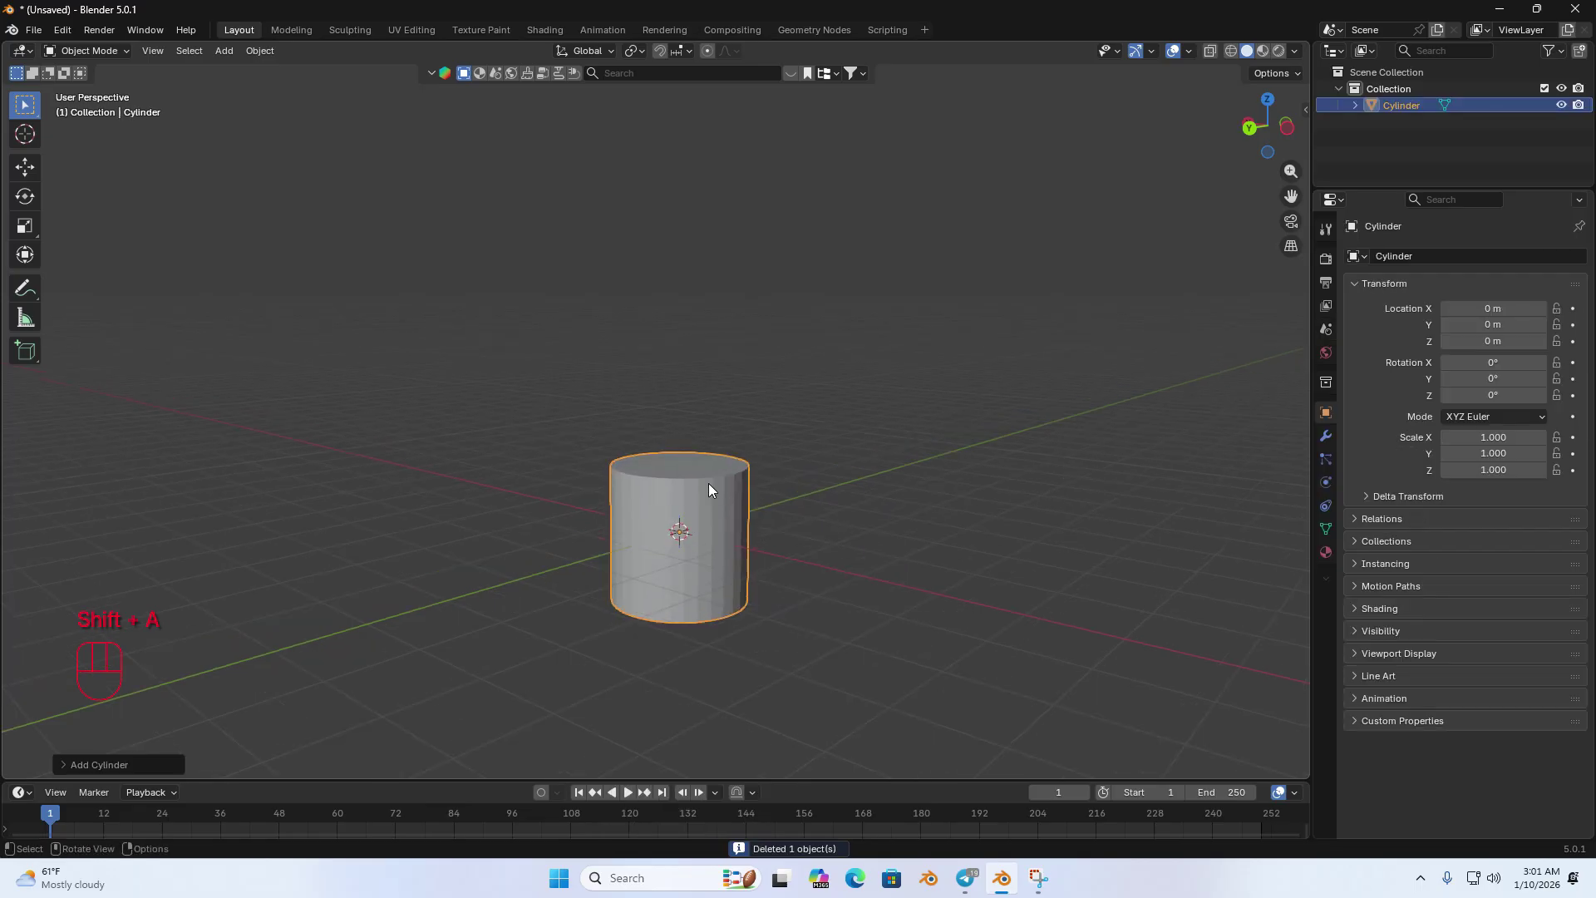
{"action": "key", "text": "x"}
{"action": "left_click", "coordinate": [647, 509]}
Step: Add a new cube mesh at the origin of the empty scene
{"action": "key", "text": "shift+a"}
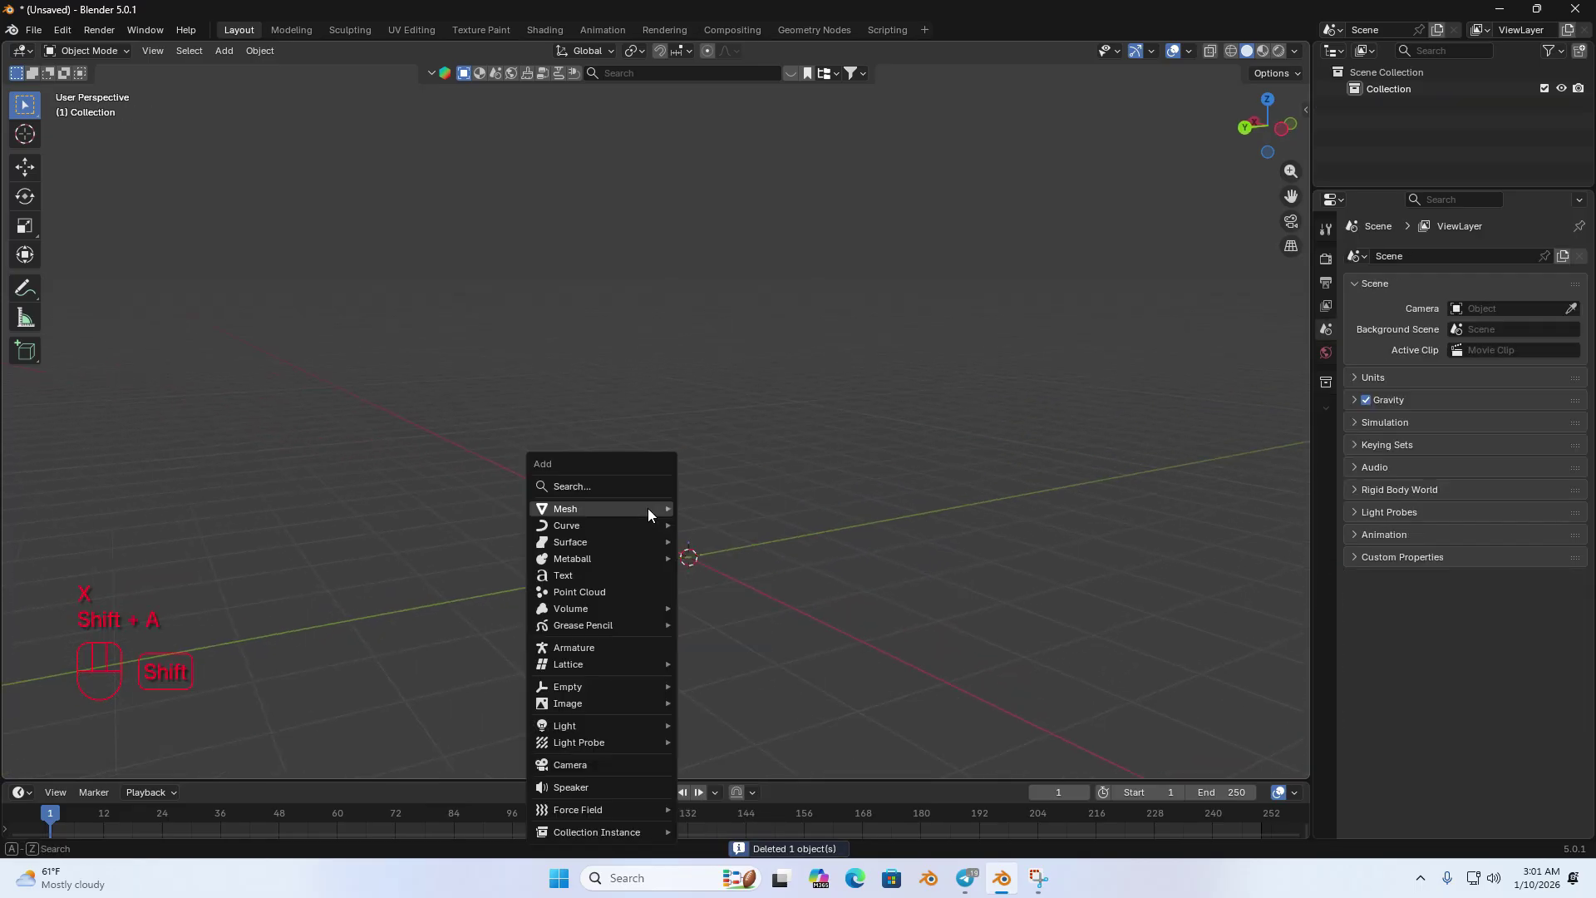
{"action": "mouse_move", "coordinate": [647, 511]}
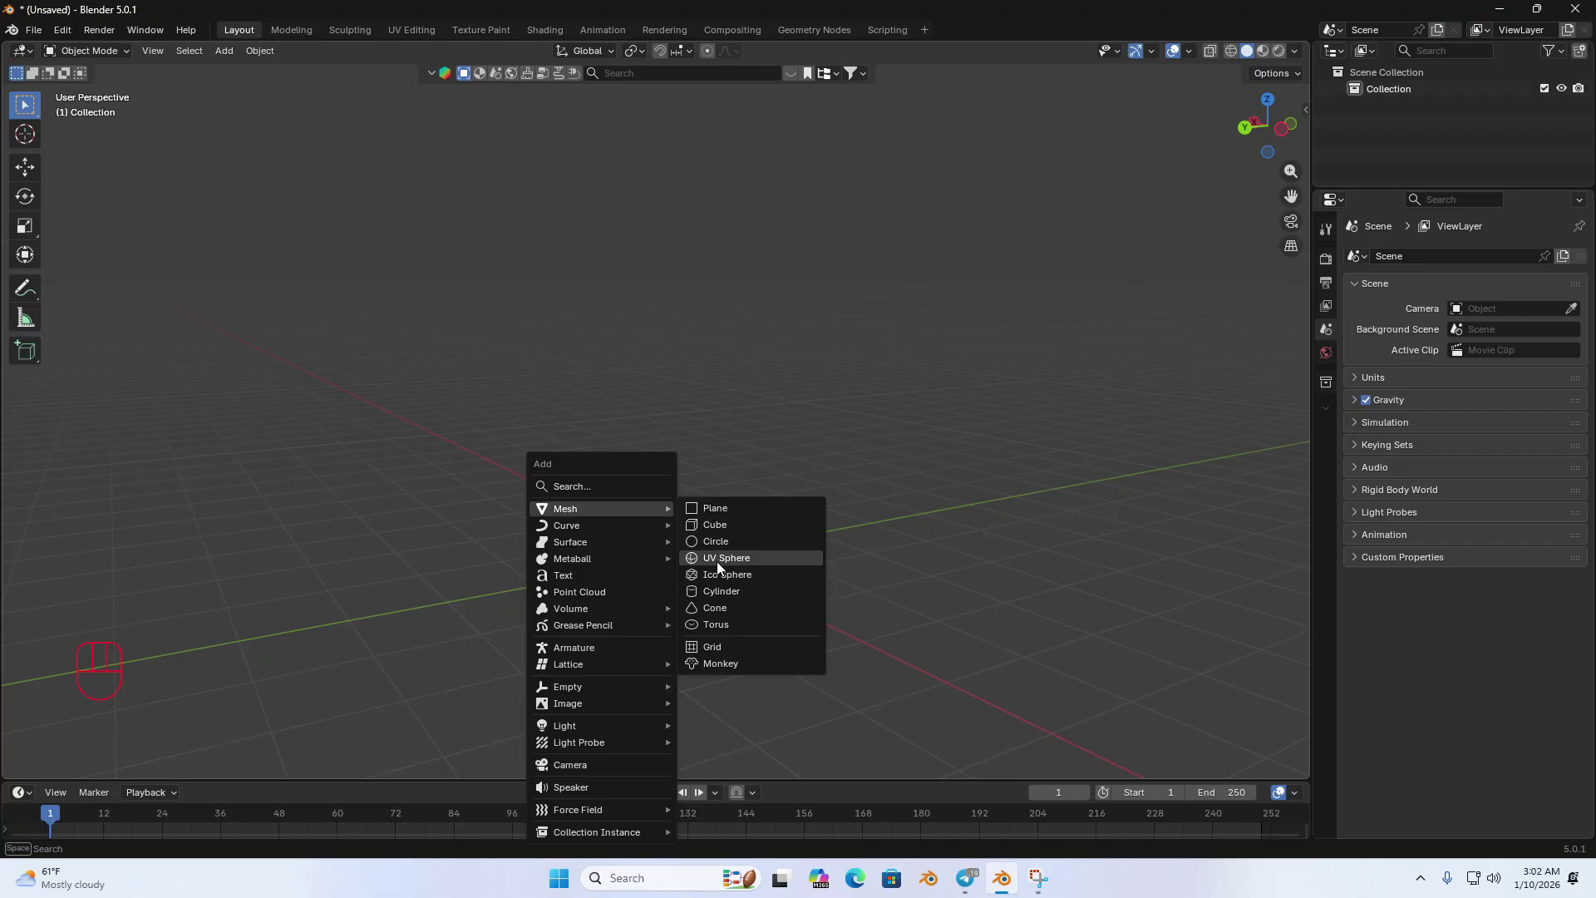
{"action": "left_click", "coordinate": [711, 523]}
Step: Scale the cube uniformly to about 1.03 on all axes
{"action": "middle_click_drag", "start_coordinate": [711, 522], "coordinate": [824, 582]}
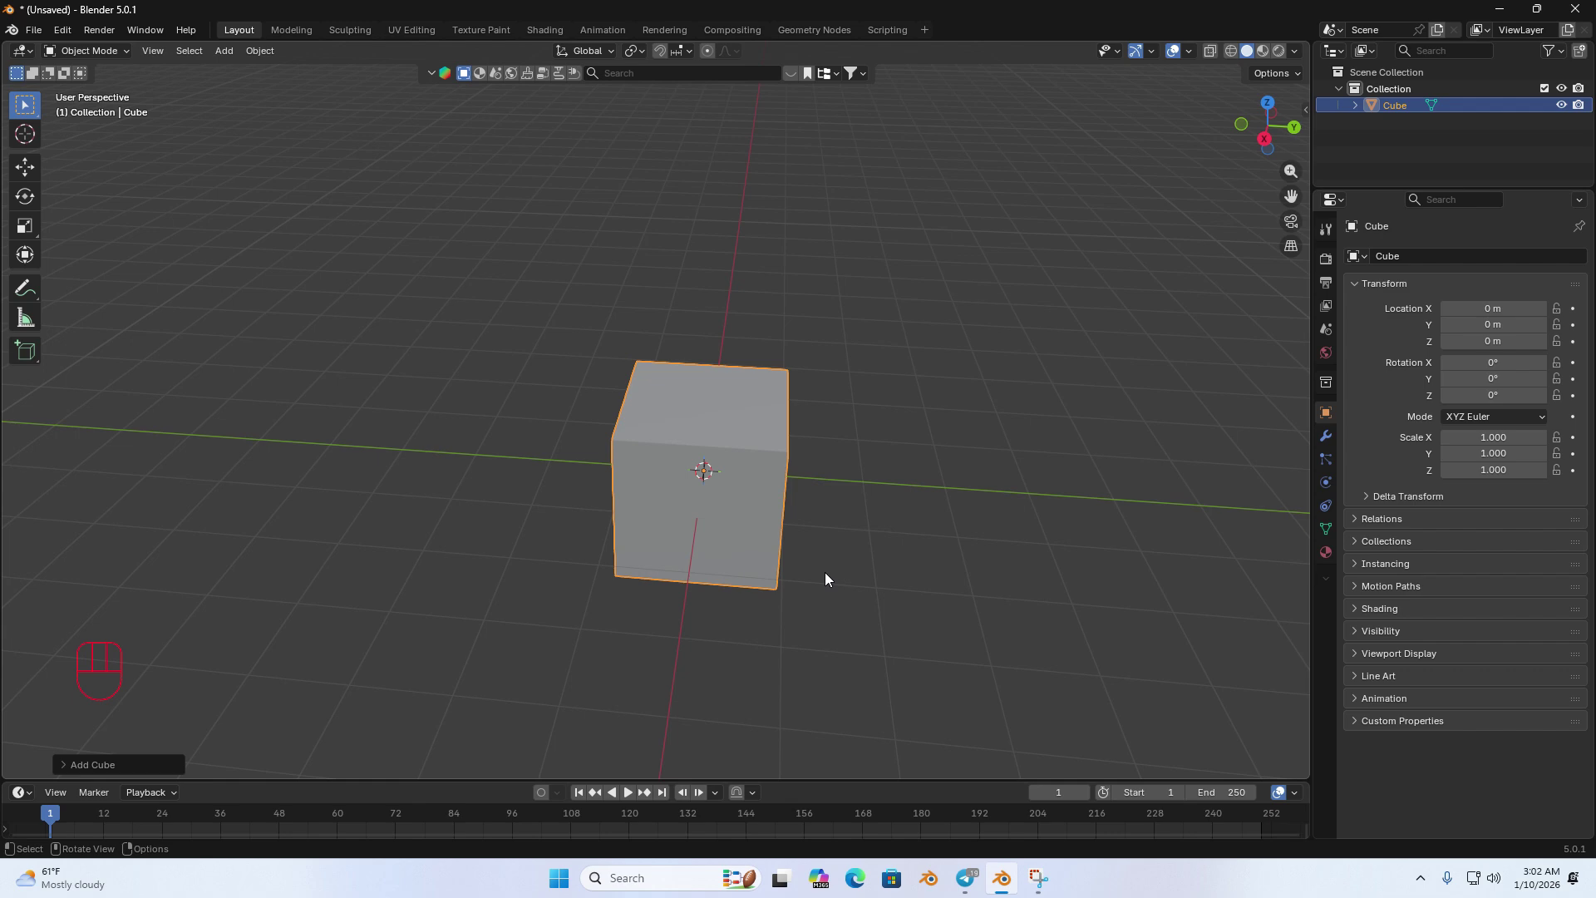
{"action": "middle_click_drag", "start_coordinate": [741, 549], "coordinate": [806, 472]}
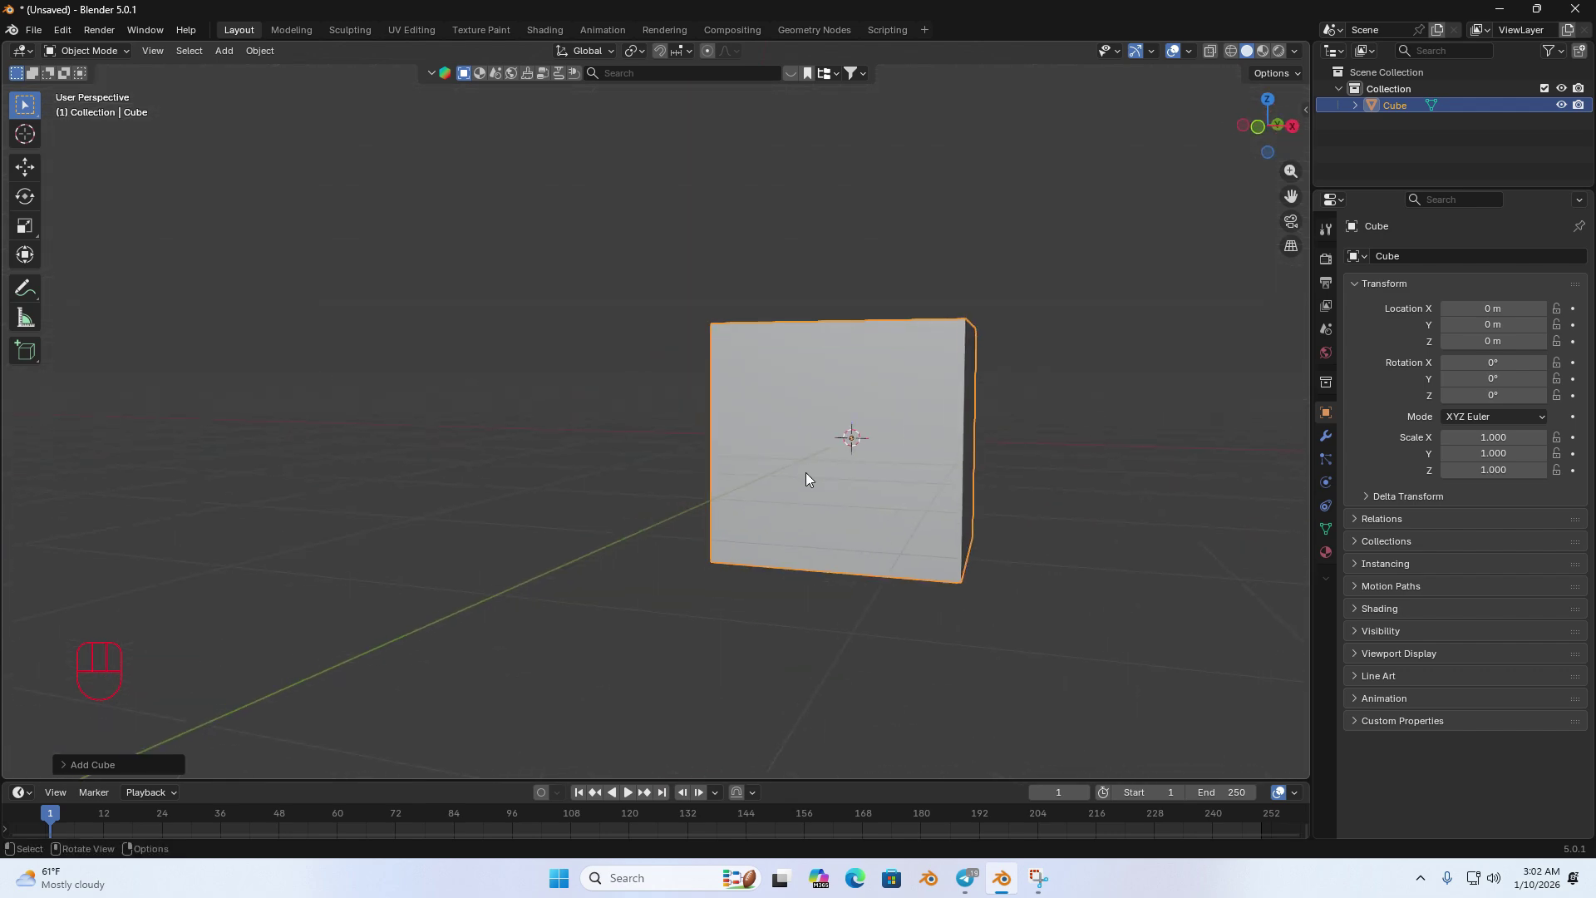
{"action": "key", "text": "s"}
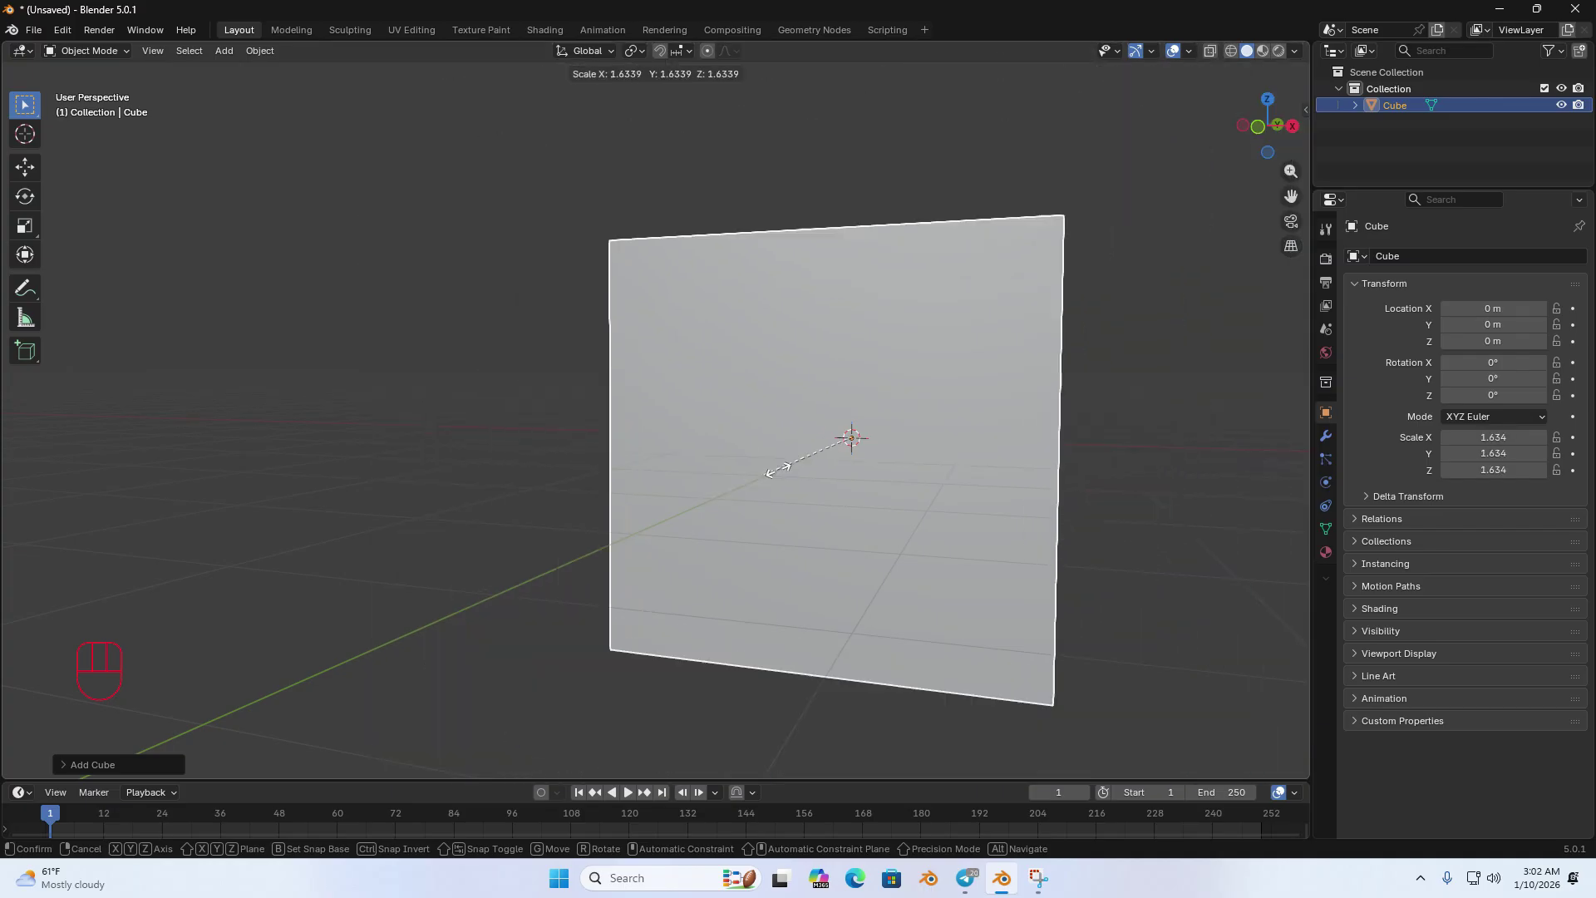
{"action": "left_click", "coordinate": [809, 451]}
Step: Stretch the cube along the global X axis to an X scale of about 6.91
{"action": "middle_click_drag", "start_coordinate": [810, 451], "coordinate": [974, 521]}
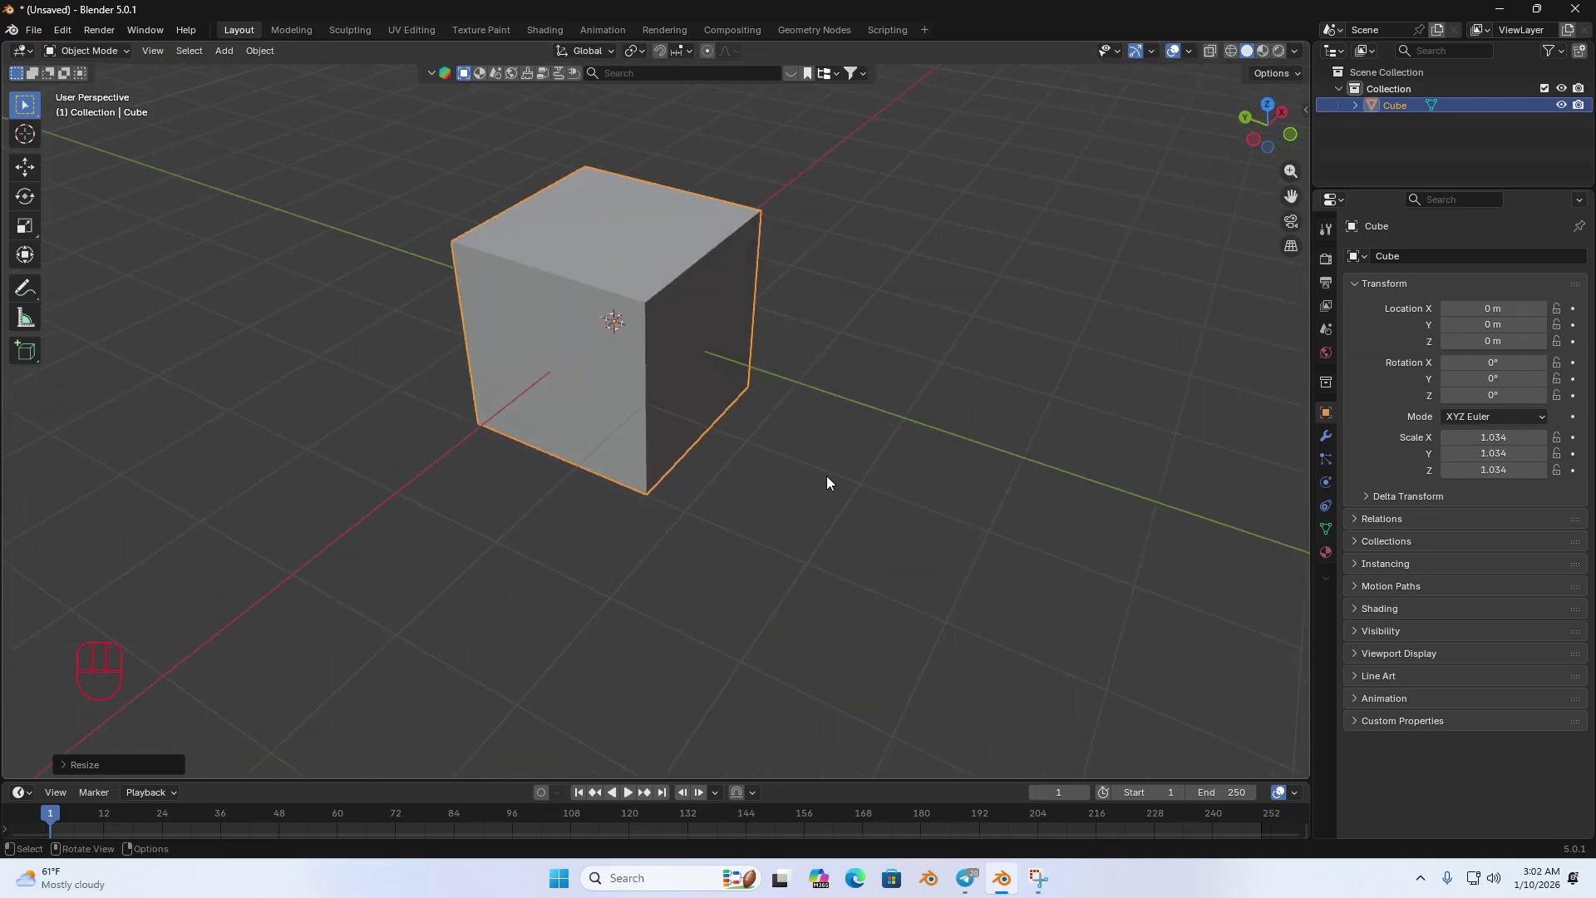
{"action": "middle_click_drag", "start_coordinate": [634, 414], "coordinate": [937, 552]}
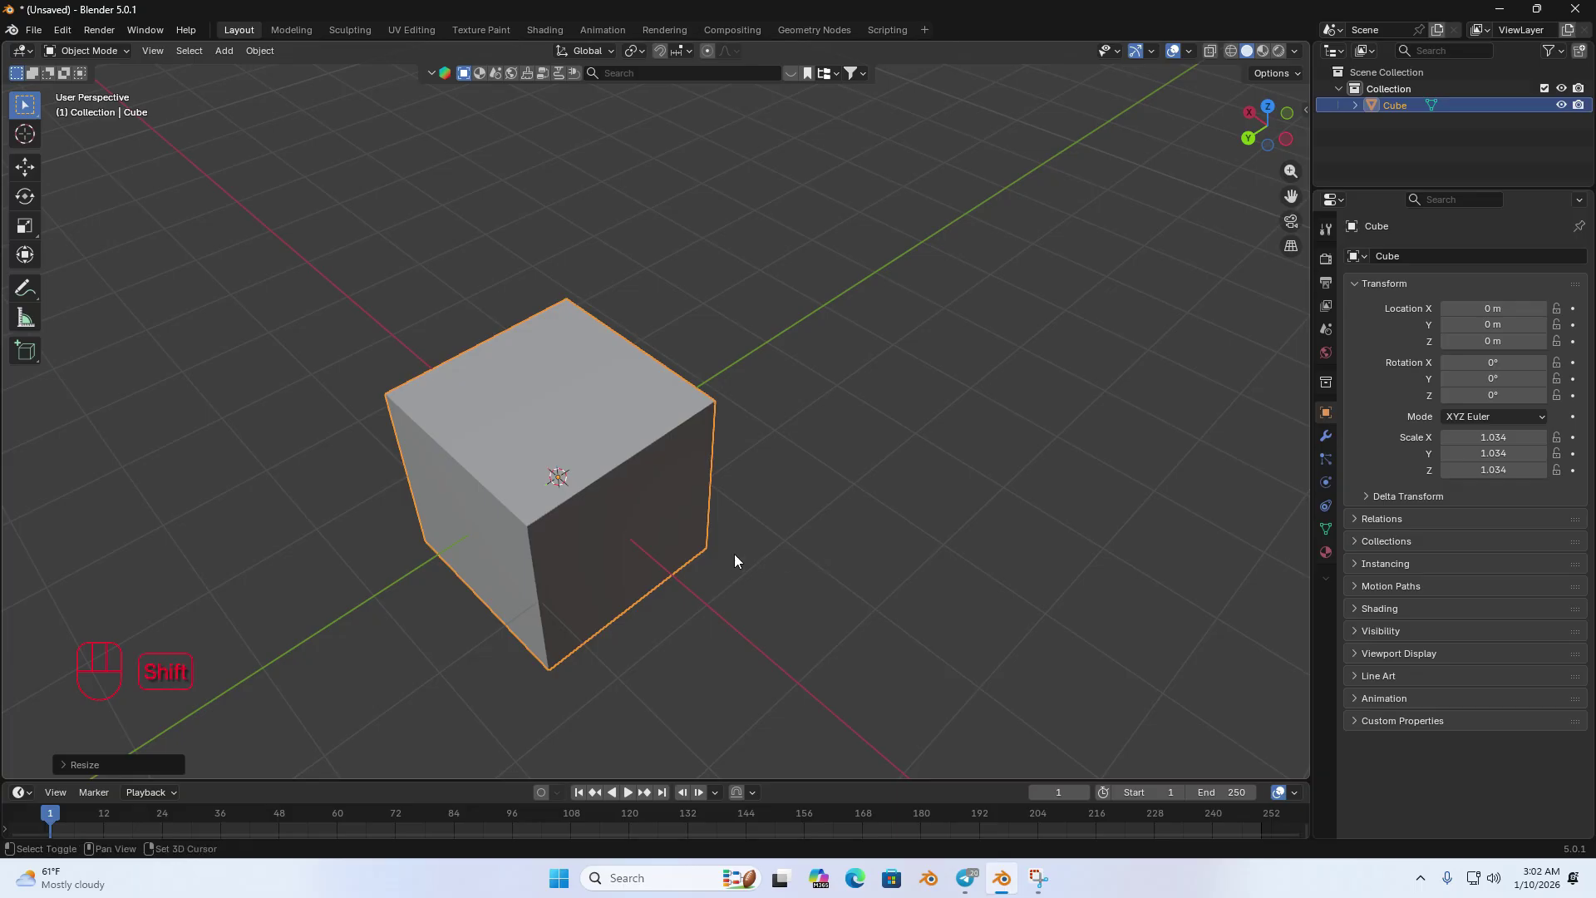
{"action": "middle_click_drag", "start_coordinate": [734, 559], "coordinate": [798, 456]}
{"action": "scroll", "coordinate": [845, 481], "scroll_direction": "down", "scroll_amount": 2}
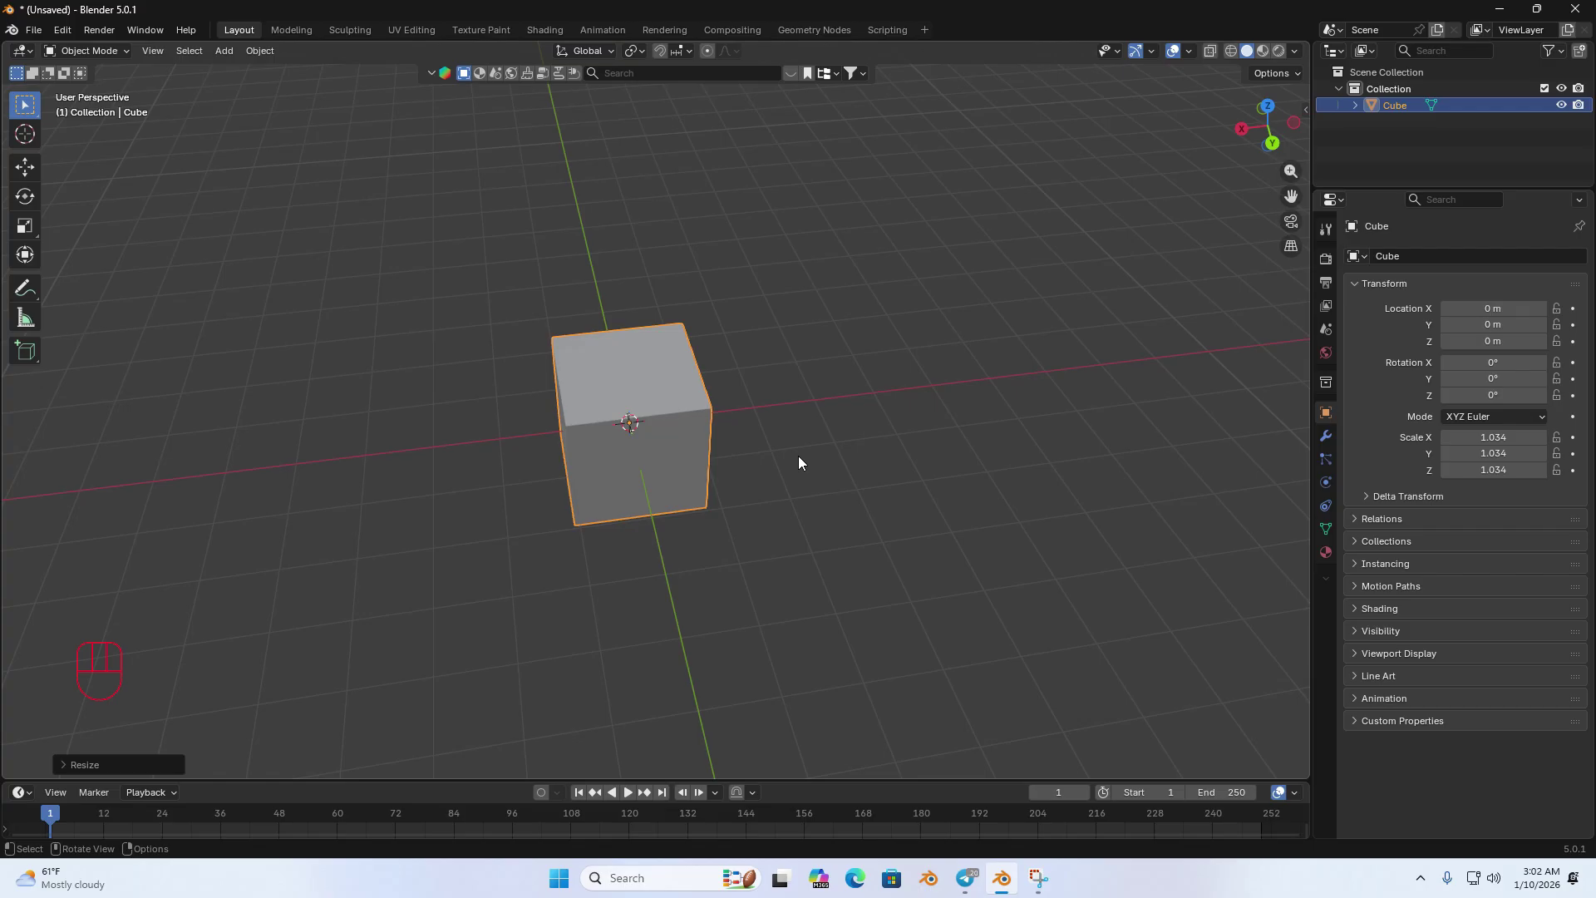
{"action": "key", "text": "s"}
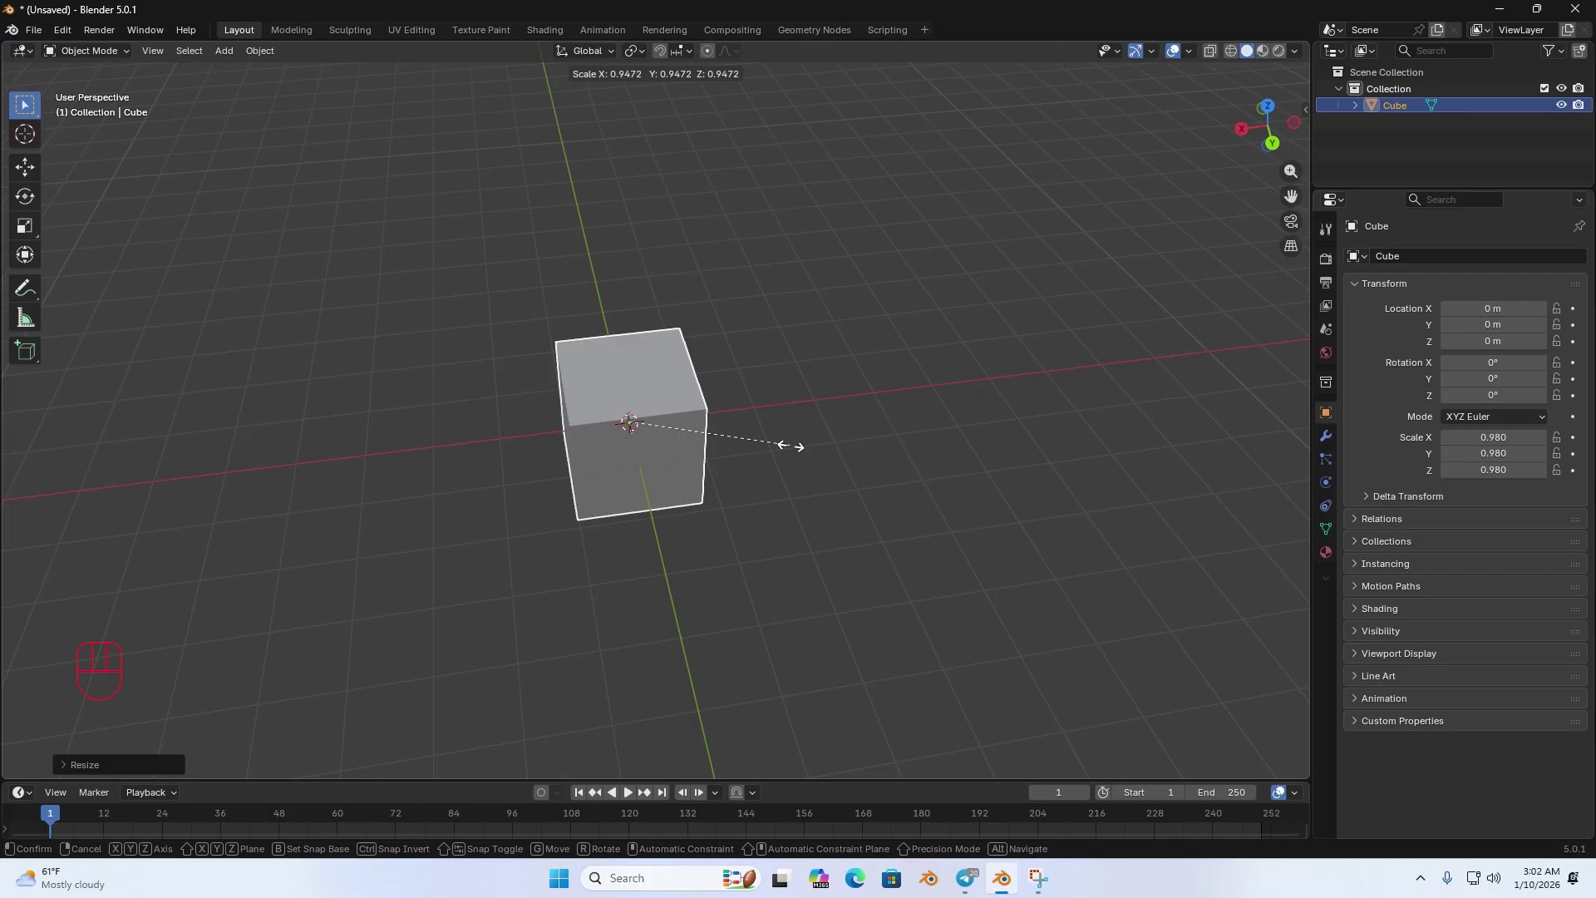
{"action": "key", "text": "x"}
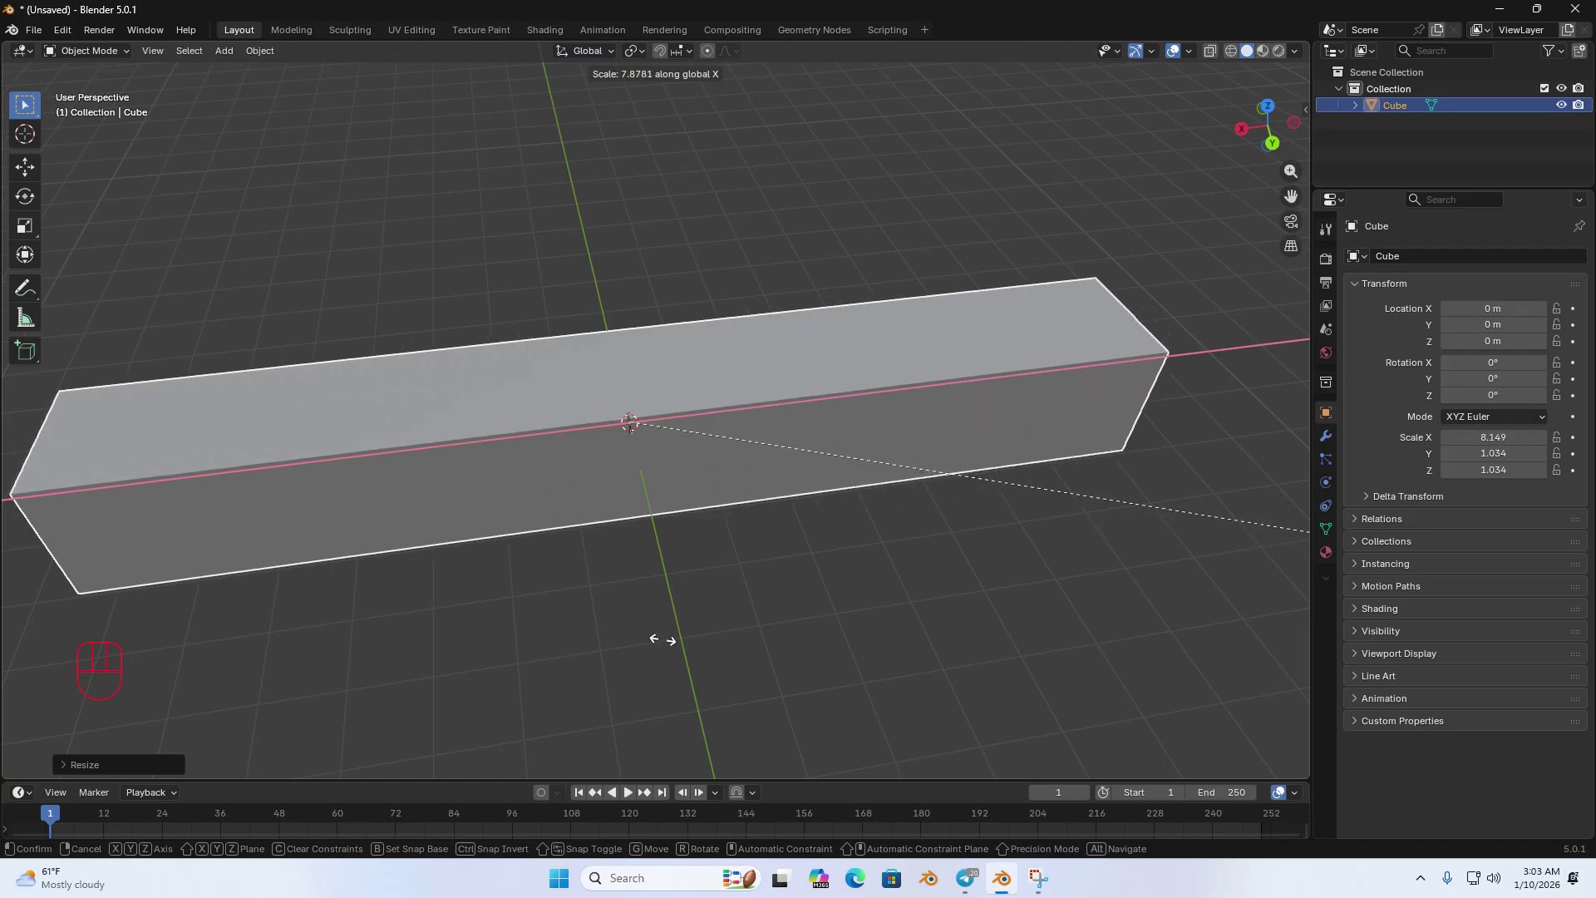
{"action": "left_click", "coordinate": [465, 580]}
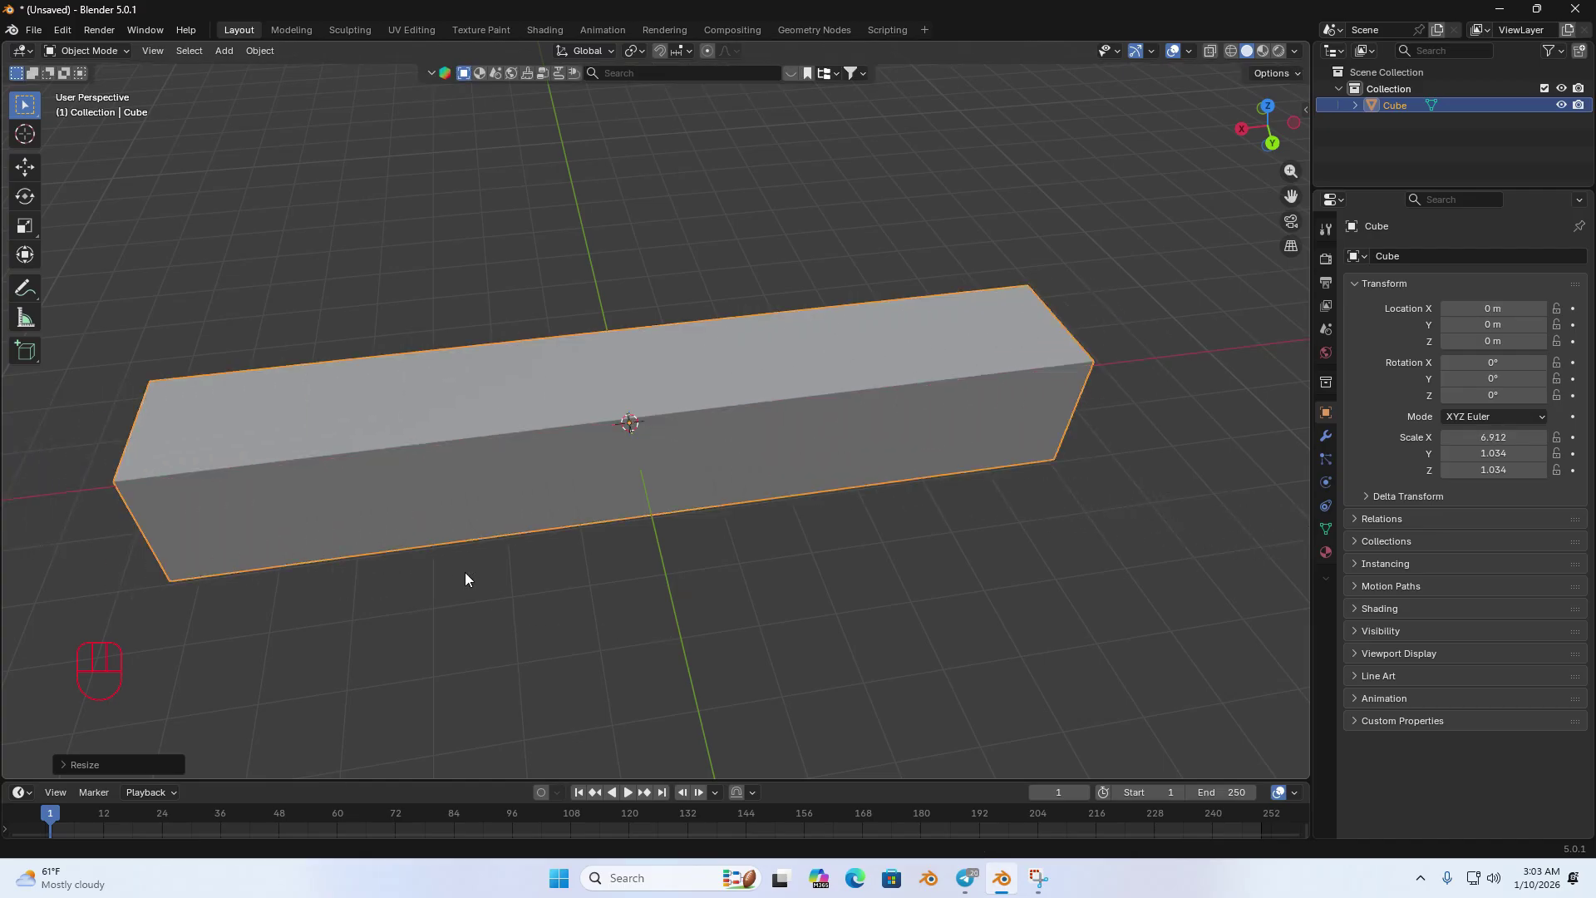
Step: Widen the elongated cube along the global Y axis to a Y scale of about 10.96
{"action": "middle_click_drag", "start_coordinate": [480, 443], "coordinate": [613, 459]}
{"action": "scroll", "coordinate": [640, 454], "scroll_direction": "down", "scroll_amount": 1}
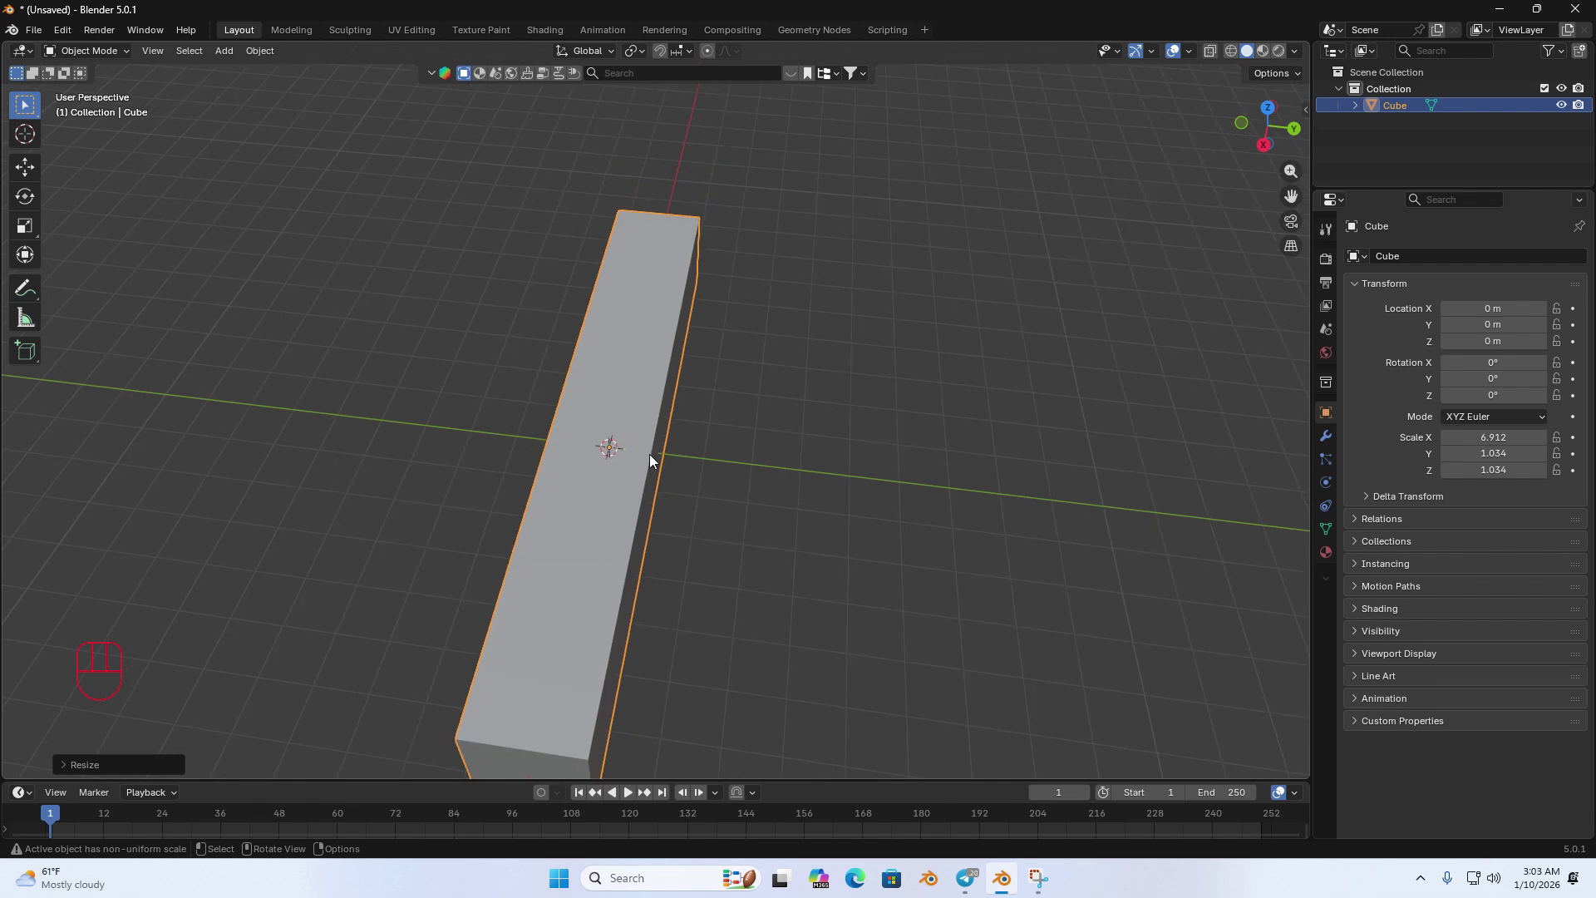
{"action": "key", "text": "s"}
{"action": "key", "text": "y"}
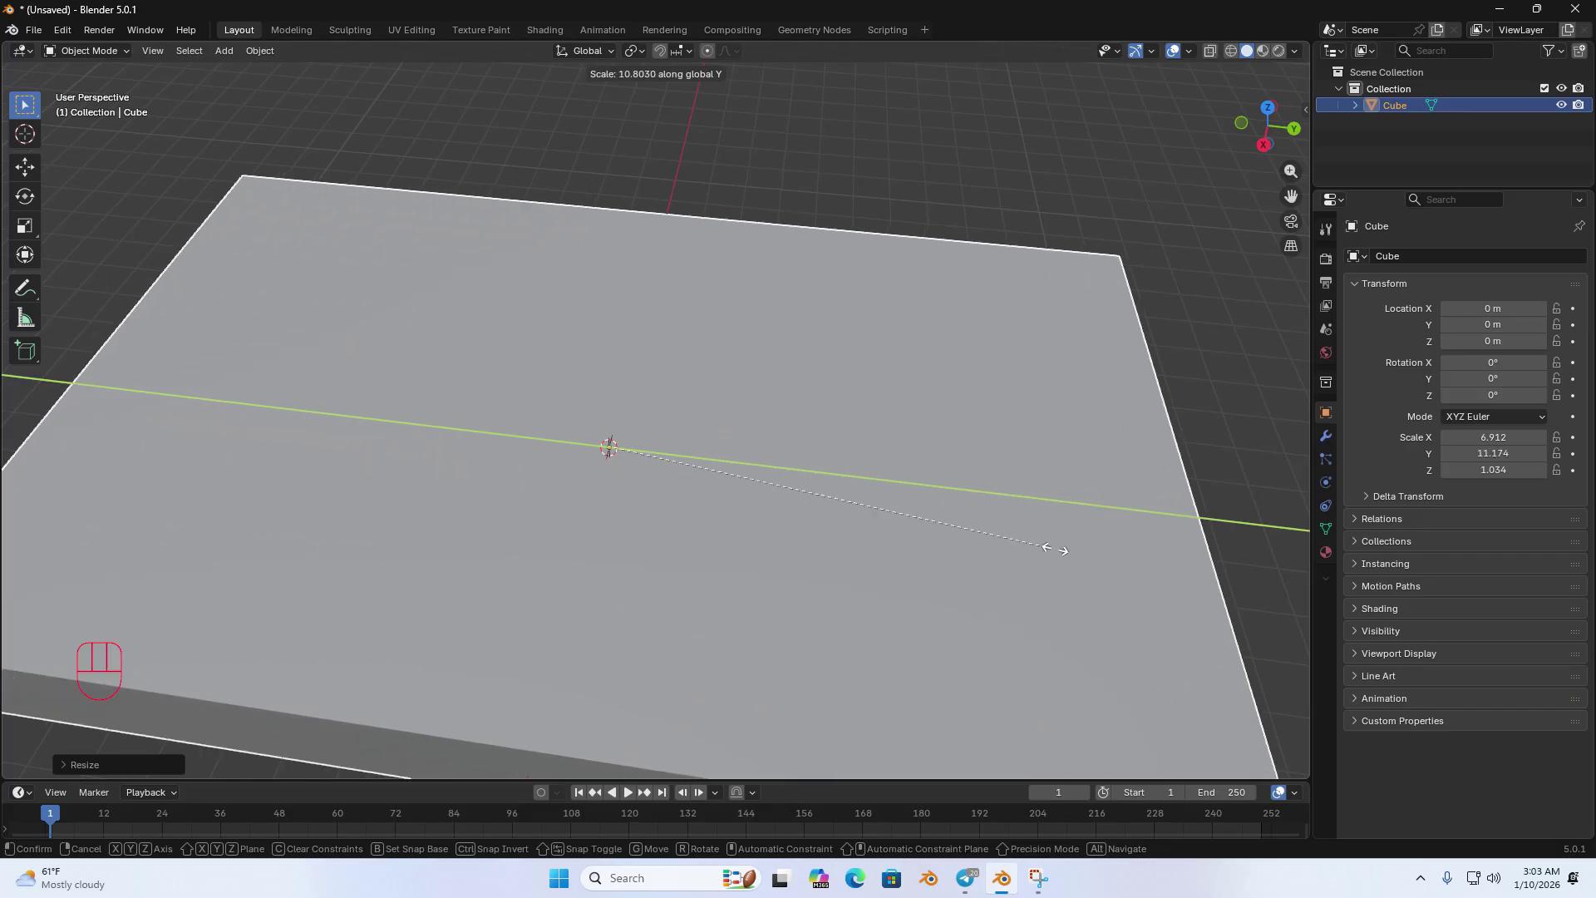
{"action": "left_click", "coordinate": [1039, 565]}
Step: Flatten the slab along the global Z axis to a Z scale of about 0.29
{"action": "middle_click_drag", "start_coordinate": [695, 624], "coordinate": [675, 382]}
{"action": "scroll", "coordinate": [778, 560], "scroll_direction": "down", "scroll_amount": 3}
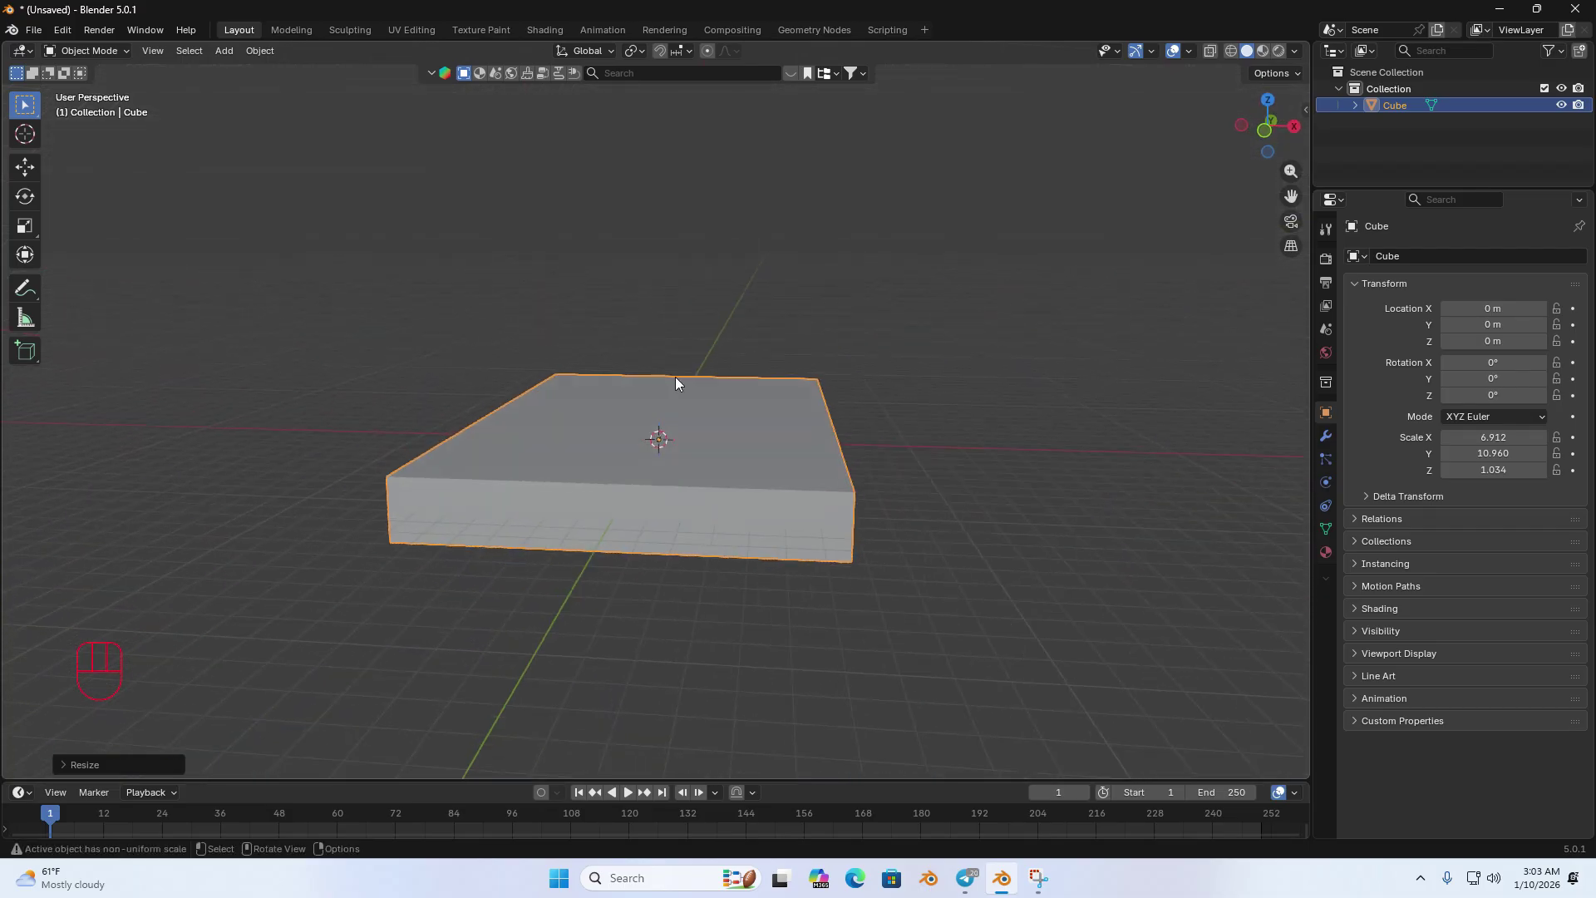
{"action": "key", "text": "s"}
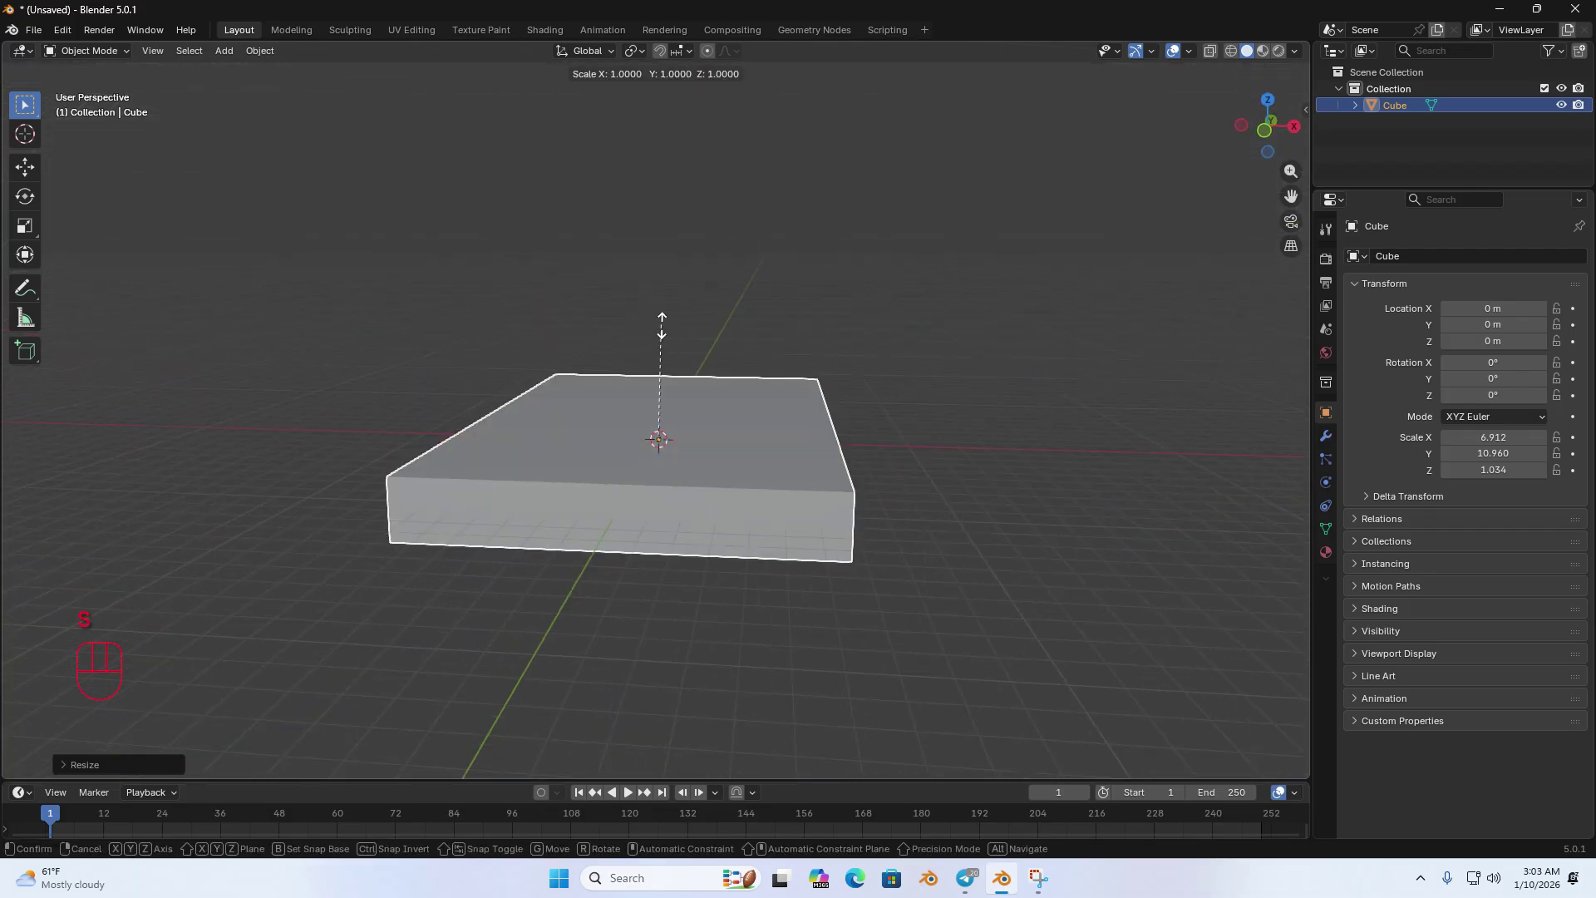
{"action": "key", "text": "z"}
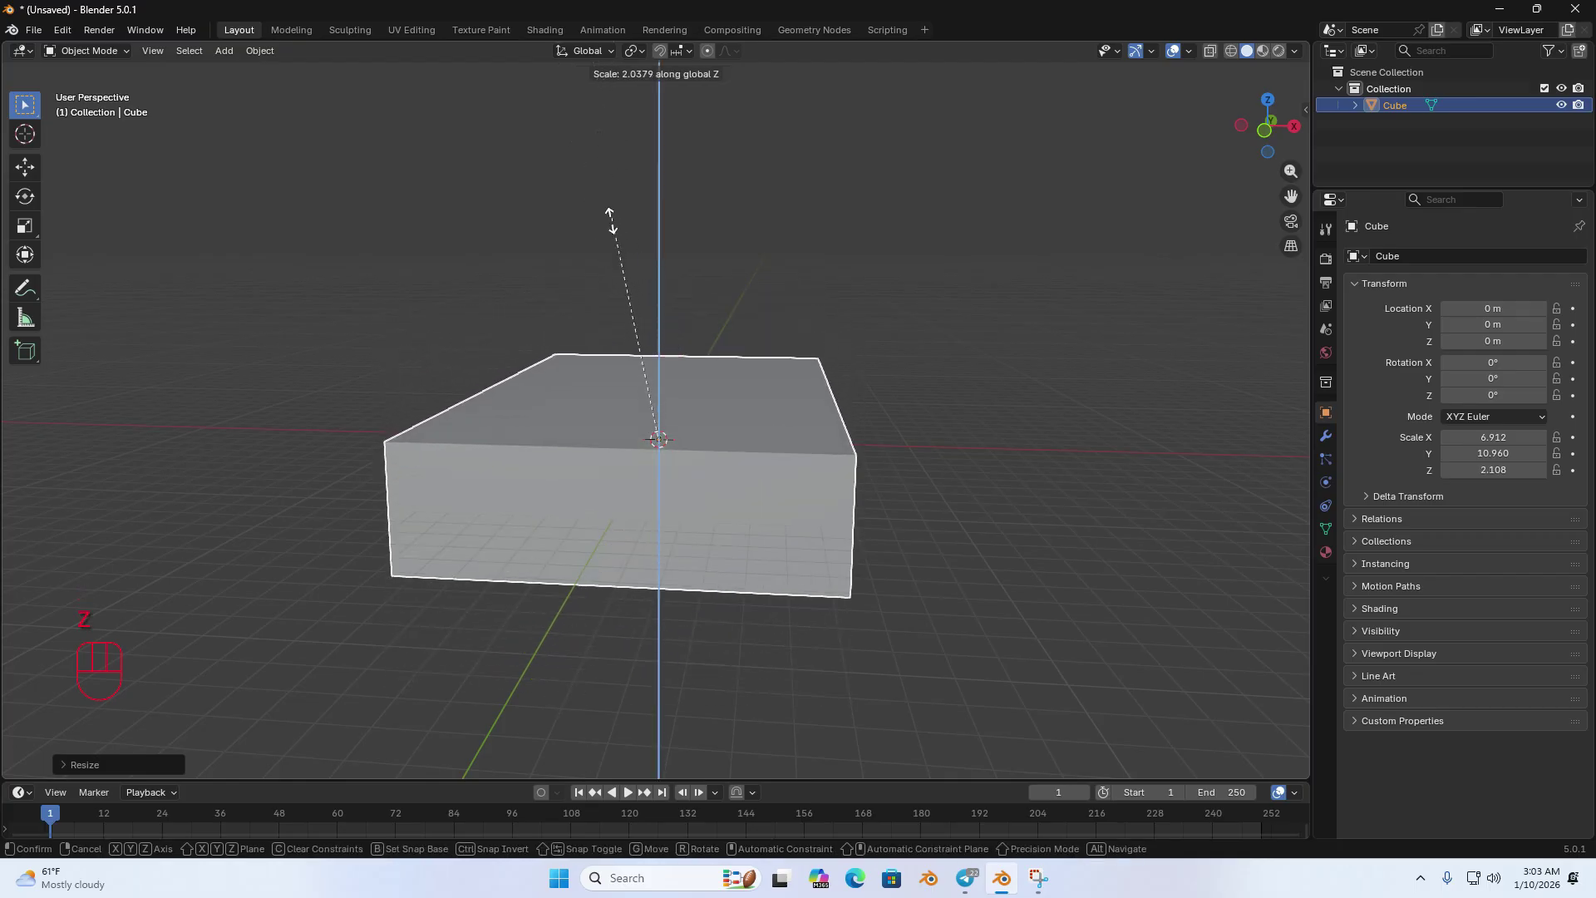
{"action": "left_click", "coordinate": [627, 431]}
Step: Stretch the thin slab along the global X axis to an X scale of about 21.03 and deselect it
{"action": "middle_click_drag", "start_coordinate": [592, 489], "coordinate": [726, 549]}
{"action": "key", "text": "s"}
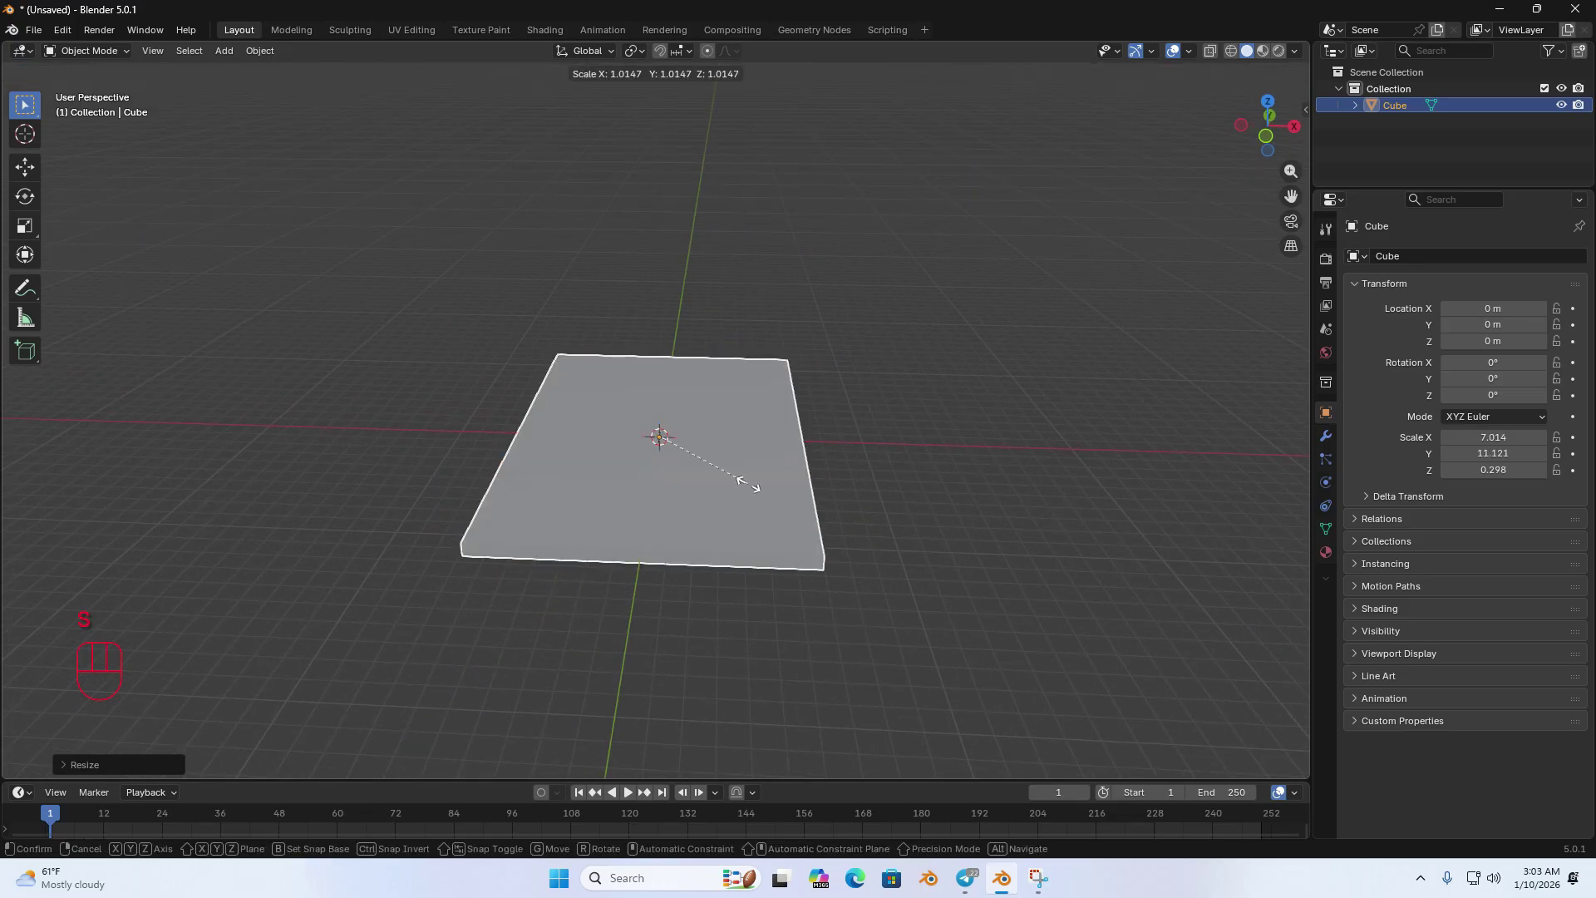
{"action": "key", "text": "x"}
{"action": "left_click", "coordinate": [951, 522]}
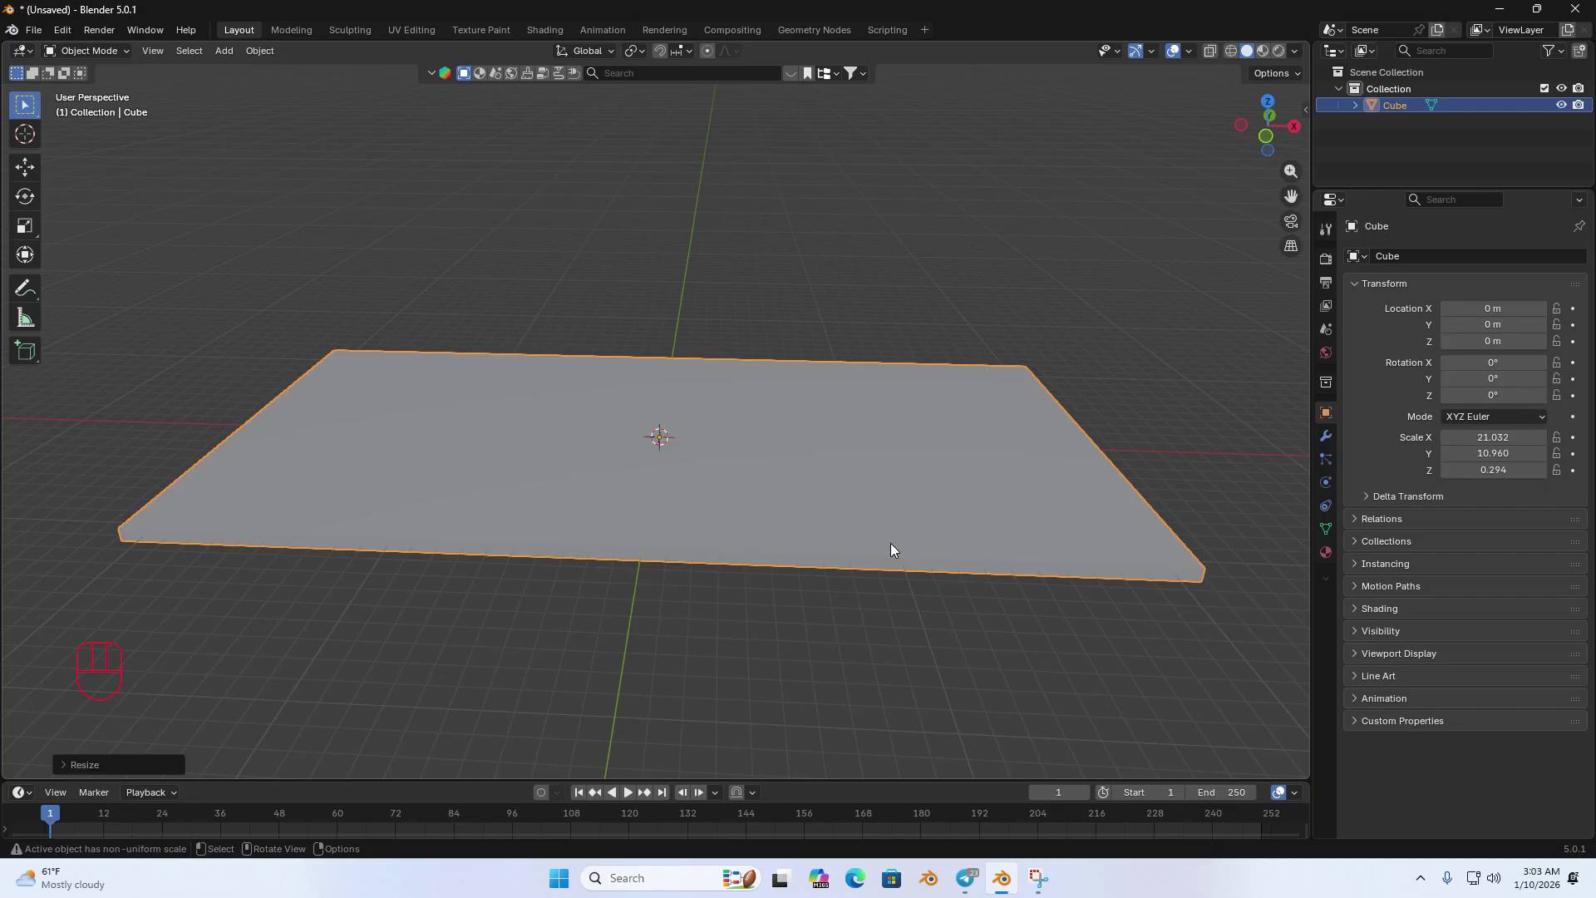
{"action": "left_click", "coordinate": [904, 302]}
{"action": "middle_click_drag", "start_coordinate": [904, 301], "coordinate": [671, 372]}
{"action": "scroll", "coordinate": [751, 459], "scroll_direction": "down", "scroll_amount": 5}
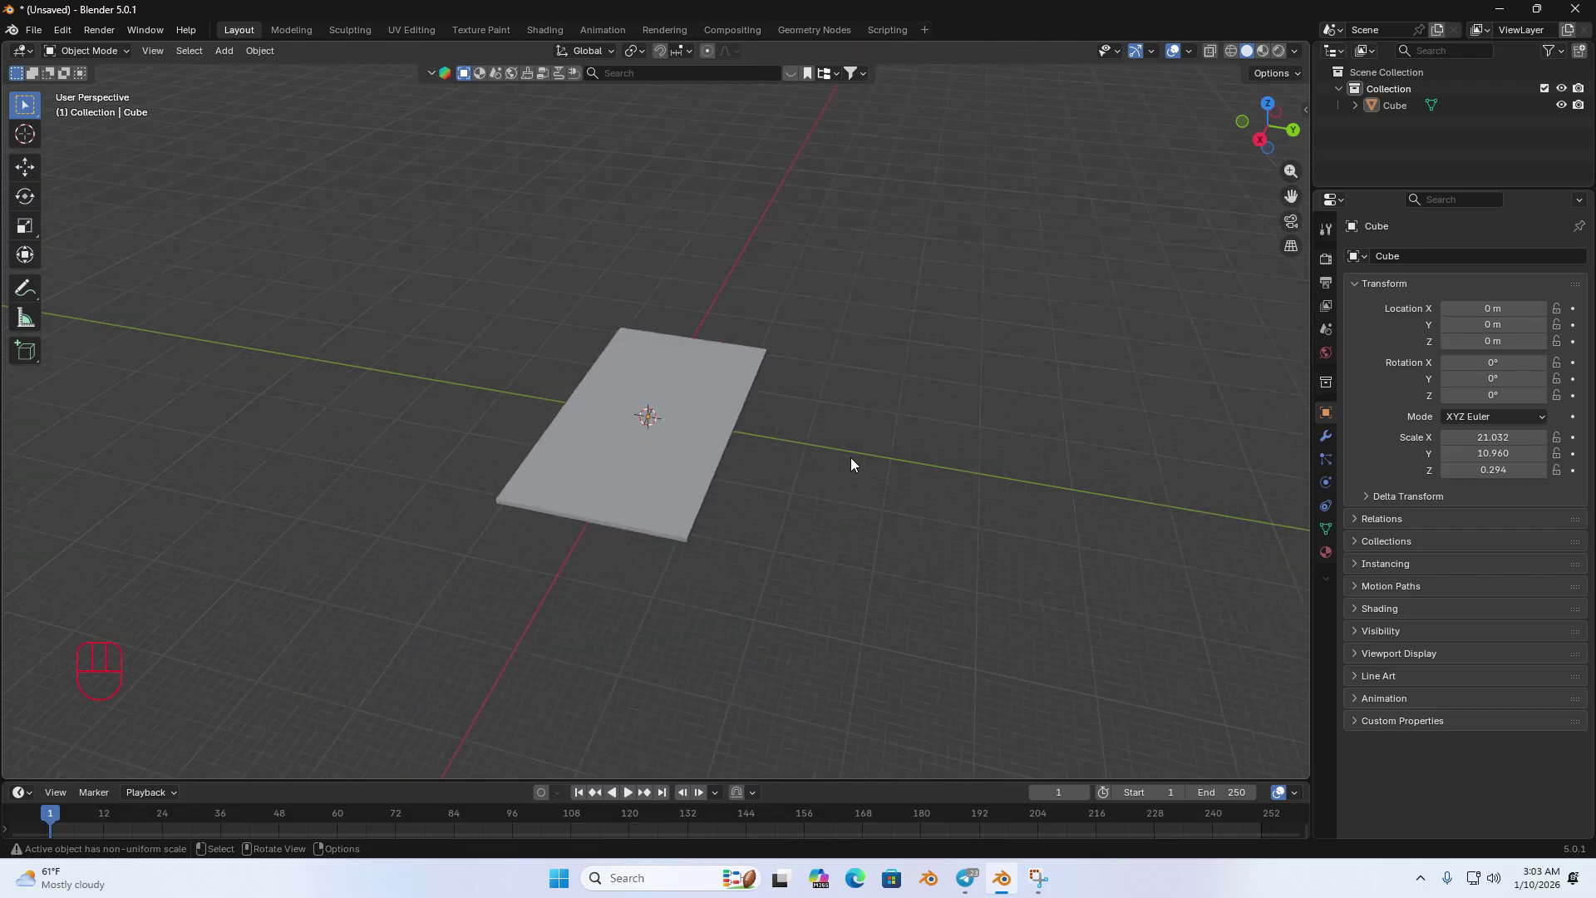
{"action": "scroll", "coordinate": [688, 445], "scroll_direction": "up", "scroll_amount": 2}
{"action": "mouse_move", "coordinate": [689, 441]}
{"action": "middle_mouse_down"}
{"action": "mouse_move", "coordinate": [677, 397]}
{"action": "mouse_move", "coordinate": [693, 435]}
{"action": "middle_mouse_up"}
{"action": "scroll", "coordinate": [656, 415], "scroll_direction": "up", "scroll_amount": 3}
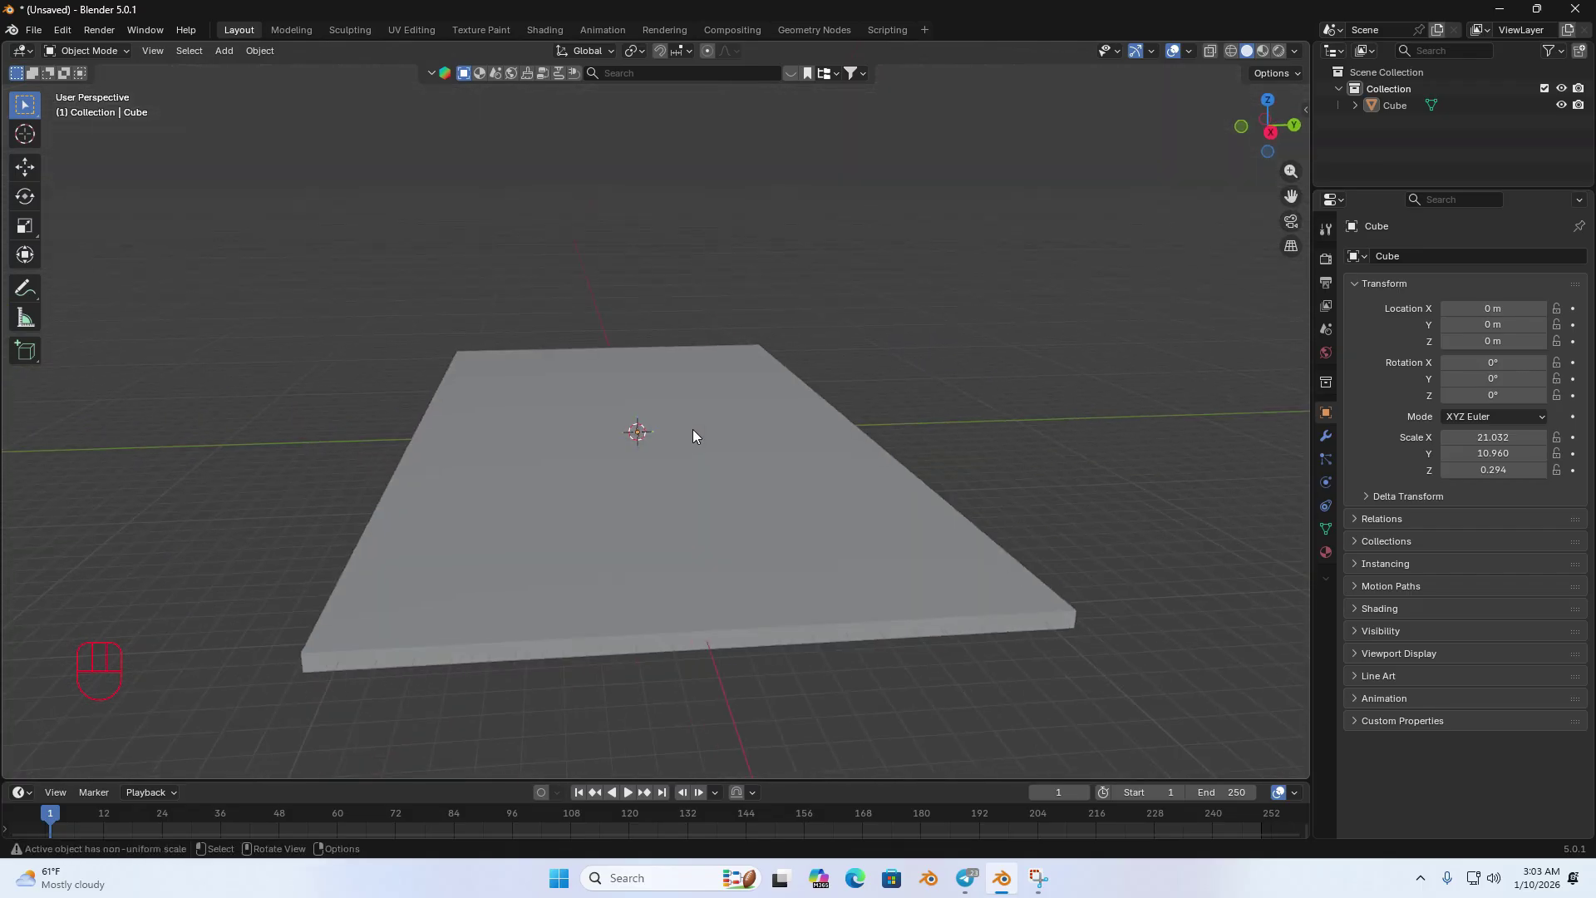
Step: Reselect the slab, try moving it freely without an axis constraint, and undo the move
{"action": "key", "text": "shift"}
{"action": "left_click", "coordinate": [682, 427]}
{"action": "middle_click_drag", "start_coordinate": [677, 481], "coordinate": [797, 492]}
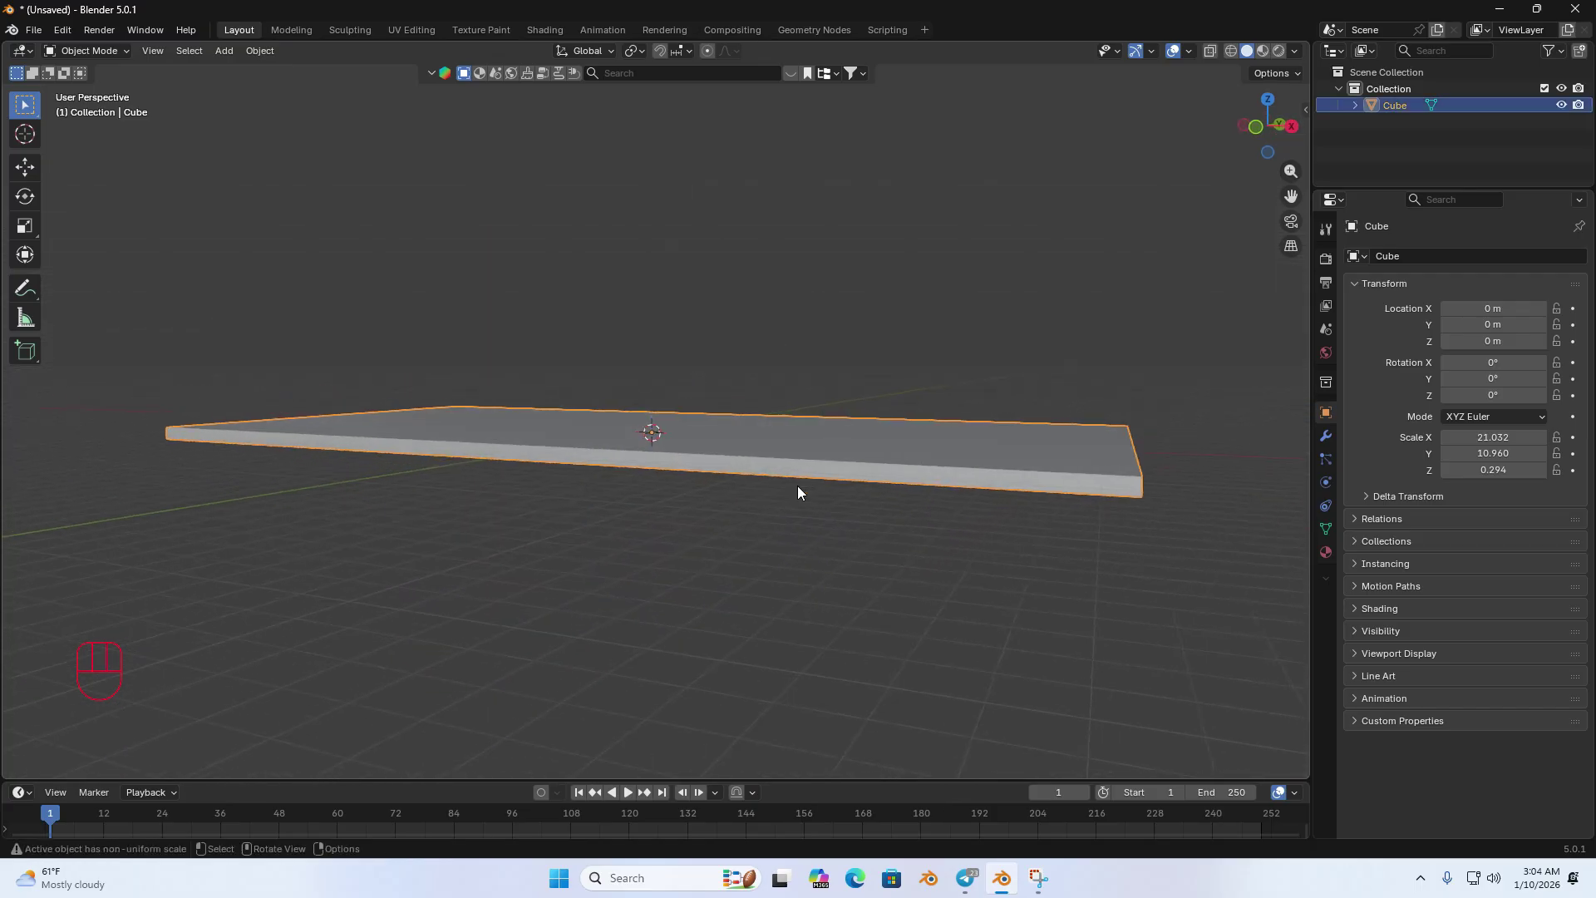
{"action": "key", "text": "g"}
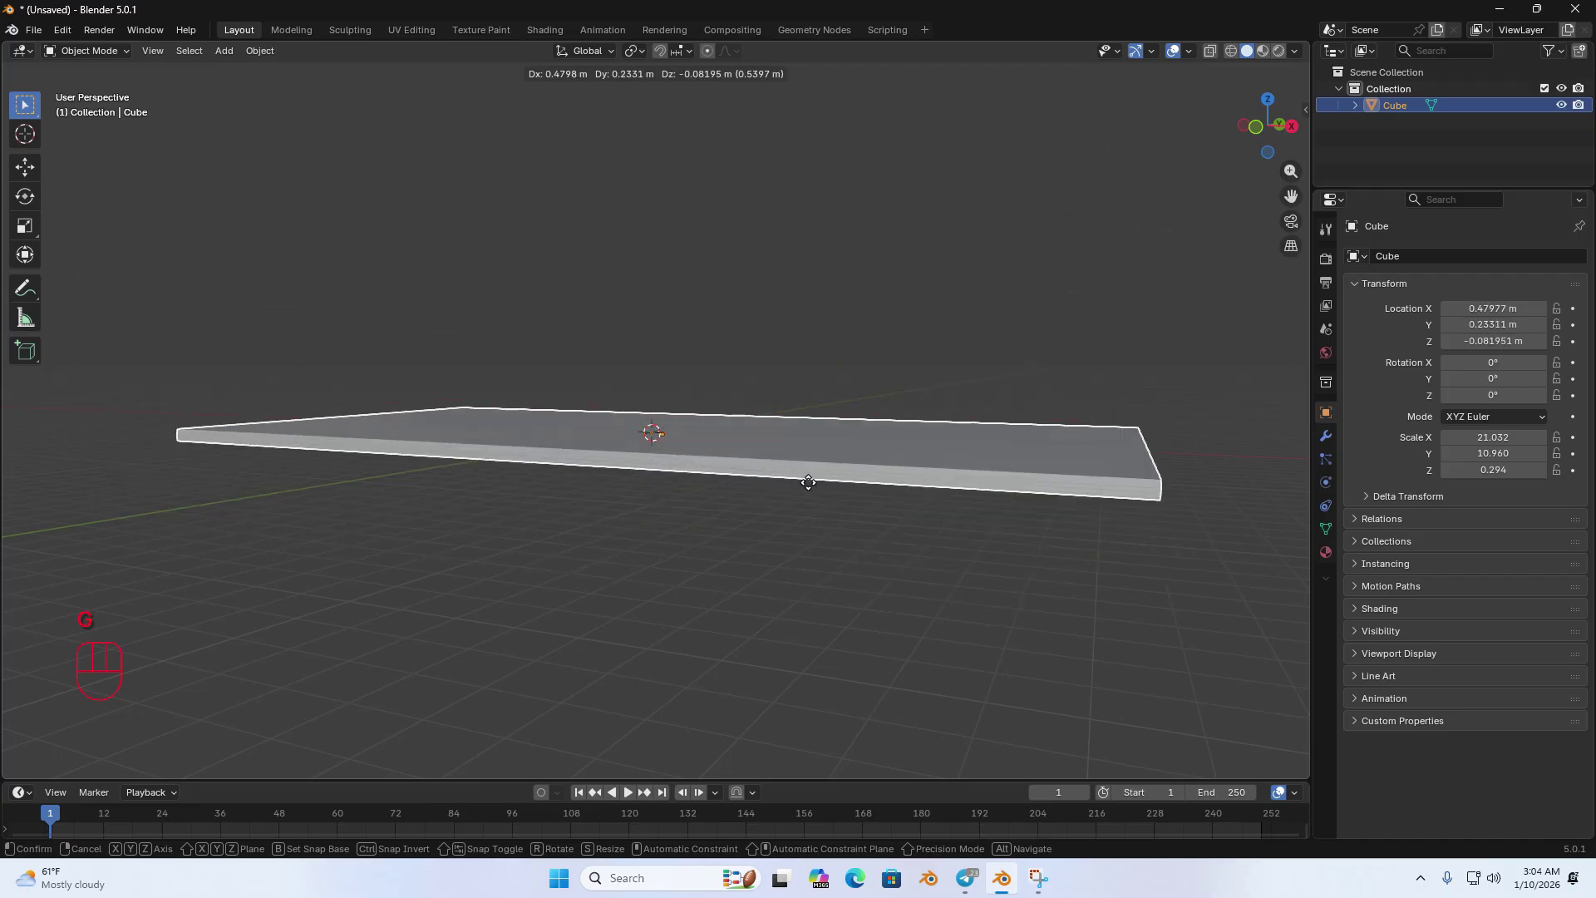
{"action": "left_click", "coordinate": [716, 435]}
{"action": "key", "text": "ctrl+z"}
Step: Try moving the slab along global X and Y, and place it along global Z at a Z location of about 0.76 m
{"action": "middle_click_drag", "start_coordinate": [726, 396], "coordinate": [611, 505]}
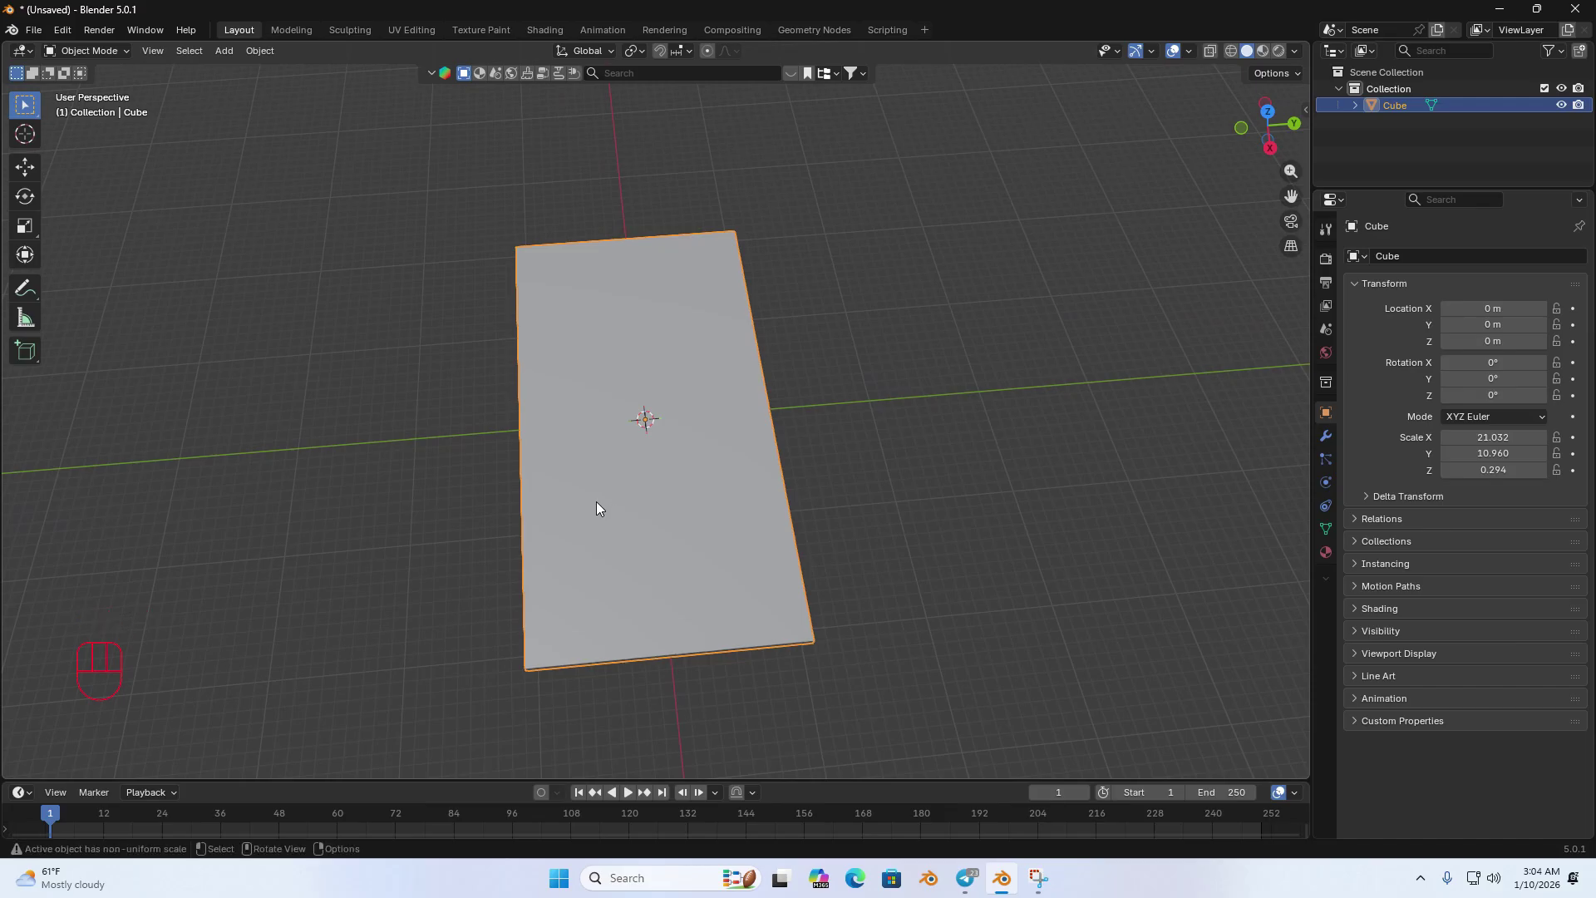
{"action": "key", "text": "g"}
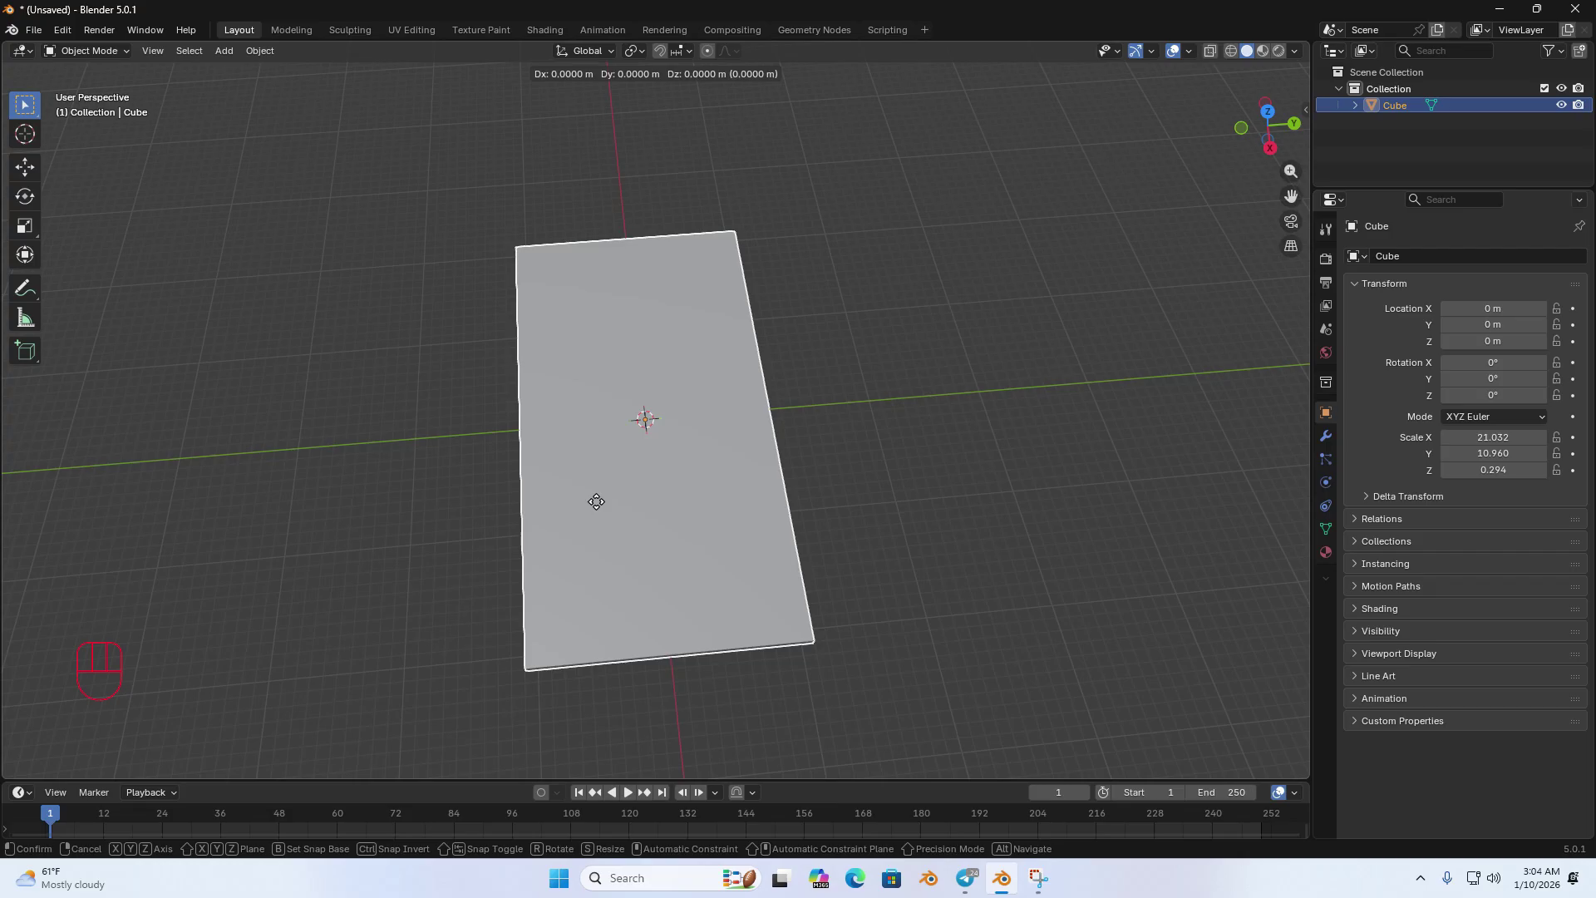
{"action": "key", "text": "x"}
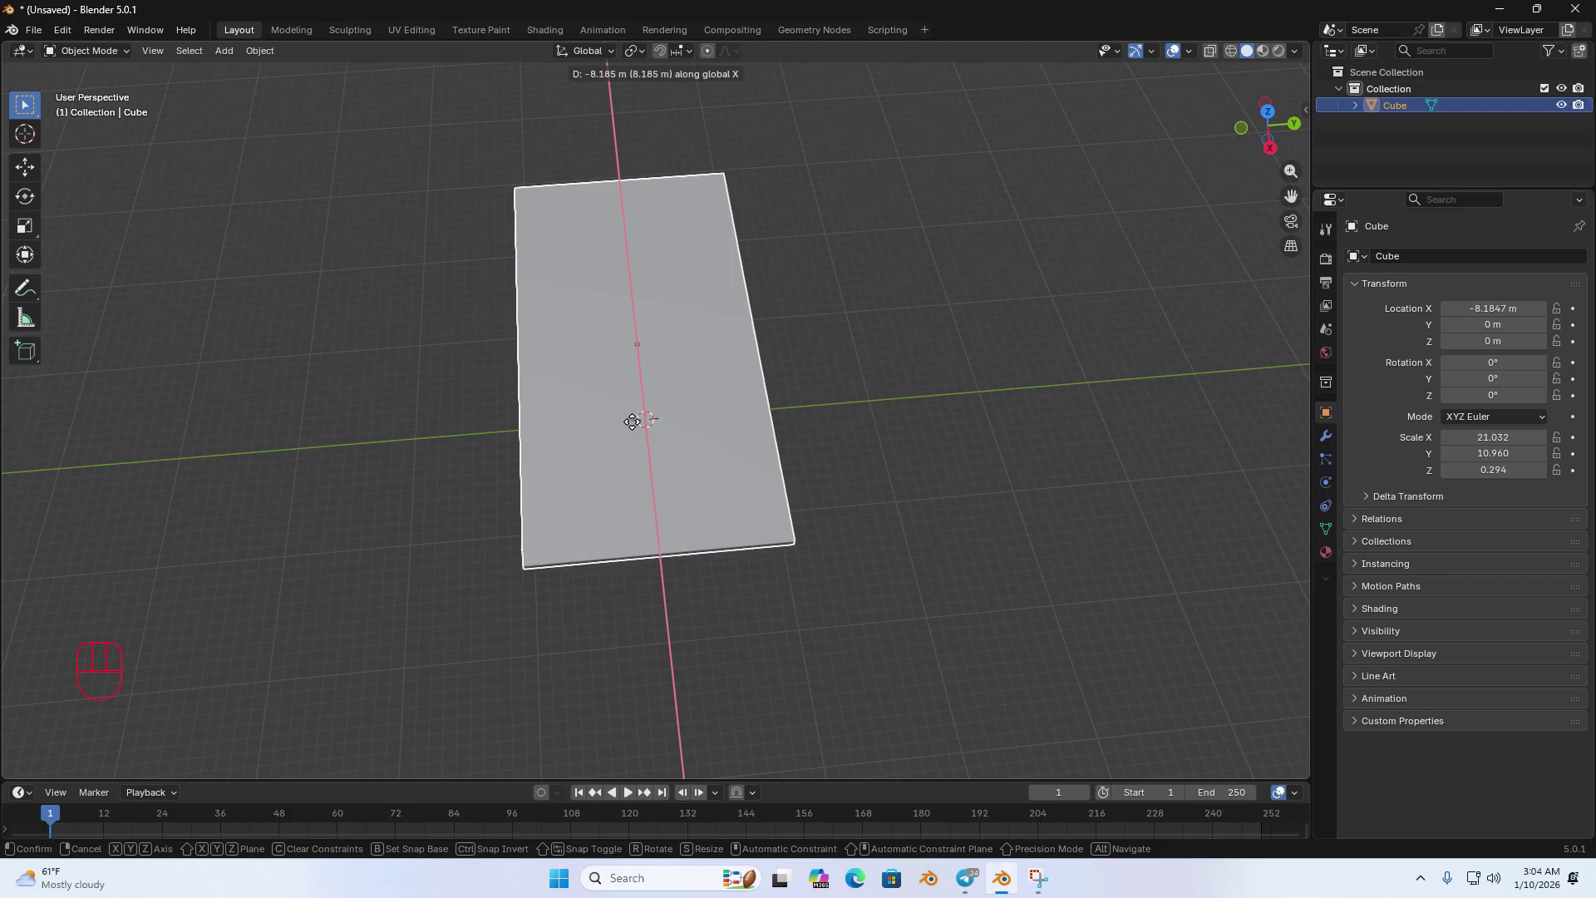
{"action": "key", "text": "y"}
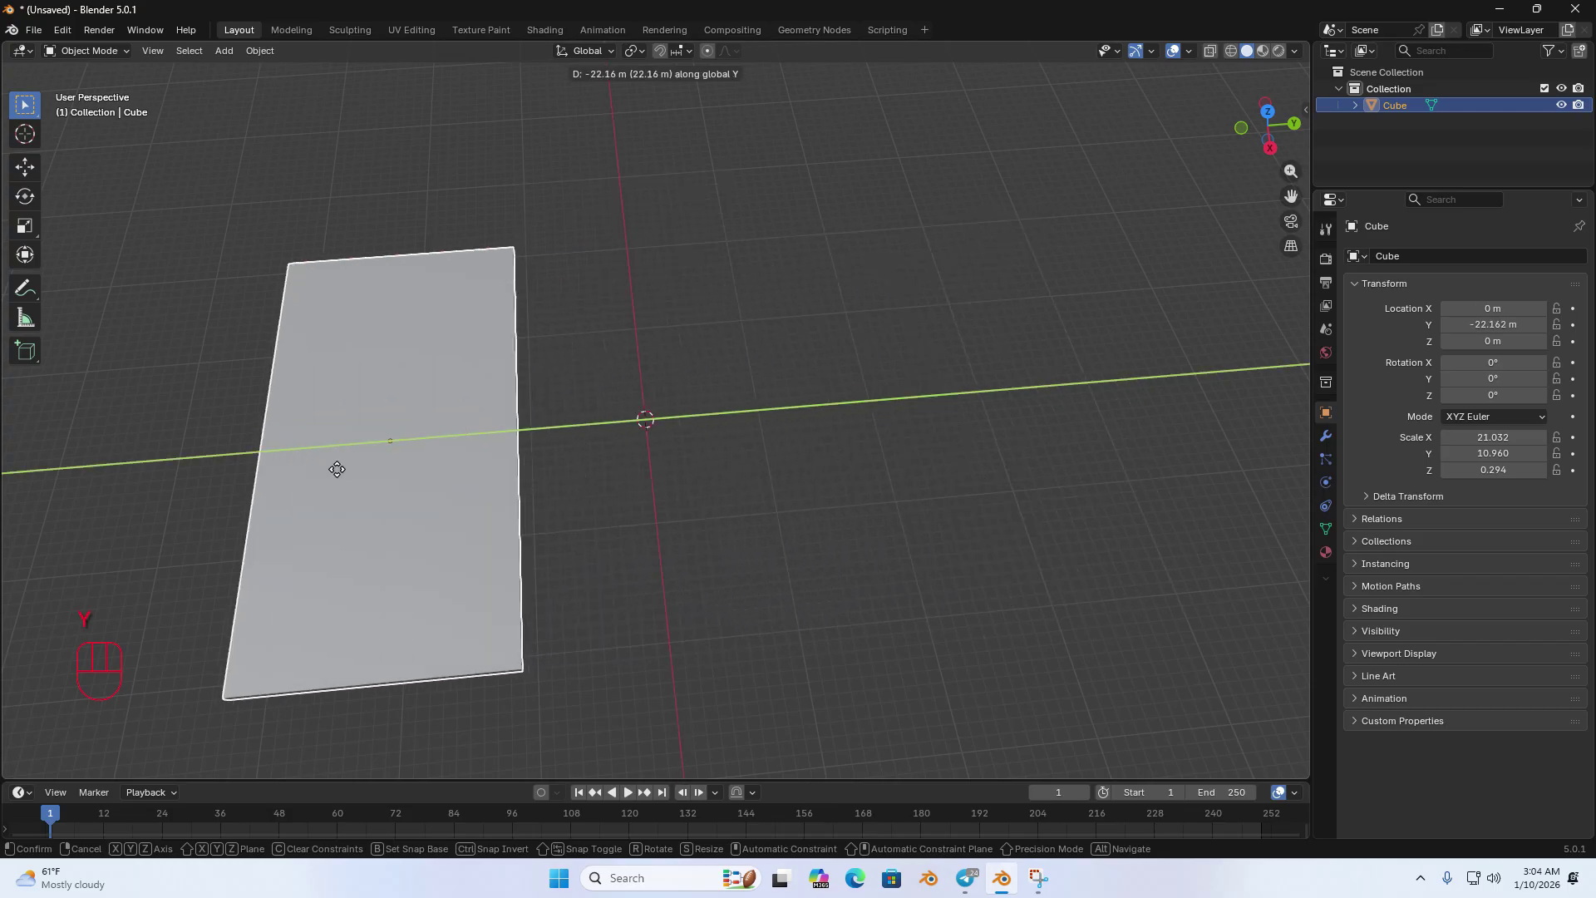
{"action": "key", "text": "z"}
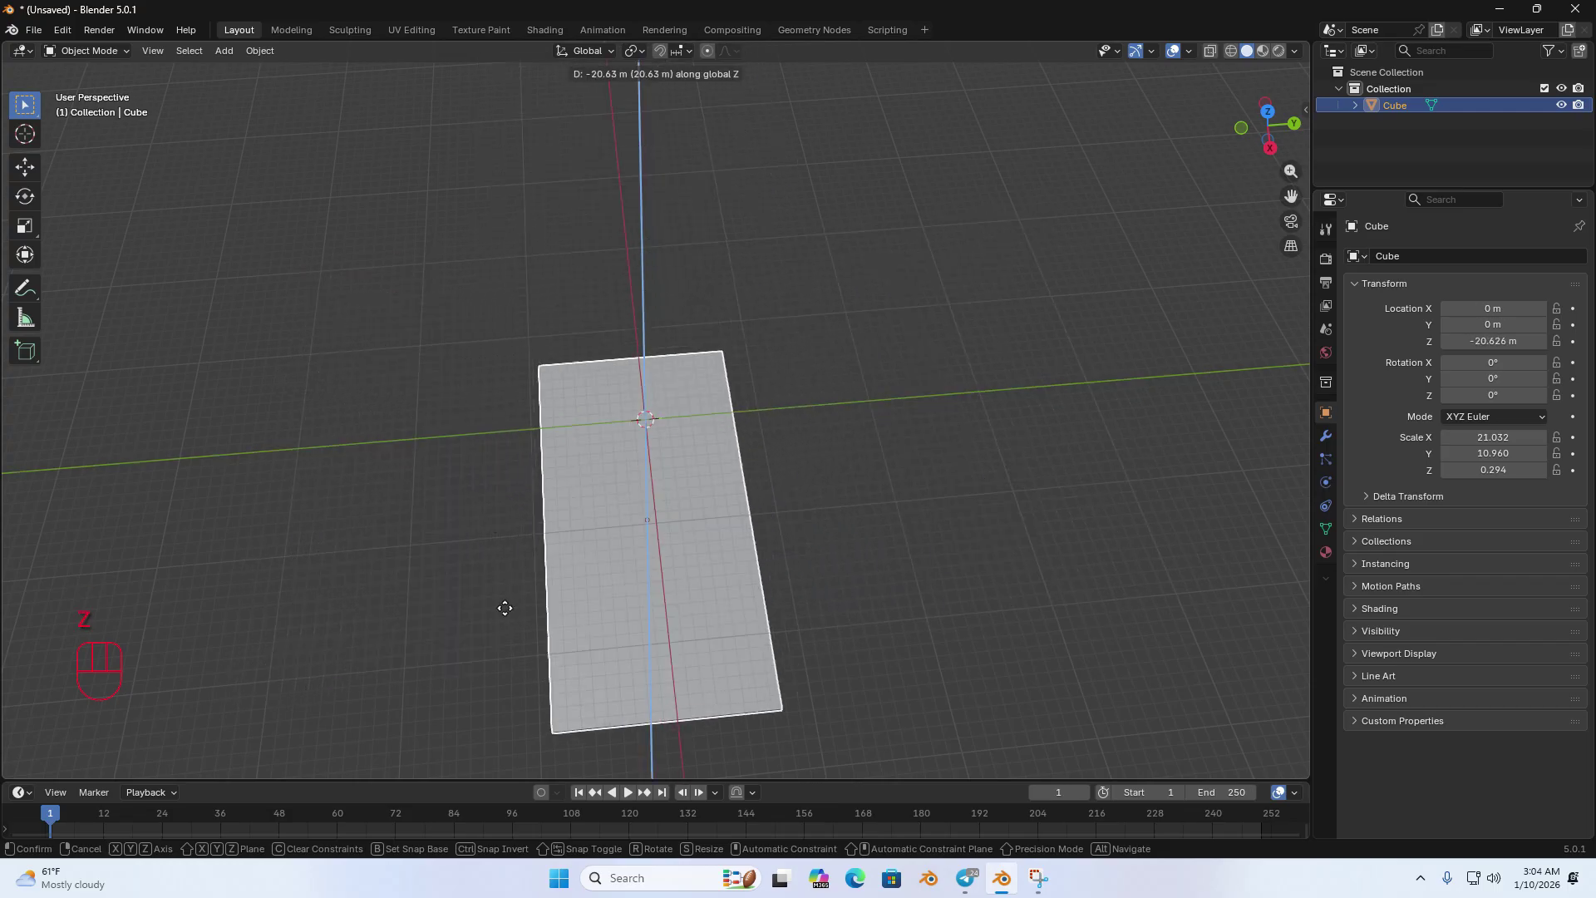
{"action": "left_click", "coordinate": [530, 497]}
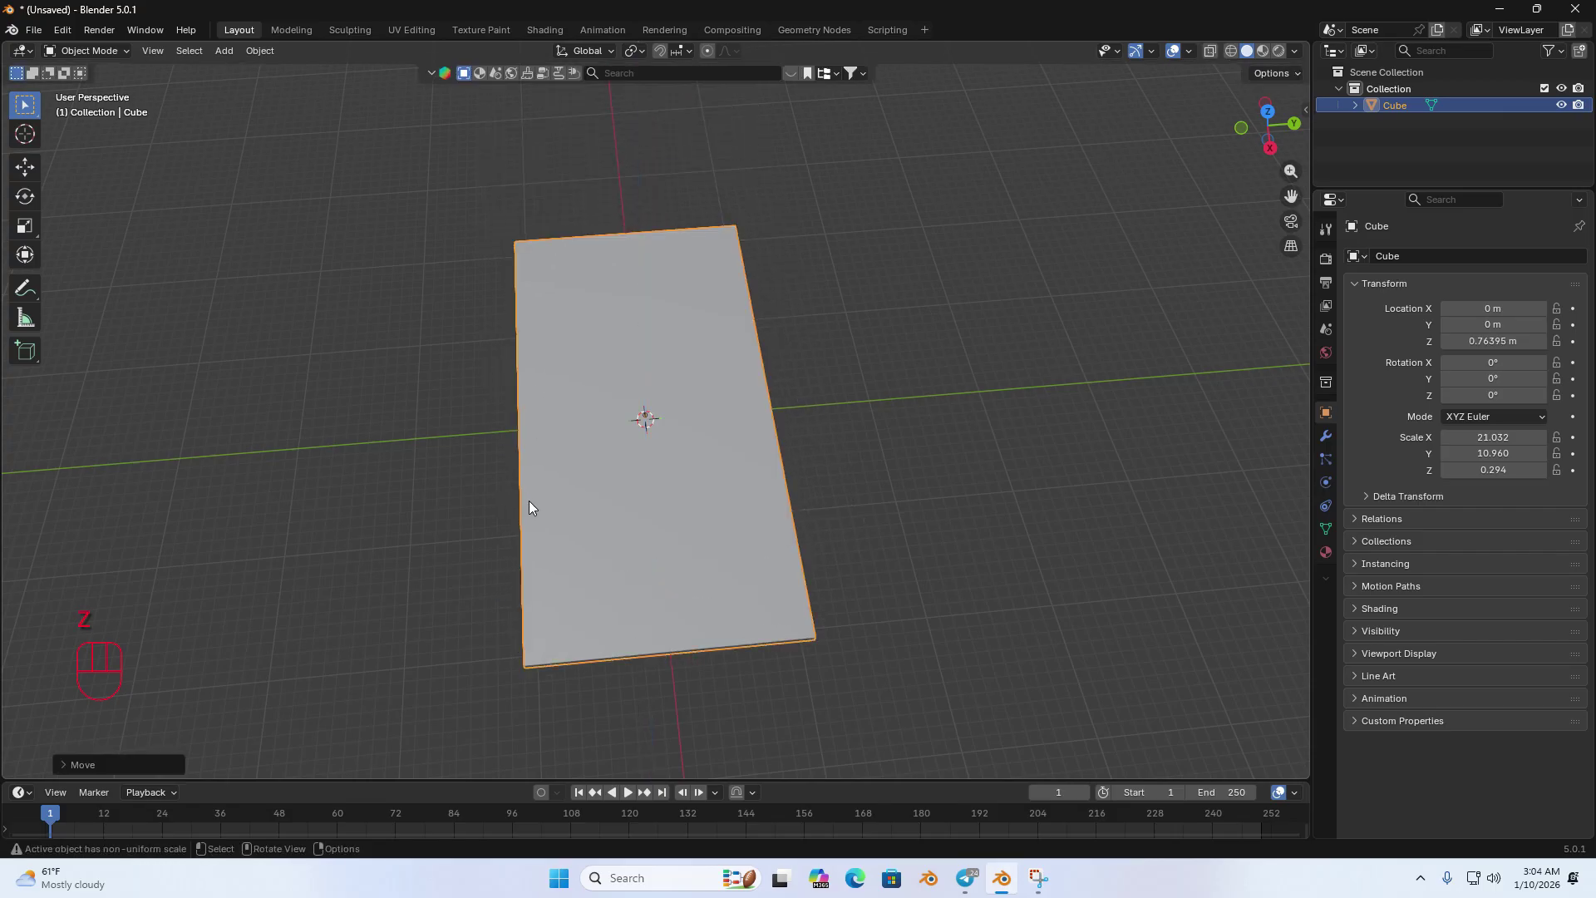
Step: Hide the 3D cursor in the viewport overlays
{"action": "middle_click_drag", "start_coordinate": [529, 501], "coordinate": [589, 533]}
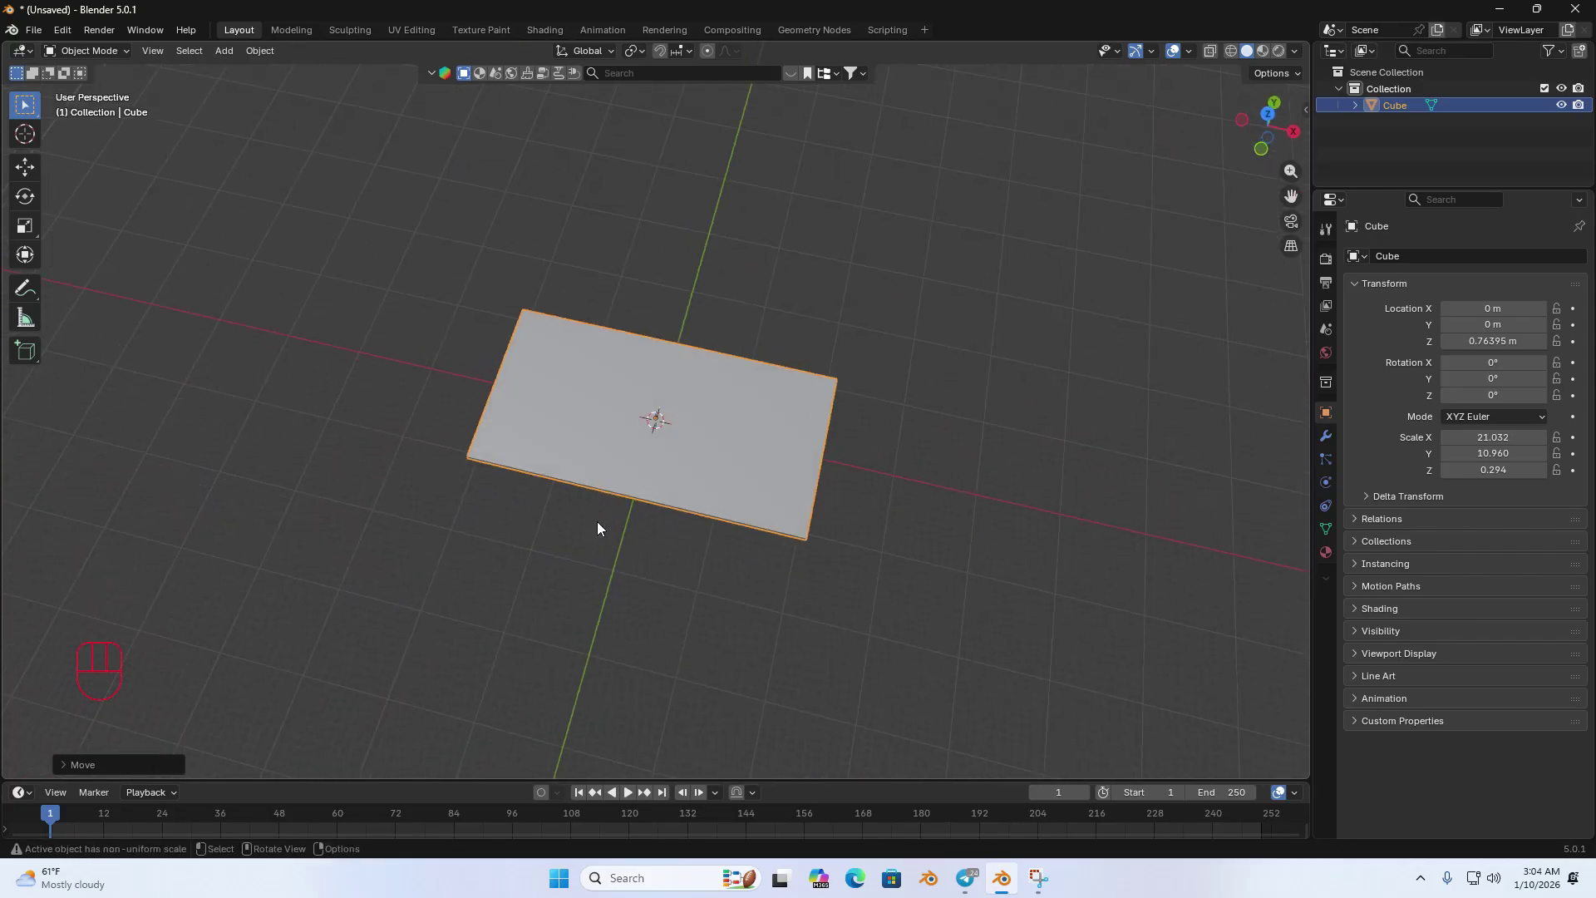
{"action": "middle_click_drag", "start_coordinate": [711, 490], "coordinate": [646, 477]}
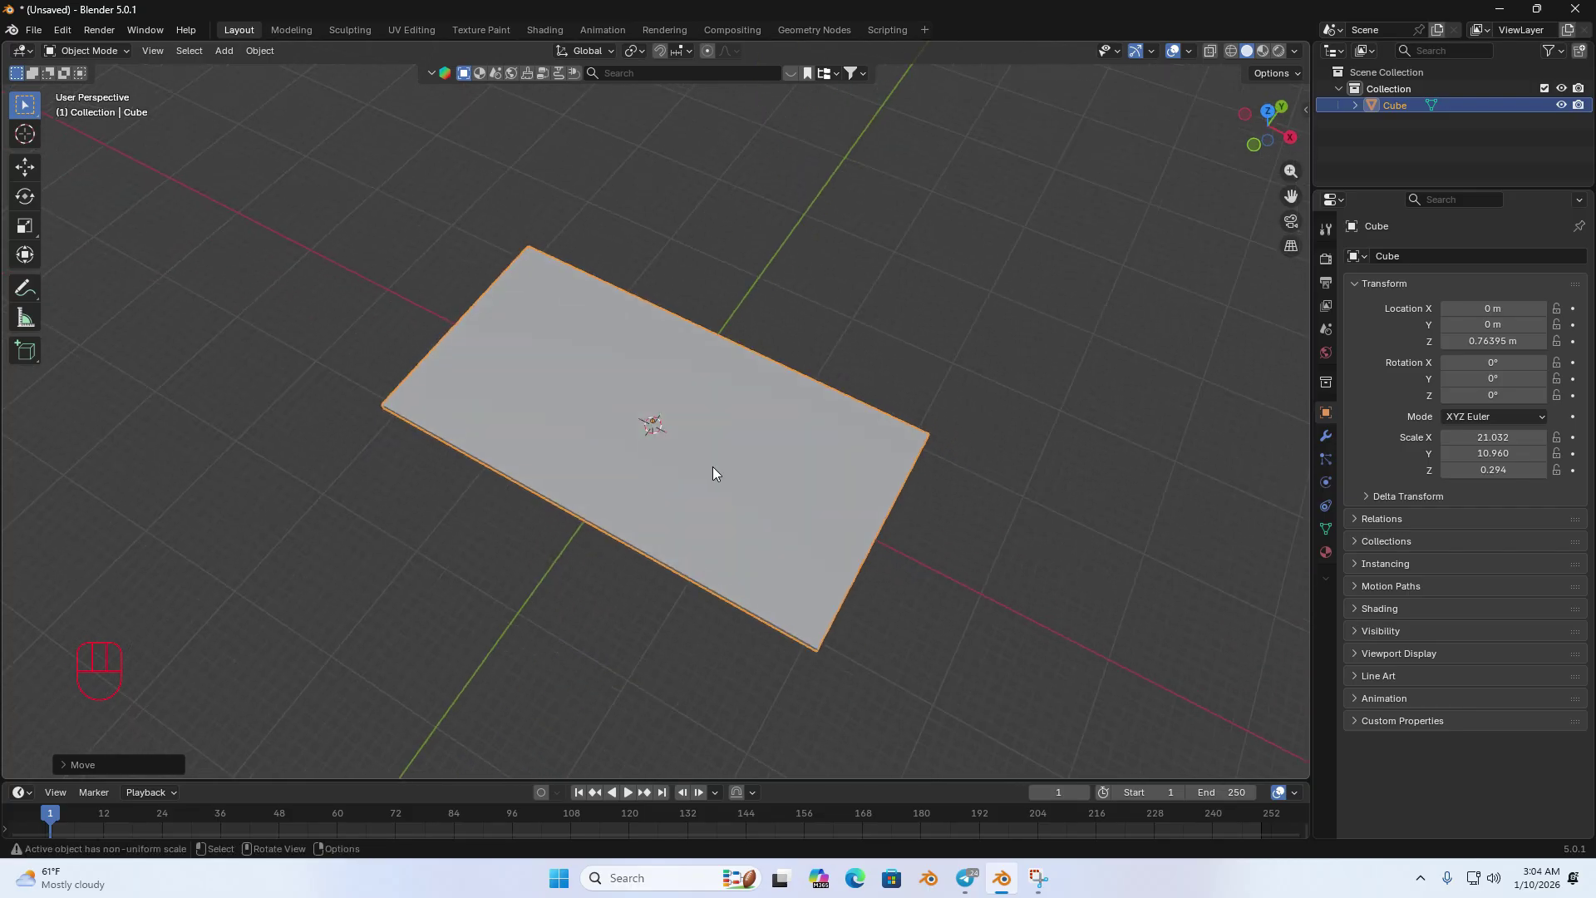
{"action": "scroll", "coordinate": [713, 474], "scroll_direction": "up", "scroll_amount": 1}
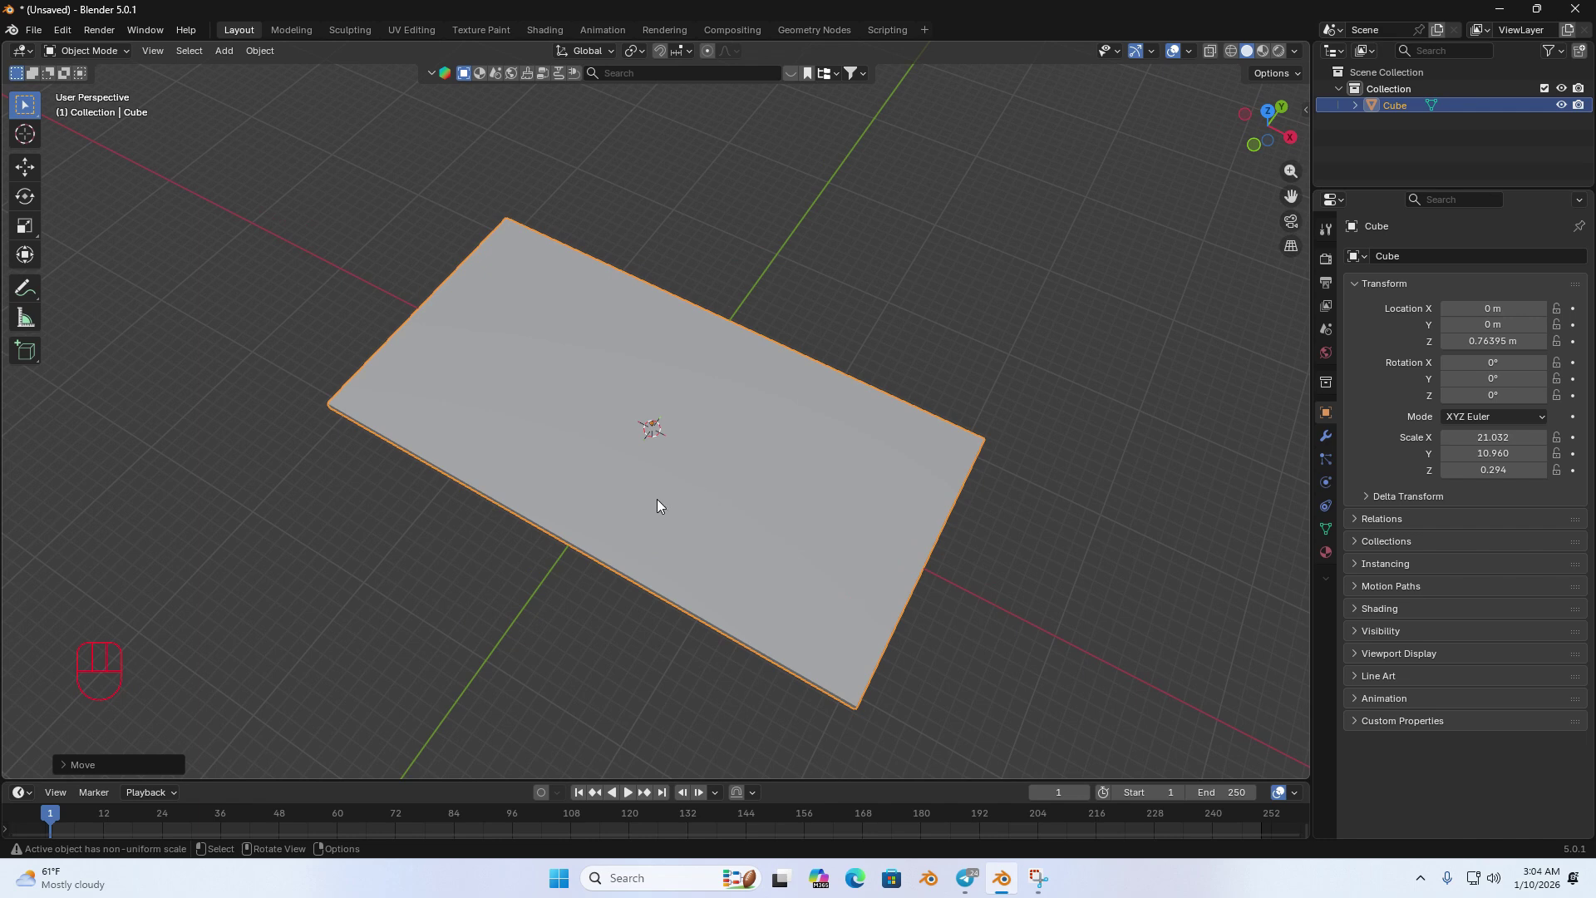
{"action": "middle_click_drag", "start_coordinate": [656, 505], "coordinate": [730, 449]}
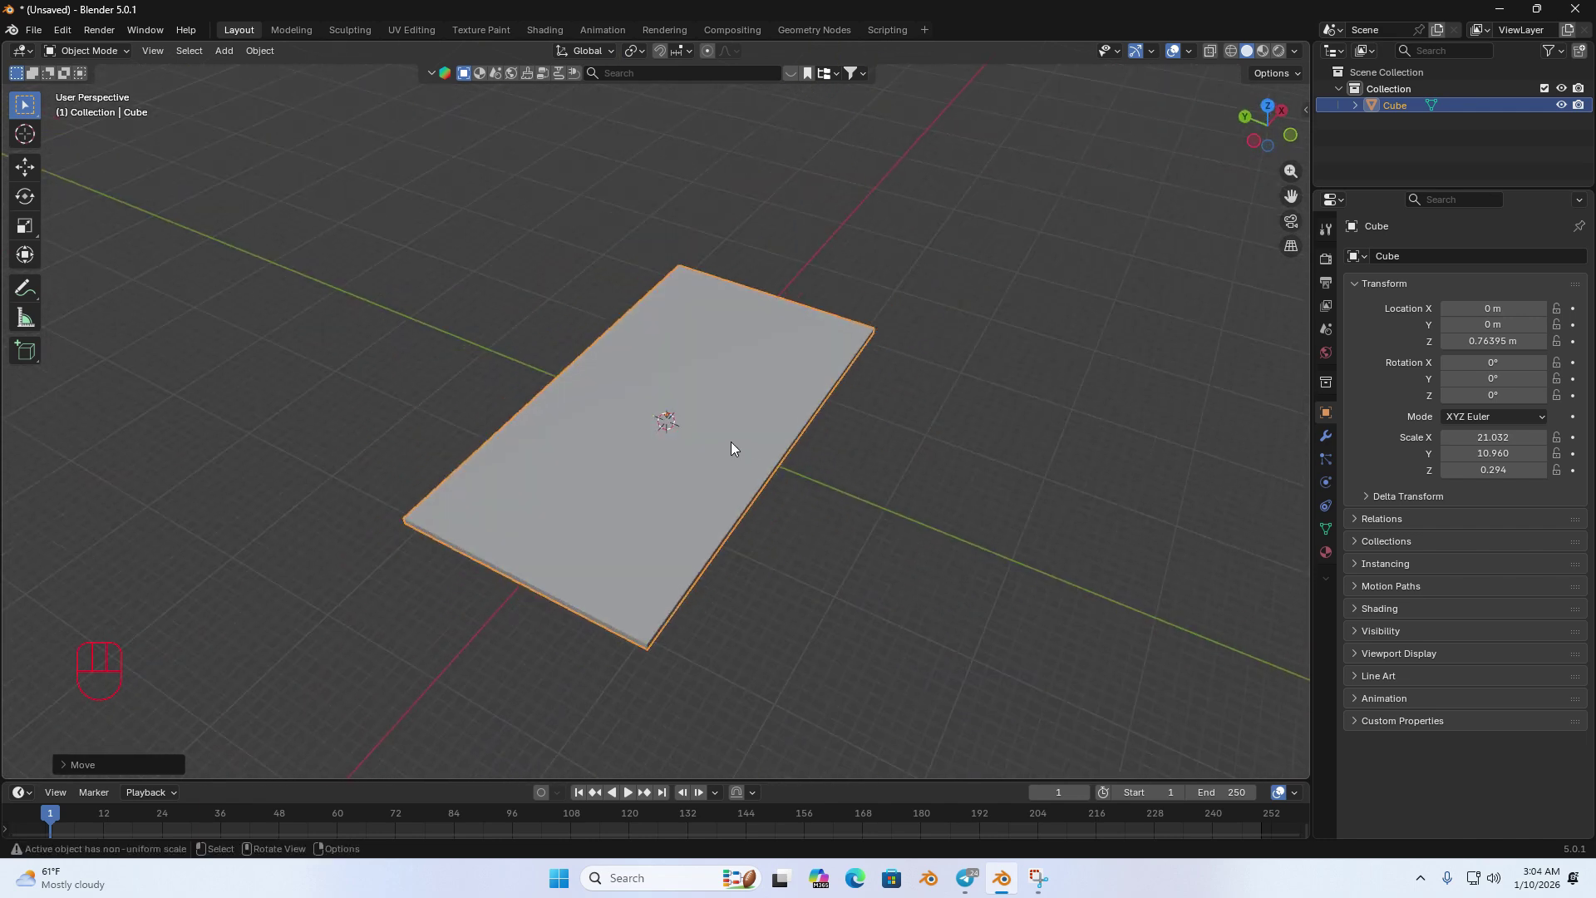
{"action": "left_click", "coordinate": [1189, 51]}
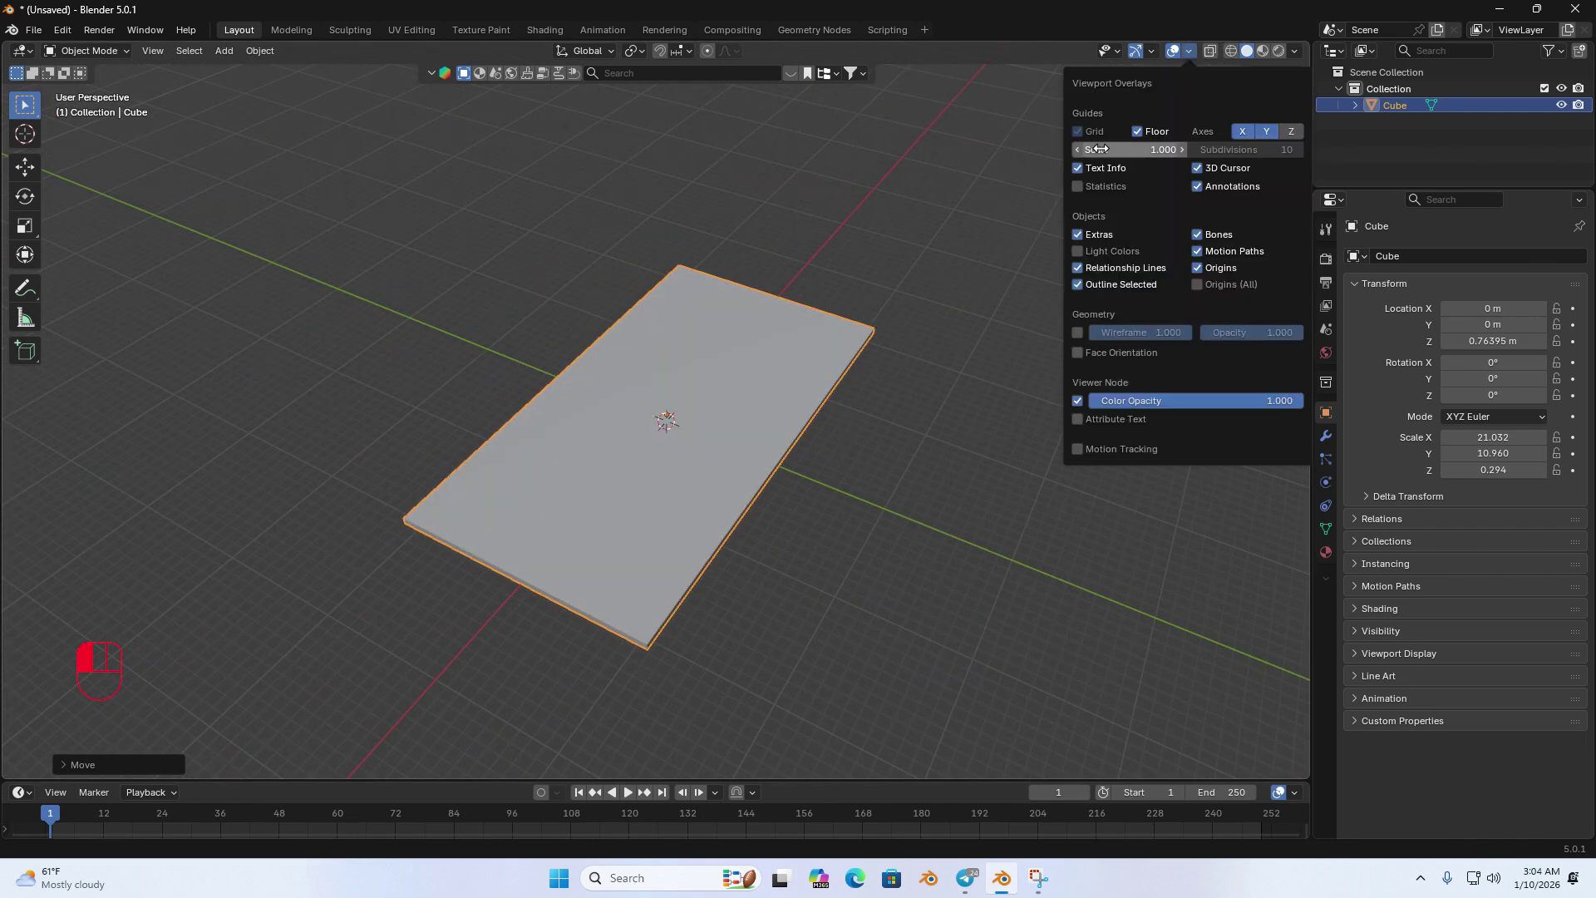
{"action": "left_click", "coordinate": [1197, 168]}
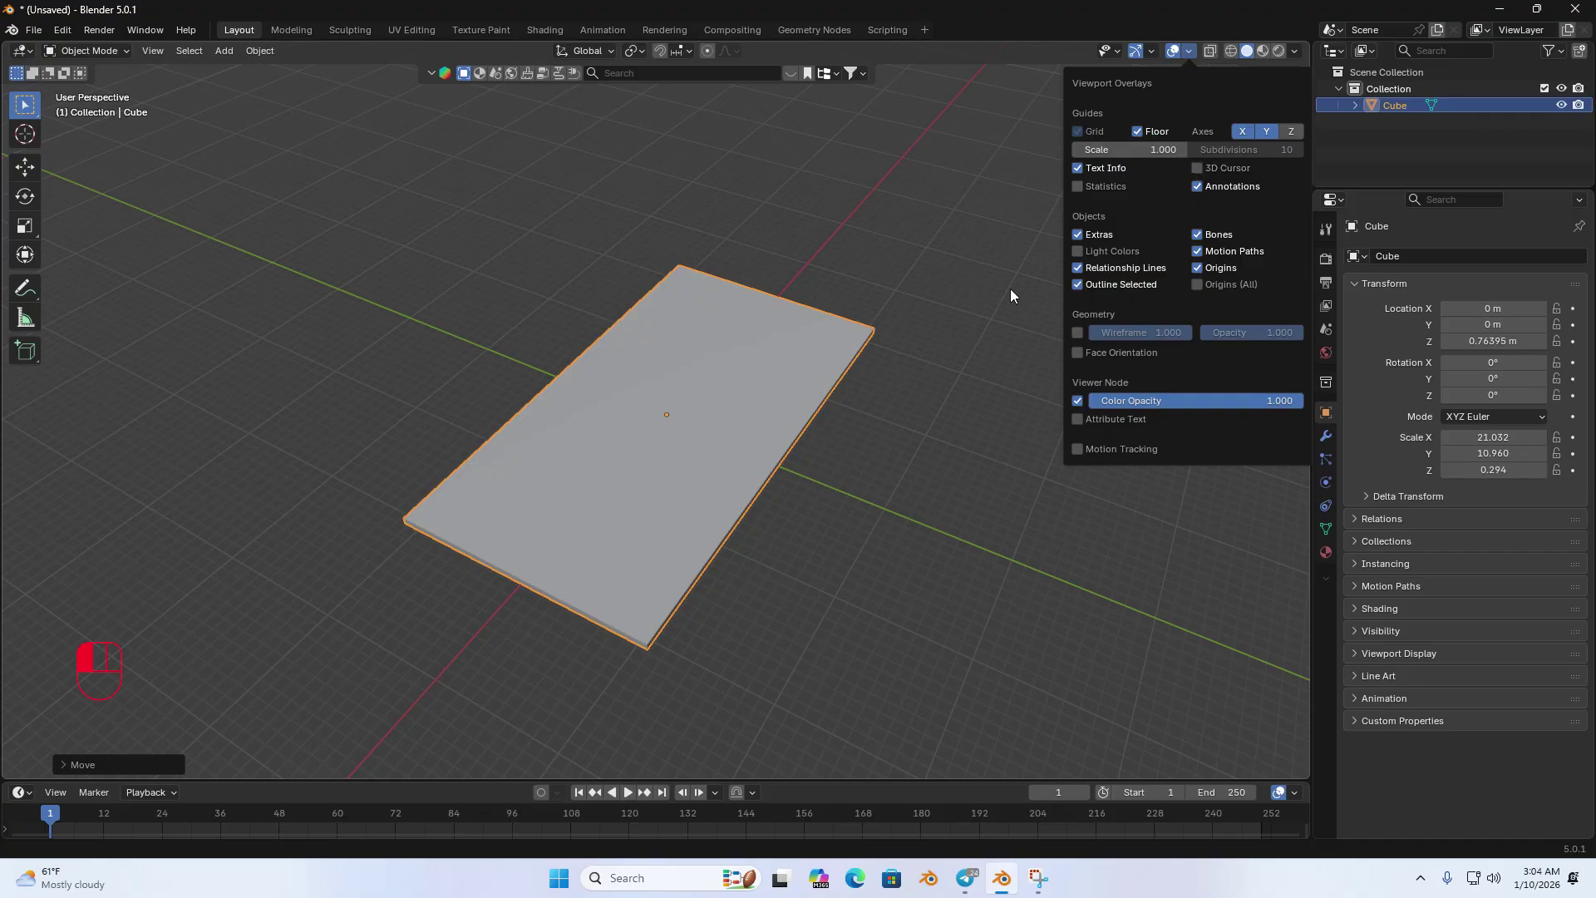
Step: Try rotating the slab freely and about the global Y, X and Z axes, ending at about -76° around X, and undo the rotation
{"action": "middle_click_drag", "start_coordinate": [867, 360], "coordinate": [793, 402]}
{"action": "scroll", "coordinate": [641, 456], "scroll_direction": "up", "scroll_amount": 3}
{"action": "middle_click_drag", "start_coordinate": [641, 456], "coordinate": [865, 470]}
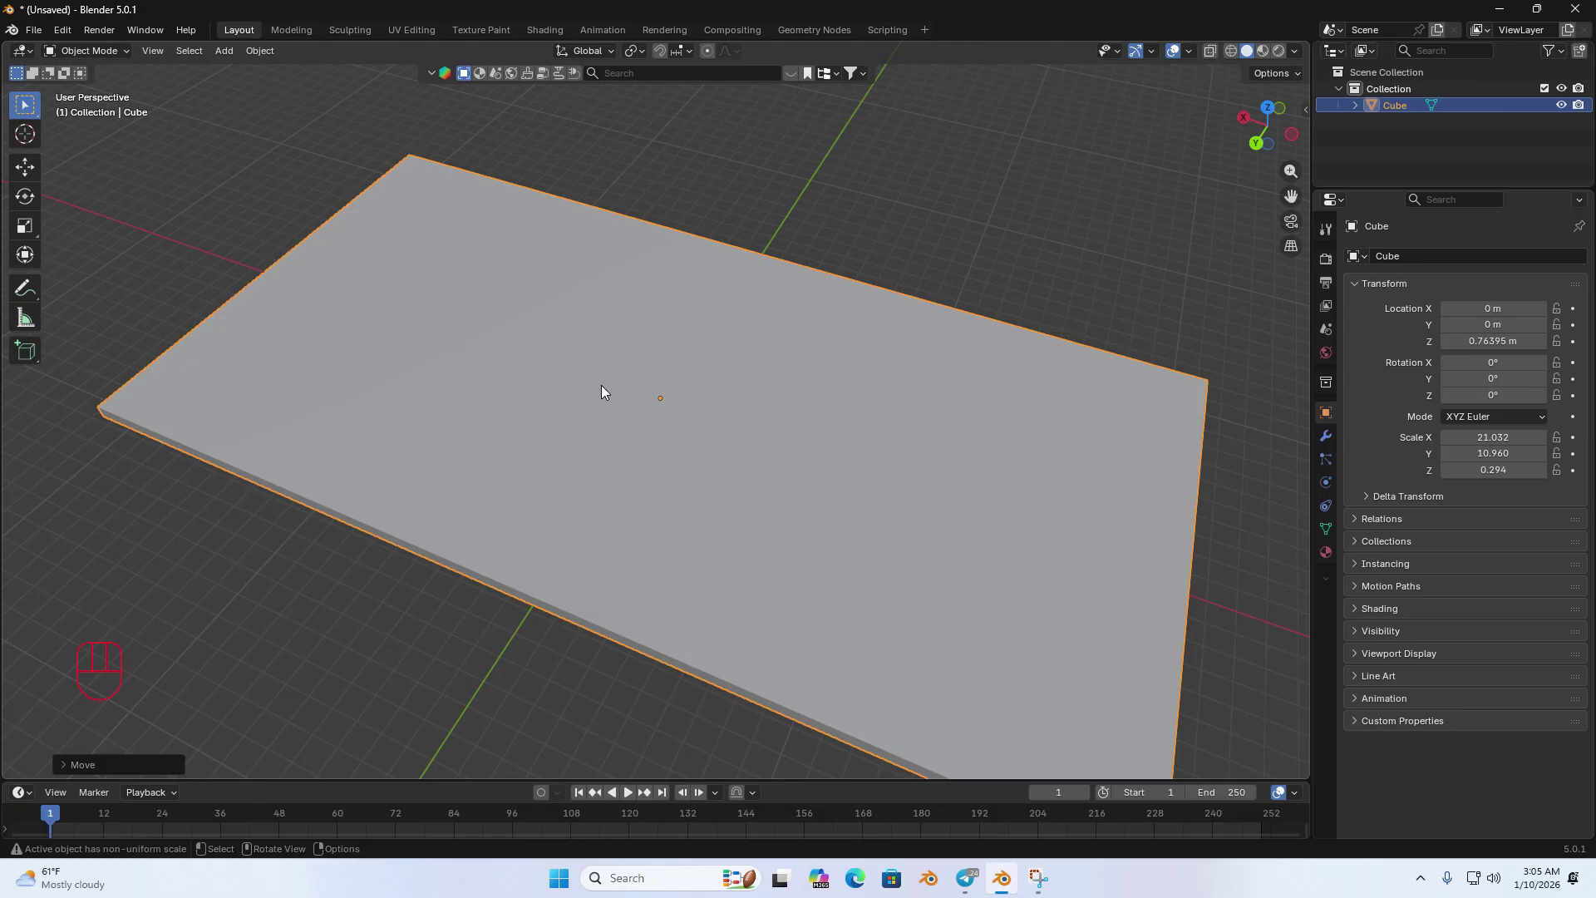
{"action": "scroll", "coordinate": [599, 384], "scroll_direction": "down", "scroll_amount": 3}
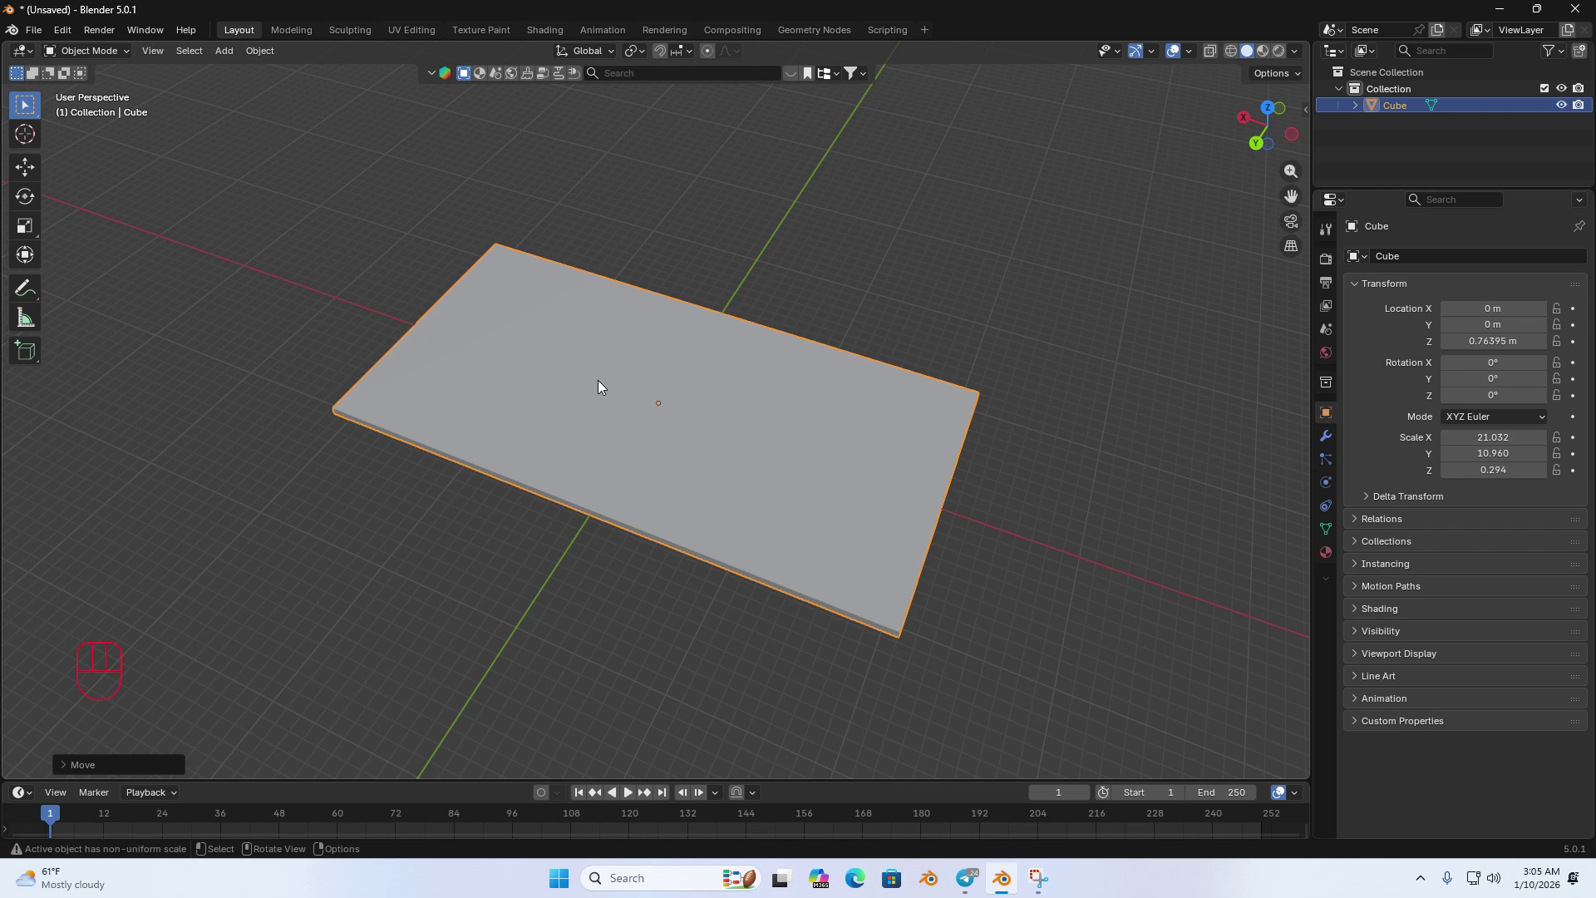
{"action": "key", "text": "r"}
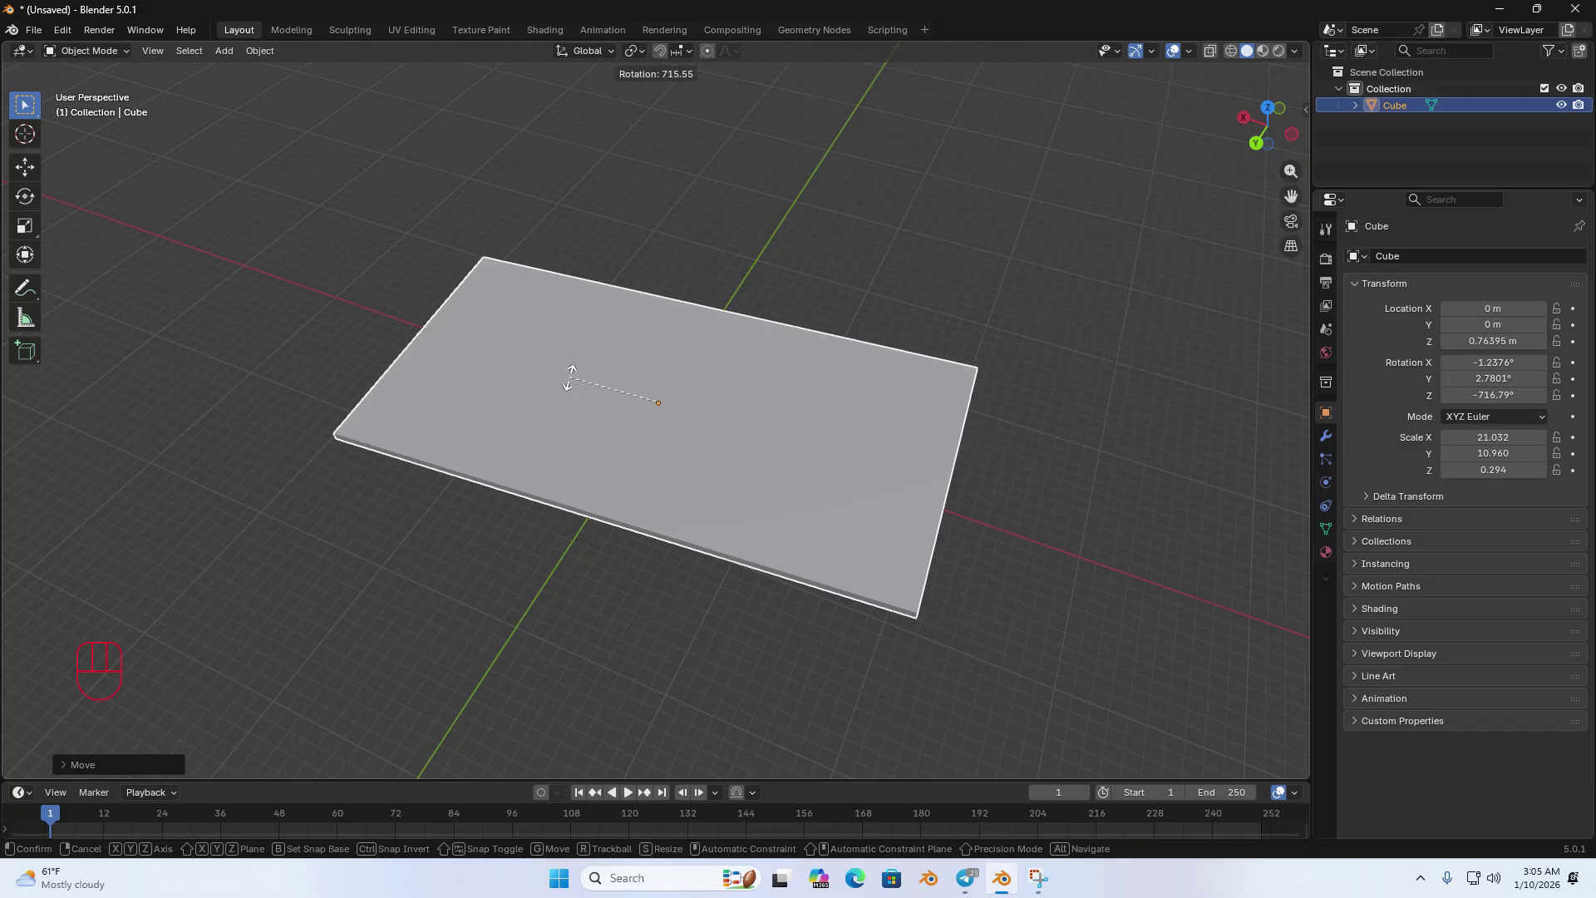
{"action": "key", "text": "y"}
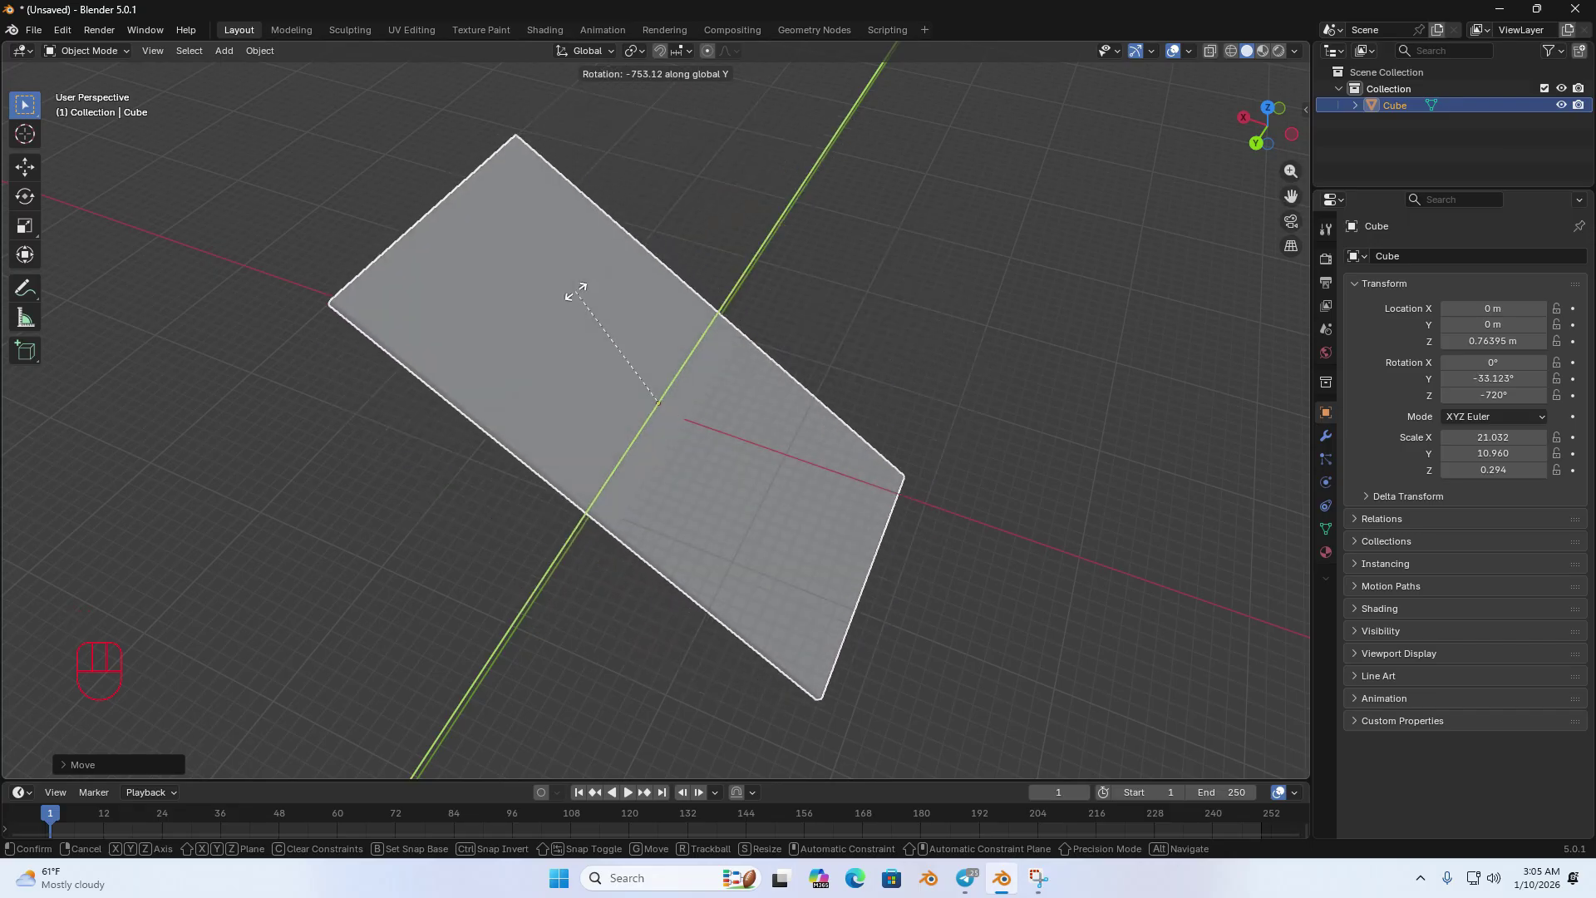
{"action": "key", "text": "x"}
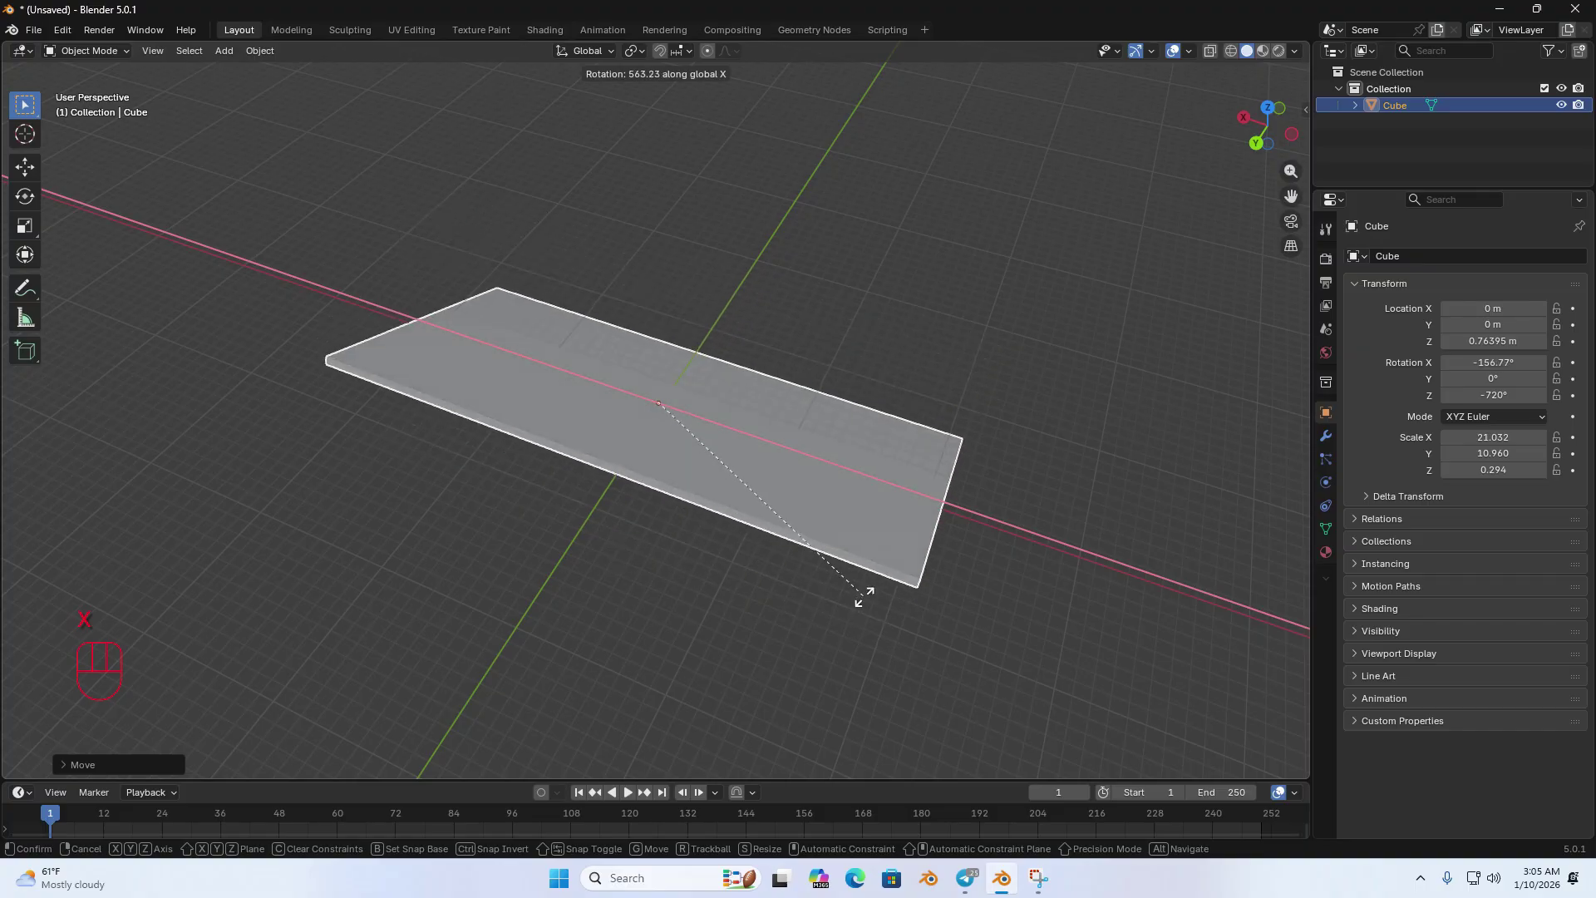
{"action": "key", "text": "z"}
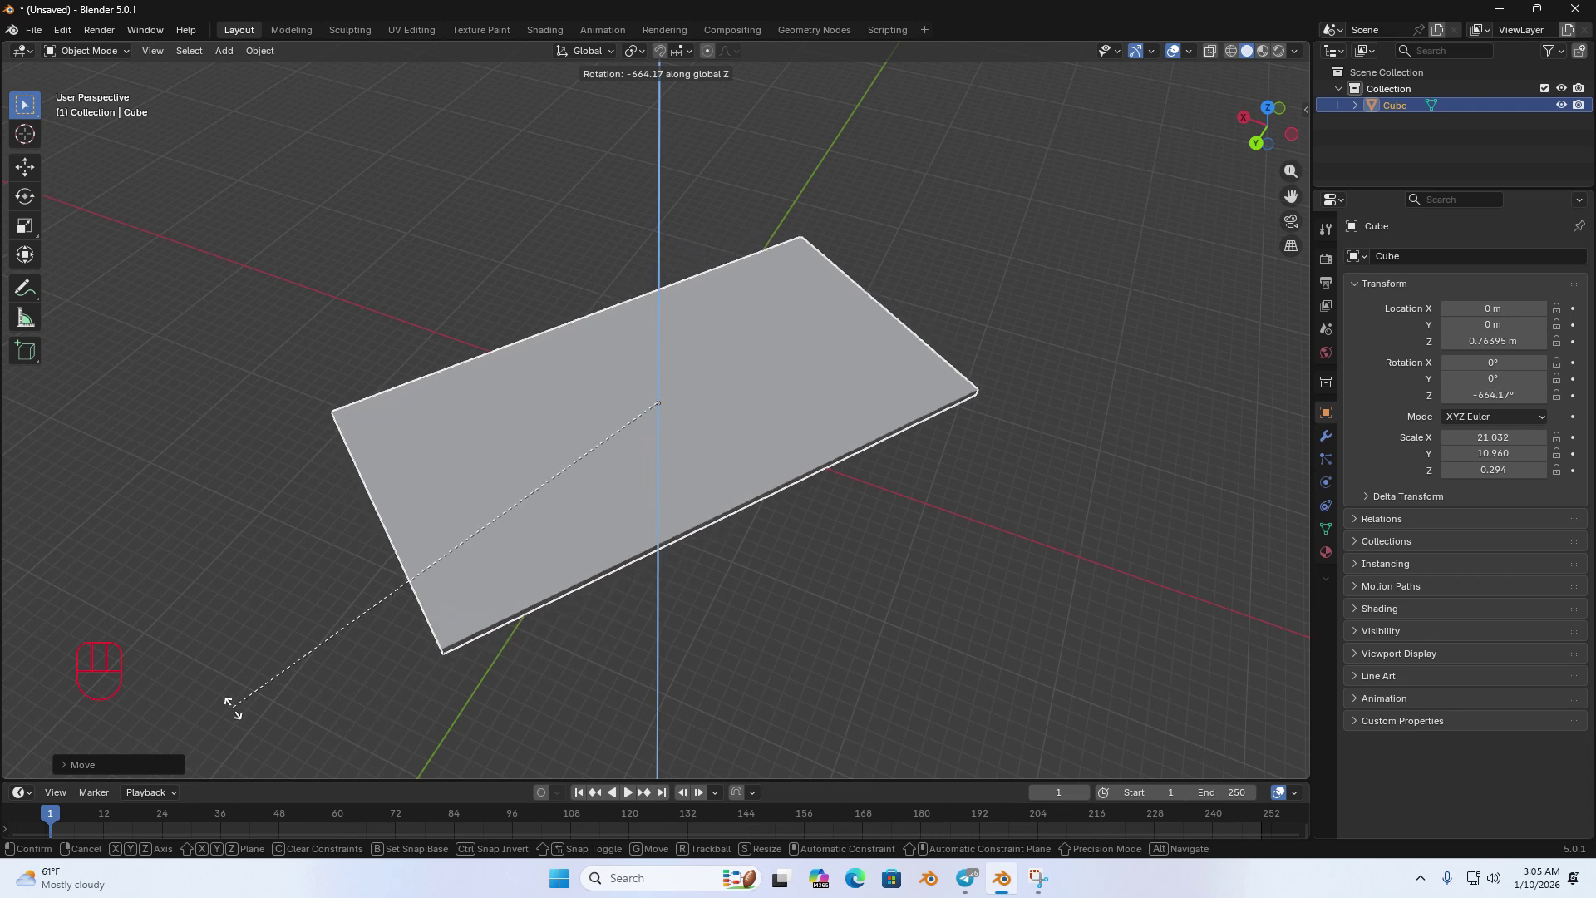
{"action": "key", "text": "x"}
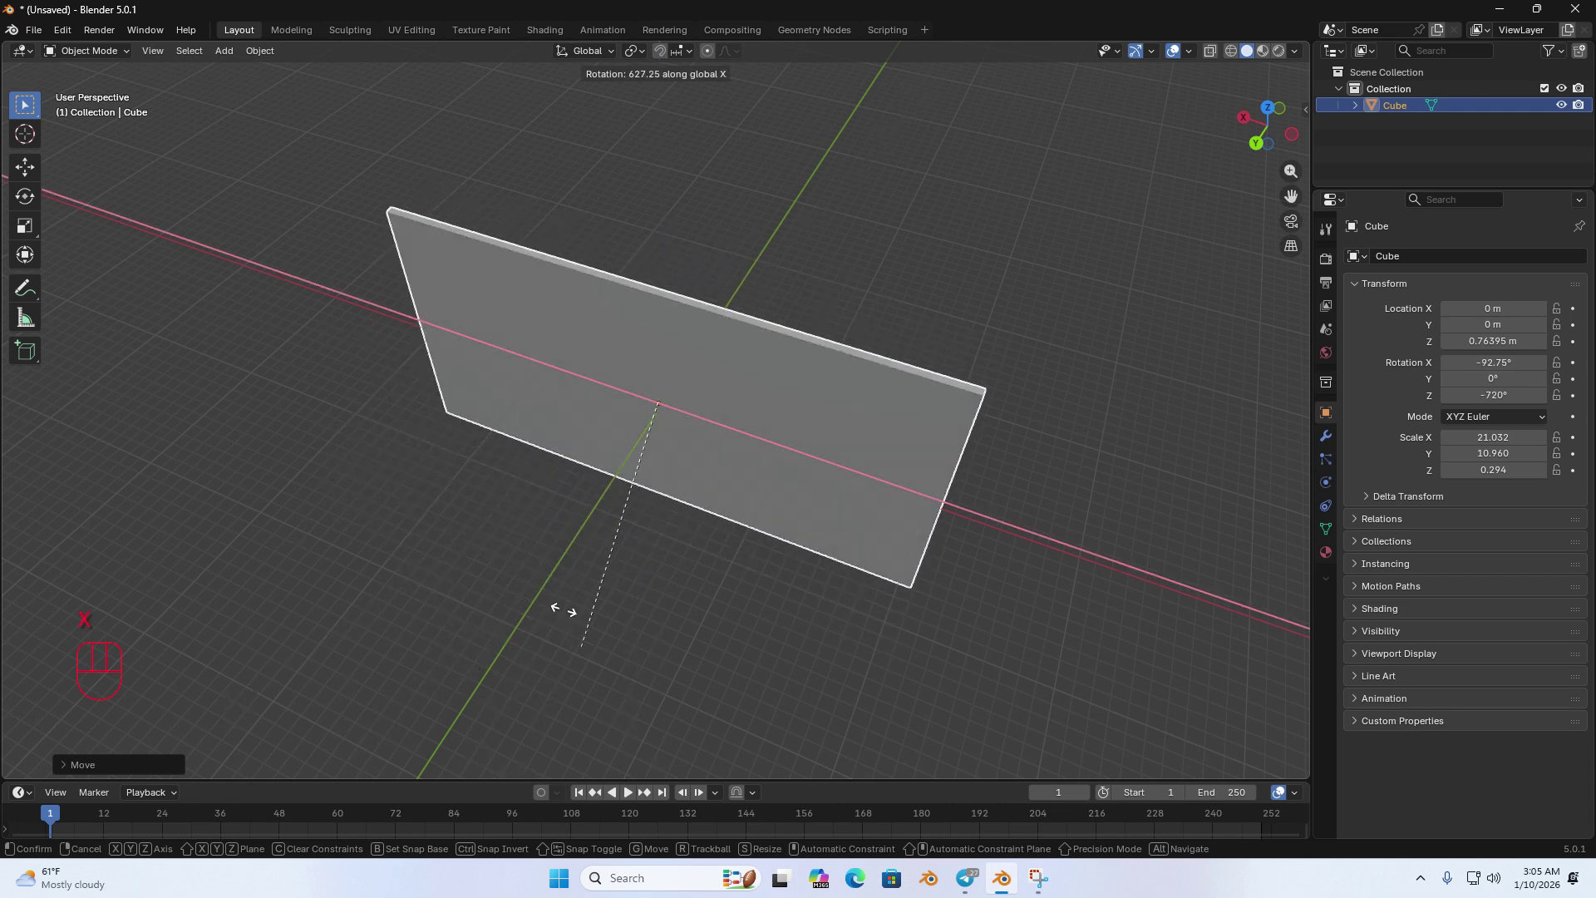
{"action": "left_click", "coordinate": [597, 497]}
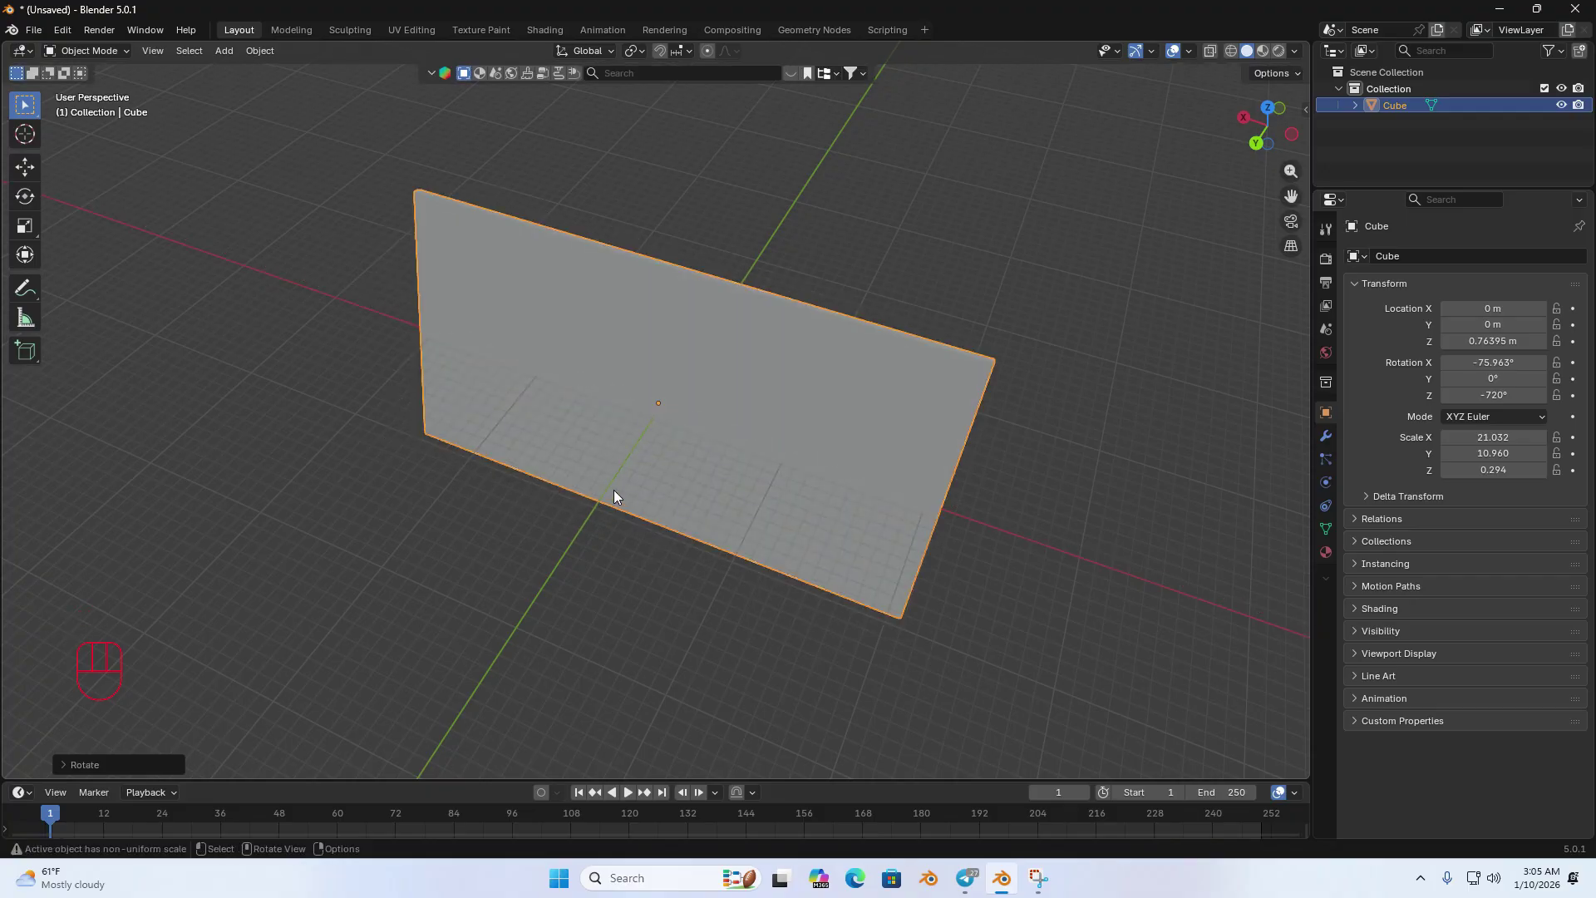
{"action": "key", "text": "ctrl+z"}
Step: In Edit Mode, move the slab's geometry so its origin sits near one short end, and return to Object Mode
{"action": "middle_click_drag", "start_coordinate": [675, 396], "coordinate": [862, 486]}
{"action": "scroll", "coordinate": [660, 461], "scroll_direction": "up", "scroll_amount": 2}
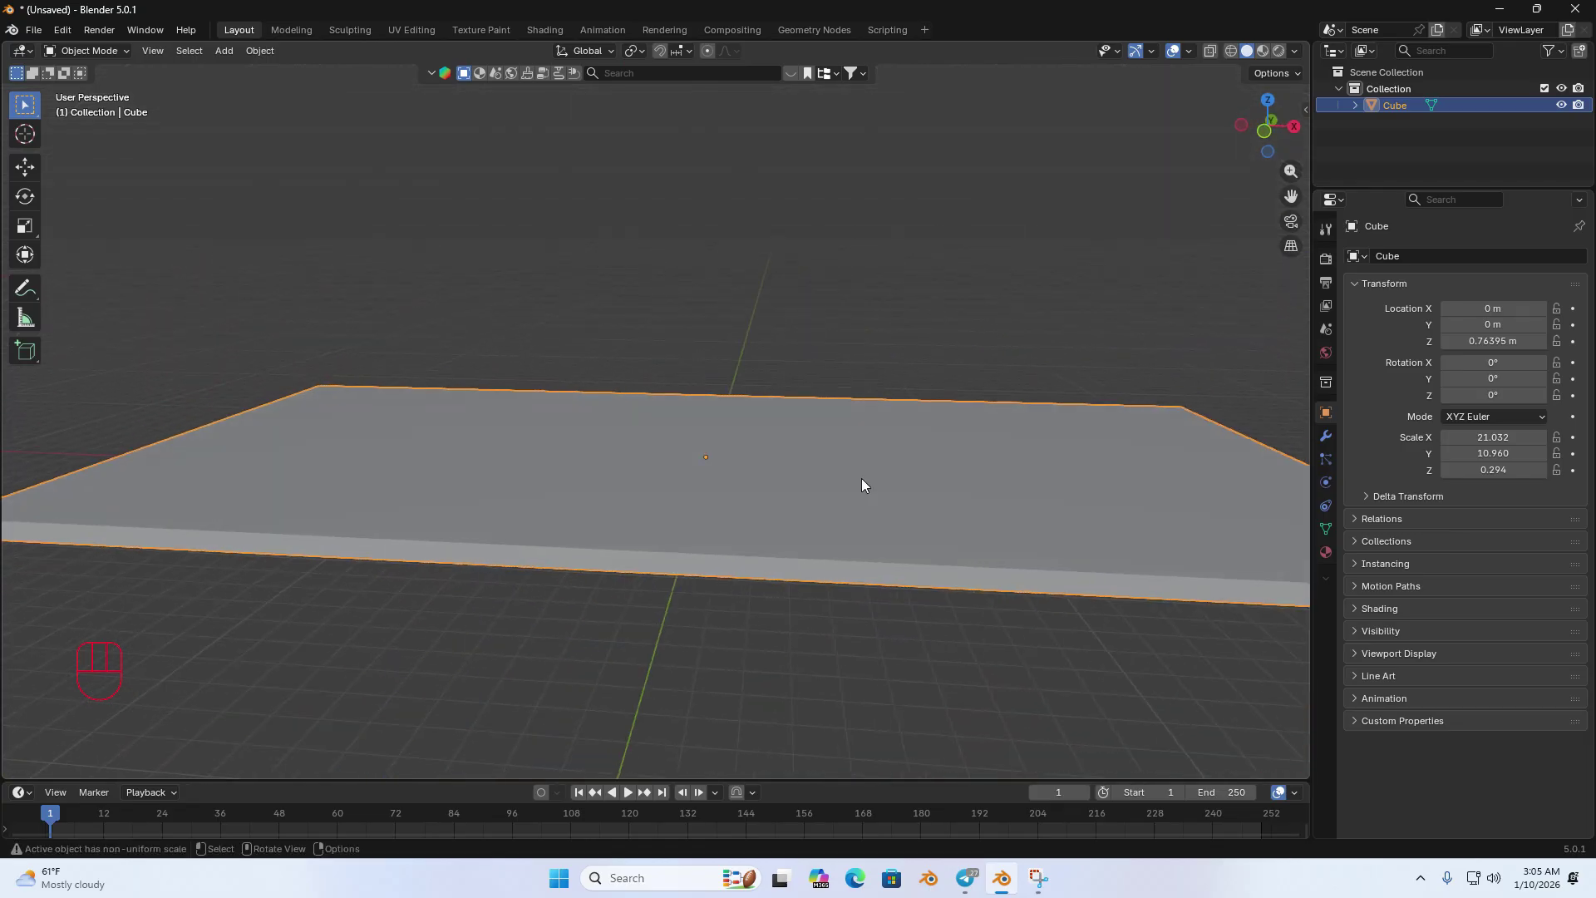
{"action": "scroll", "coordinate": [865, 466], "scroll_direction": "down", "scroll_amount": 5}
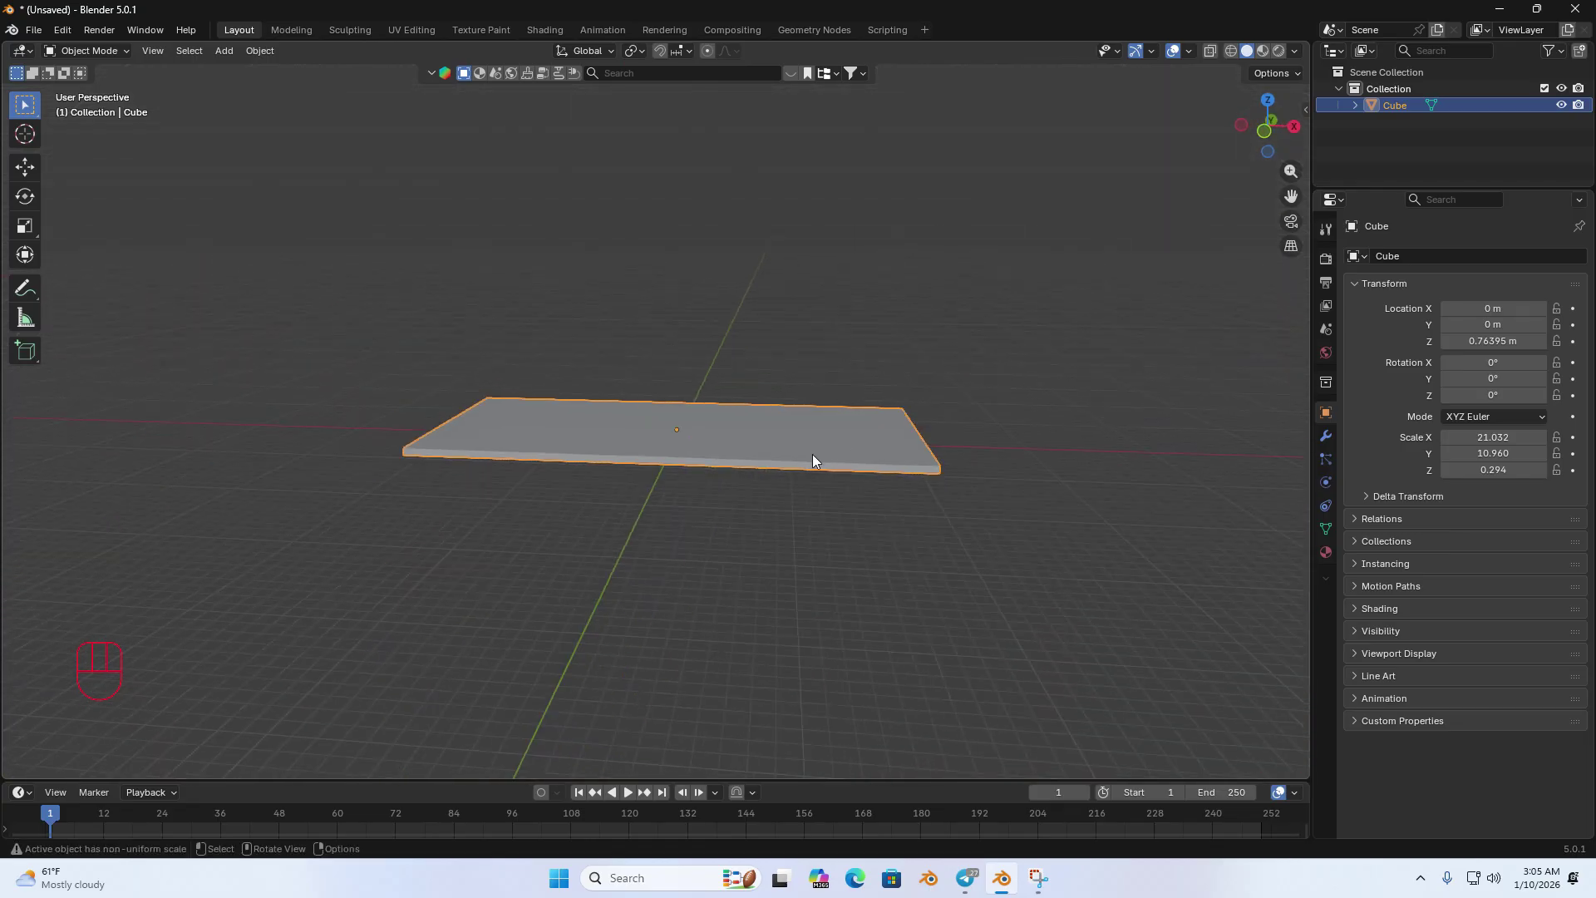
{"action": "key", "text": "Tab"}
{"action": "key", "text": "g"}
{"action": "middle_click_drag", "start_coordinate": [868, 457], "coordinate": [932, 470]}
{"action": "left_click", "coordinate": [980, 461]}
{"action": "key", "text": "Tab"}
Step: Try rotating the slab about the global Z axis around its off-centre origin, and undo the rotation
{"action": "key", "text": "r"}
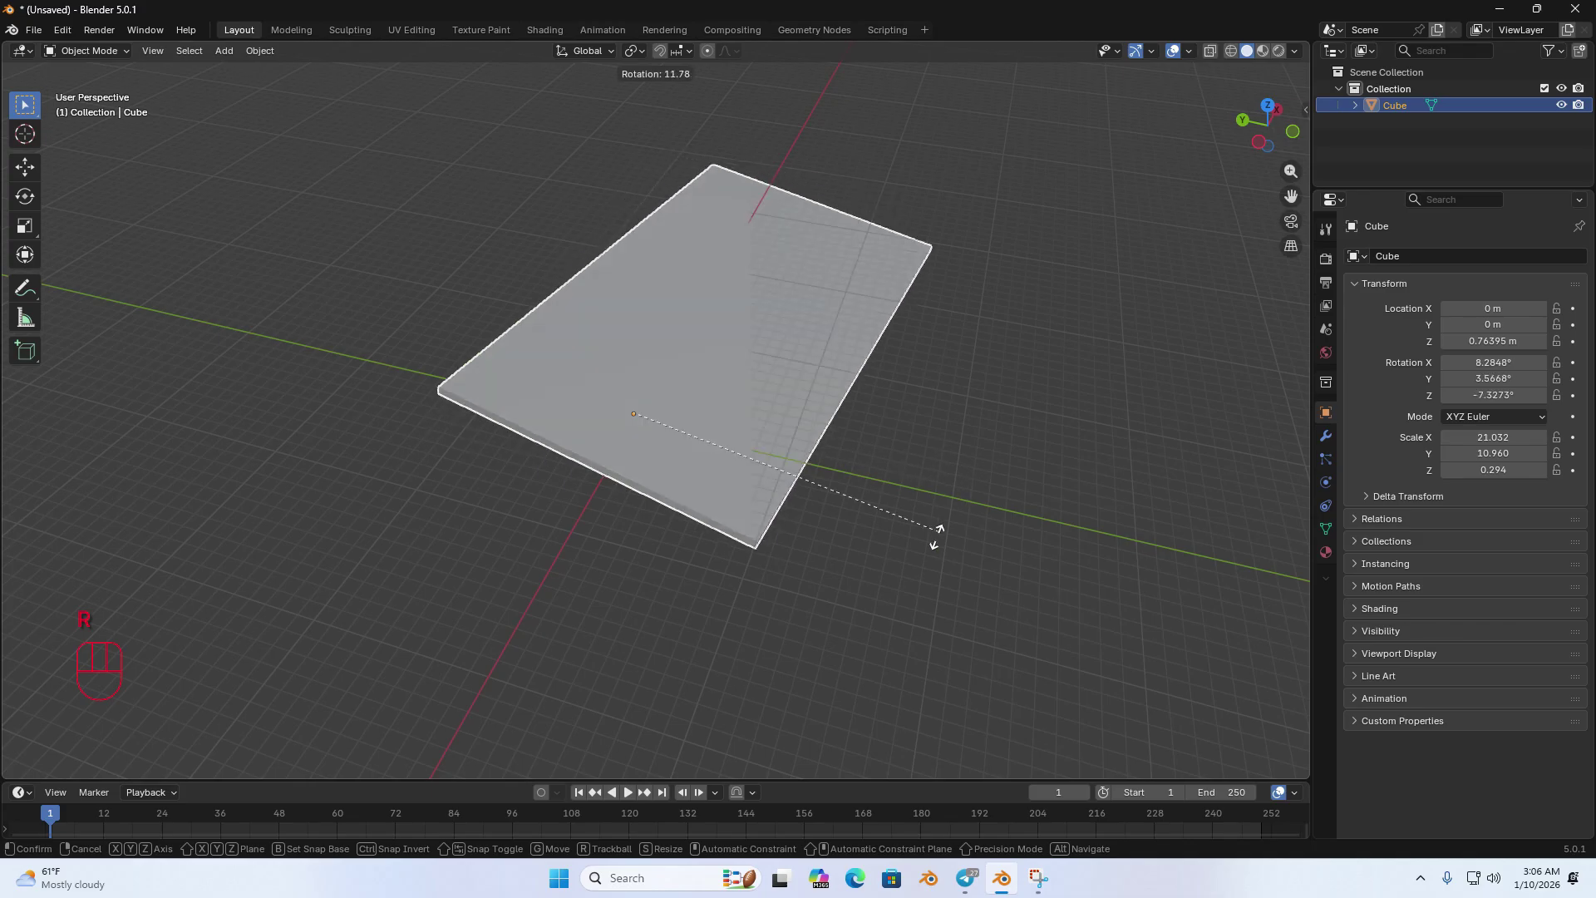
{"action": "key", "text": "z"}
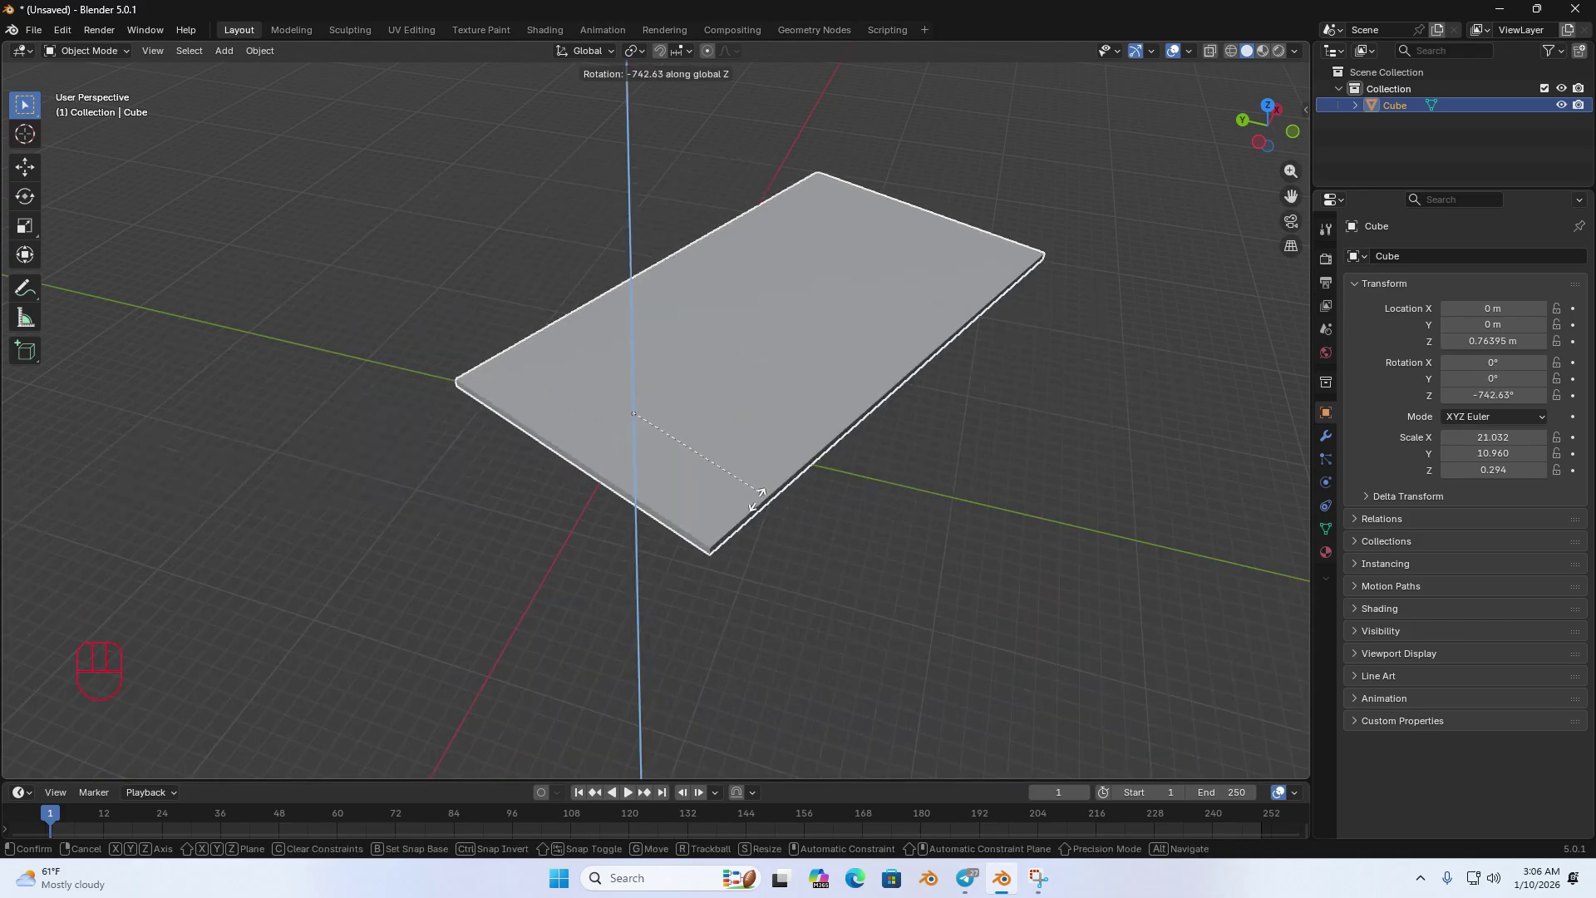
{"action": "left_click", "coordinate": [713, 520]}
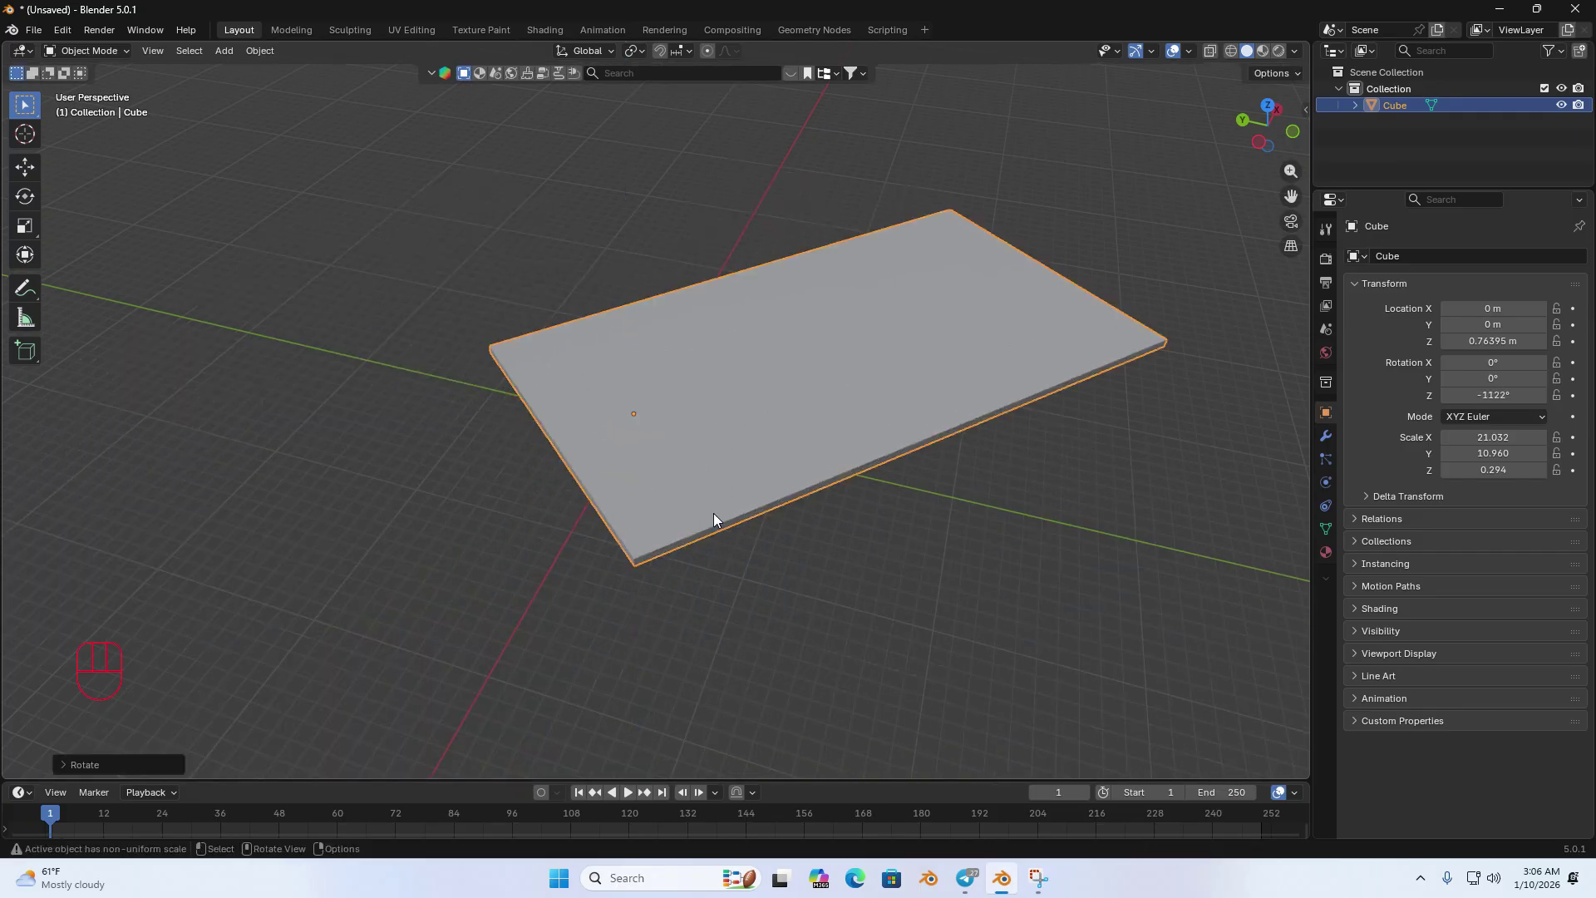
{"action": "key", "text": "ctrl+z"}
{"action": "middle_click_drag", "start_coordinate": [707, 514], "coordinate": [765, 427]}
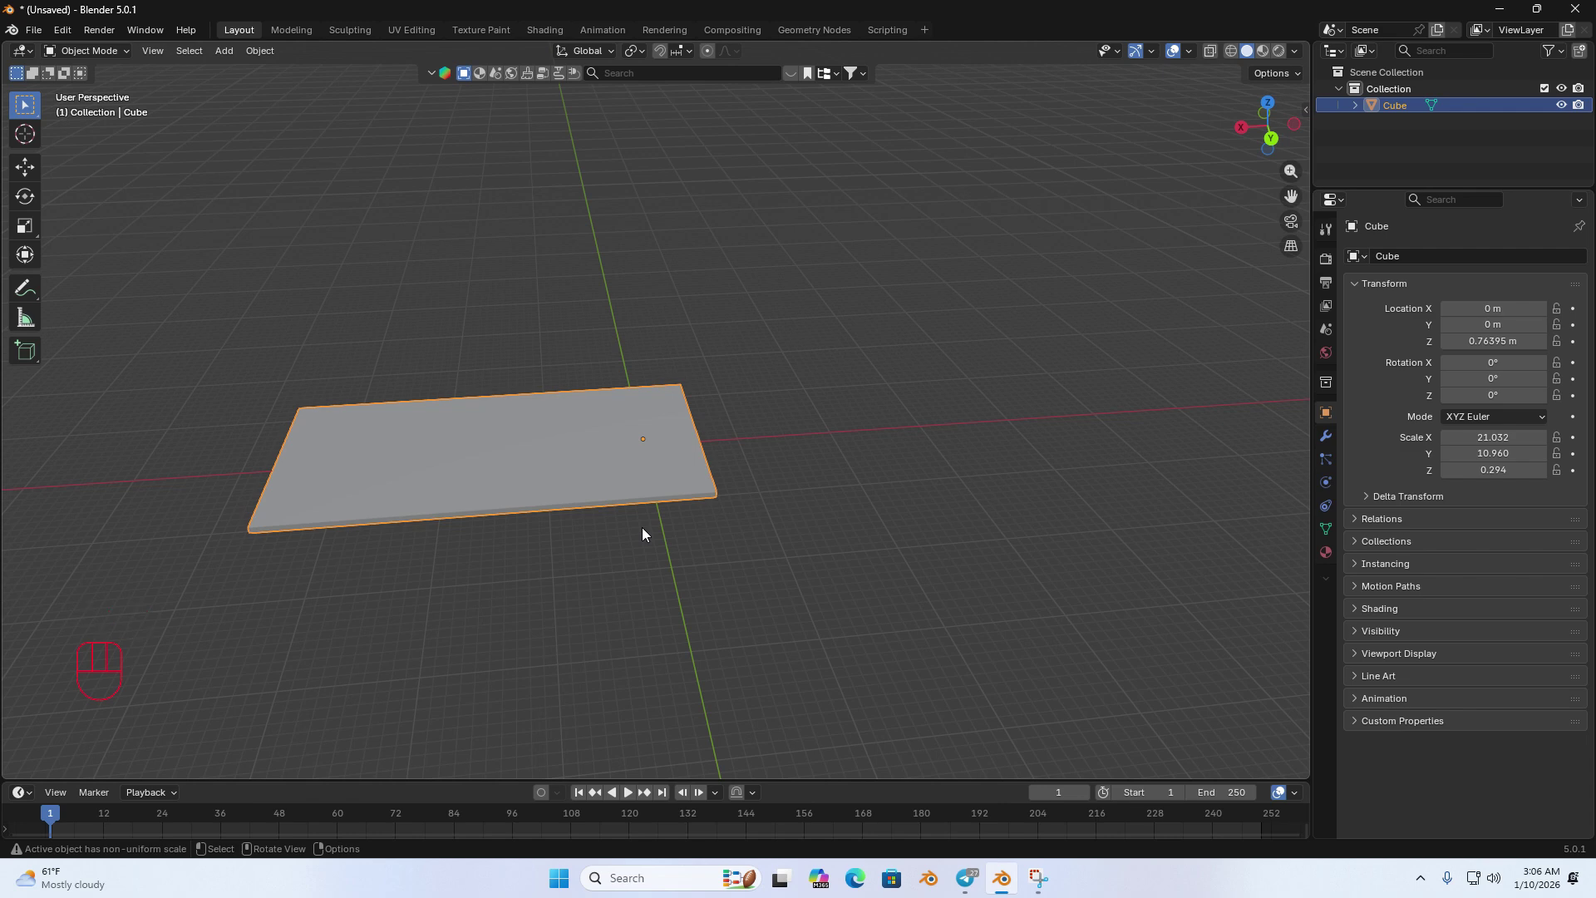
Step: Add a cone mesh at the scene centre and scale it up uniformly to about 6.4
{"action": "scroll", "coordinate": [641, 523], "scroll_direction": "up", "scroll_amount": 3}
{"action": "middle_click_drag", "start_coordinate": [640, 511], "coordinate": [716, 556]}
{"action": "scroll", "coordinate": [675, 500], "scroll_direction": "up", "scroll_amount": 2}
{"action": "scroll", "coordinate": [737, 506], "scroll_direction": "down", "scroll_amount": 3}
{"action": "scroll", "coordinate": [573, 555], "scroll_direction": "down", "scroll_amount": 3}
{"action": "left_click", "coordinate": [716, 556]}
{"action": "key", "text": "shift+a"}
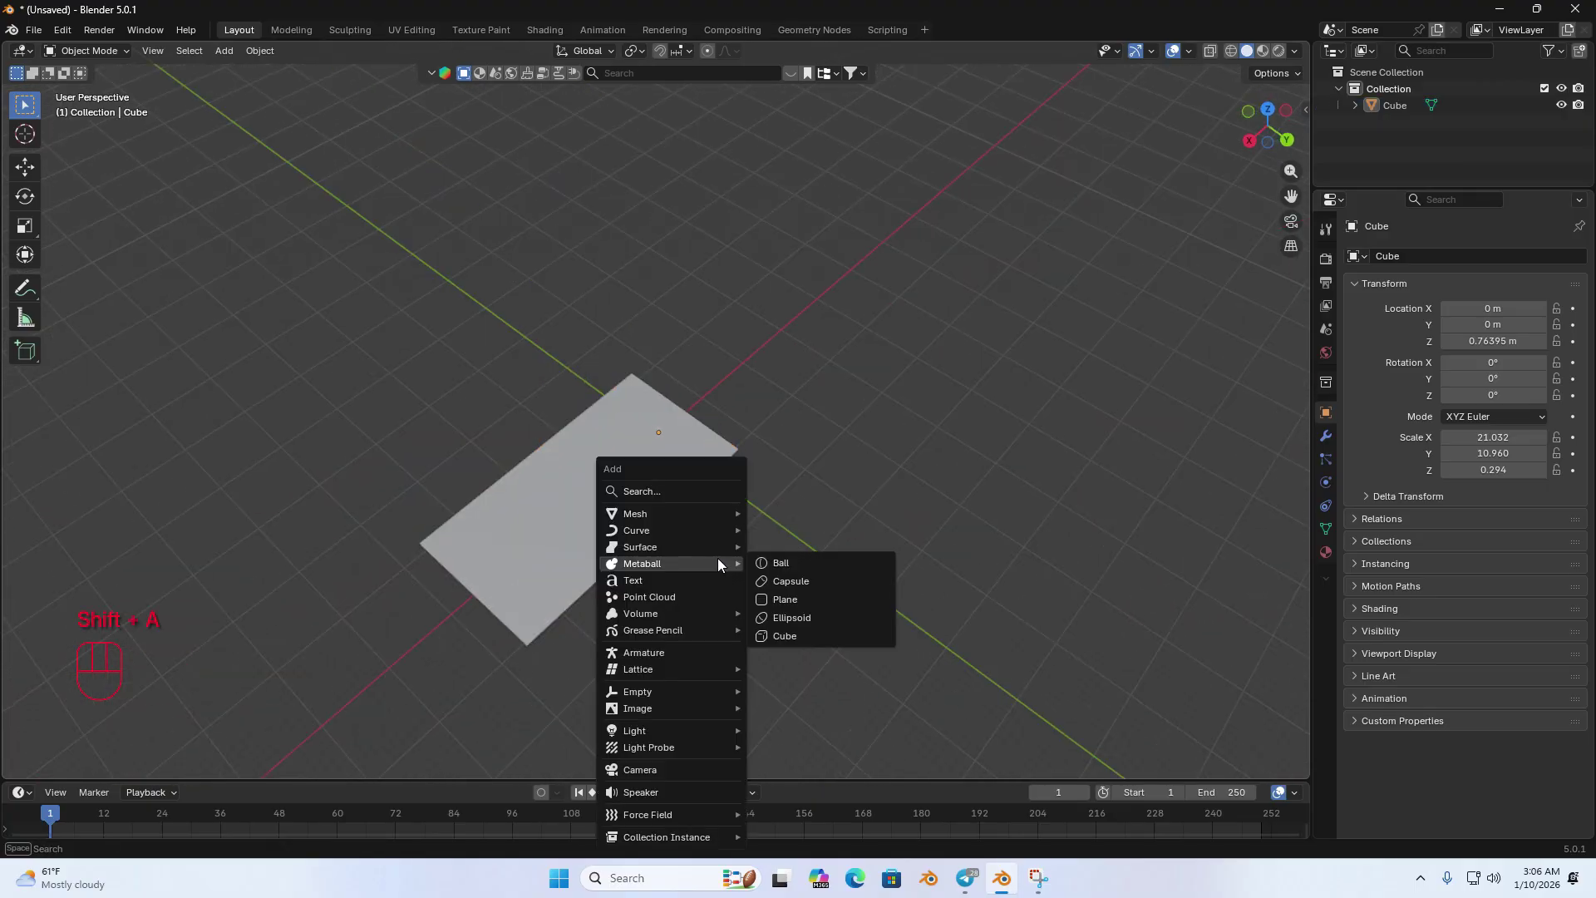
{"action": "mouse_move", "coordinate": [689, 513]}
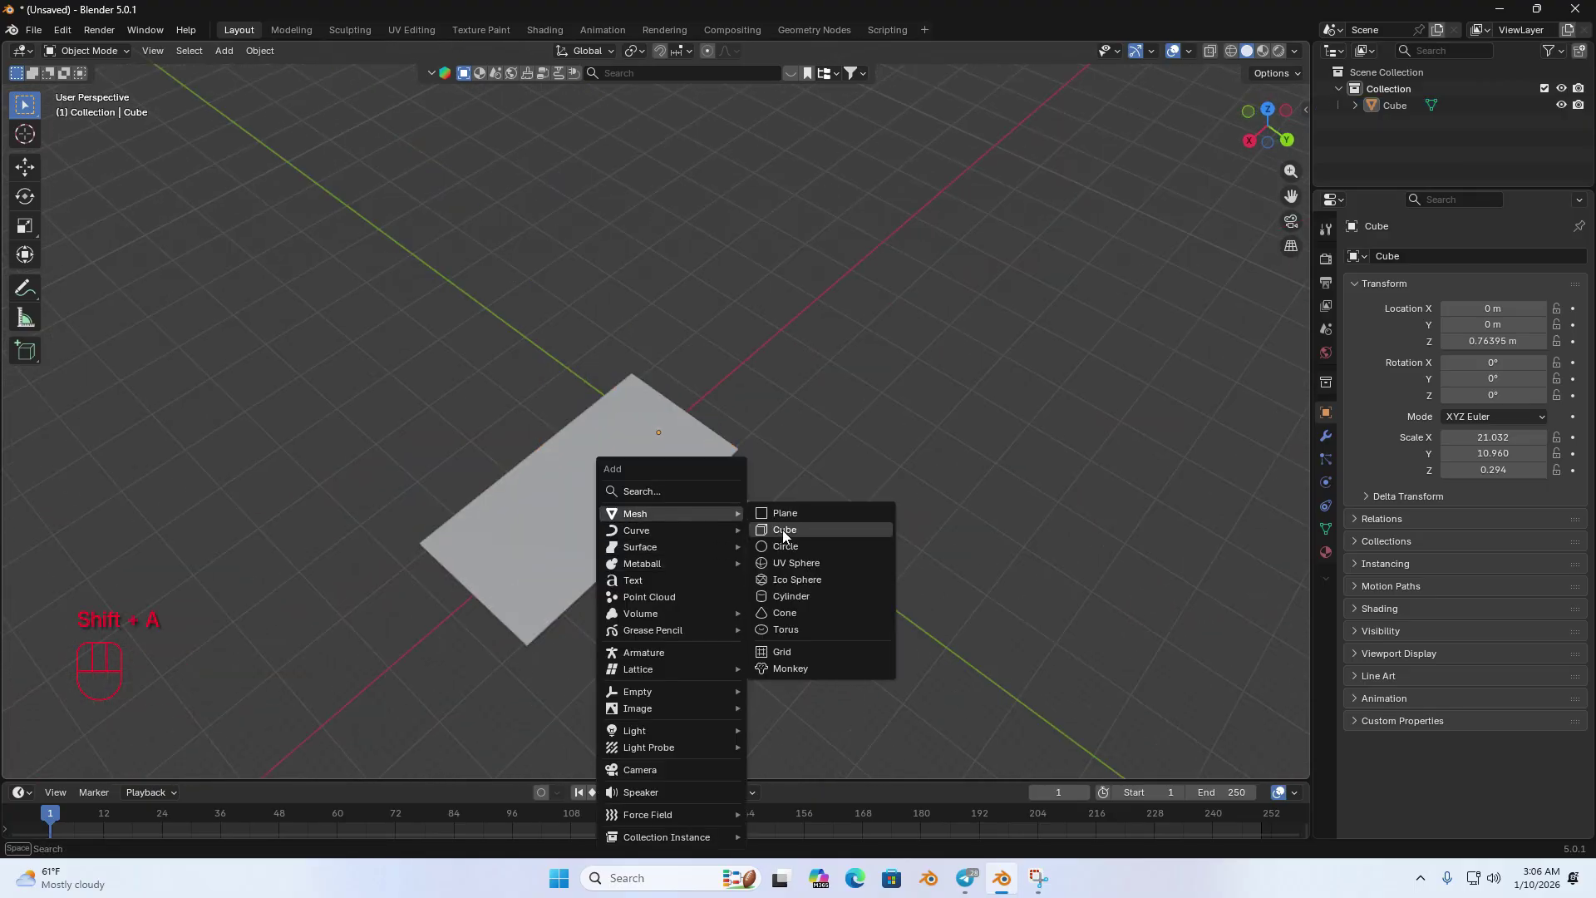
{"action": "left_click", "coordinate": [789, 612]}
{"action": "key", "text": "s"}
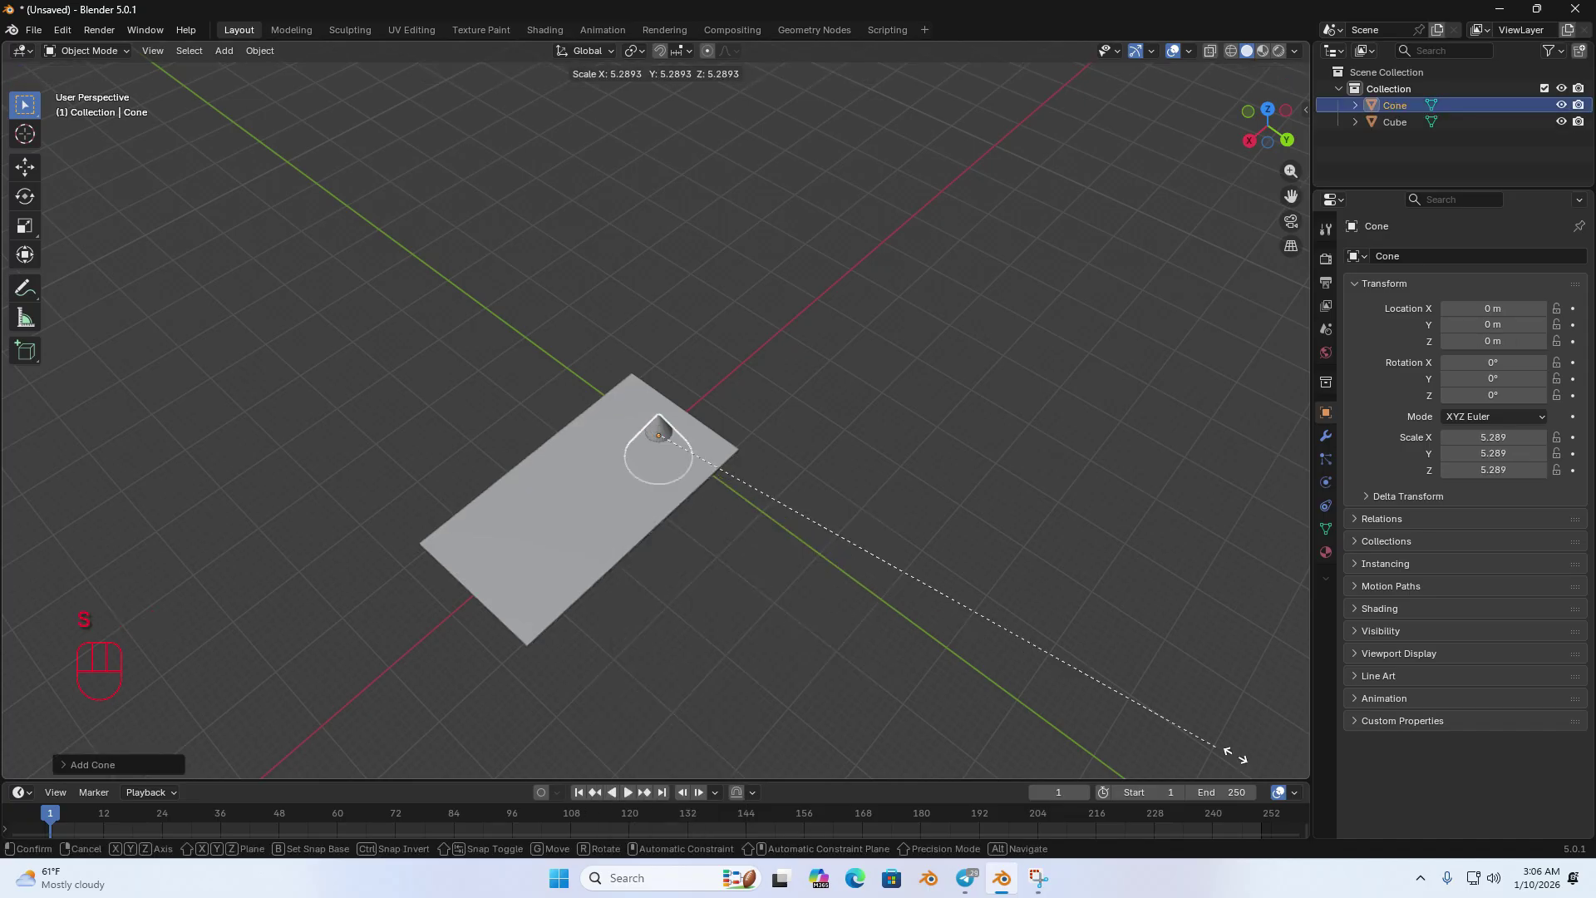
{"action": "left_click", "coordinate": [1236, 756]}
Step: Move the cone along the global X axis to about -39.7 m, clear of the slab
{"action": "key", "text": "g"}
{"action": "key", "text": "x"}
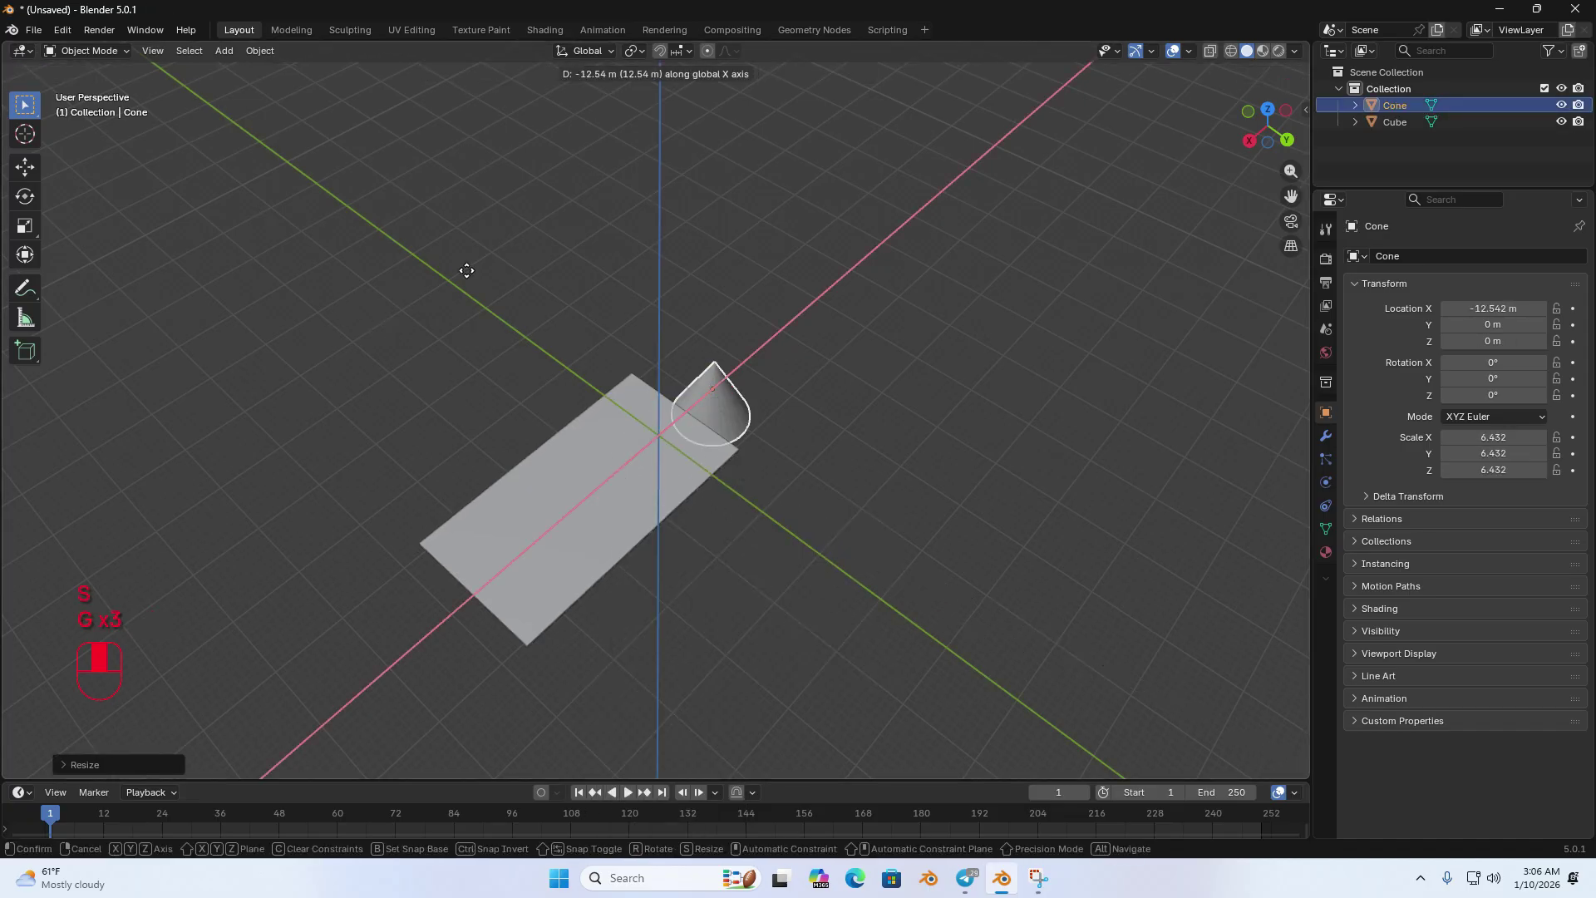
{"action": "left_click", "coordinate": [560, 212]}
{"action": "scroll", "coordinate": [831, 386], "scroll_direction": "up", "scroll_amount": 3}
{"action": "middle_click_drag", "start_coordinate": [831, 389], "coordinate": [552, 424]}
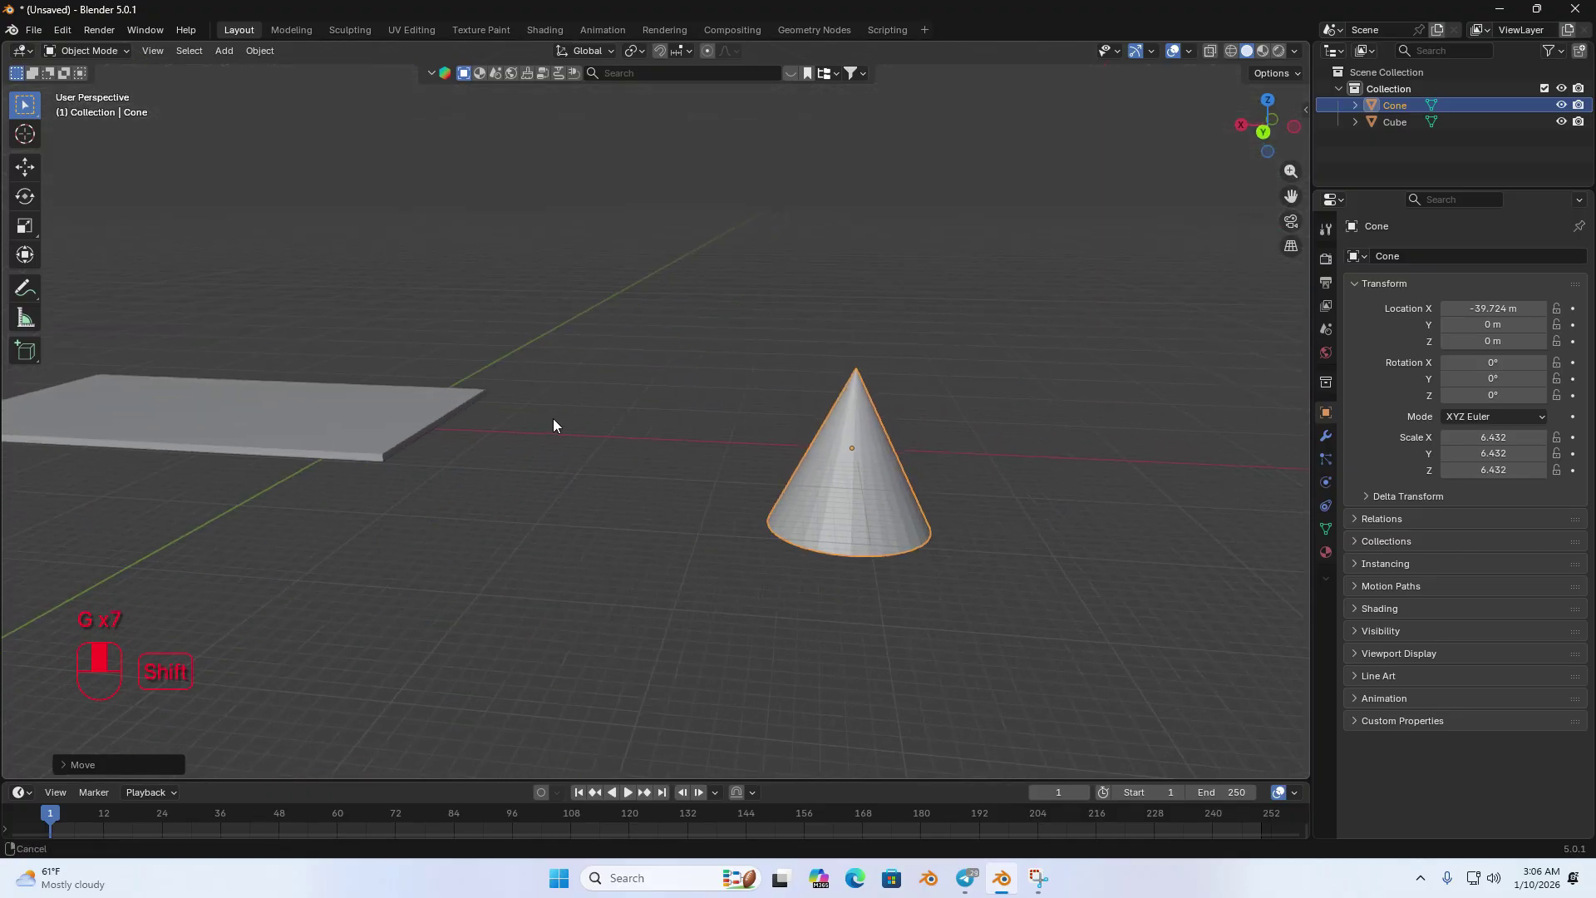
Step: Select the slab and the cone in turn, and delete the cone
{"action": "left_click", "coordinate": [407, 419]}
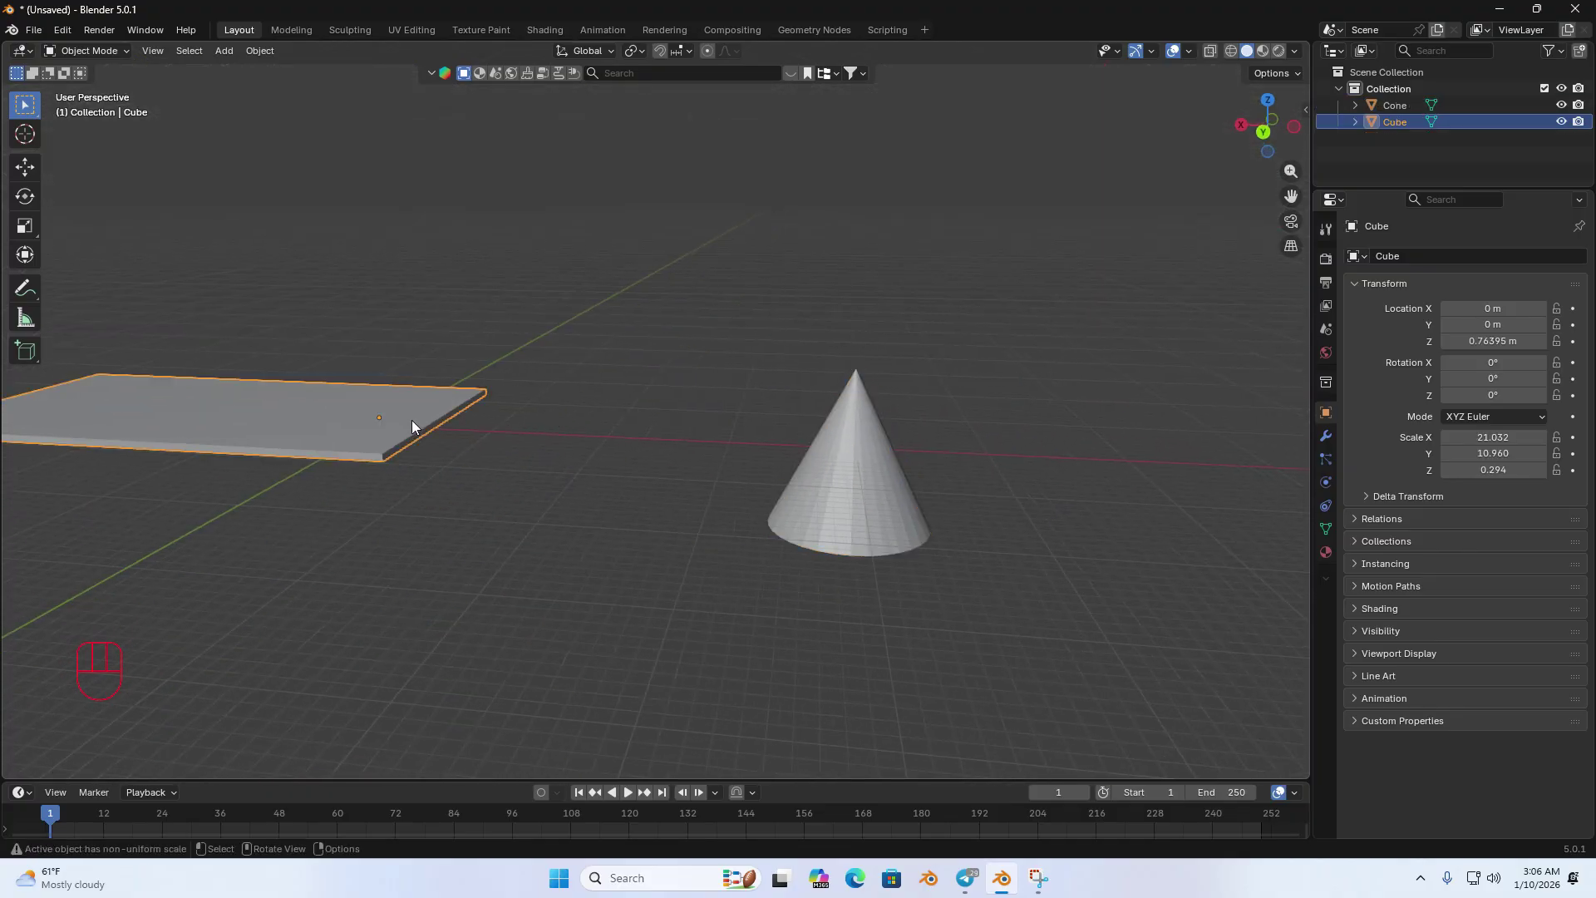
{"action": "left_click", "coordinate": [292, 387]}
{"action": "middle_click_drag", "start_coordinate": [751, 509], "coordinate": [567, 490]}
{"action": "left_click", "coordinate": [844, 457]}
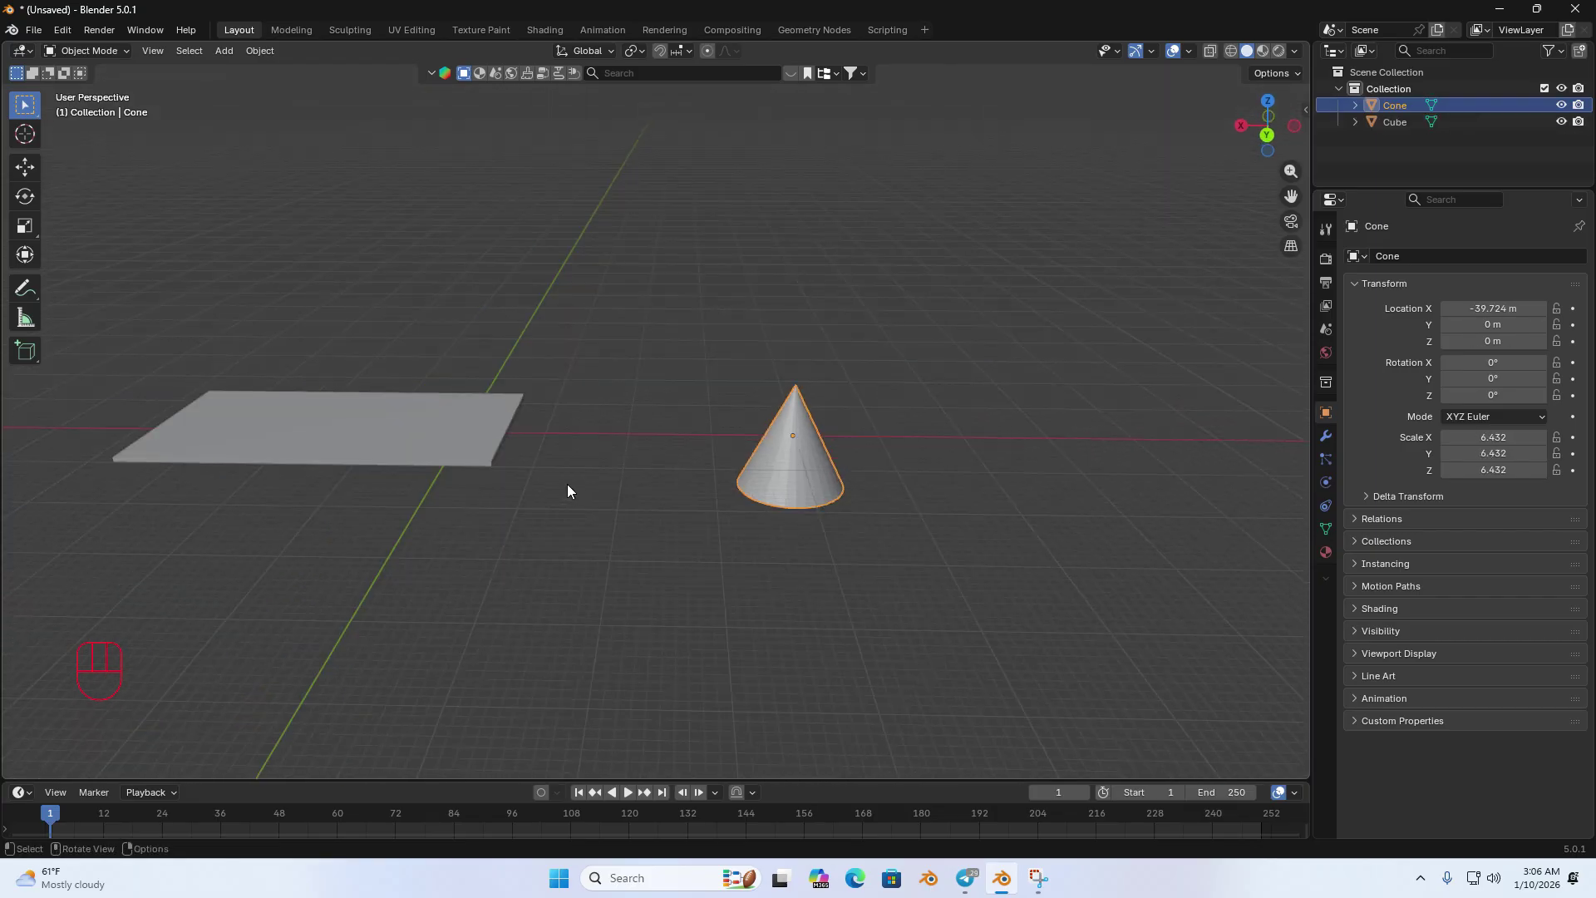
{"action": "key", "text": "x"}
{"action": "left_click", "coordinate": [764, 482]}
{"action": "middle_click_drag", "start_coordinate": [765, 482], "coordinate": [706, 461]}
{"action": "scroll", "coordinate": [690, 491], "scroll_direction": "up", "scroll_amount": 5}
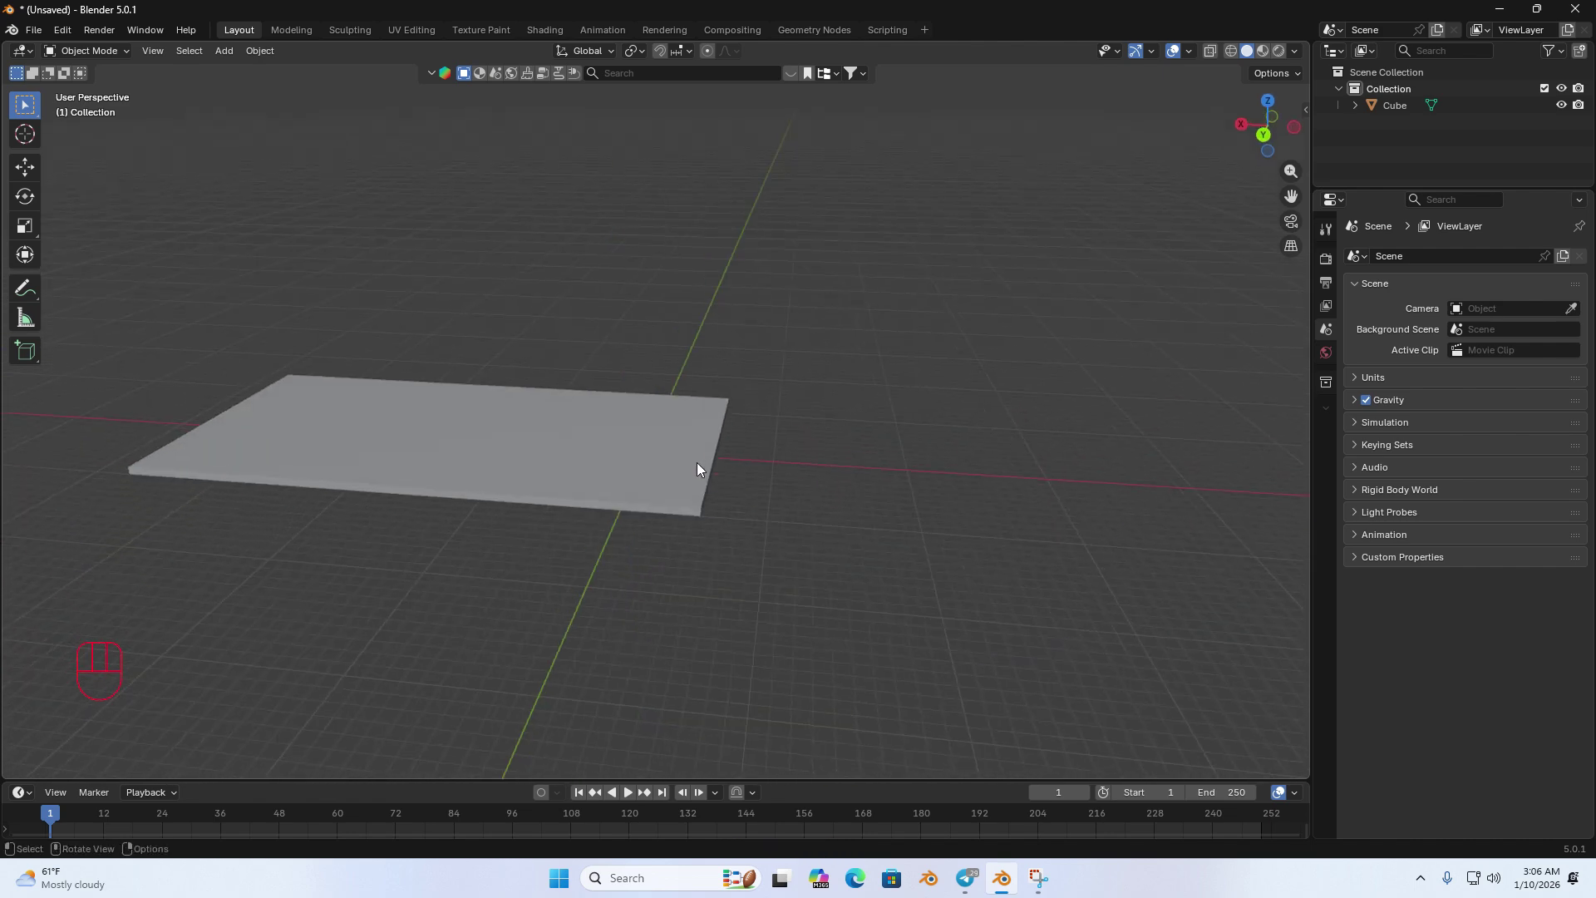
Step: Move the slab along the global X axis to about -18.06 m
{"action": "left_click", "coordinate": [698, 463]}
{"action": "key", "text": "g"}
{"action": "key", "text": "x"}
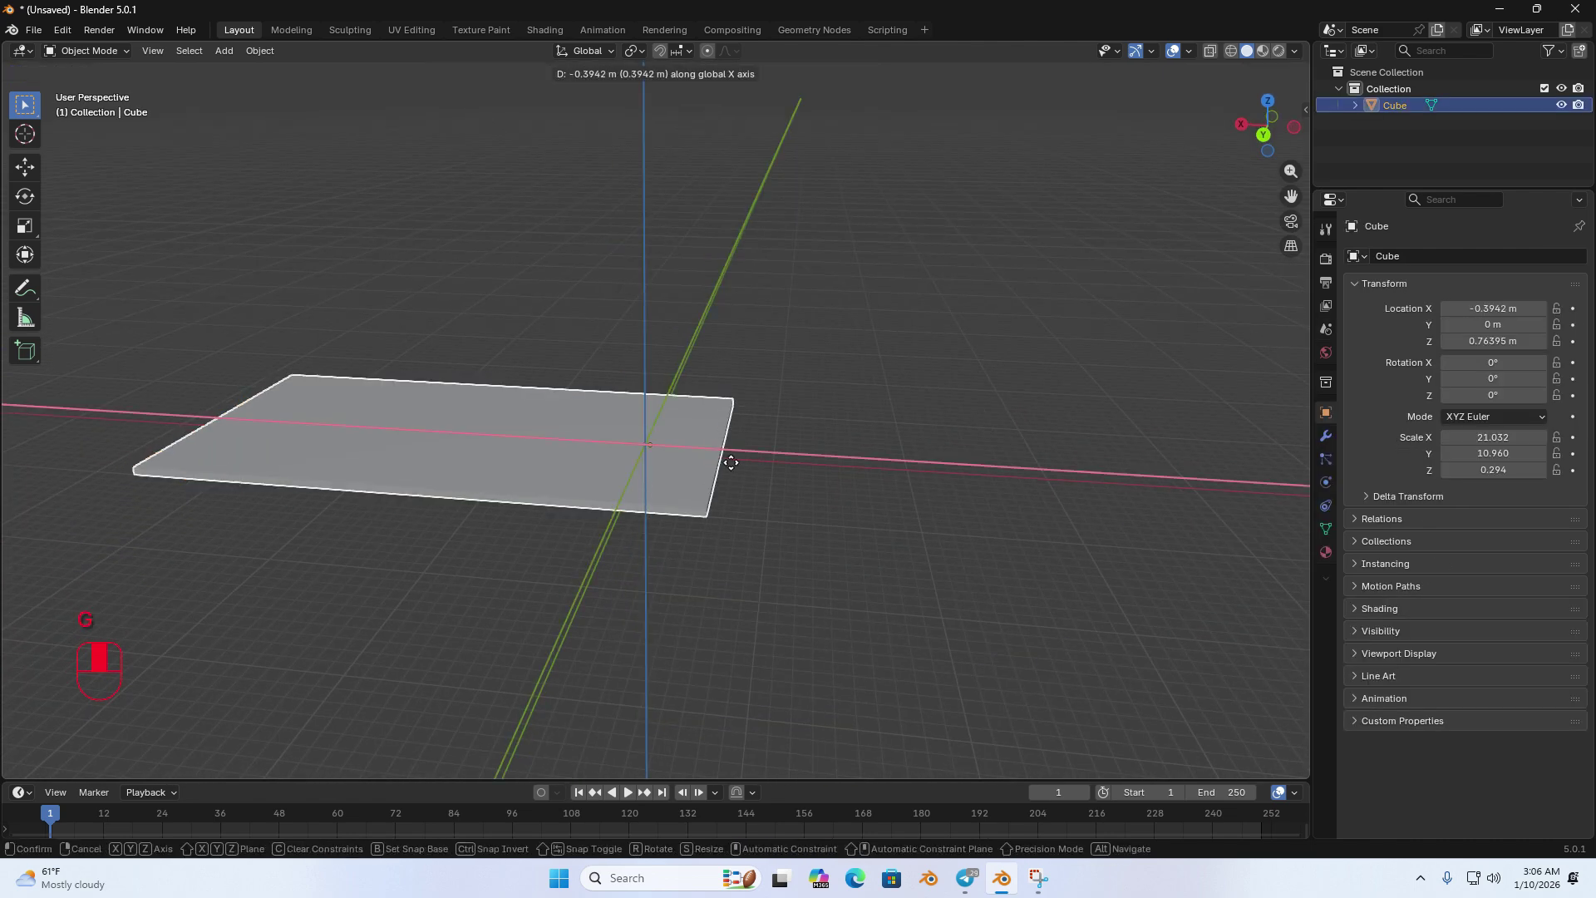
{"action": "left_click", "coordinate": [933, 468]}
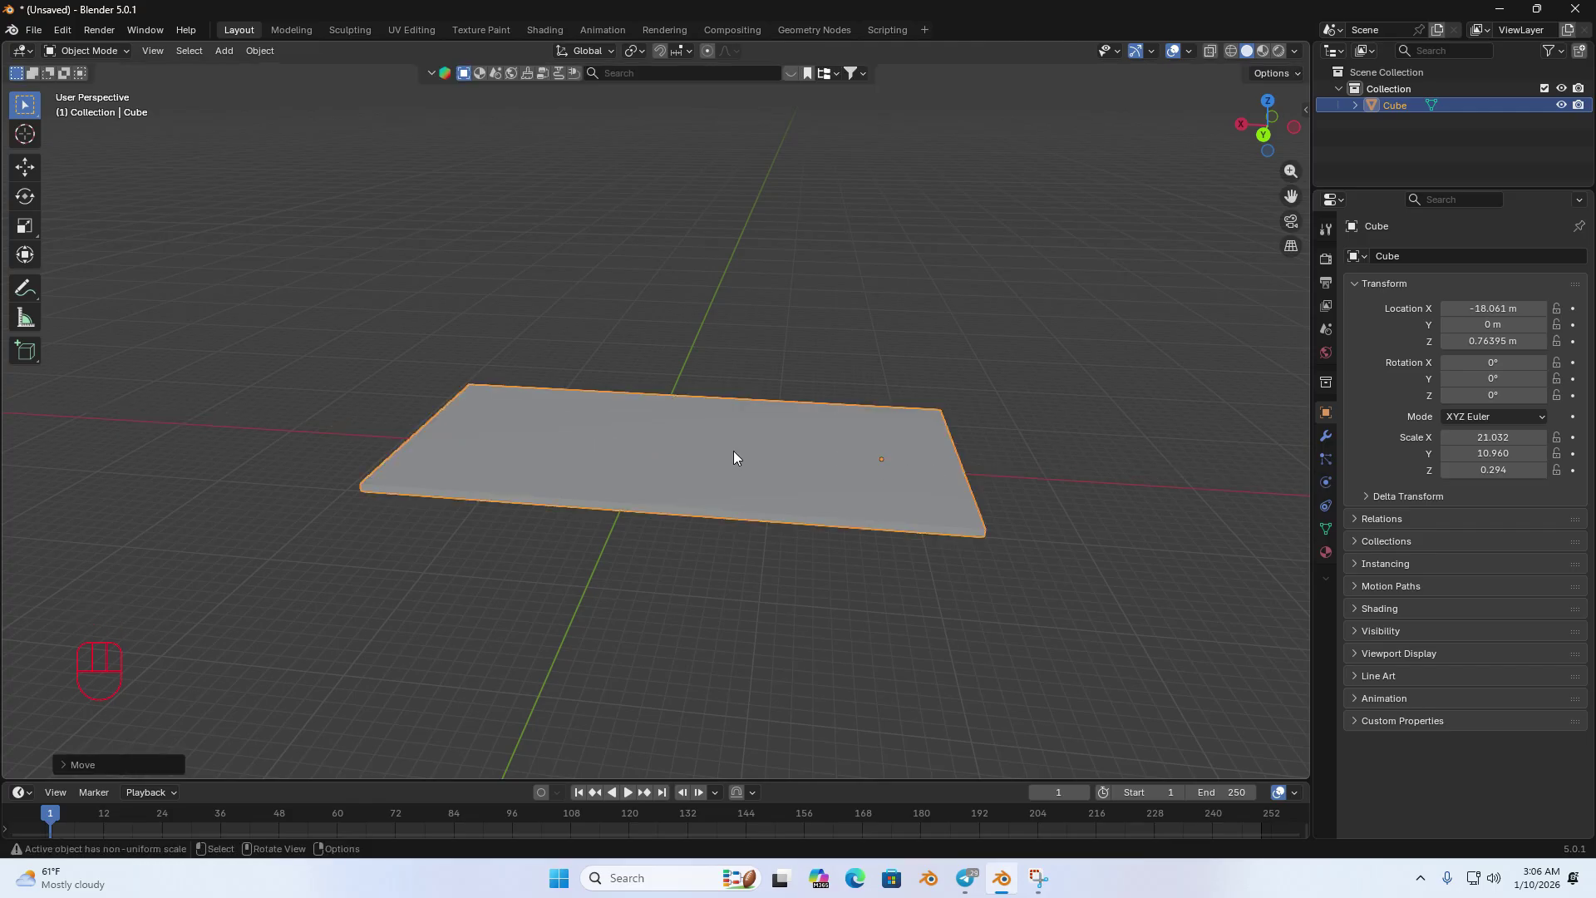
Step: Switch the slab between Object Mode and Edit Mode, finishing in Edit Mode
{"action": "key", "text": "Tab"}
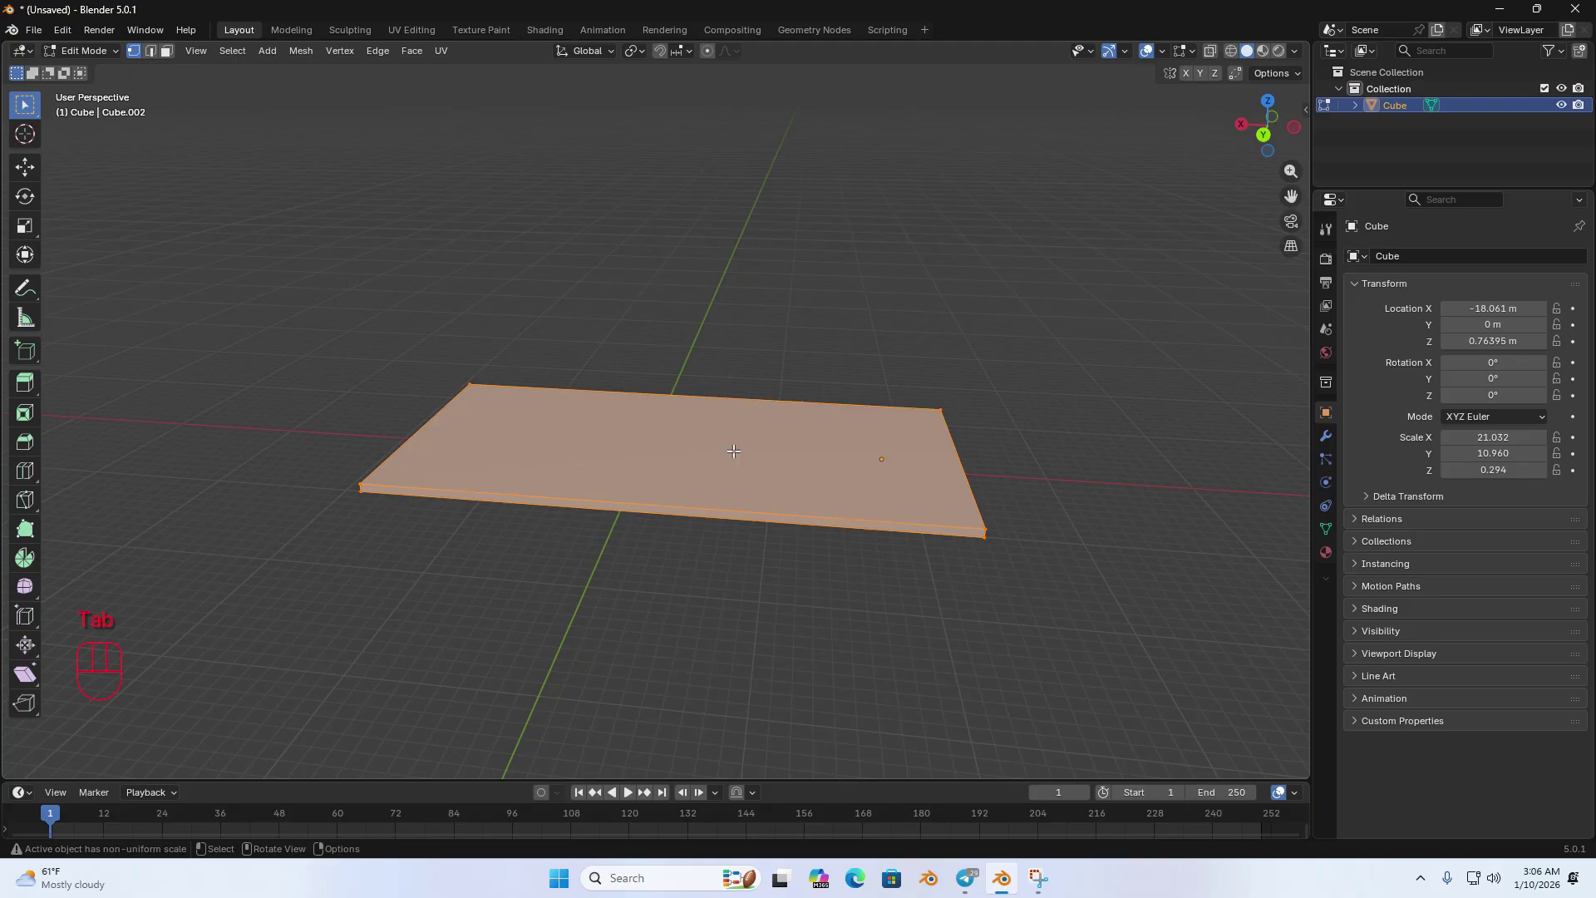
{"action": "middle_click_drag", "start_coordinate": [789, 548], "coordinate": [564, 515]}
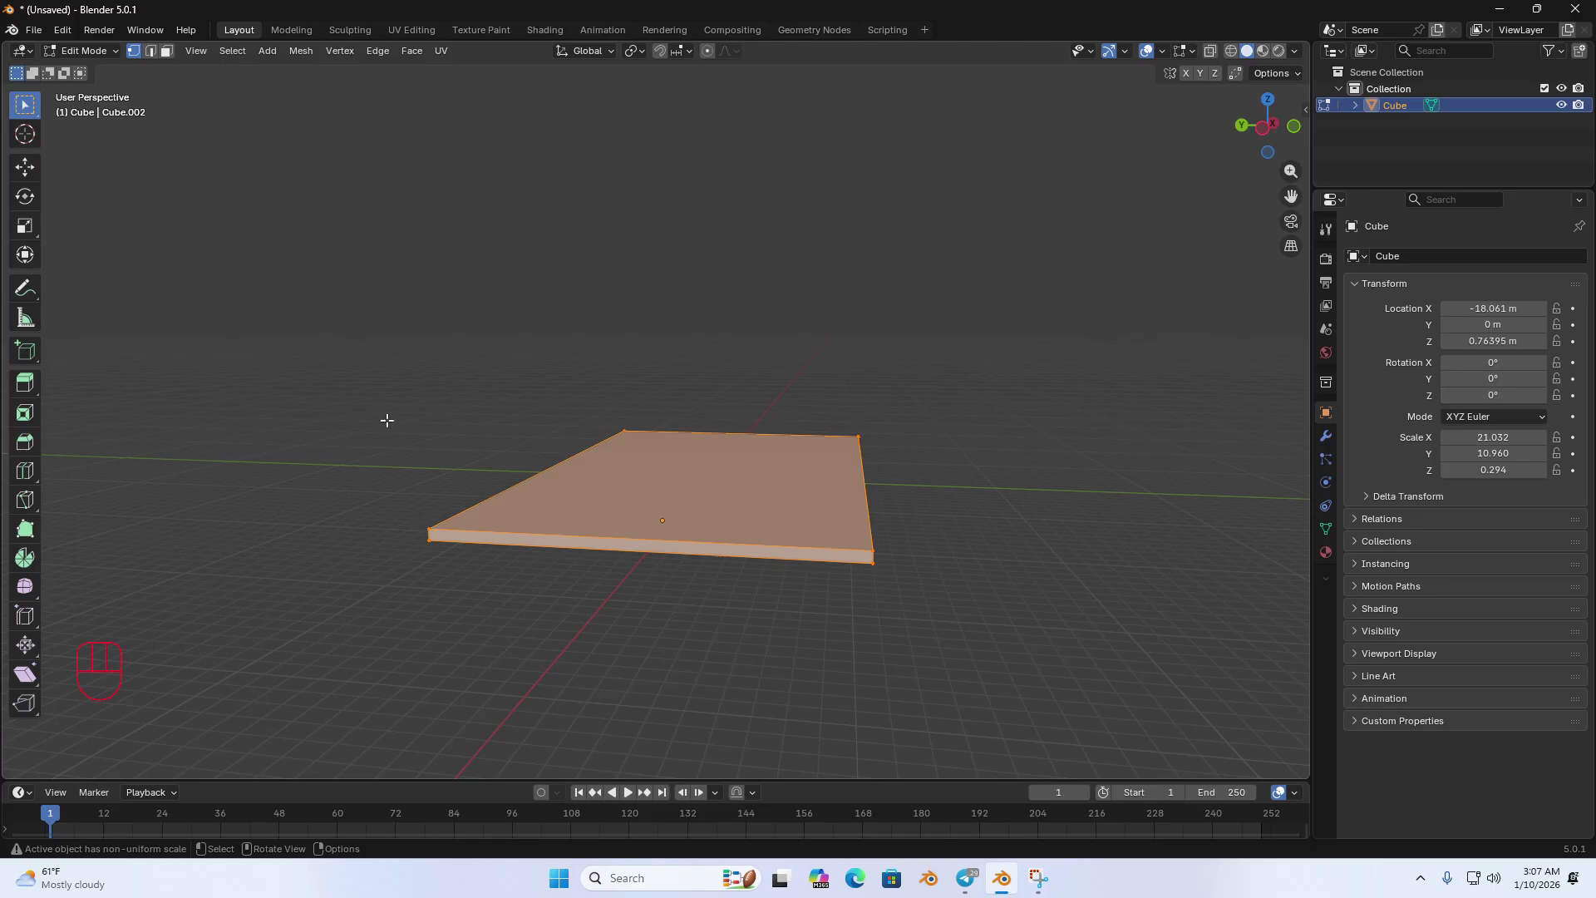
{"action": "key", "text": "Tab"}
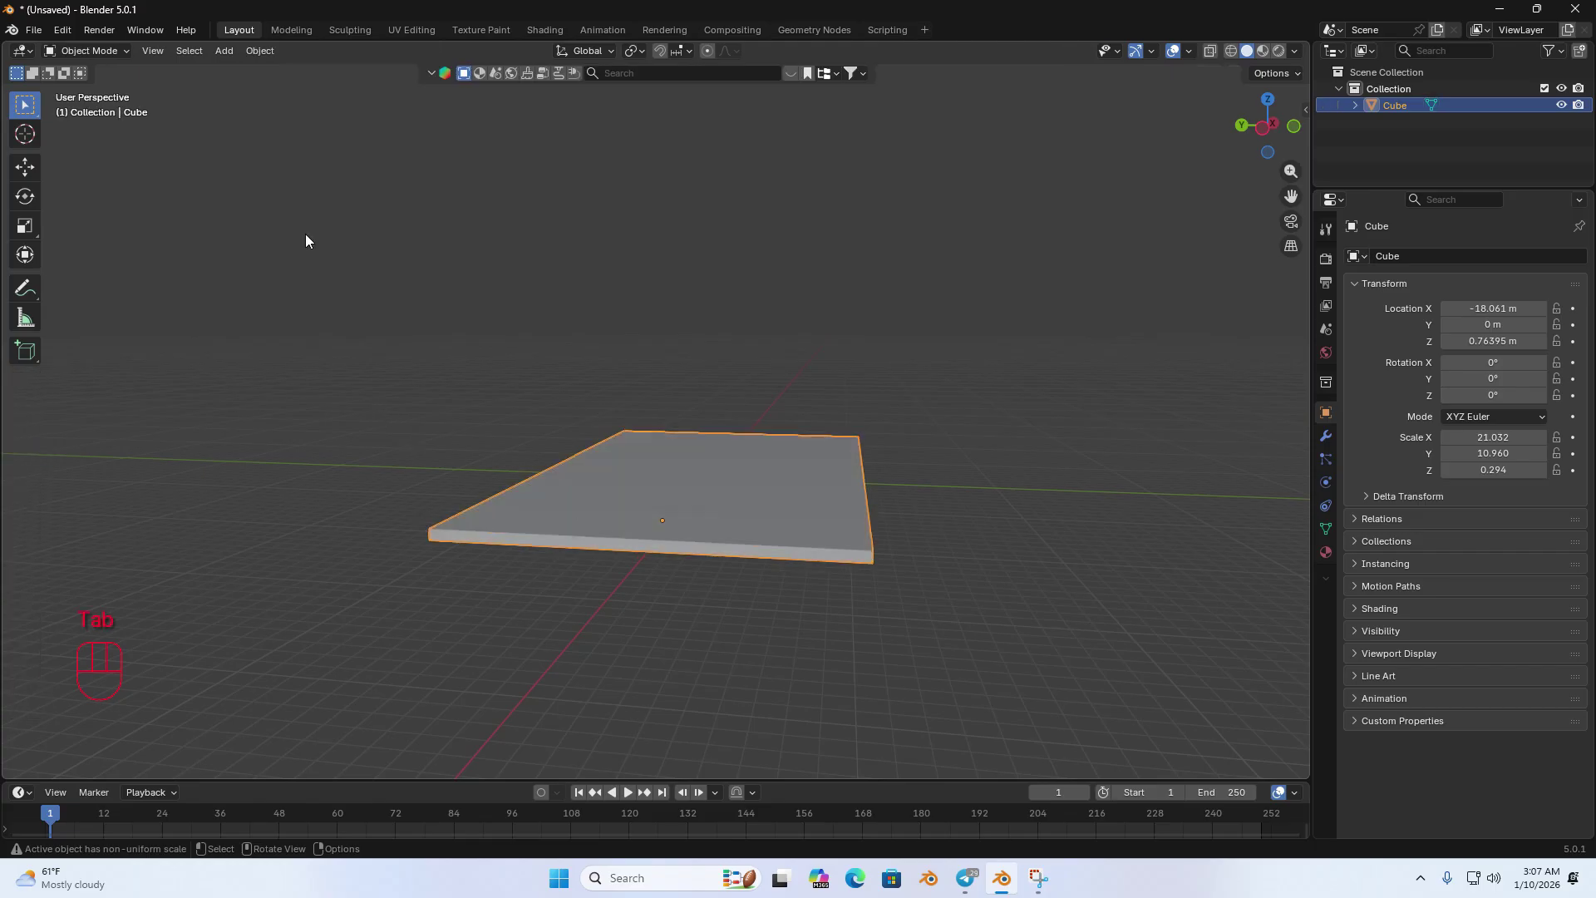
{"action": "left_click", "coordinate": [98, 49]}
{"action": "left_click", "coordinate": [100, 88]}
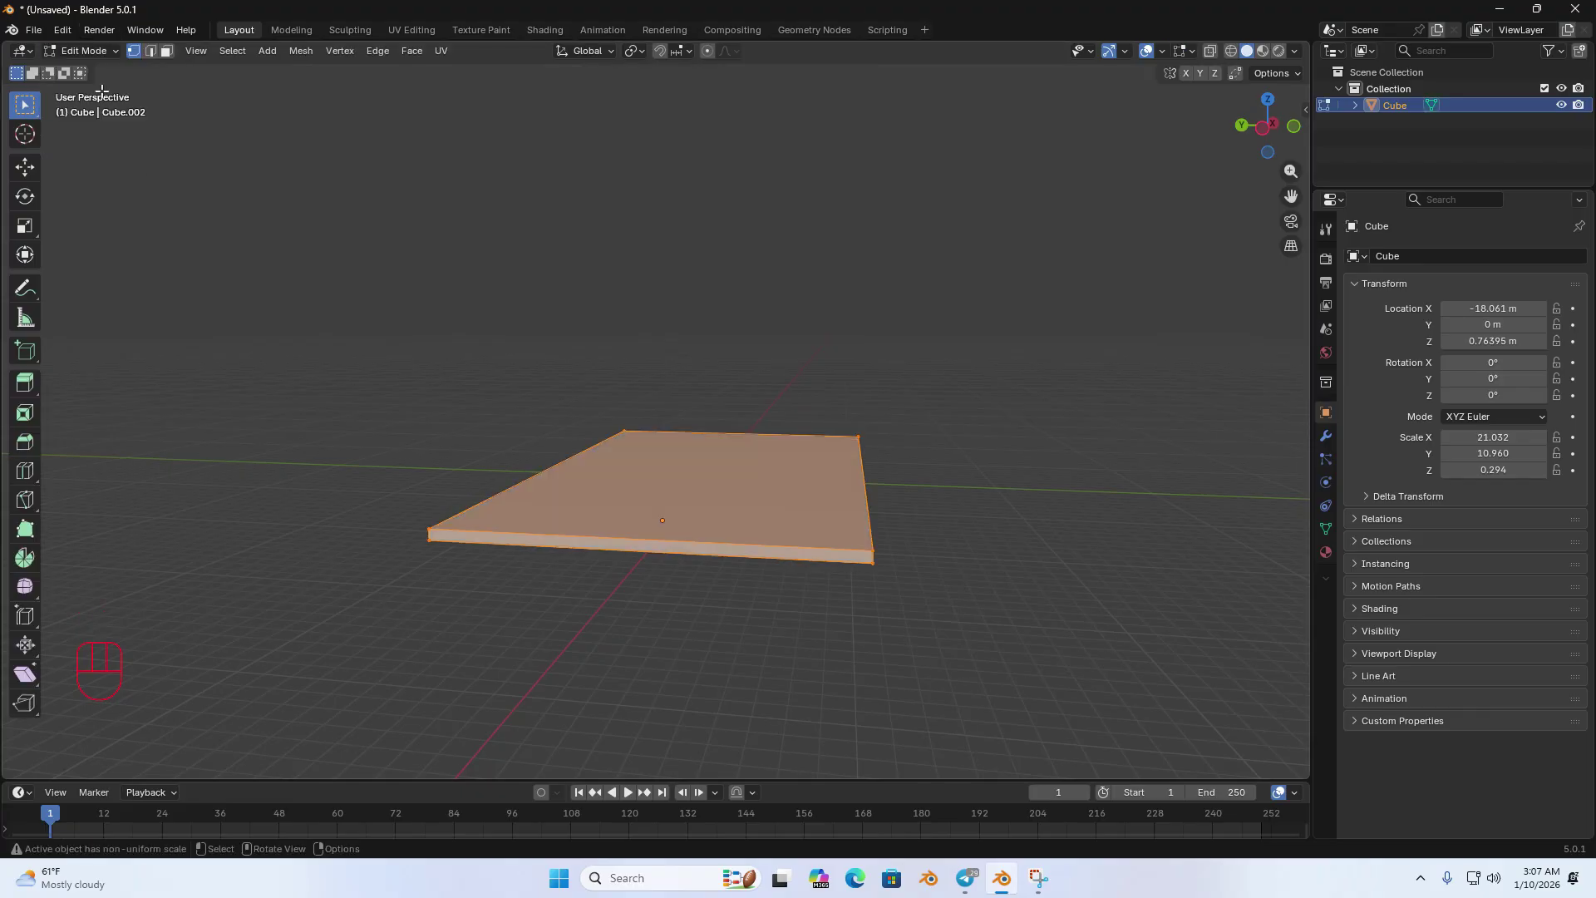
Step: In edge selection mode, raise one long top edge of the slab to form a wedge
{"action": "middle_click_drag", "start_coordinate": [633, 496], "coordinate": [731, 563]}
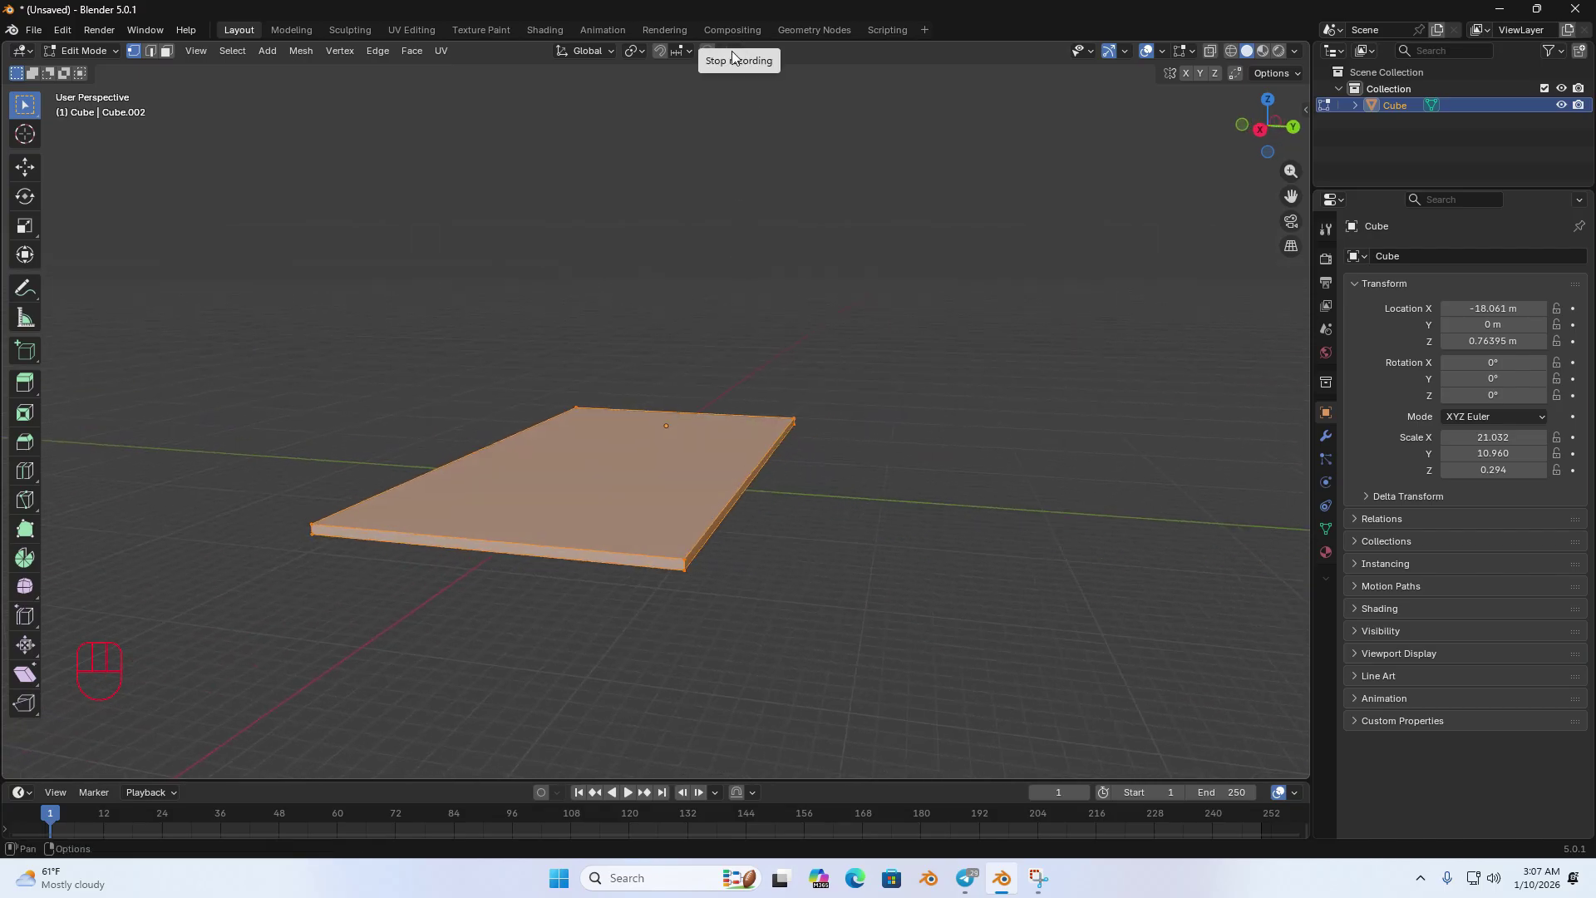
{"action": "middle_click_drag", "start_coordinate": [652, 478], "coordinate": [728, 482]}
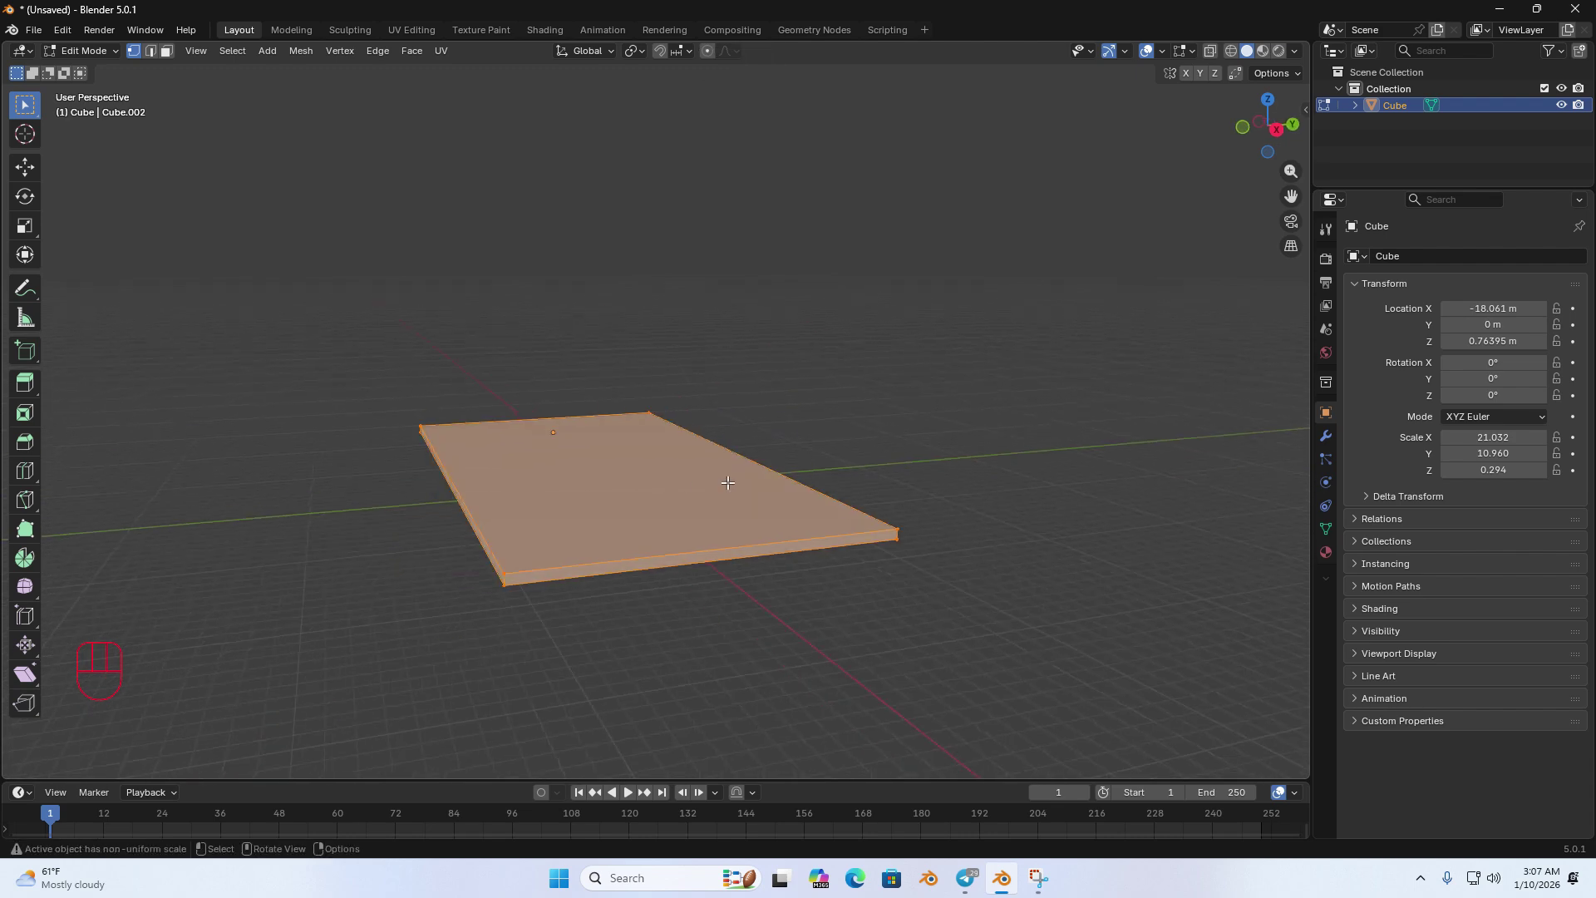
{"action": "mouse_move", "coordinate": [629, 501]}
{"action": "middle_mouse_down"}
{"action": "mouse_move", "coordinate": [489, 501]}
{"action": "mouse_move", "coordinate": [573, 491]}
{"action": "mouse_move", "coordinate": [634, 506]}
{"action": "middle_mouse_up"}
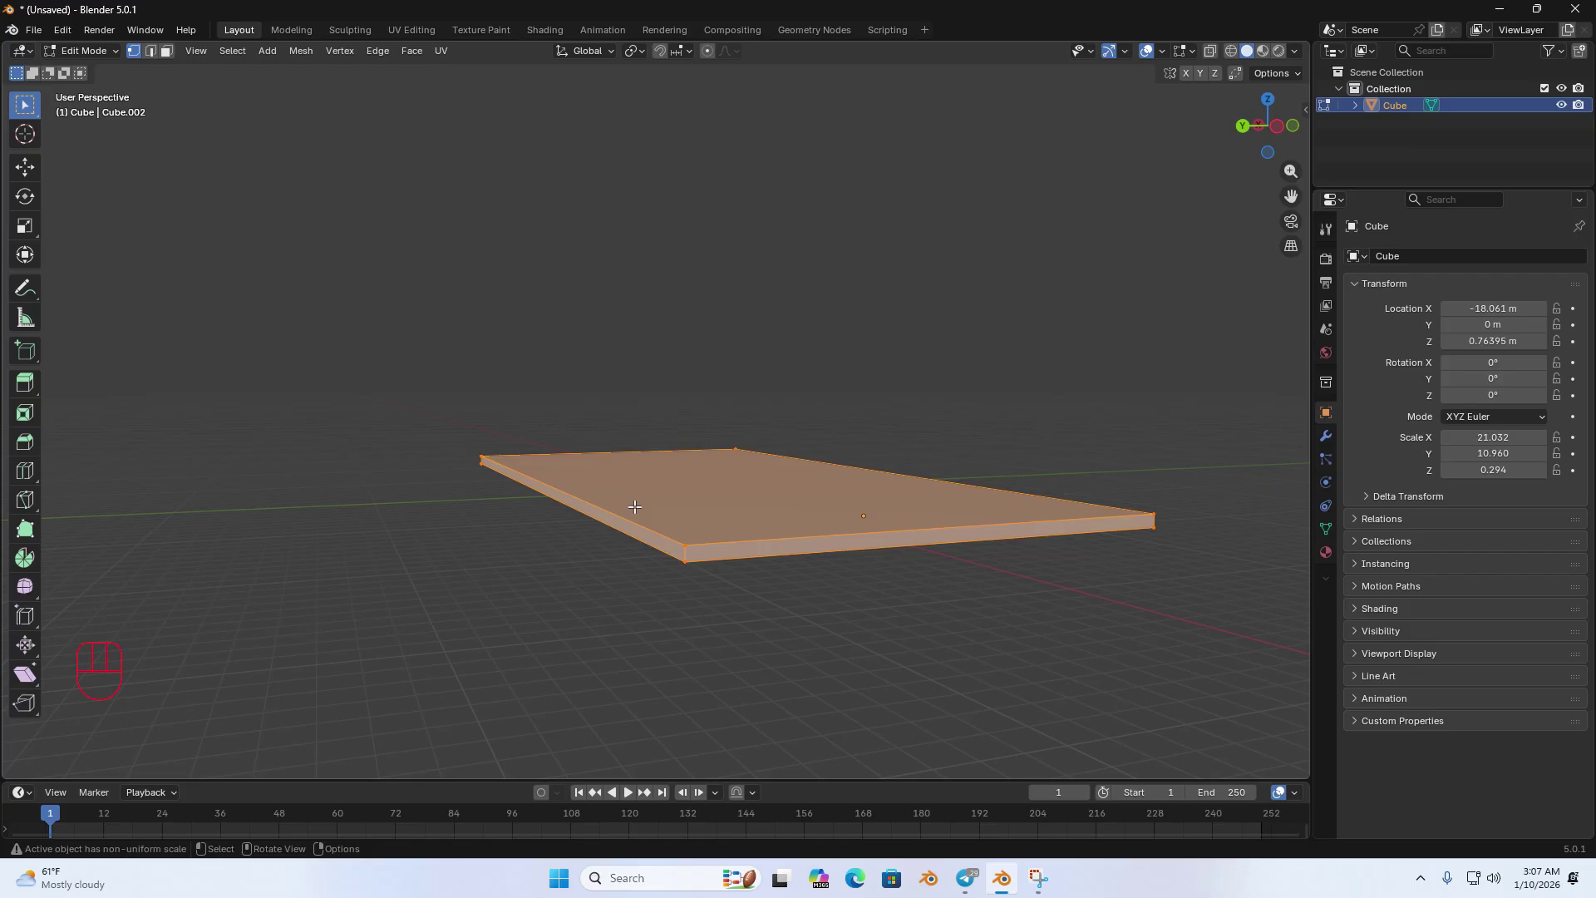
{"action": "key", "text": "2"}
{"action": "left_click", "coordinate": [613, 516]}
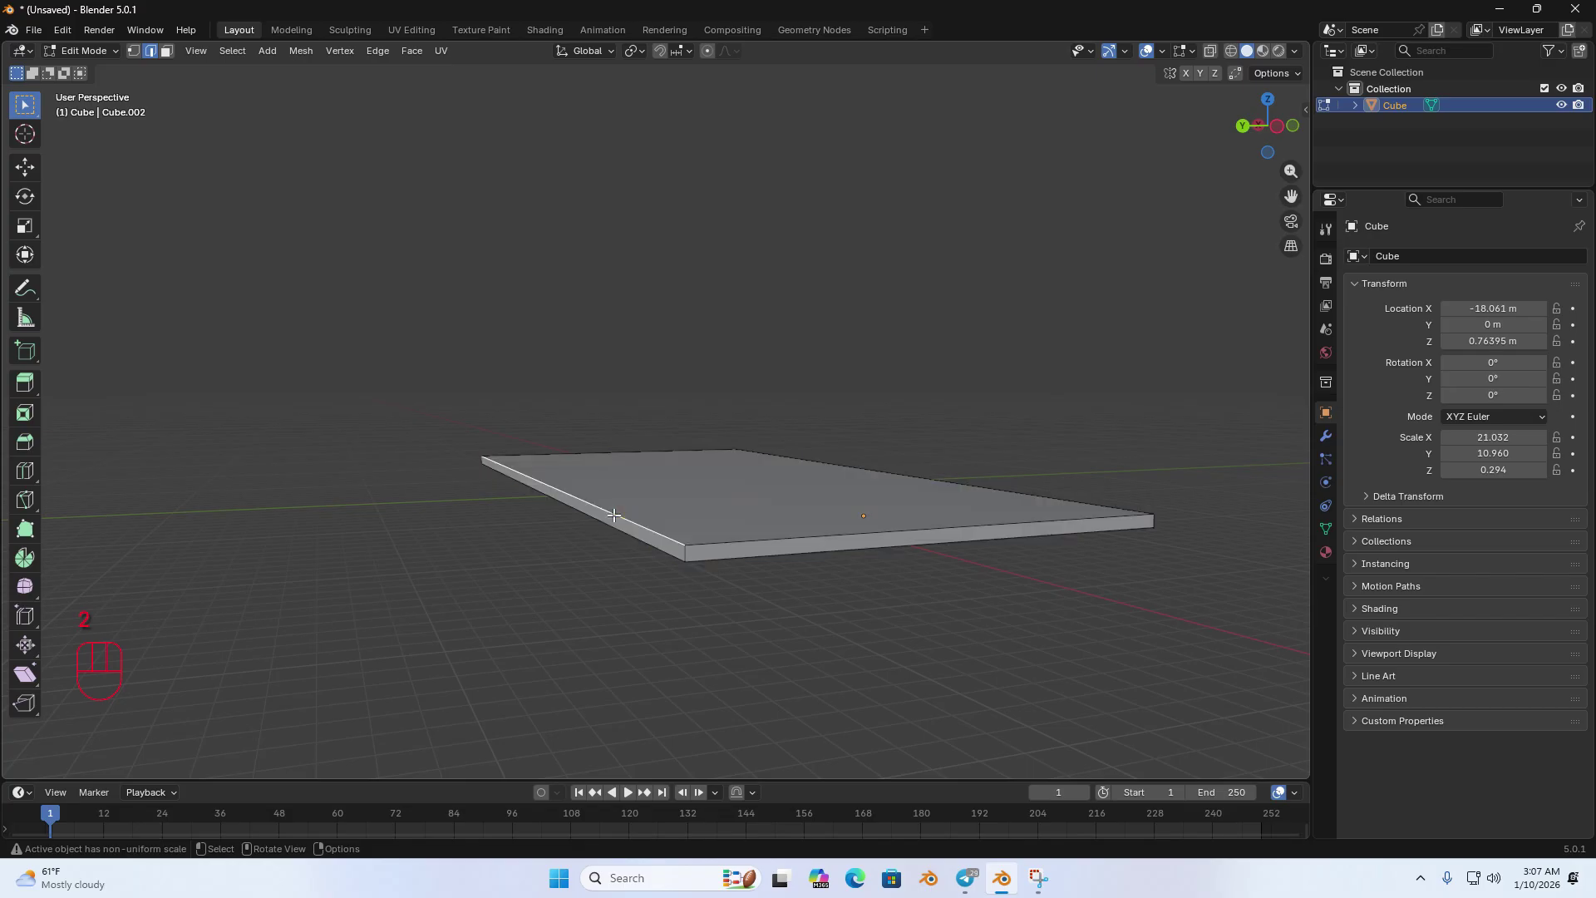
{"action": "key", "text": "g"}
{"action": "middle_click_drag", "start_coordinate": [613, 515], "coordinate": [673, 399]}
{"action": "left_click", "coordinate": [741, 463]}
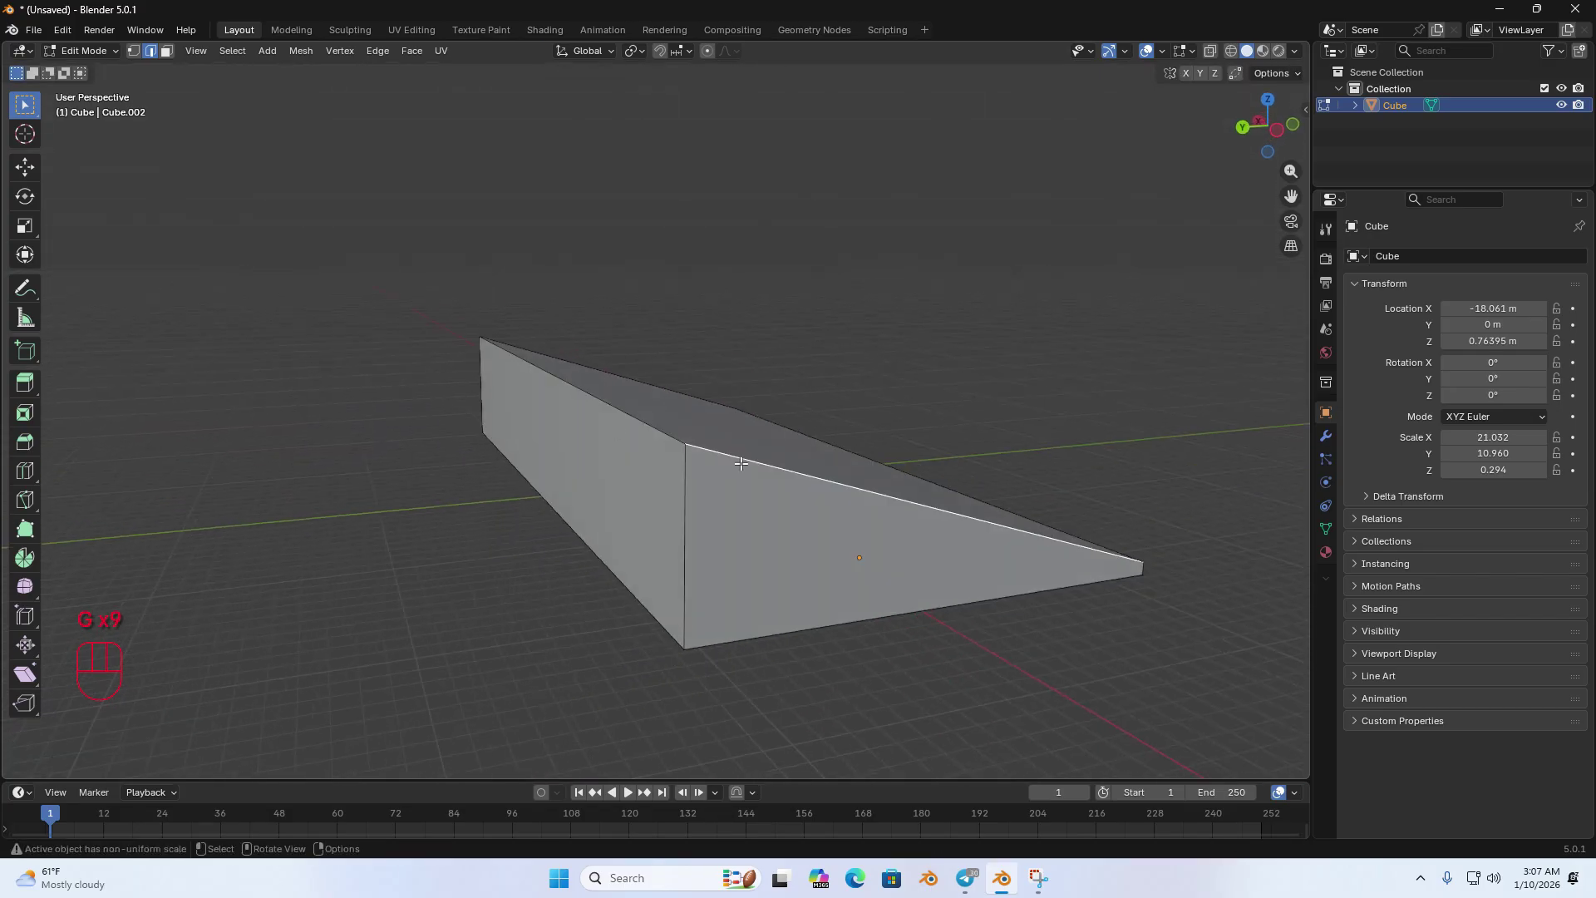
Step: Raise the wedge's opposite long top edge along the Z axis until it is higher than the first
{"action": "key", "text": "g"}
{"action": "middle_click_drag", "start_coordinate": [742, 463], "coordinate": [536, 491]}
{"action": "left_click", "coordinate": [745, 314]}
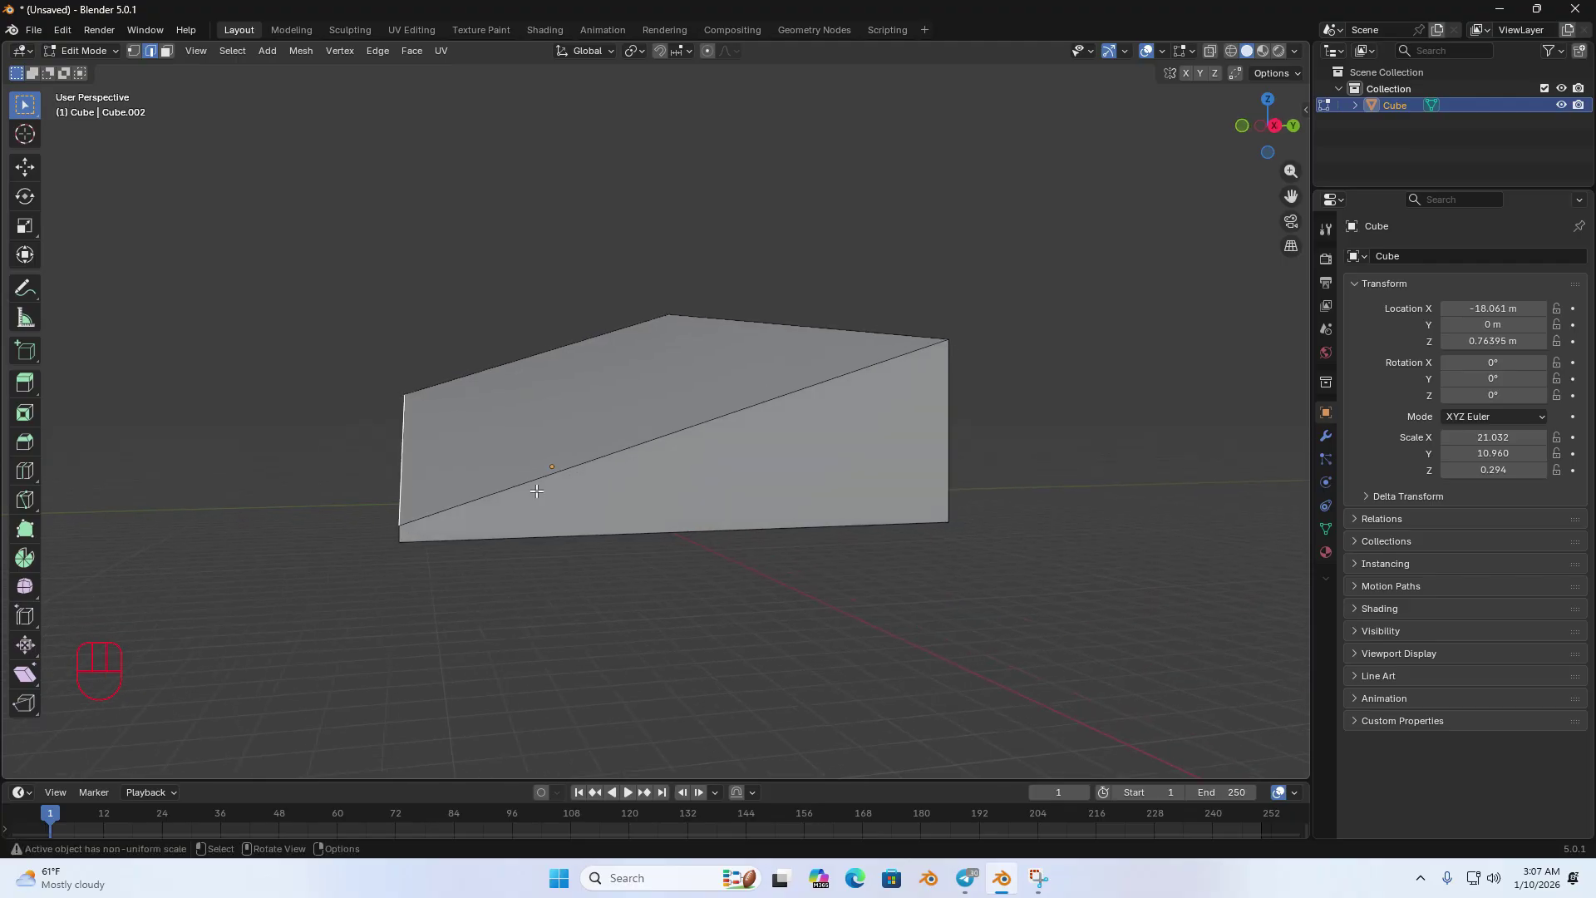
{"action": "key", "text": "g"}
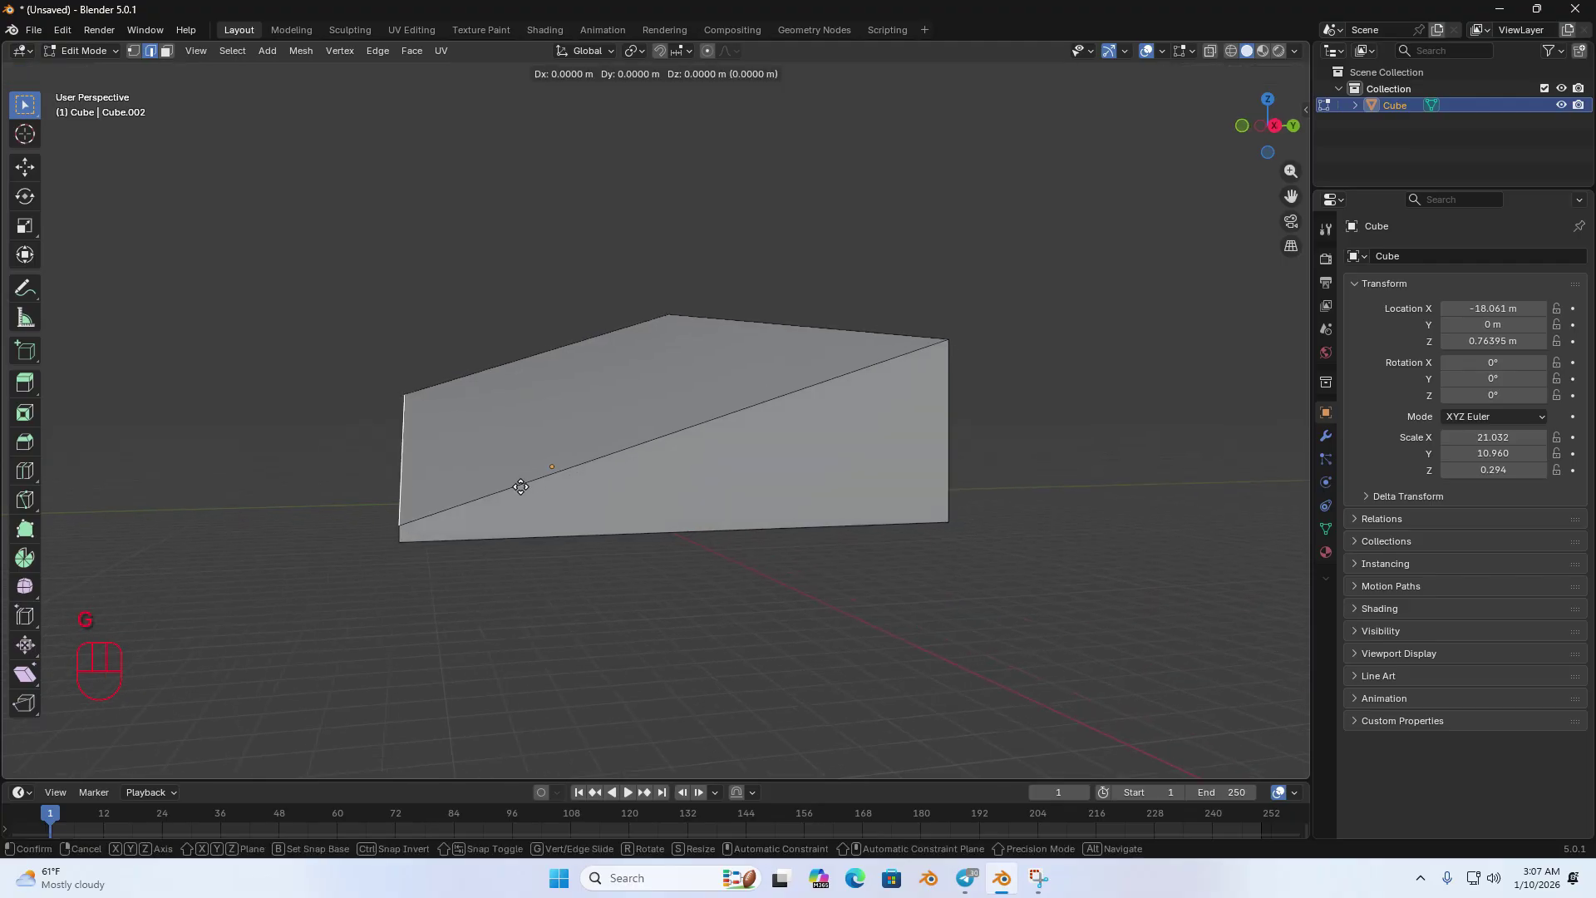
{"action": "key", "text": "z"}
{"action": "left_click", "coordinate": [552, 221]}
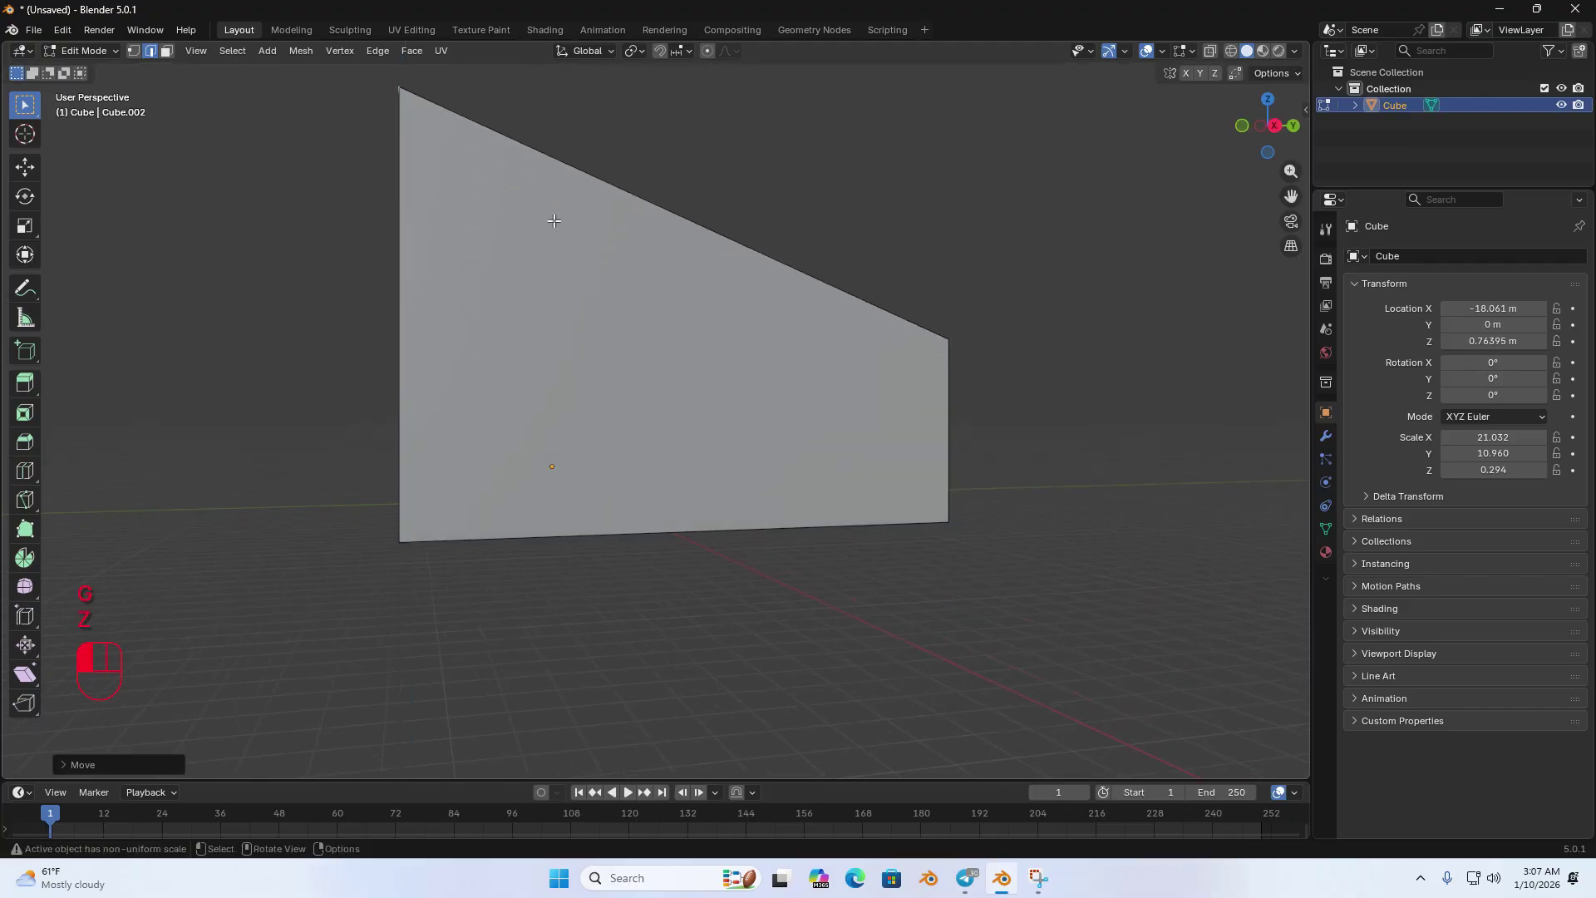
Step: Go through vertex, edge and face selection modes, and select the block's top face and a short end face
{"action": "middle_click_drag", "start_coordinate": [552, 221], "coordinate": [808, 397]}
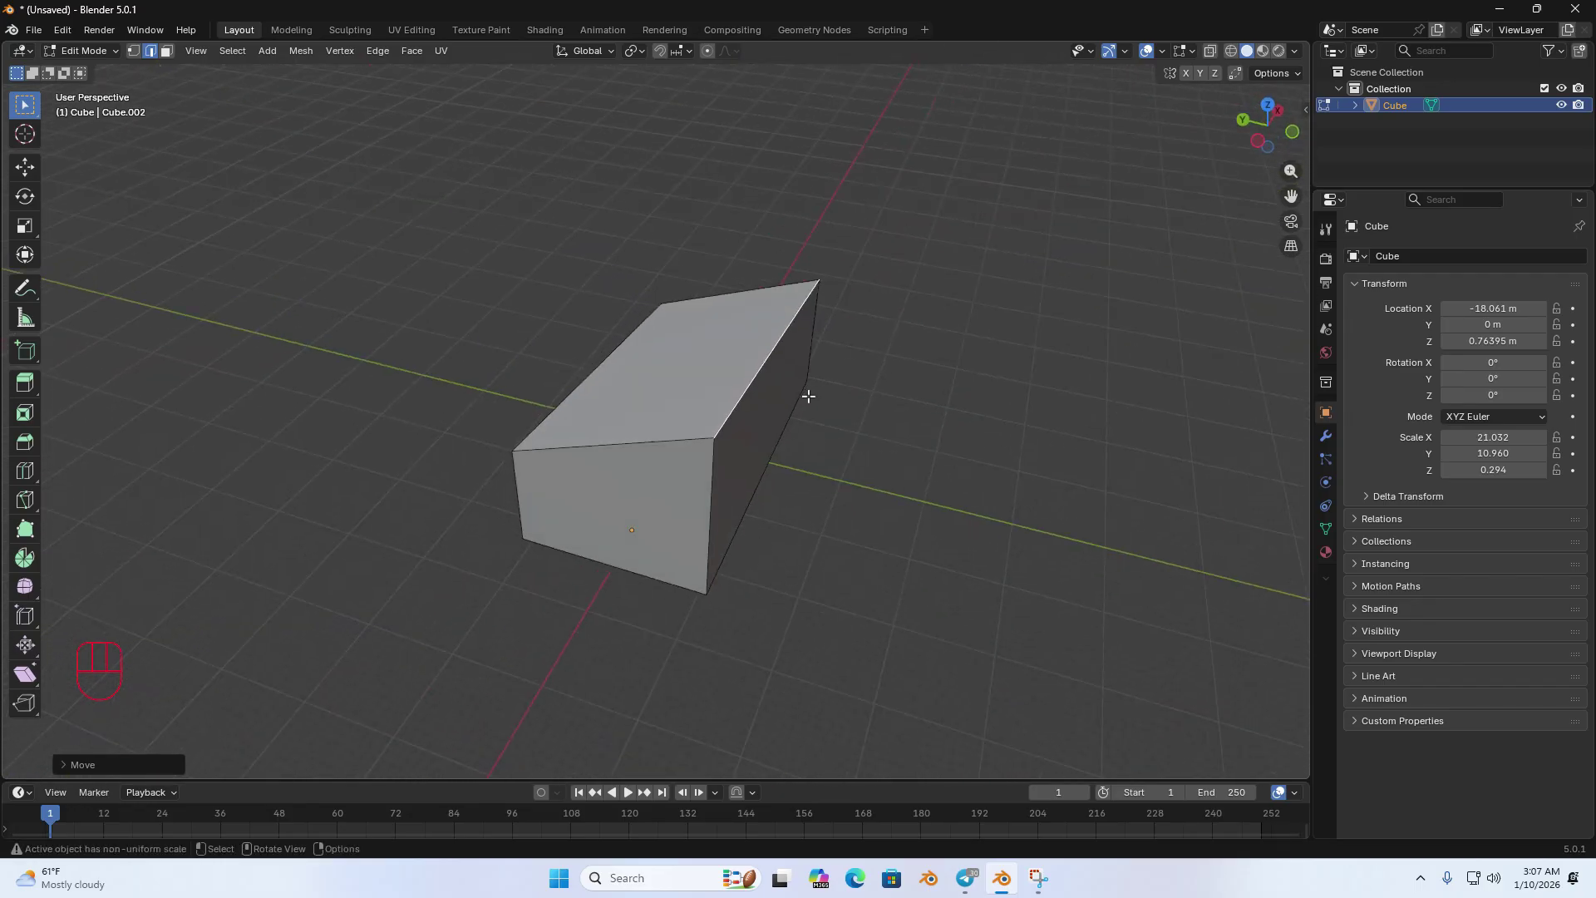
{"action": "left_click", "coordinate": [138, 53]}
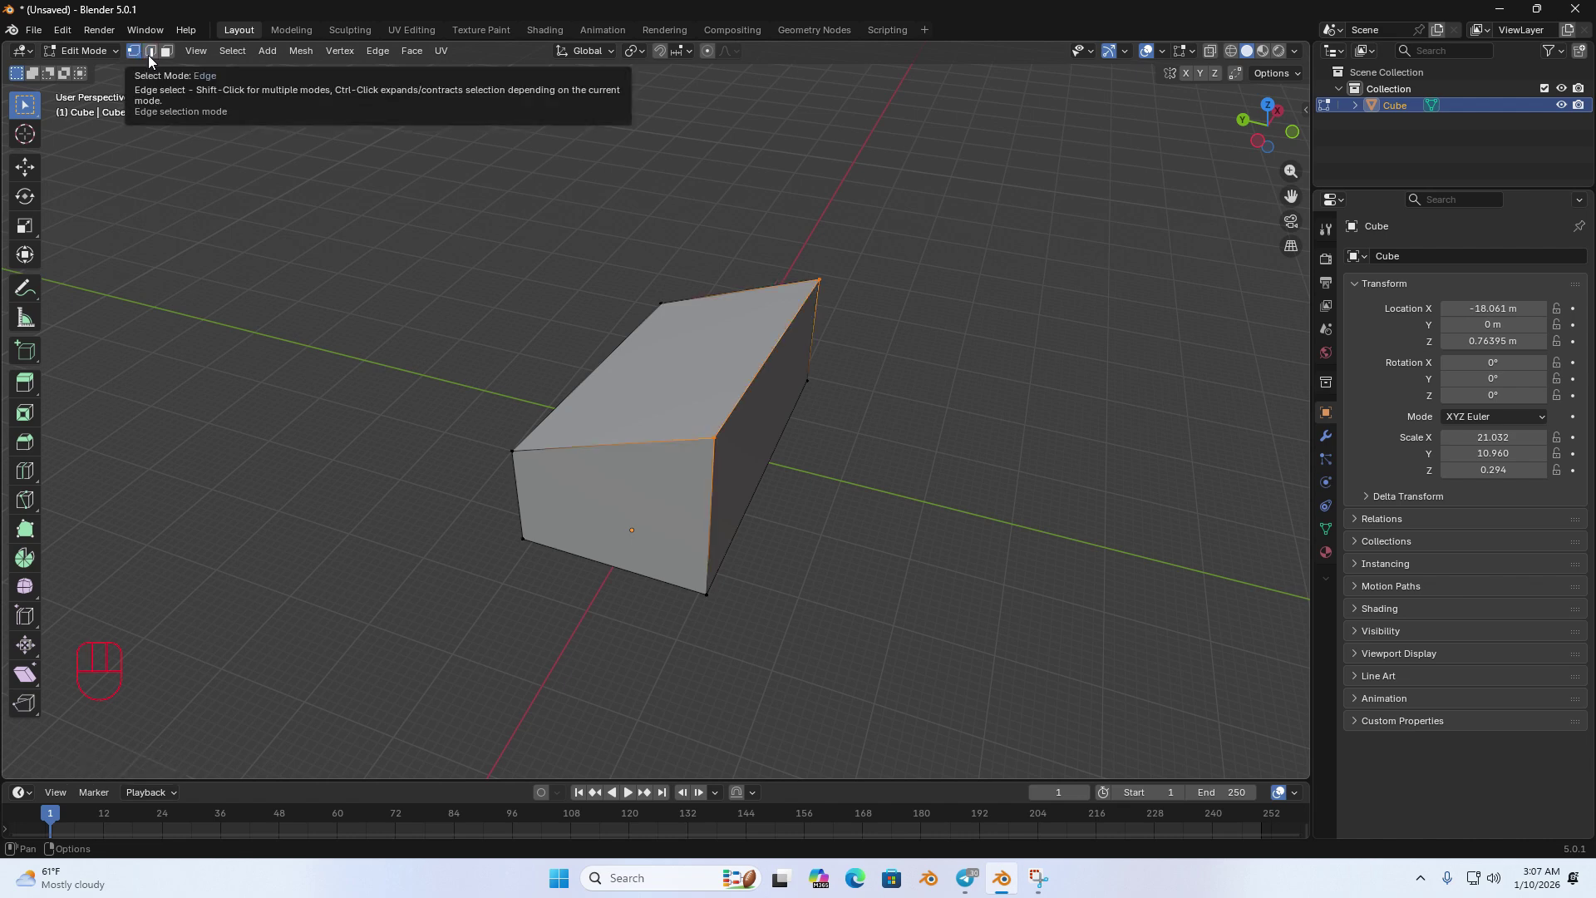
{"action": "left_click", "coordinate": [148, 53]}
{"action": "left_click", "coordinate": [166, 52]}
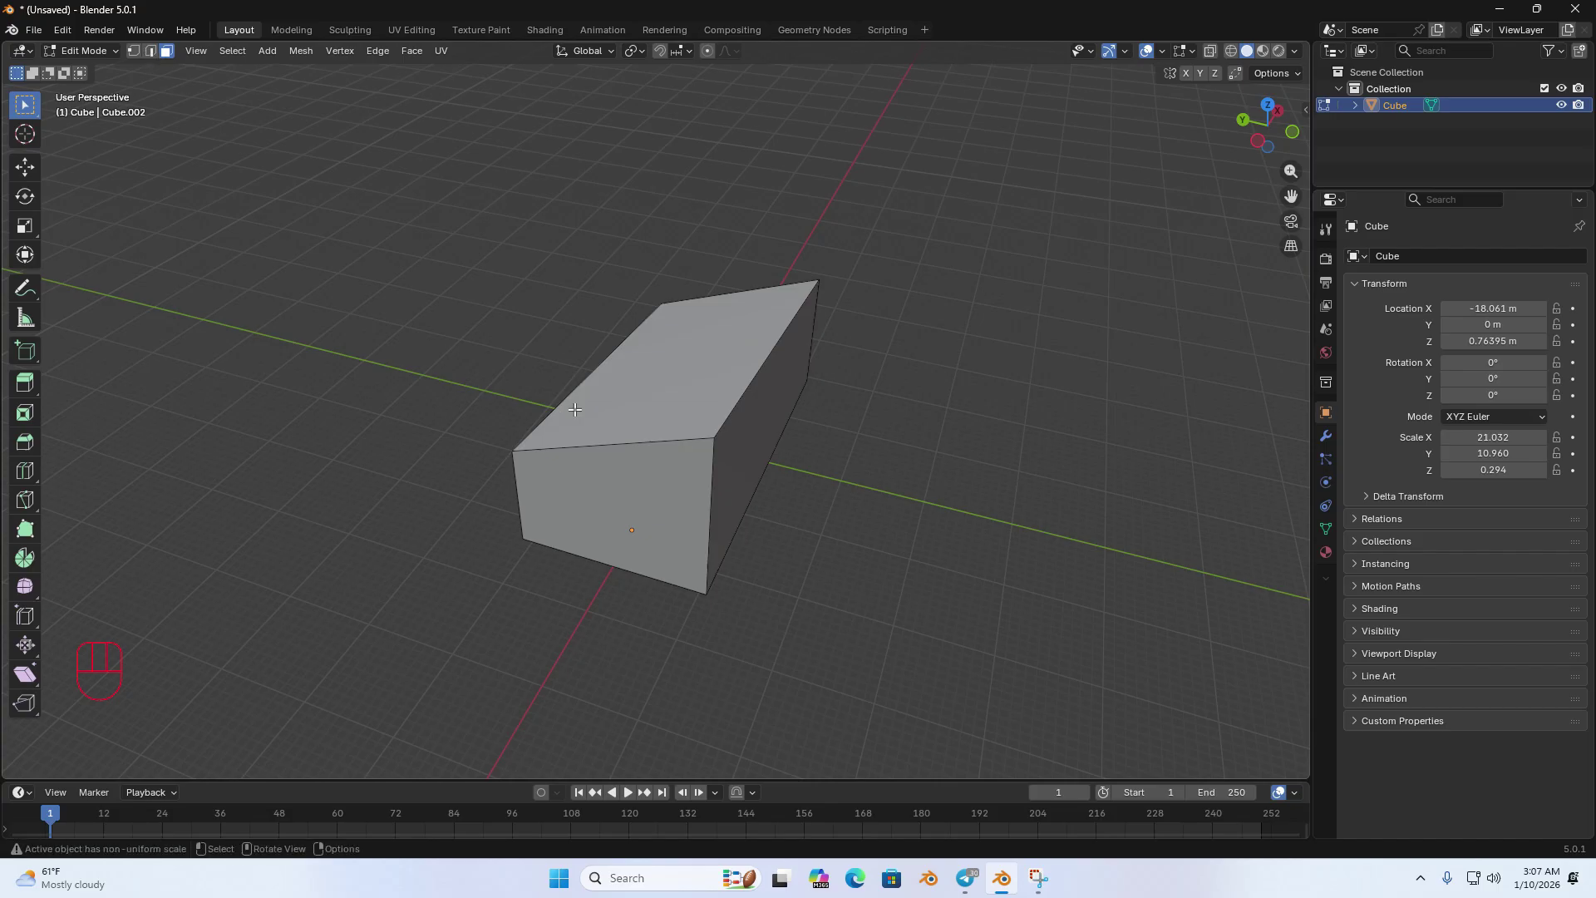
{"action": "left_click", "coordinate": [631, 384]}
{"action": "middle_click_drag", "start_coordinate": [653, 445], "coordinate": [681, 421]}
{"action": "left_click", "coordinate": [655, 431]}
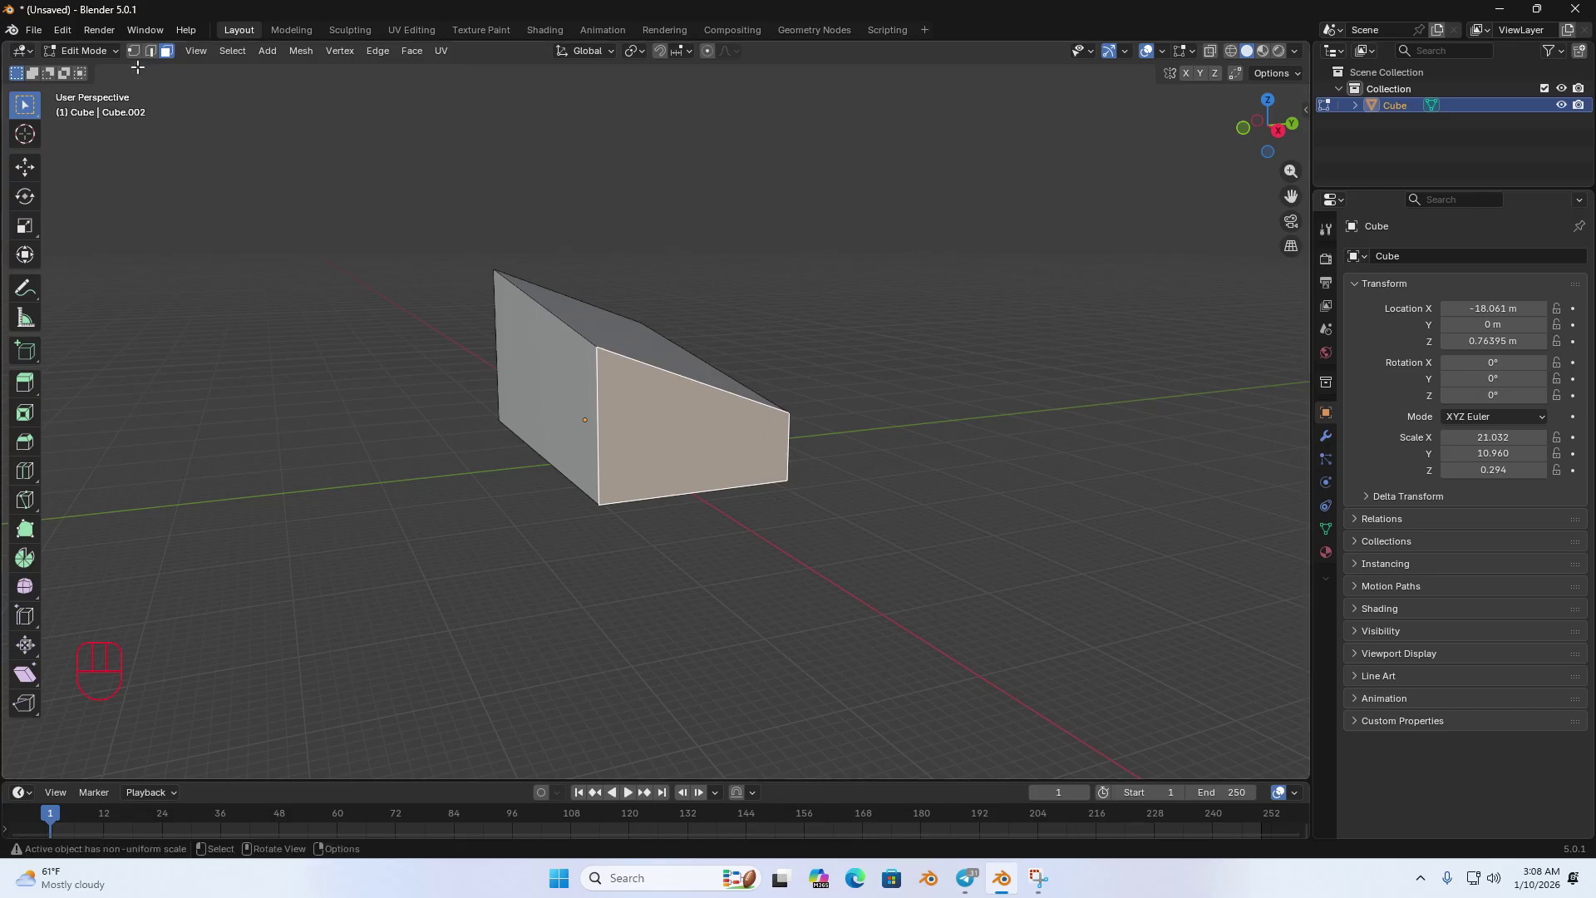
Step: Return to edge selection mode, clear the selection and select a long top edge of the block
{"action": "key", "text": "2"}
{"action": "key", "text": "alt+a"}
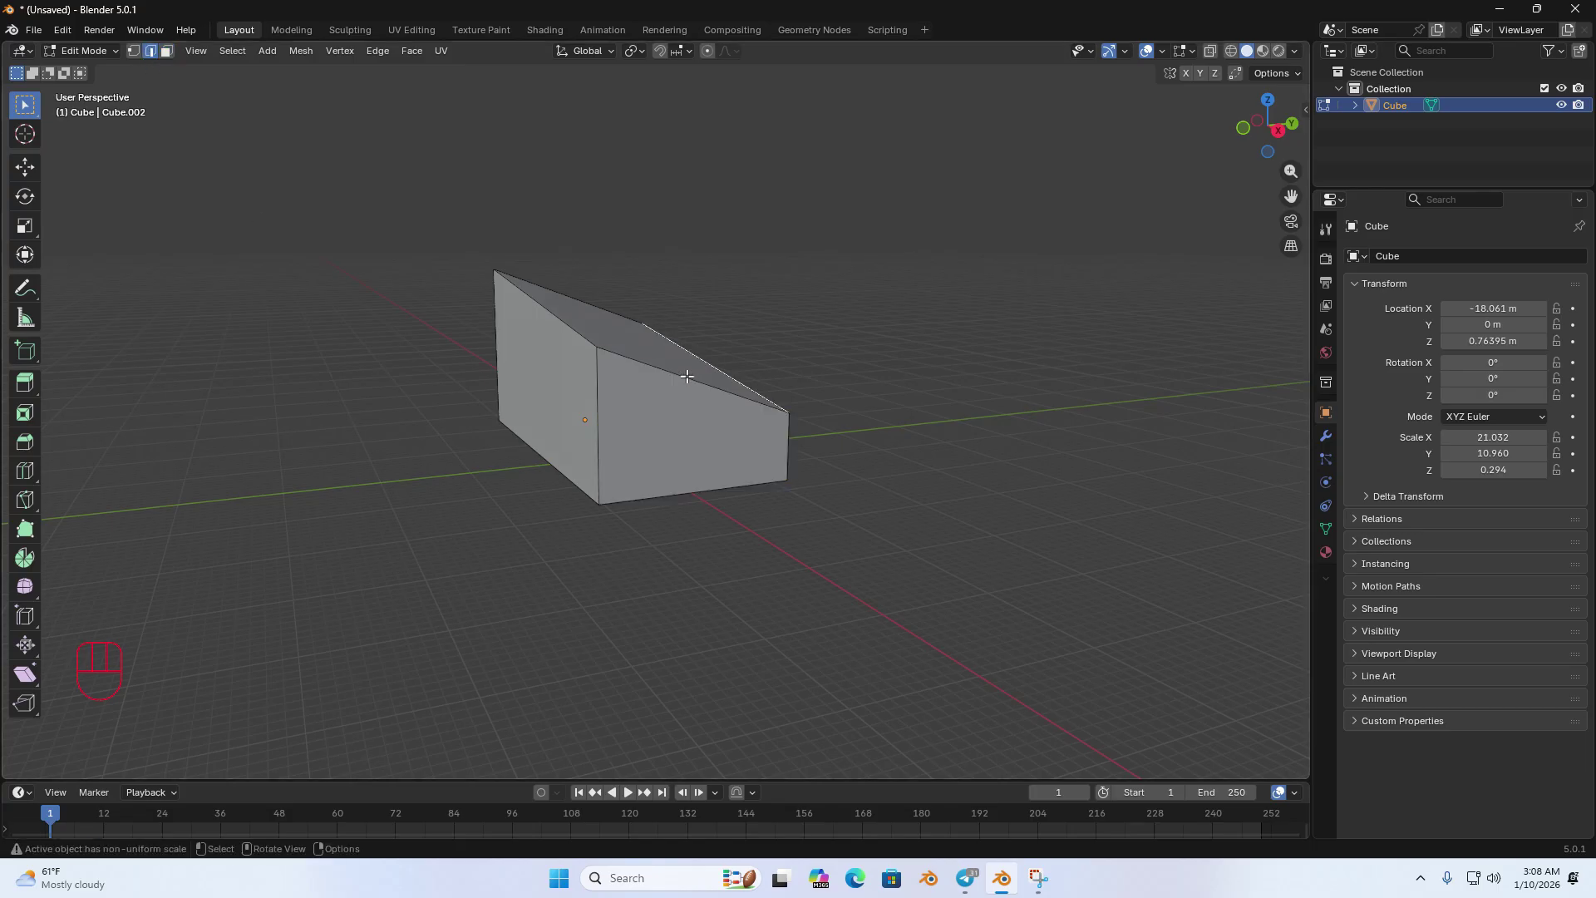
{"action": "middle_click_drag", "start_coordinate": [693, 366], "coordinate": [482, 453]}
{"action": "left_click", "coordinate": [703, 419]}
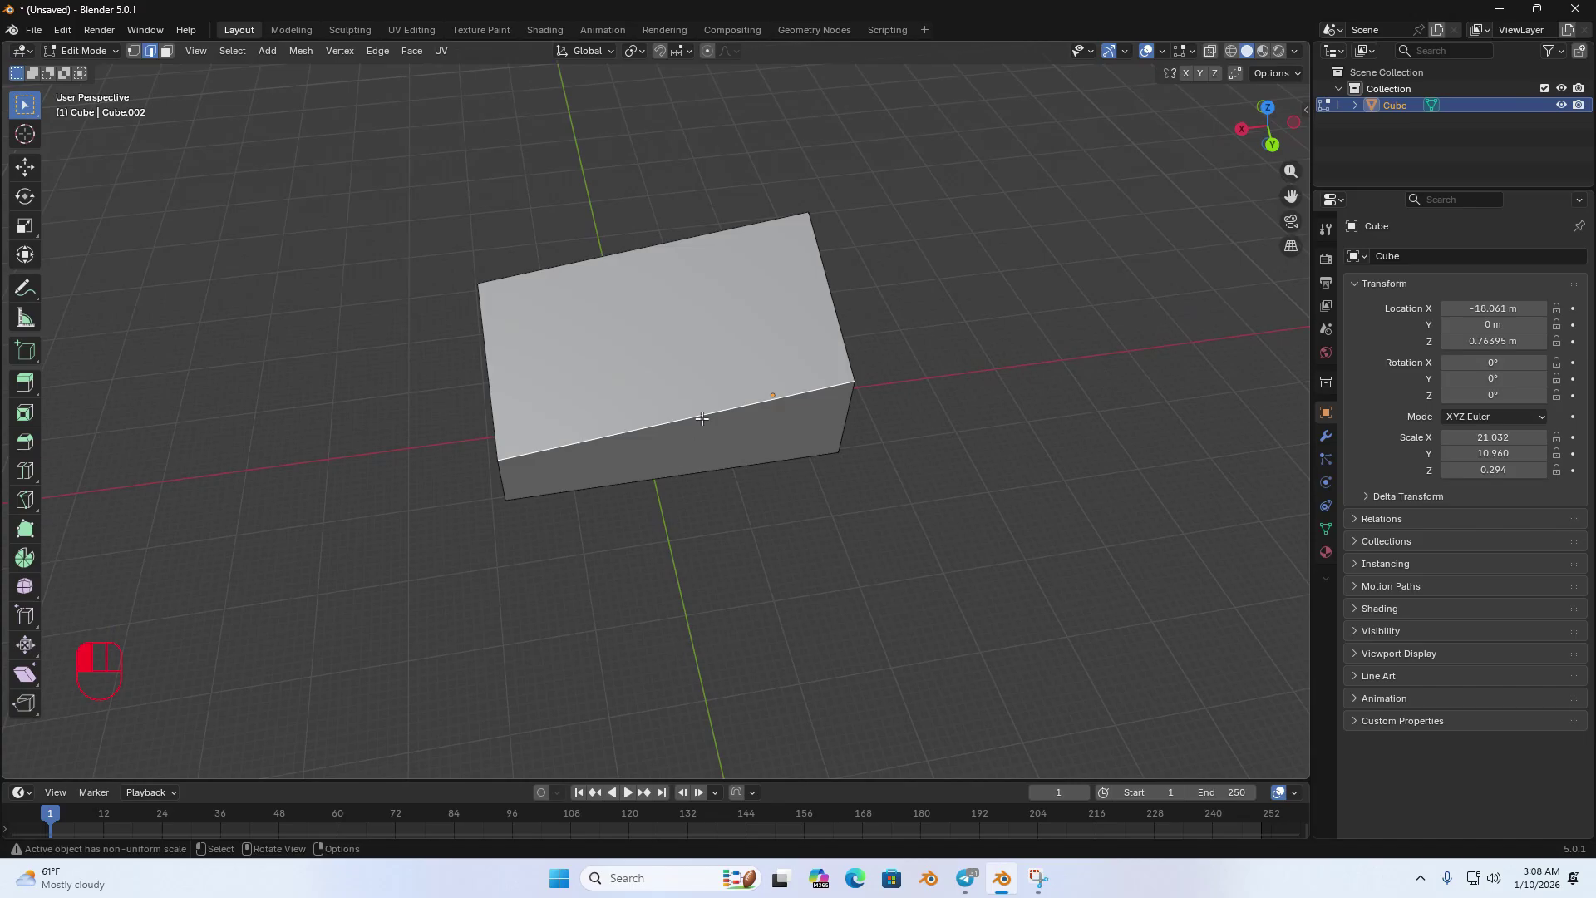
{"action": "scroll", "coordinate": [704, 423], "scroll_direction": "up", "scroll_amount": 2}
{"action": "middle_click_drag", "start_coordinate": [706, 424], "coordinate": [616, 399]}
Step: Switch to vertex selection mode and select individual corner vertices of the block
{"action": "left_click", "coordinate": [133, 51]}
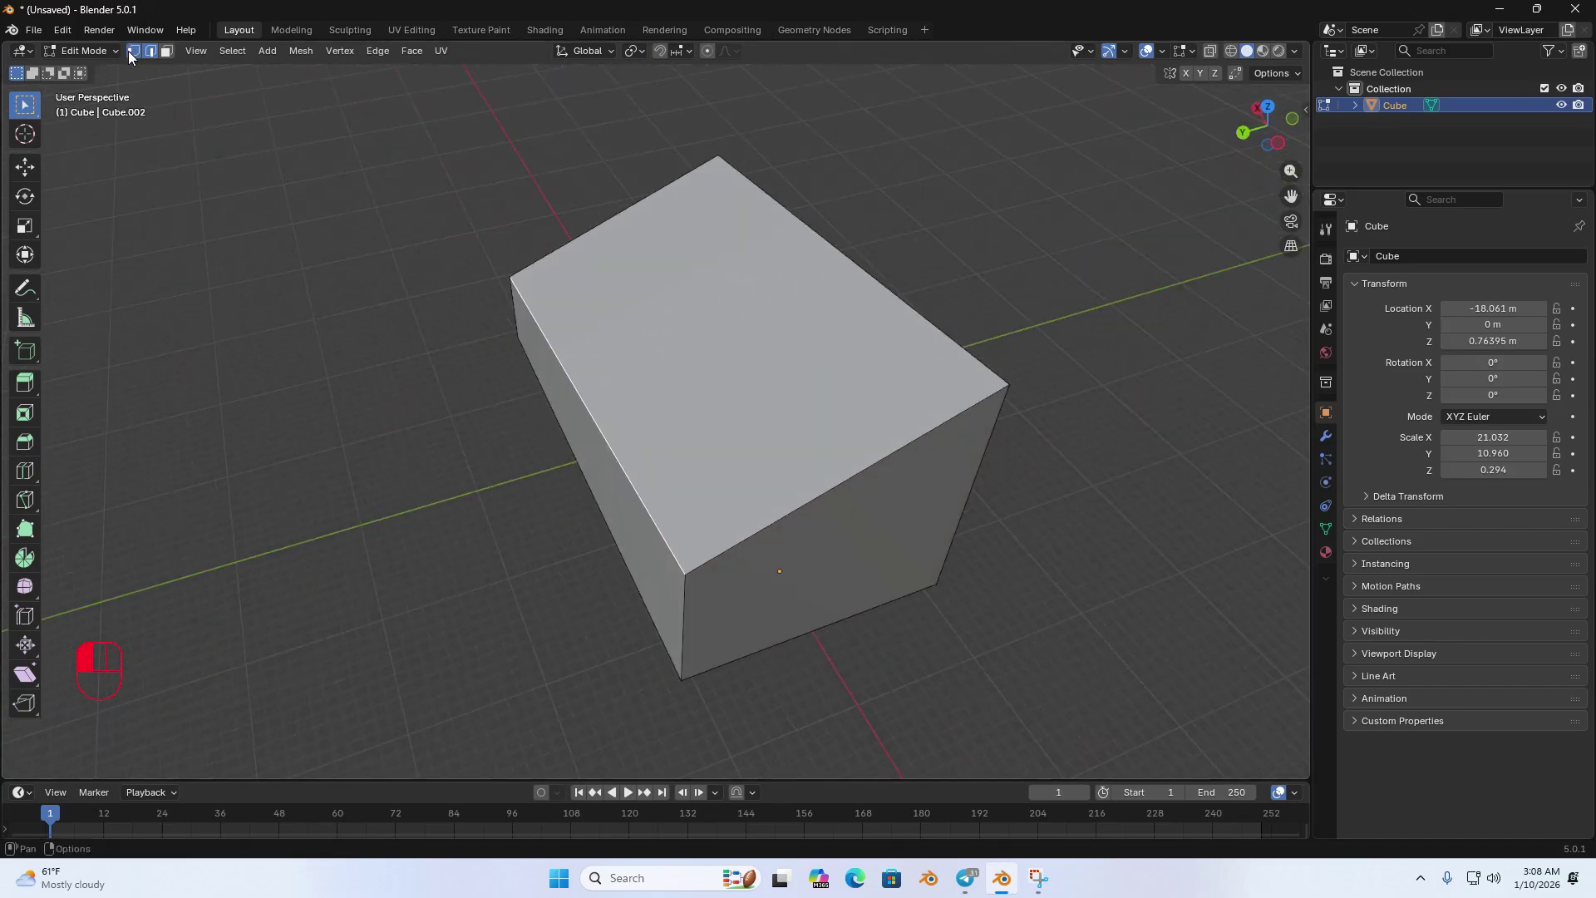
{"action": "left_click", "coordinate": [1009, 383]}
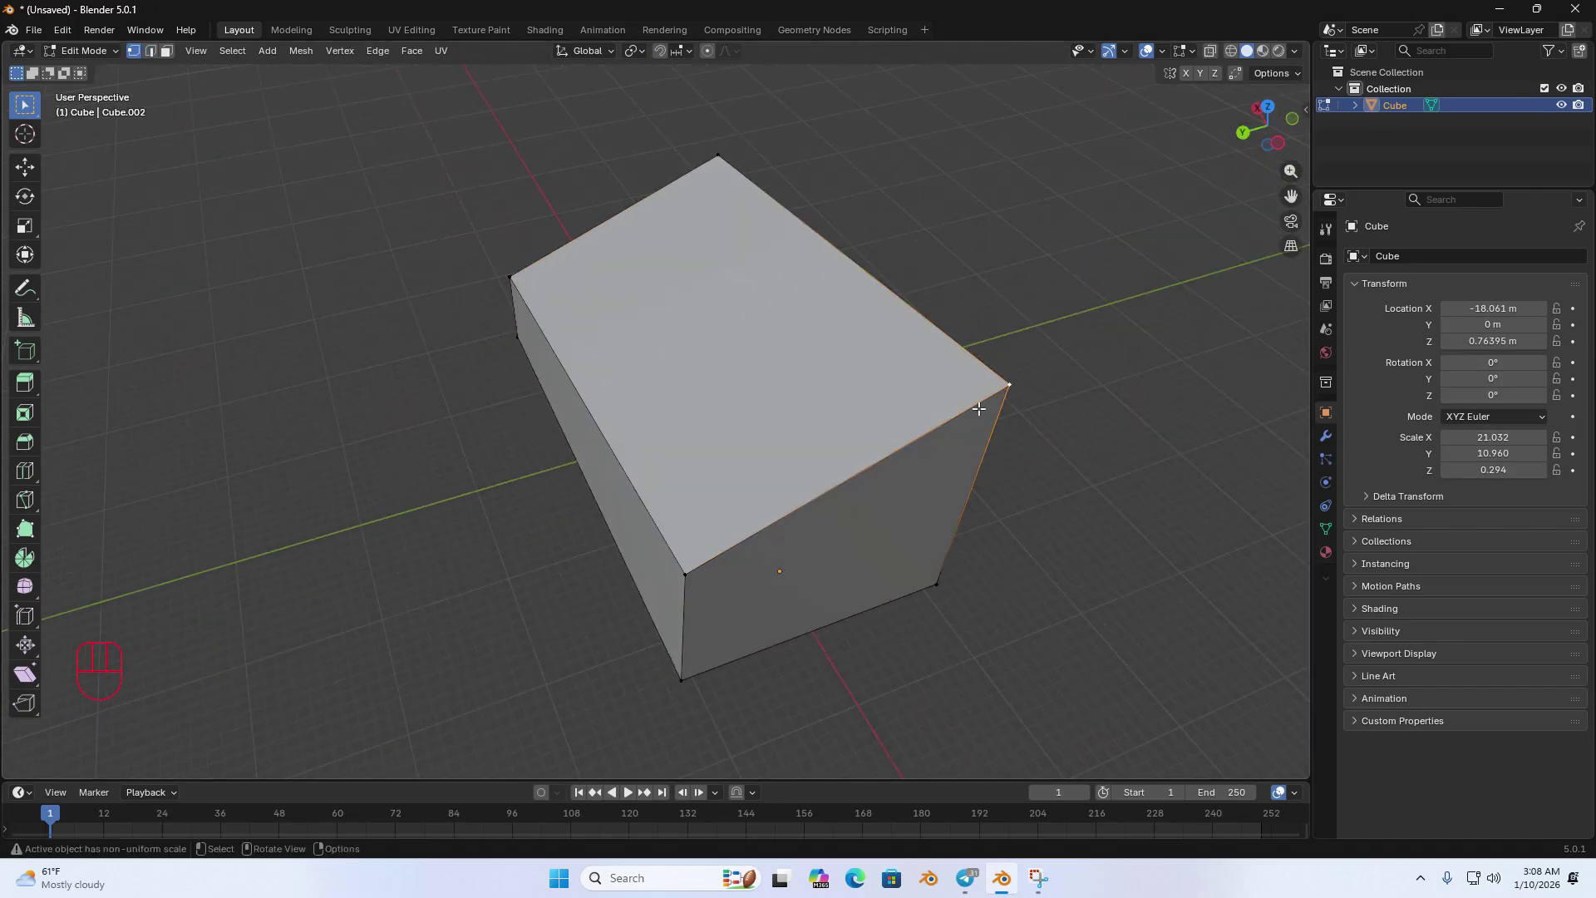
{"action": "left_click", "coordinate": [679, 575]}
{"action": "middle_click_drag", "start_coordinate": [680, 678], "coordinate": [552, 556]}
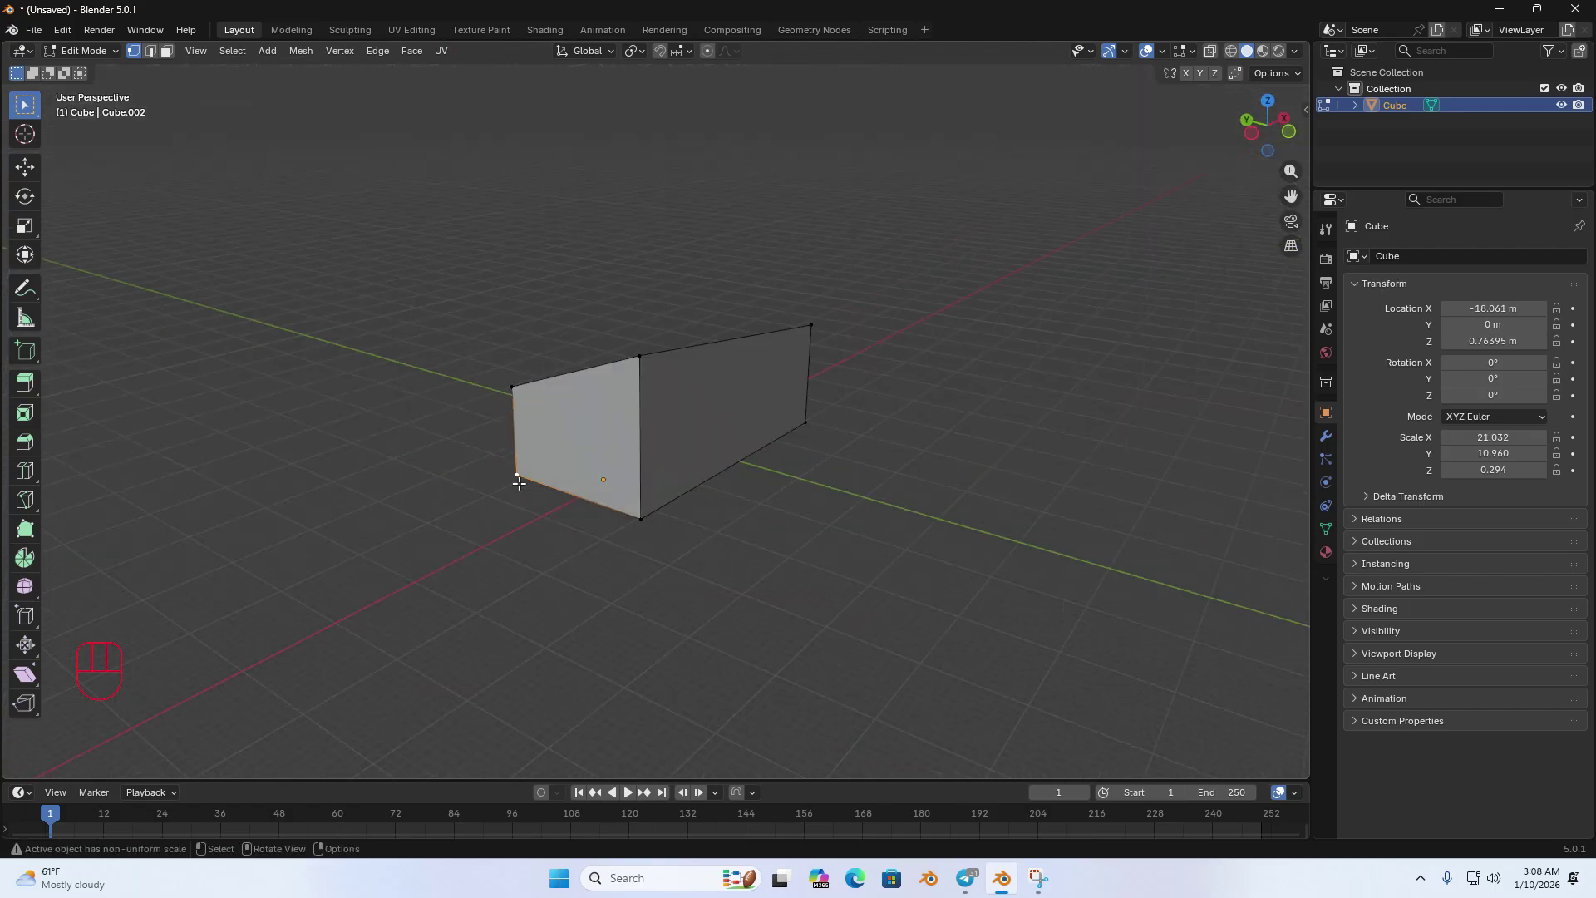
Step: Alternate between vertex, edge and face selection modes, selecting a top edge and the tall long side face
{"action": "key", "text": "1"}
{"action": "key", "text": "2"}
{"action": "key", "text": "3"}
{"action": "key", "text": "1"}
{"action": "key", "text": "2"}
{"action": "left_click", "coordinate": [676, 365]}
{"action": "key", "text": "3"}
{"action": "left_click", "coordinate": [800, 369]}
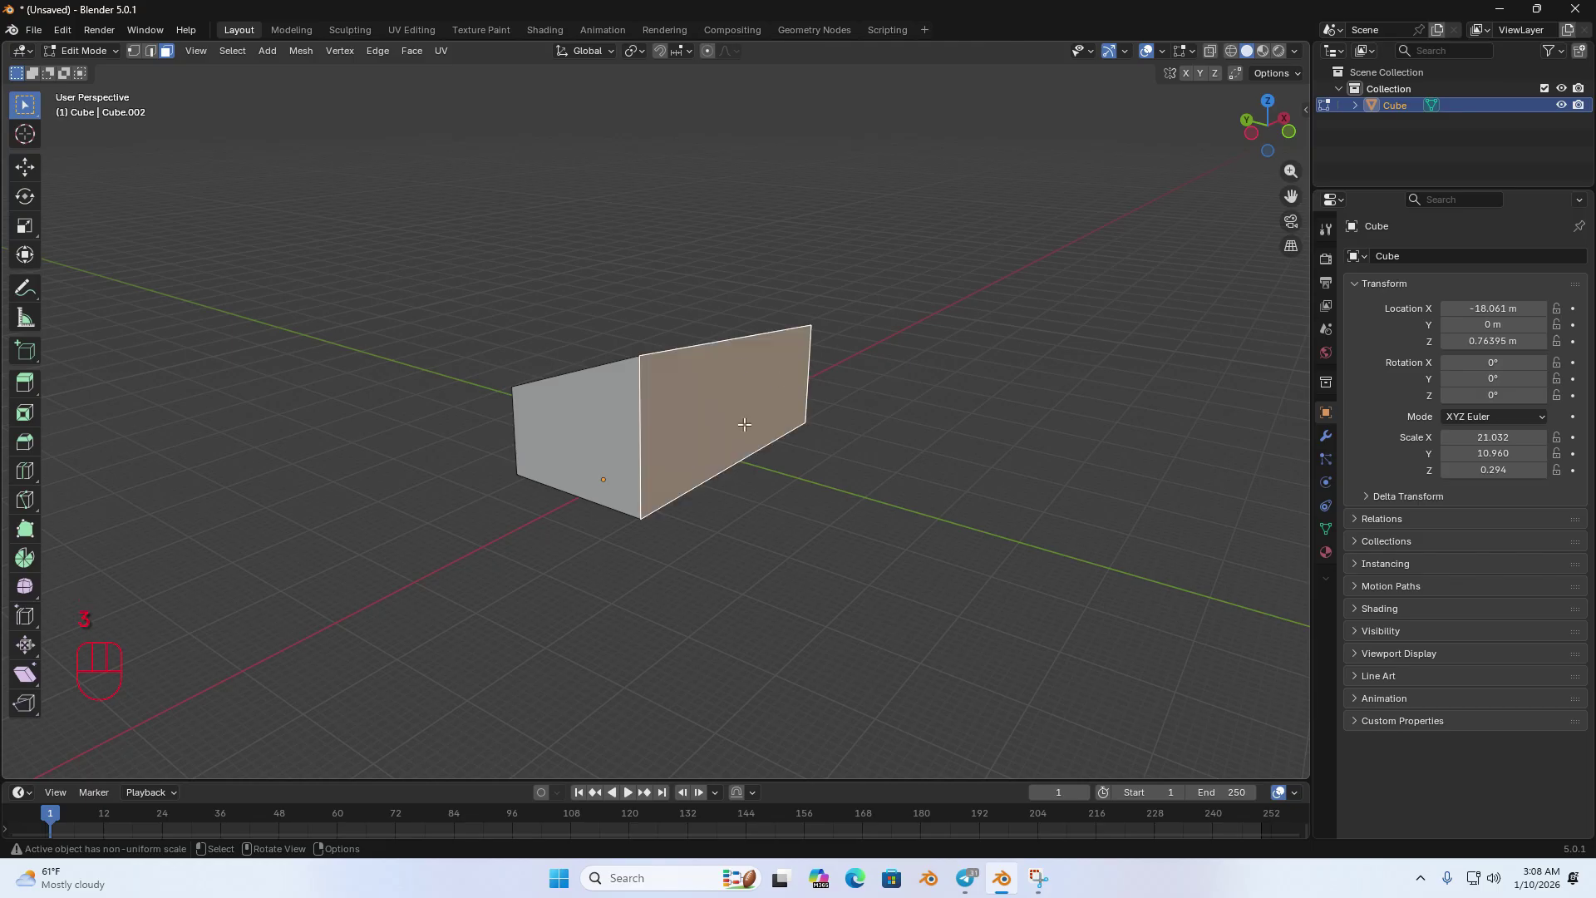
{"action": "middle_click_drag", "start_coordinate": [738, 427], "coordinate": [945, 535]}
{"action": "middle_click_drag", "start_coordinate": [772, 584], "coordinate": [790, 488]}
Step: In vertex selection mode, pull a top corner vertex on the block's lower side about 27 m outward into a point
{"action": "key", "text": "1"}
{"action": "left_click", "coordinate": [571, 459]}
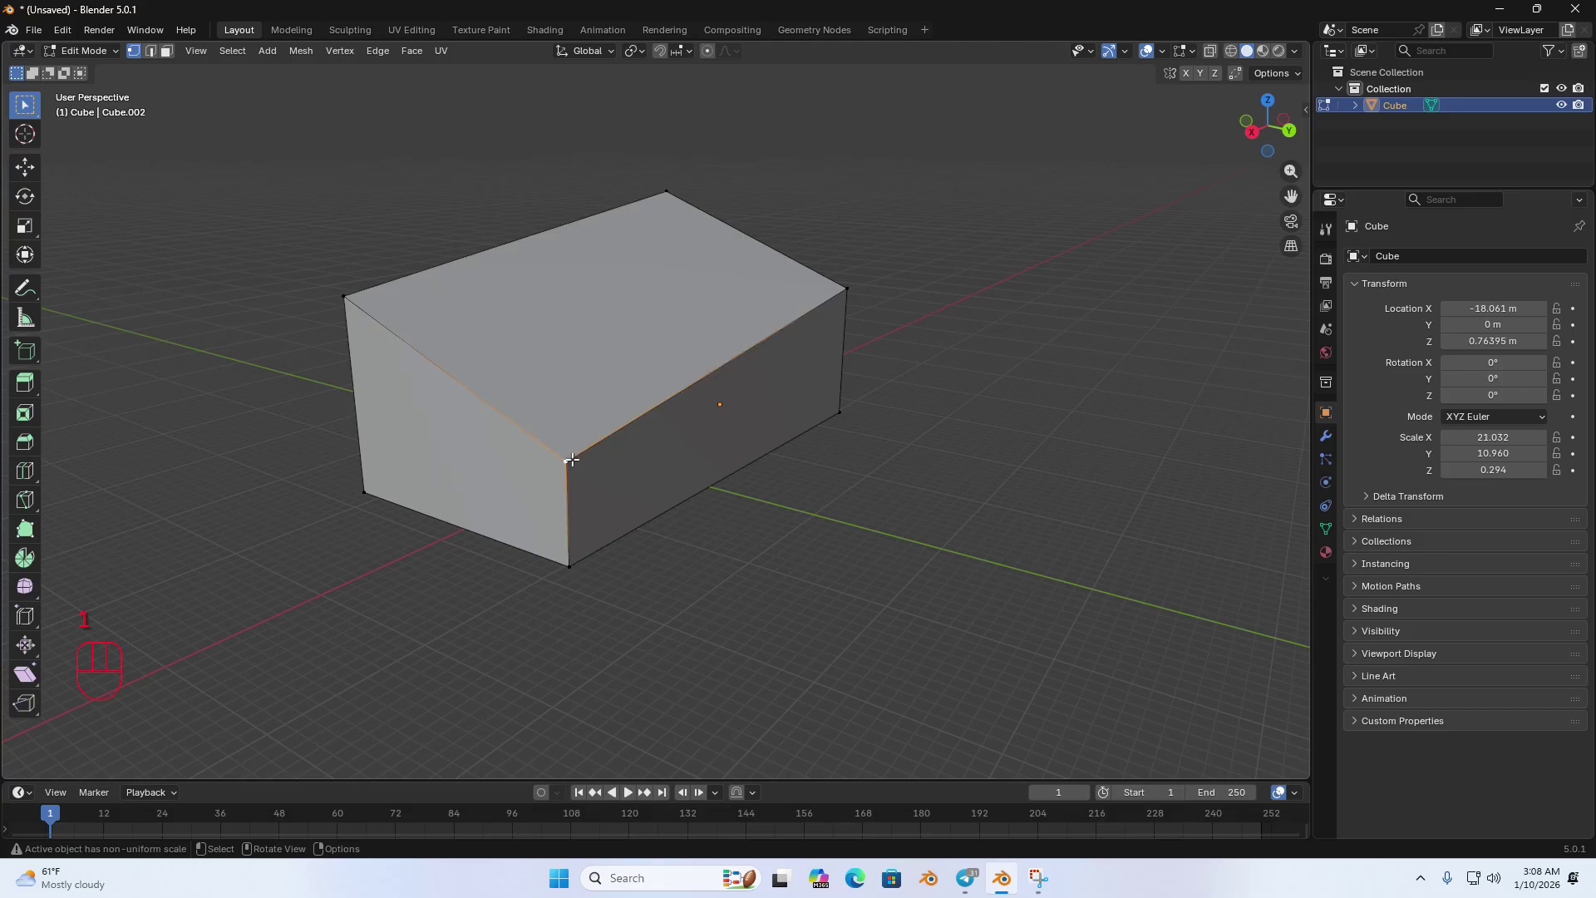
{"action": "key", "text": "g"}
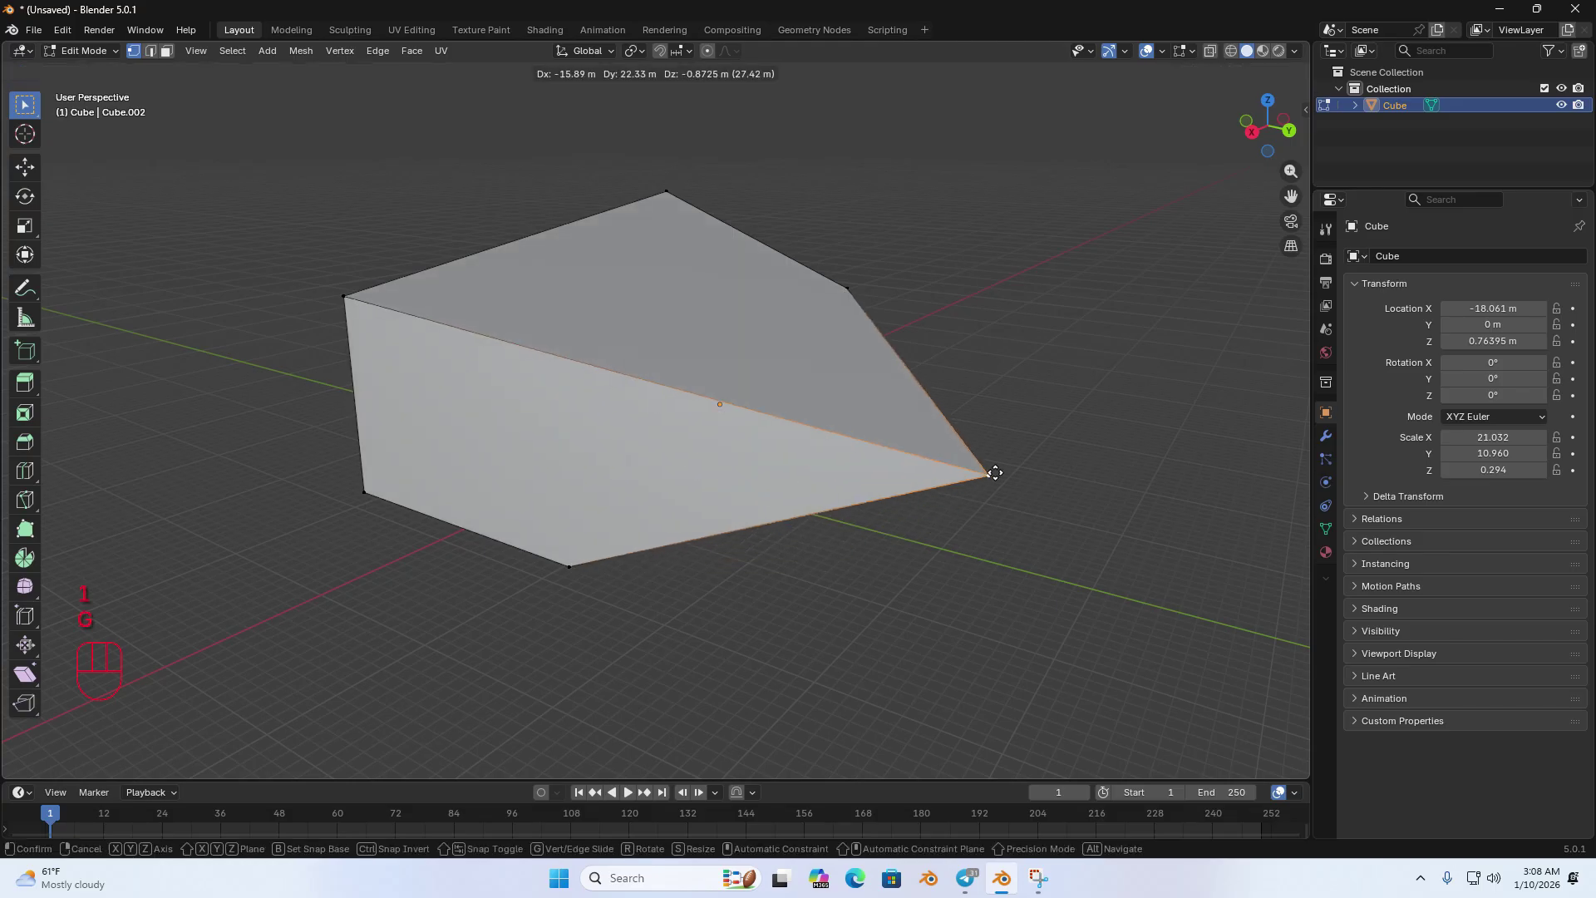
{"action": "left_click", "coordinate": [990, 470]}
{"action": "mouse_move", "coordinate": [990, 470]}
{"action": "middle_mouse_down"}
{"action": "mouse_move", "coordinate": [717, 412]}
{"action": "mouse_move", "coordinate": [726, 456]}
{"action": "mouse_move", "coordinate": [983, 446]}
{"action": "mouse_move", "coordinate": [1005, 484]}
{"action": "middle_mouse_up"}
Step: Return to Object Mode and delete the distorted block from the scene
{"action": "key", "text": "Tab"}
{"action": "key", "text": "x"}
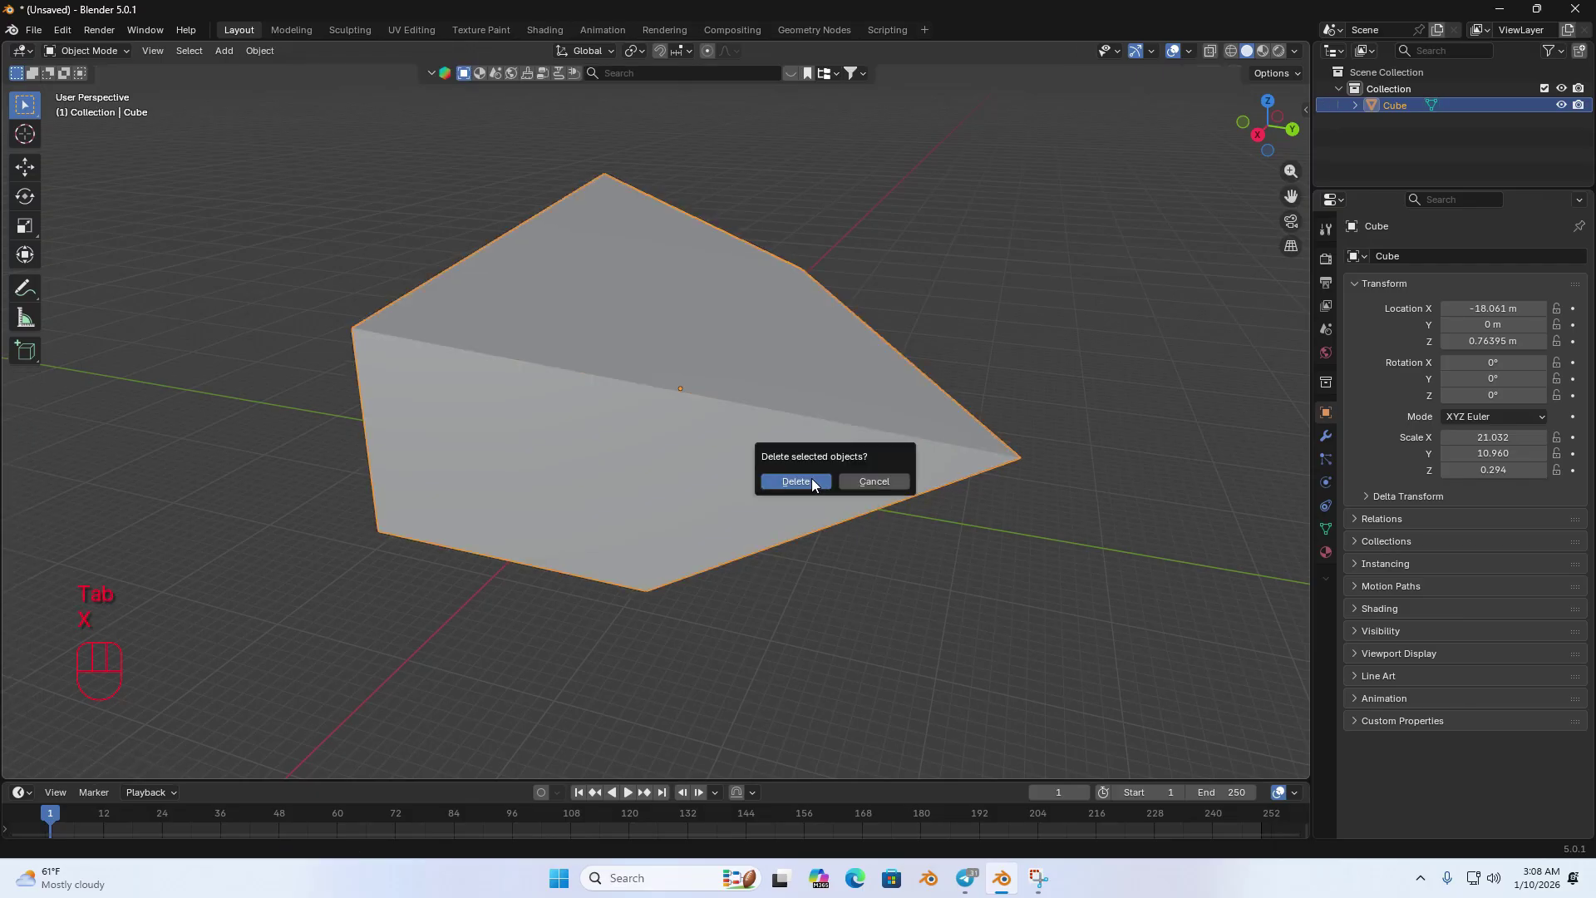
{"action": "left_click", "coordinate": [811, 479]}
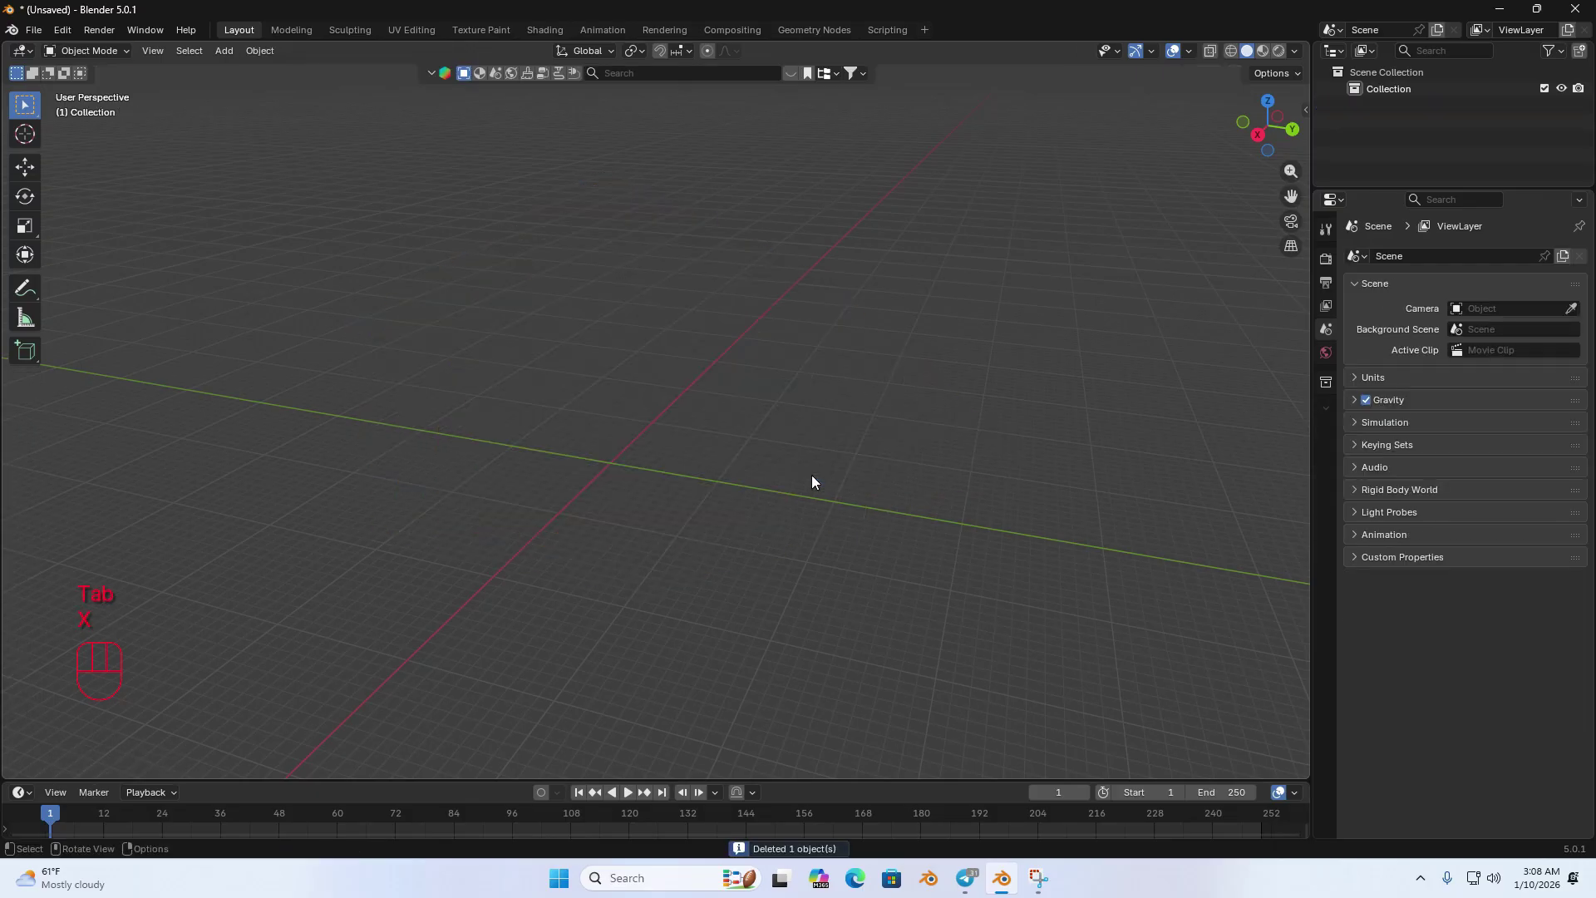
Step: Add a mesh plane at the scene centre and scale it up uniformly to about 9.94 as a floor
{"action": "middle_click_drag", "start_coordinate": [811, 481], "coordinate": [647, 522]}
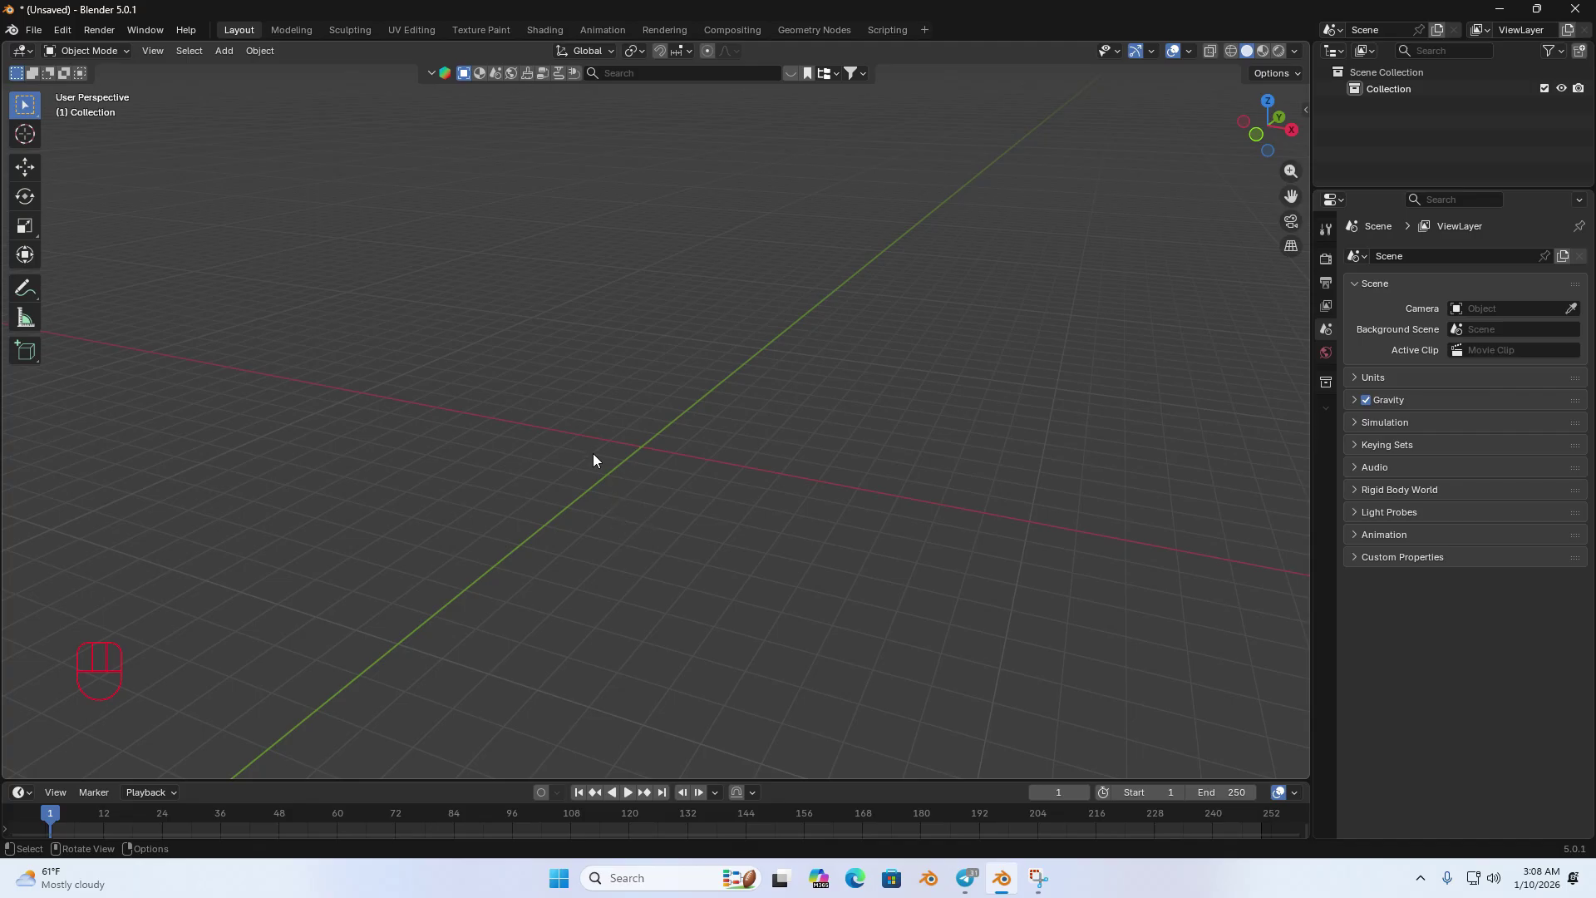
{"action": "middle_click_drag", "start_coordinate": [595, 456], "coordinate": [693, 463]}
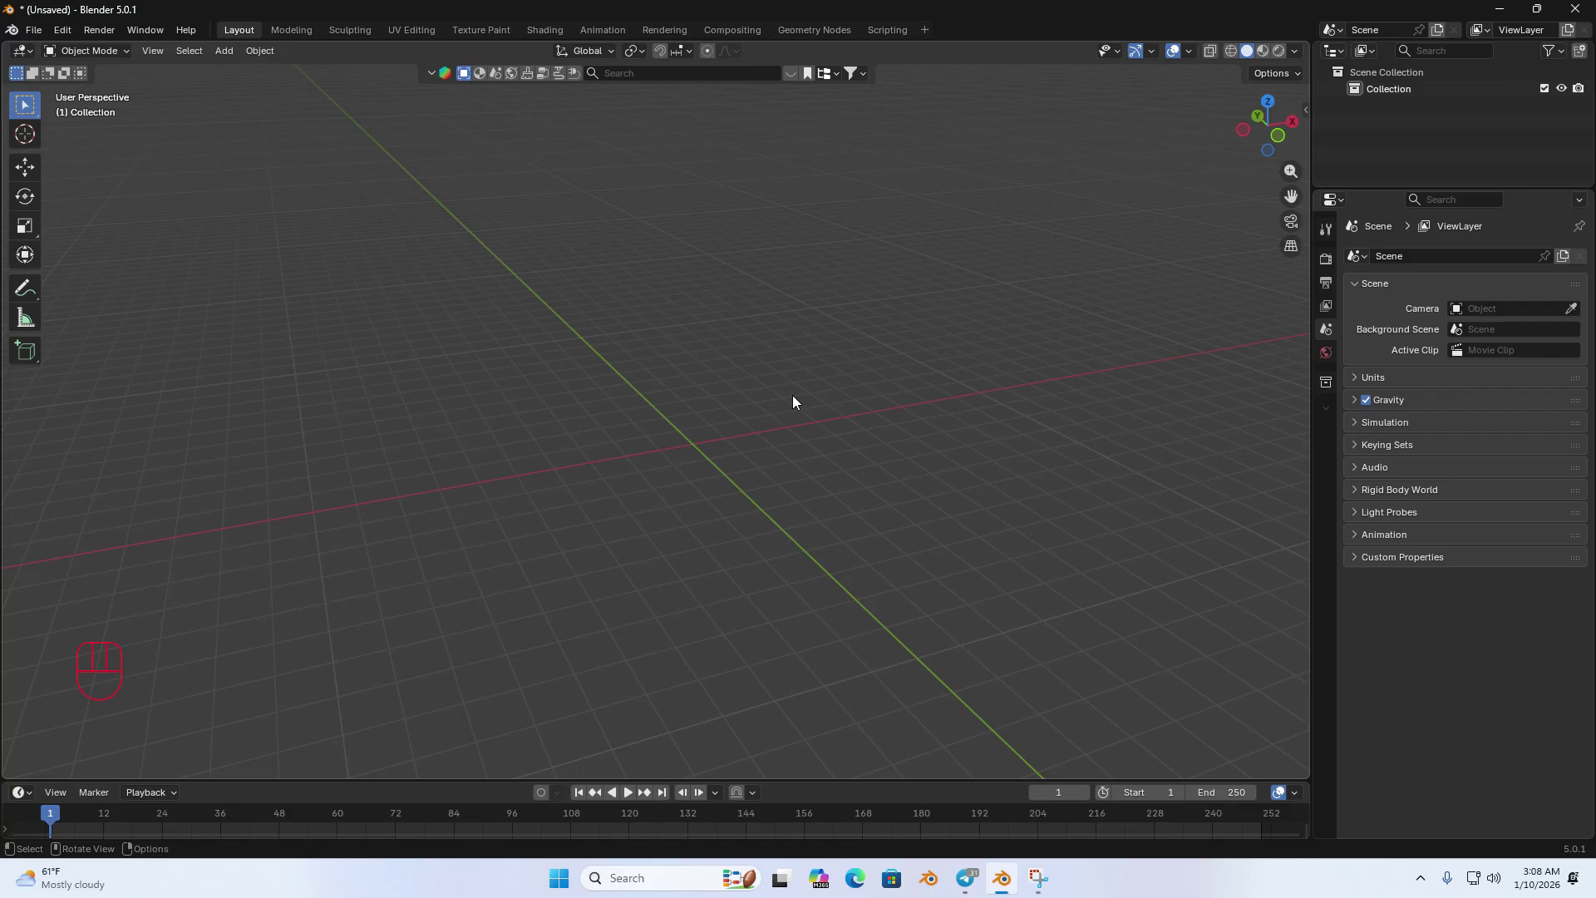
{"action": "key", "text": "shift+a"}
{"action": "mouse_move", "coordinate": [791, 397]}
{"action": "left_click", "coordinate": [854, 397]}
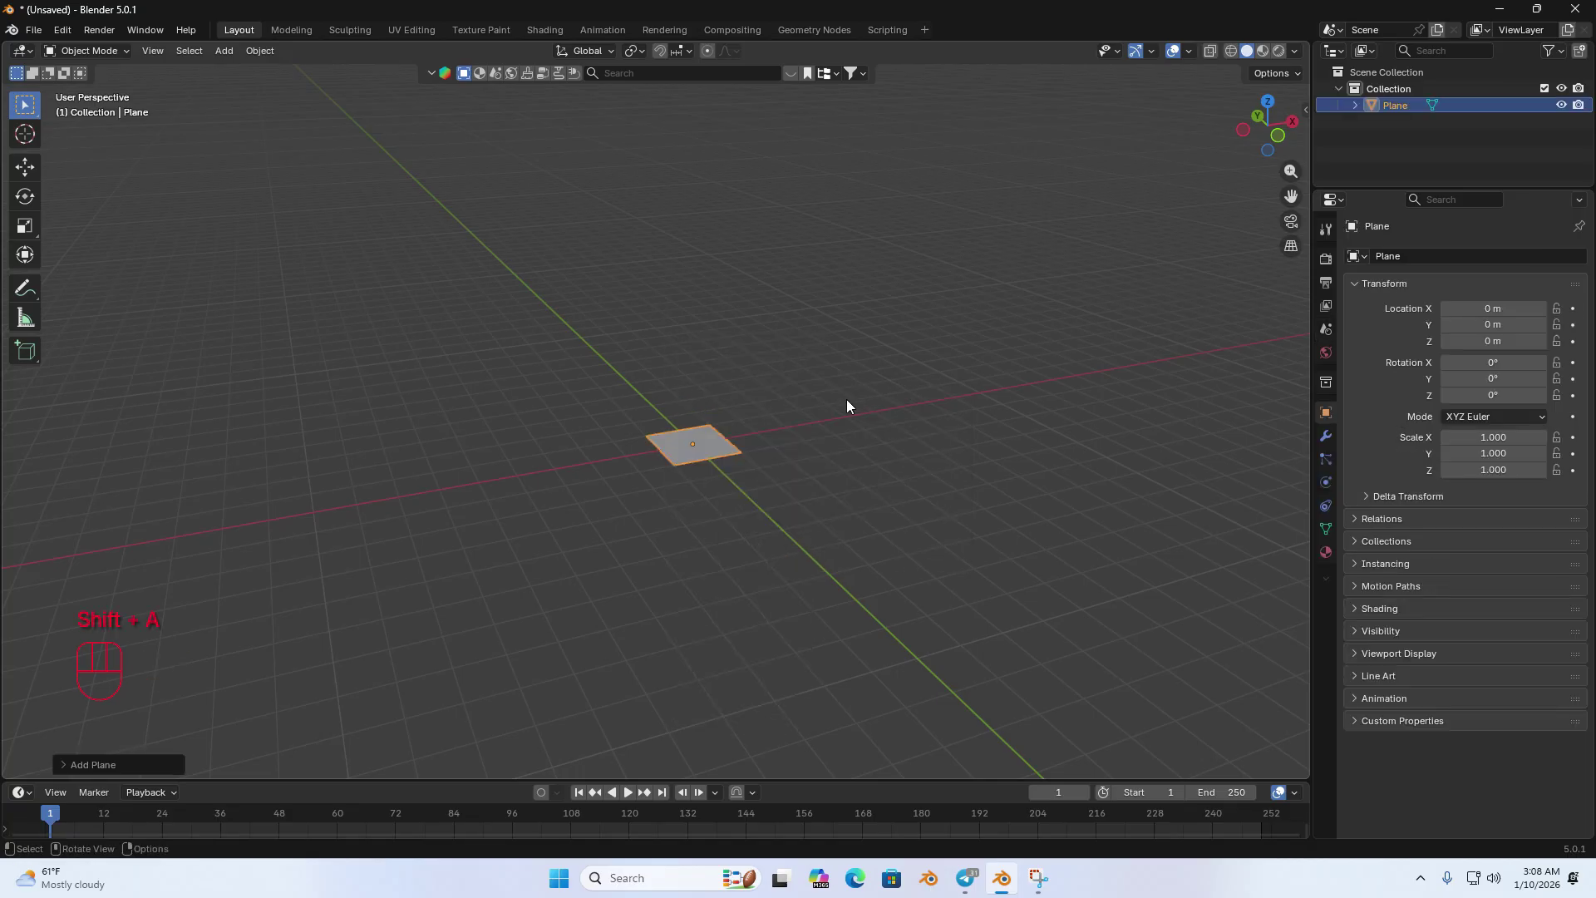
{"action": "key", "text": "s"}
{"action": "left_click", "coordinate": [830, 690]}
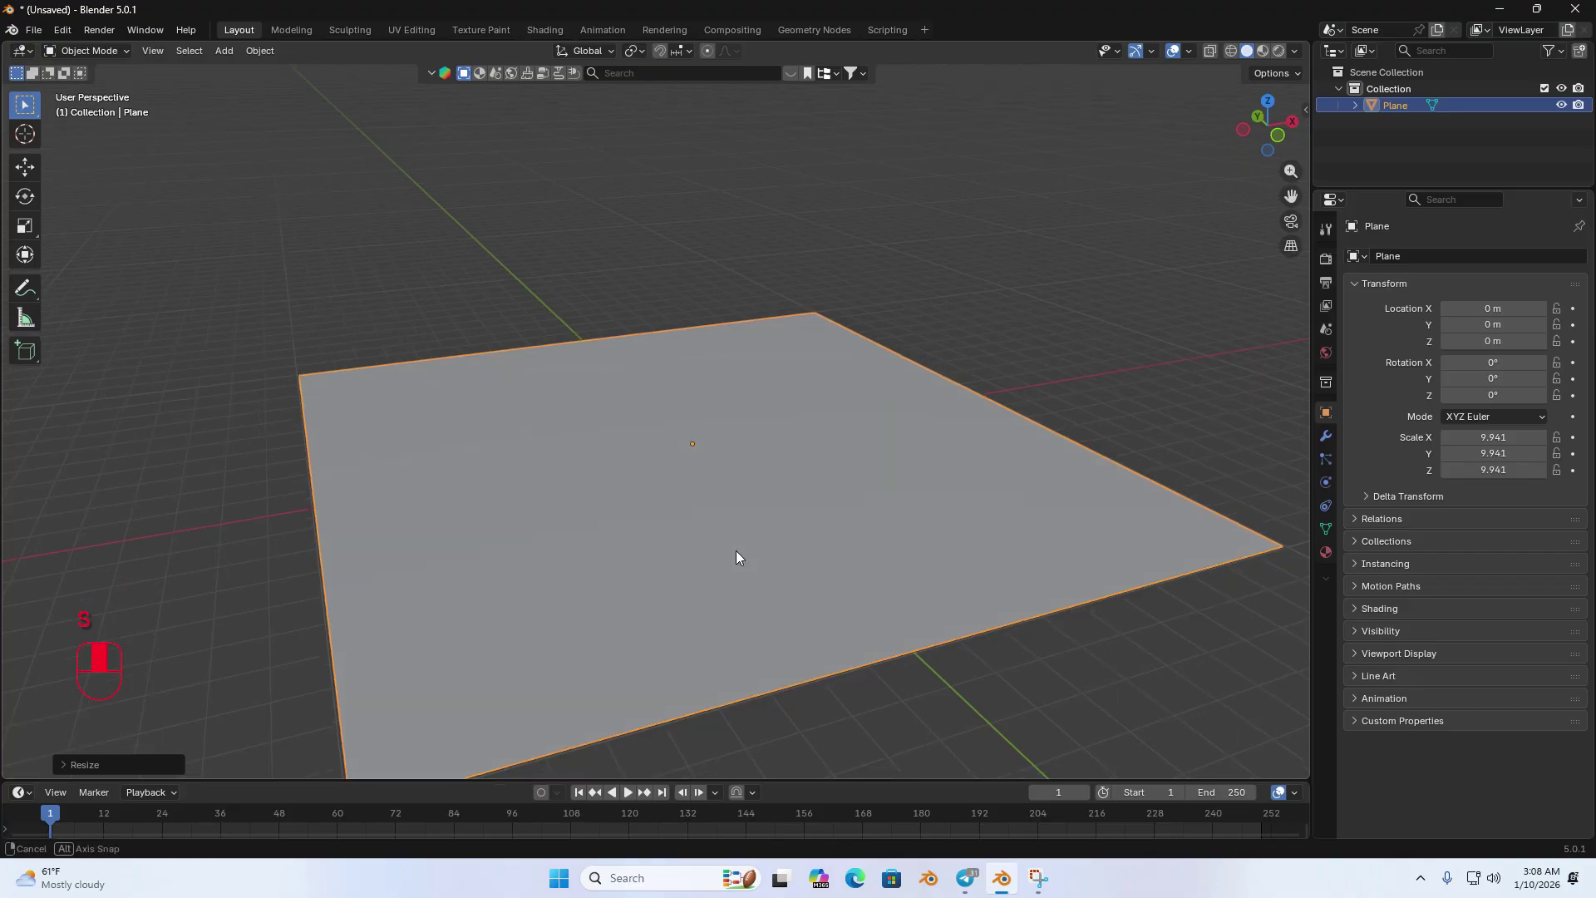
Step: Examine the plane's thickness from above, edge-on in the left orthographic view and in perspective
{"action": "mouse_move", "coordinate": [736, 557]}
{"action": "middle_mouse_down"}
{"action": "mouse_move", "coordinate": [666, 570]}
{"action": "mouse_move", "coordinate": [666, 431]}
{"action": "mouse_move", "coordinate": [624, 553]}
{"action": "mouse_move", "coordinate": [845, 559]}
{"action": "mouse_move", "coordinate": [887, 498]}
{"action": "mouse_move", "coordinate": [873, 561]}
{"action": "mouse_move", "coordinate": [681, 647]}
{"action": "mouse_move", "coordinate": [755, 536]}
{"action": "middle_mouse_up"}
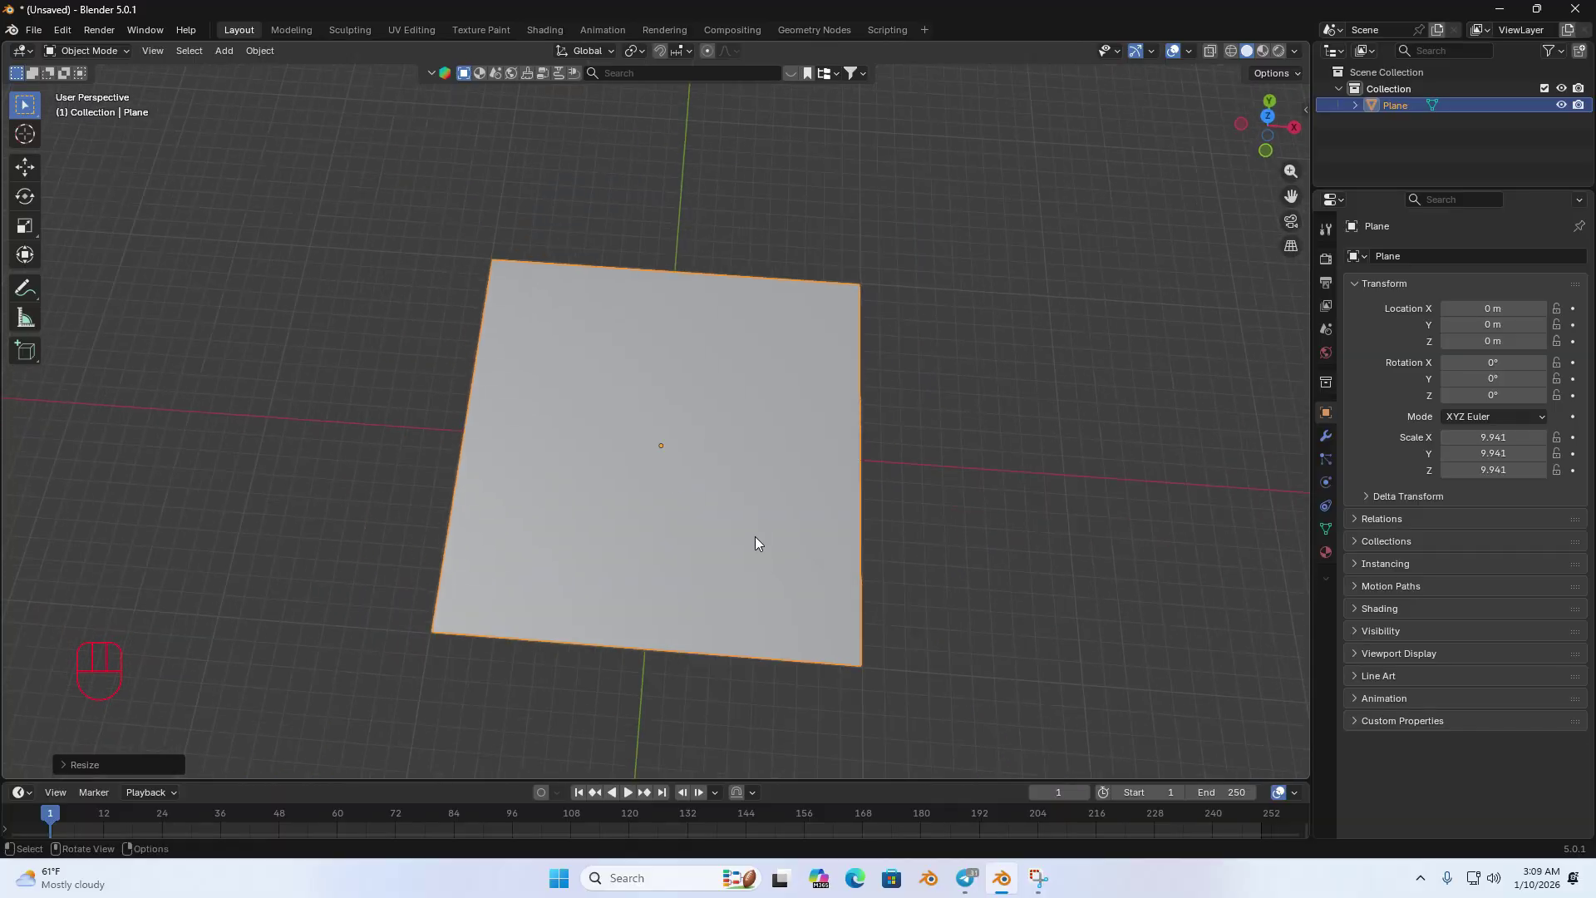
{"action": "middle_click_drag", "start_coordinate": [754, 536], "coordinate": [812, 464]}
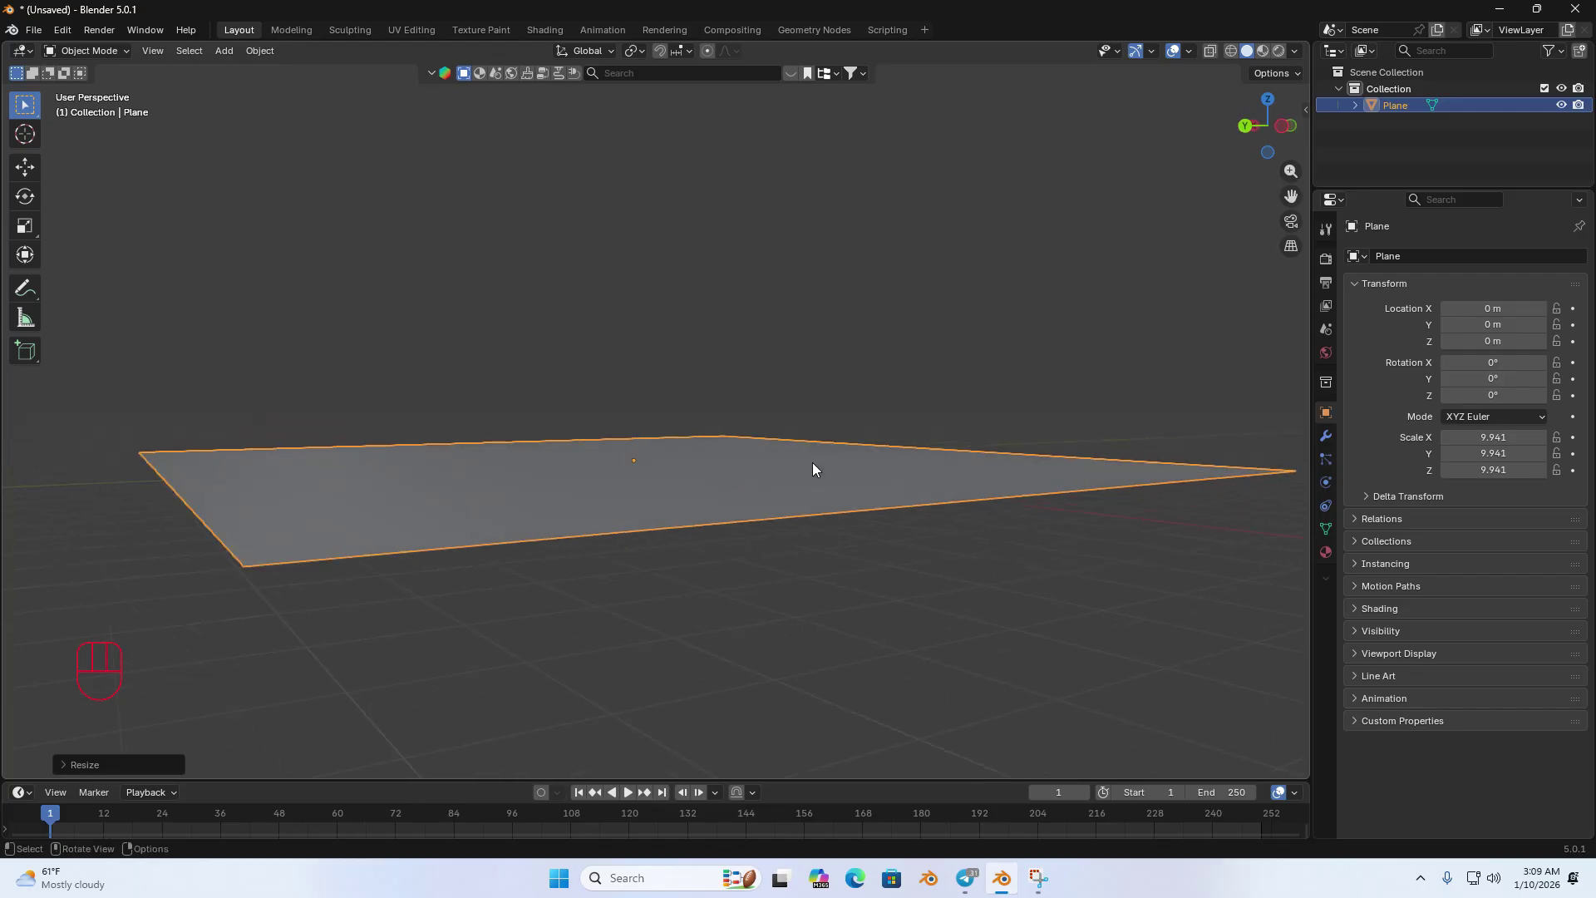
{"action": "left_click", "coordinate": [1285, 124]}
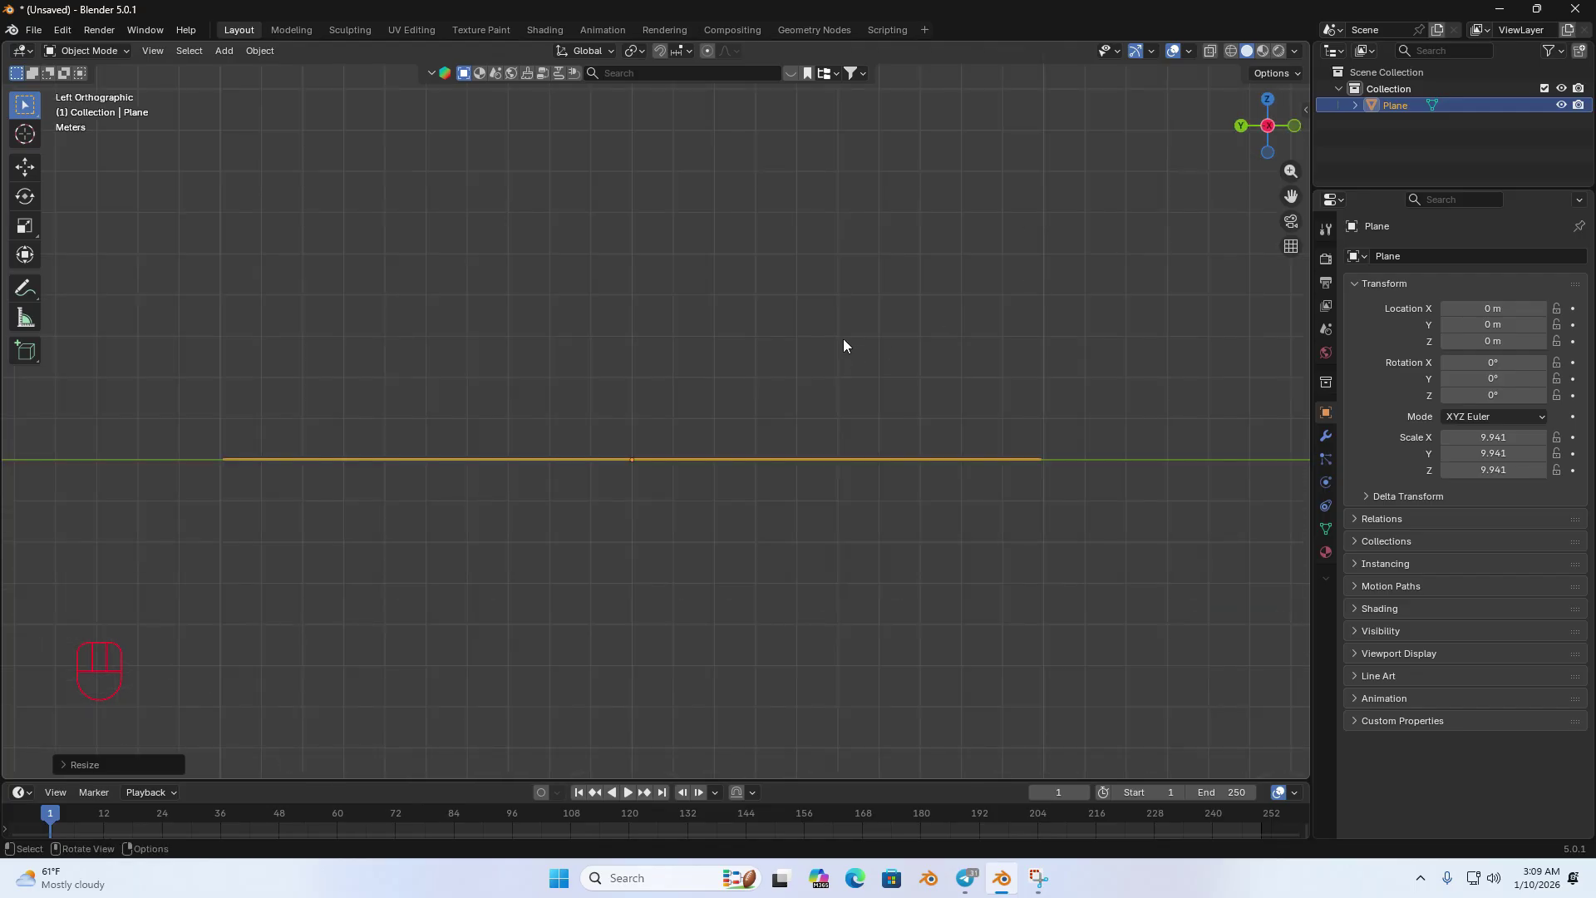
{"action": "middle_click_drag", "start_coordinate": [843, 339], "coordinate": [827, 368]}
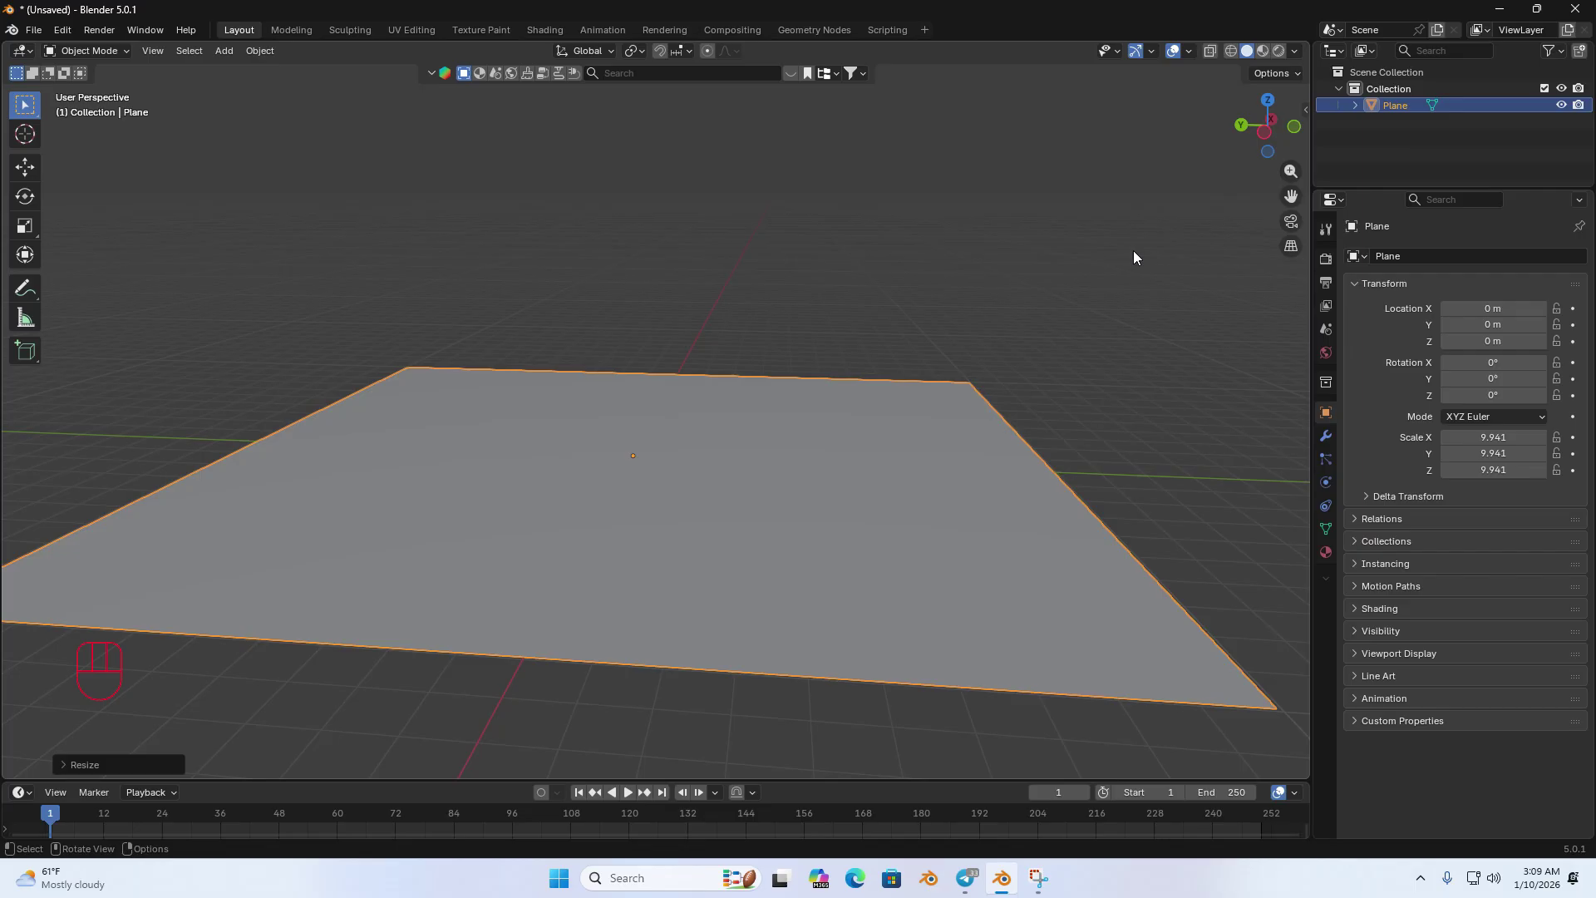
{"action": "middle_click_drag", "start_coordinate": [755, 356], "coordinate": [511, 399]}
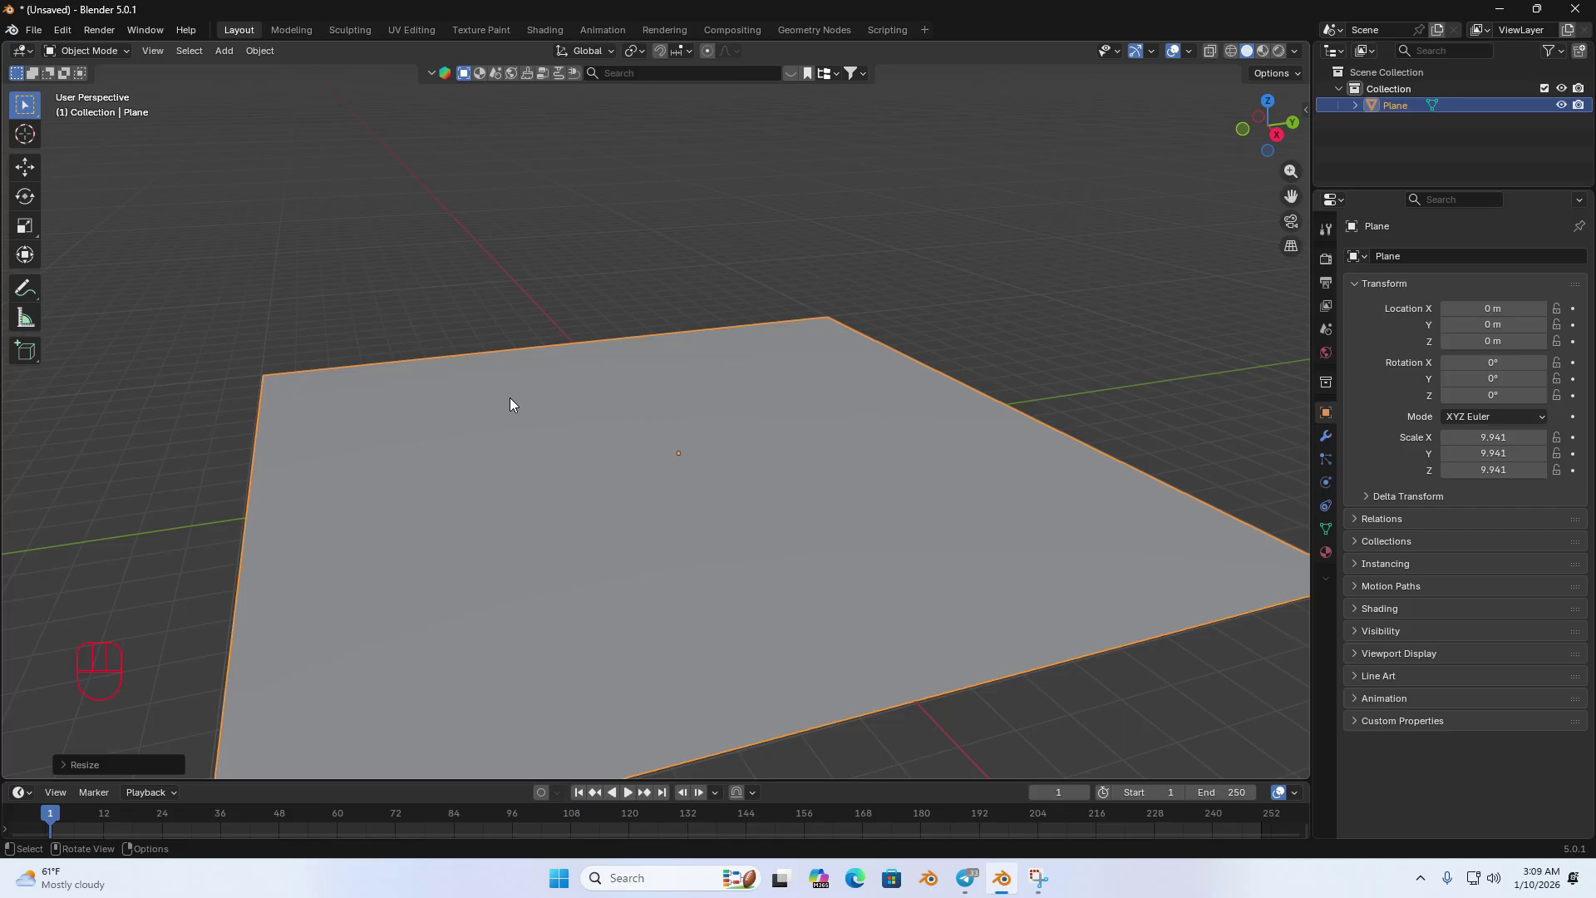
Step: Add a cube at the centre of the floor plane and flatten it along X to a scale of about 0.03
{"action": "middle_click_drag", "start_coordinate": [511, 404], "coordinate": [625, 432]}
{"action": "key", "text": "shift+a"}
{"action": "mouse_move", "coordinate": [625, 433]}
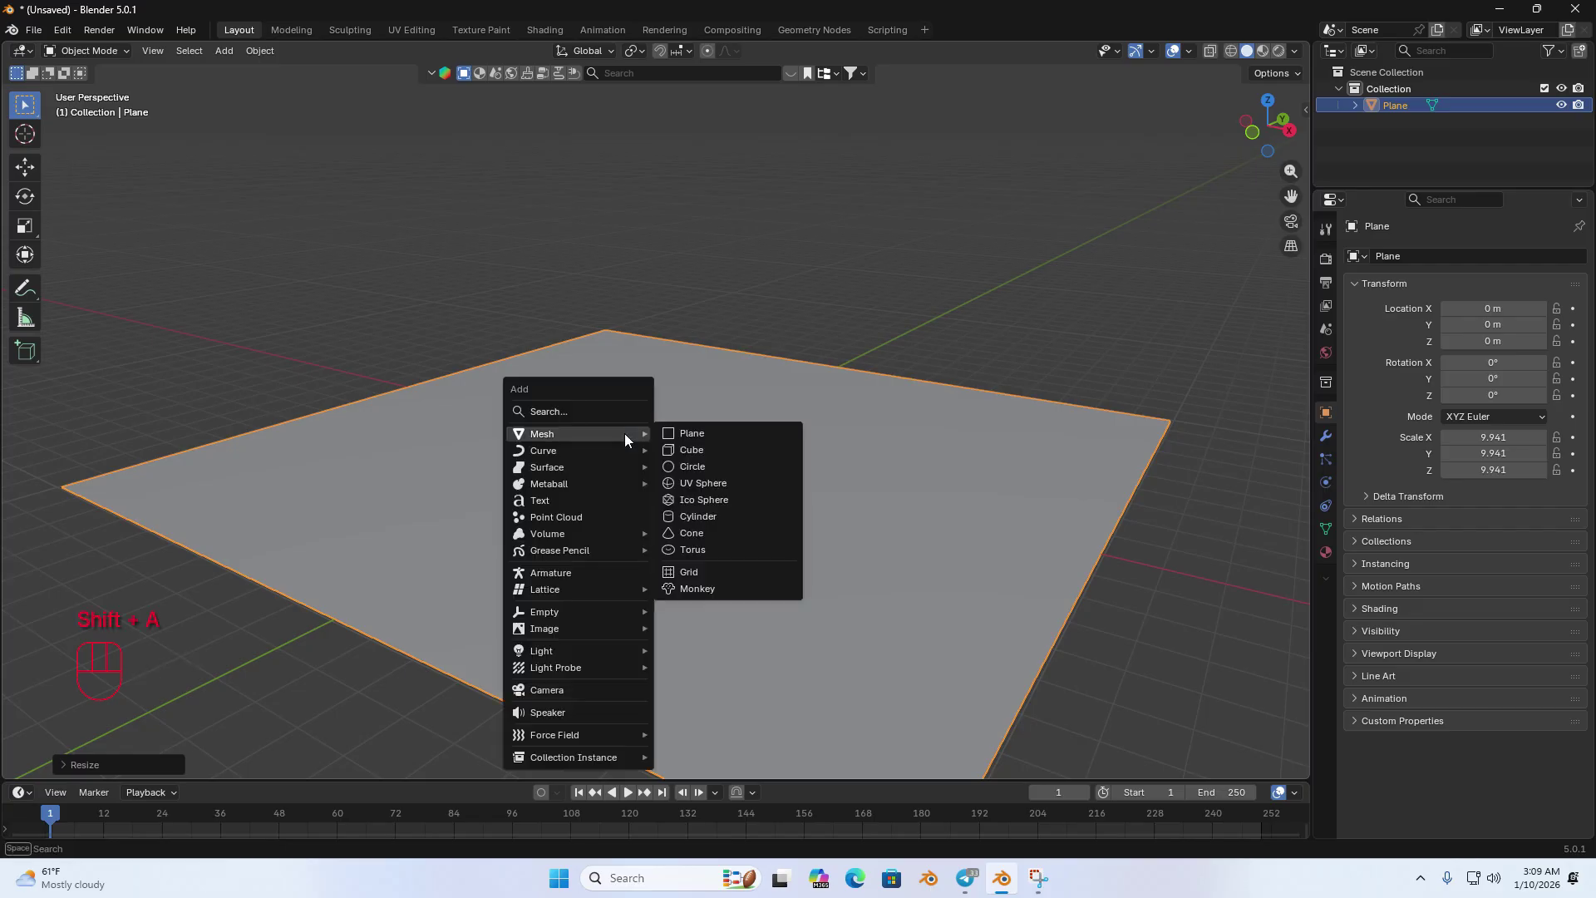
{"action": "left_click", "coordinate": [683, 449]}
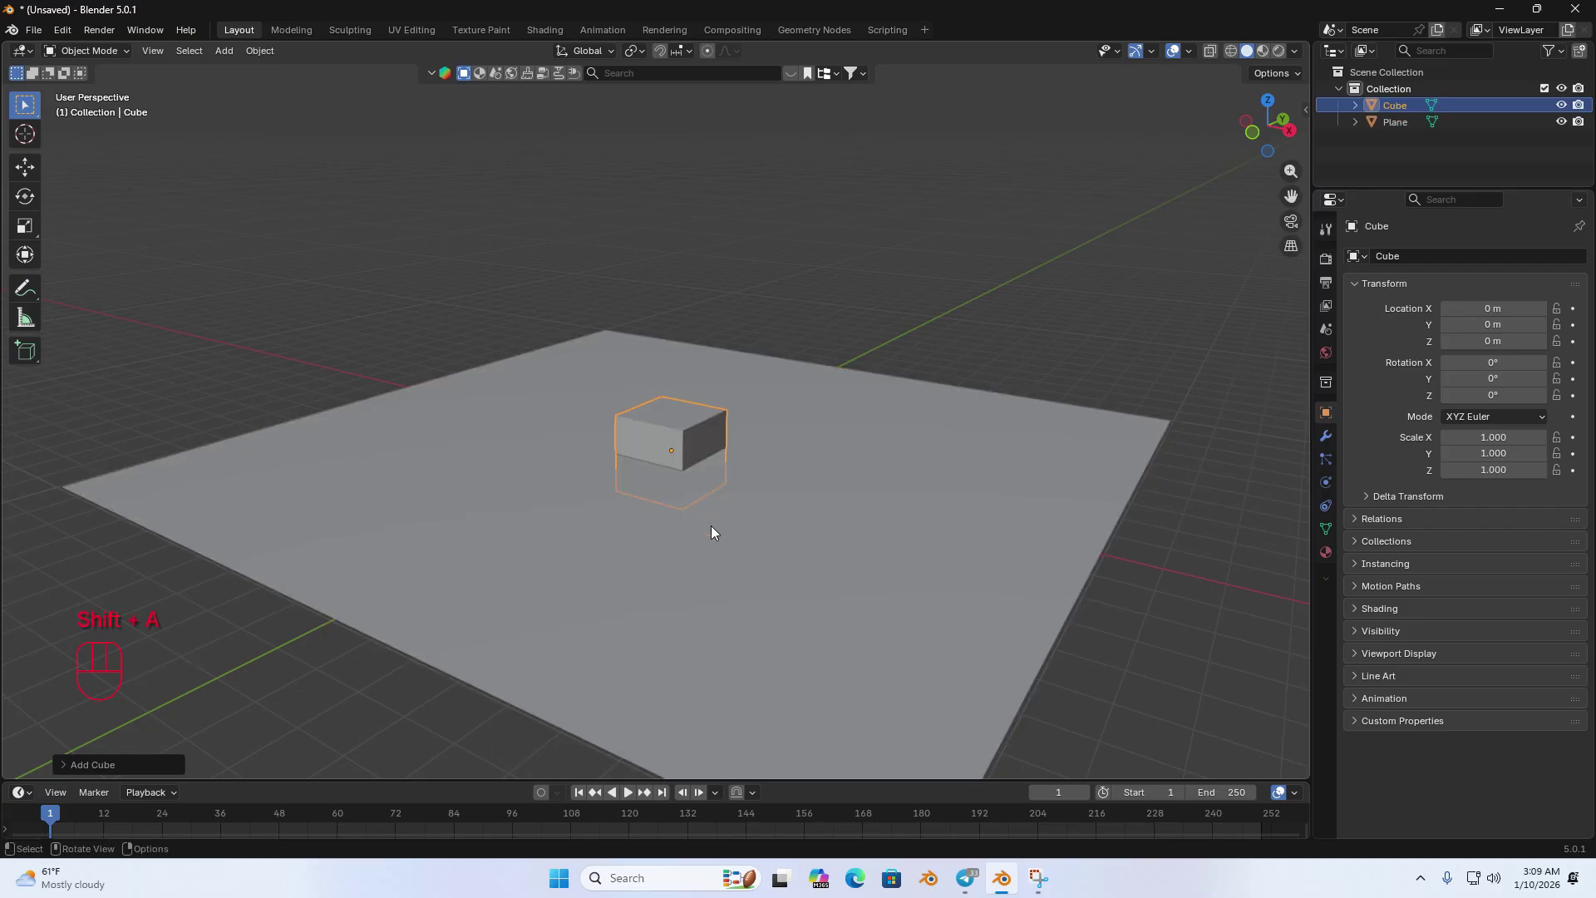
{"action": "middle_click_drag", "start_coordinate": [710, 526], "coordinate": [945, 489]}
{"action": "scroll", "coordinate": [645, 526], "scroll_direction": "up", "scroll_amount": 3}
{"action": "key", "text": "s"}
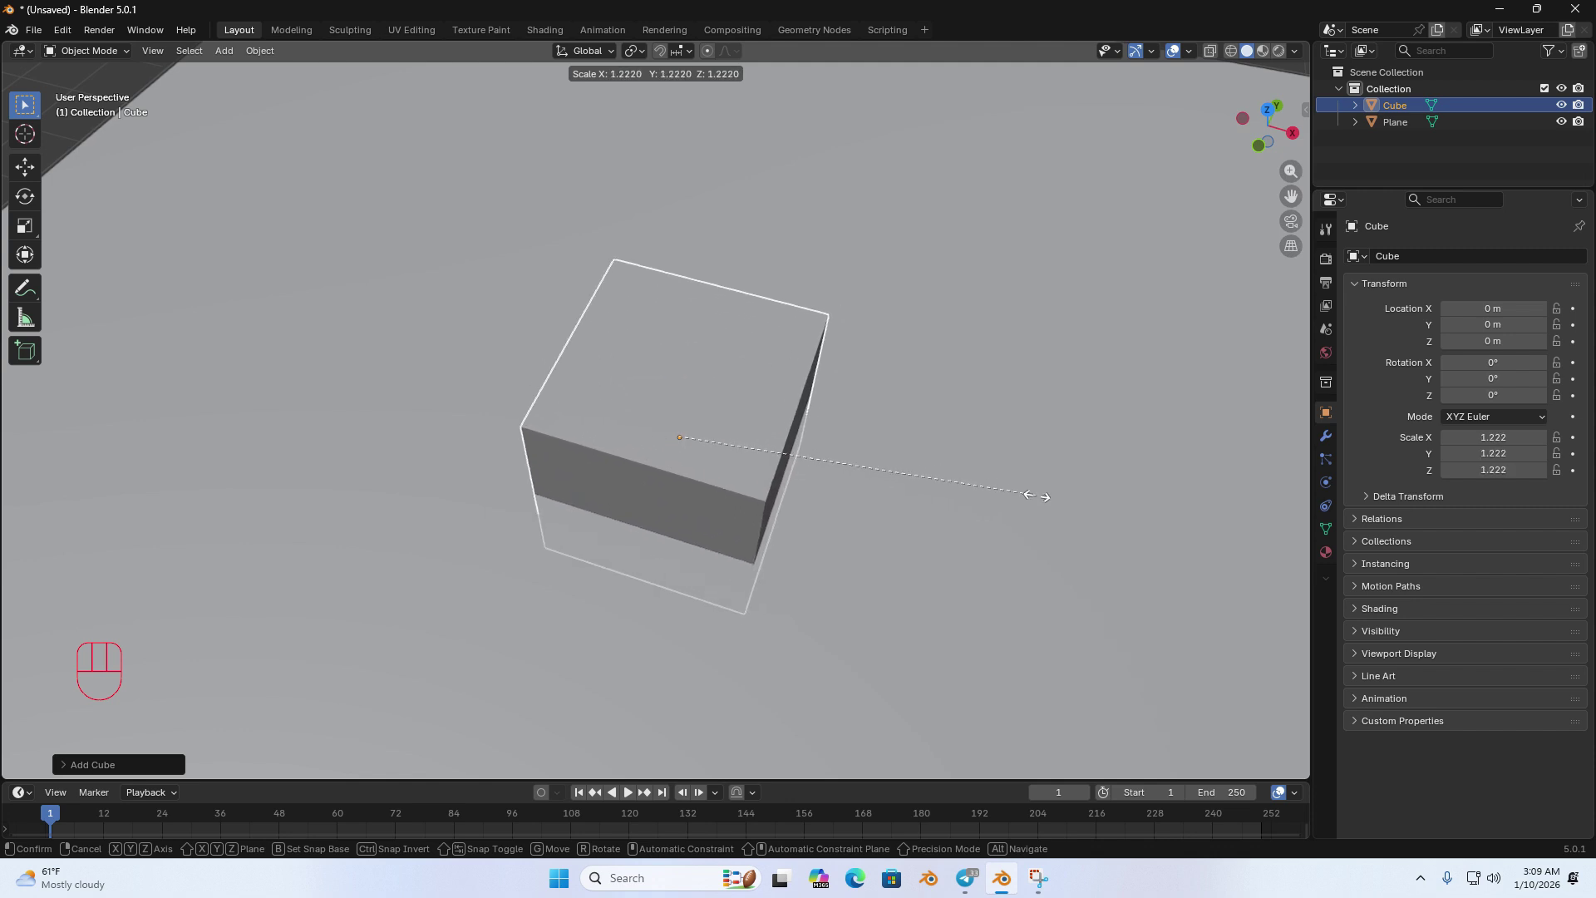
{"action": "key", "text": "x"}
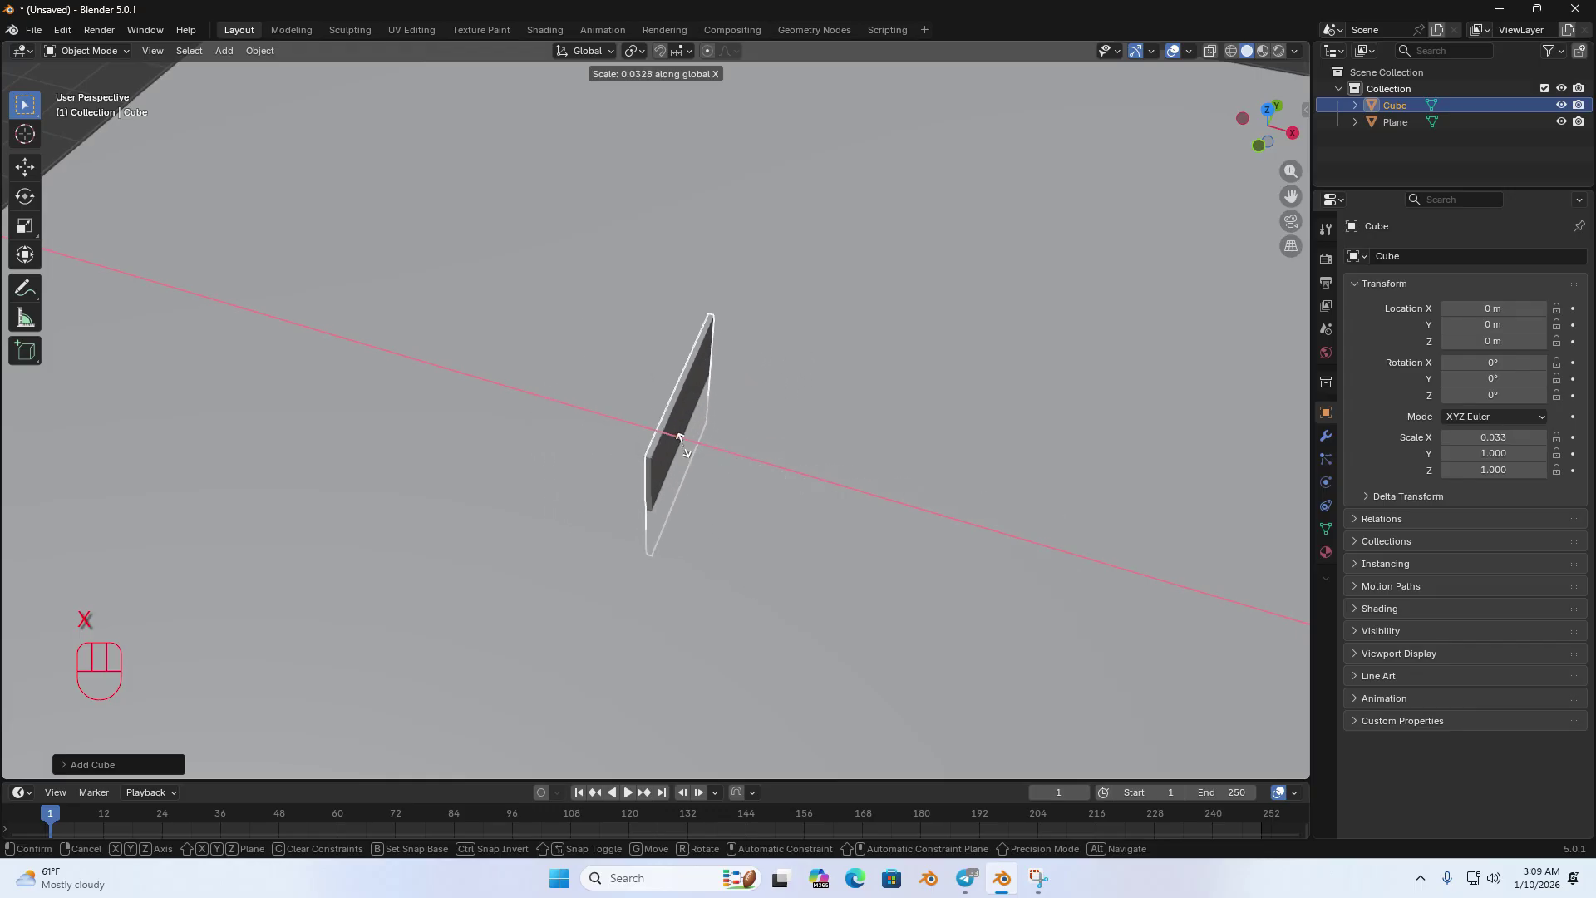
{"action": "left_click", "coordinate": [681, 445]}
Step: Stretch the thin panel along Y to a scale of about 2.48
{"action": "middle_click_drag", "start_coordinate": [682, 447], "coordinate": [522, 467]}
{"action": "middle_click_drag", "start_coordinate": [512, 463], "coordinate": [660, 503]}
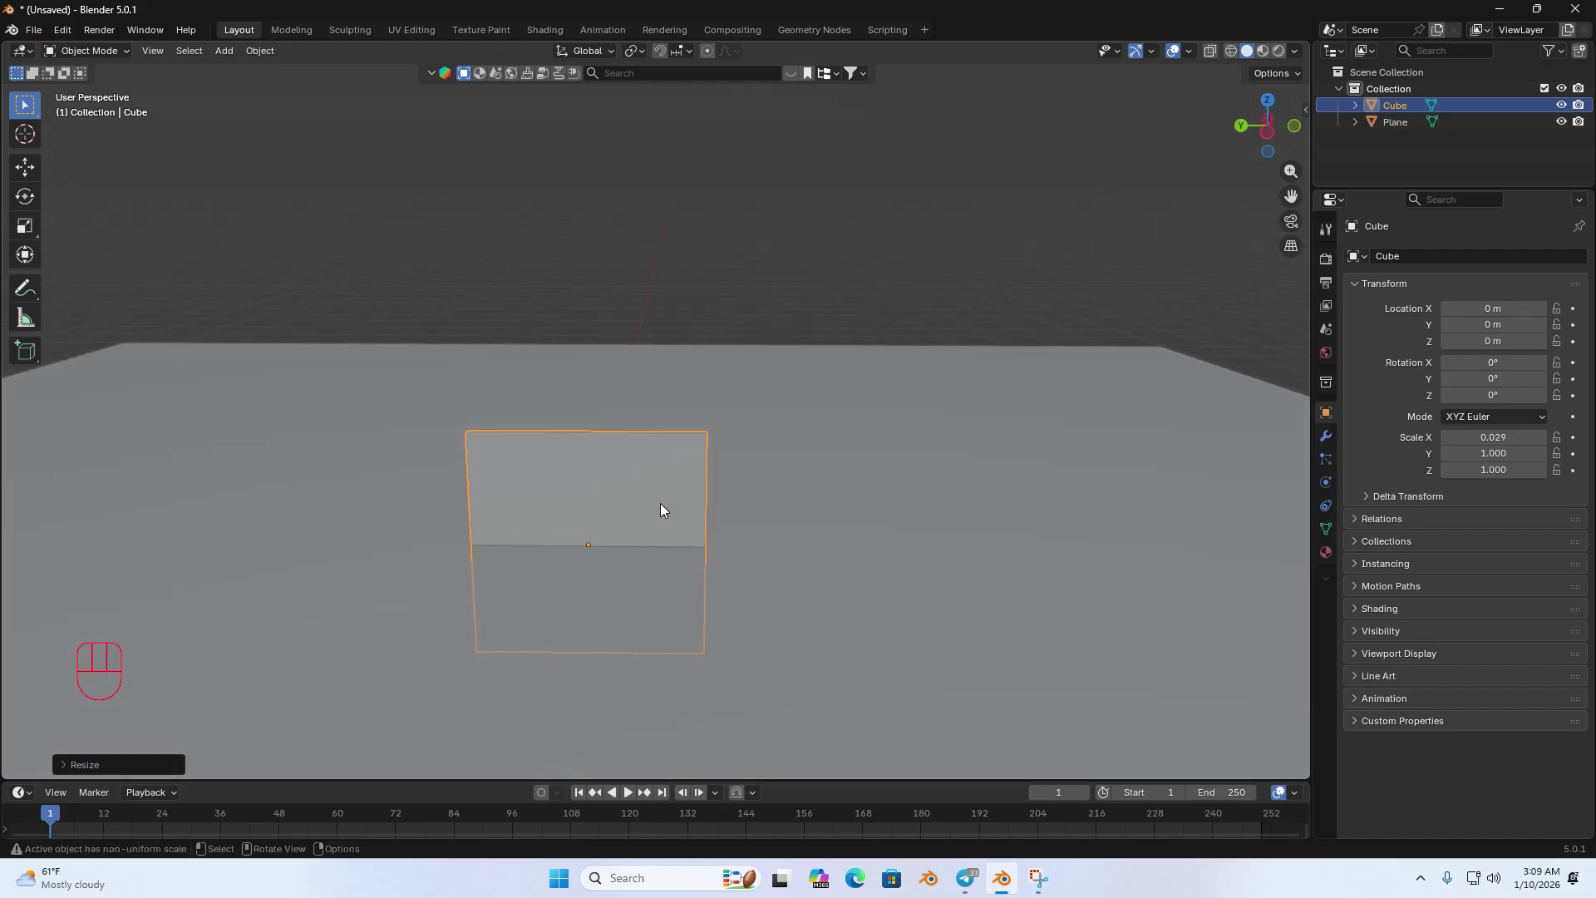
{"action": "key", "text": "s"}
{"action": "key", "text": "y"}
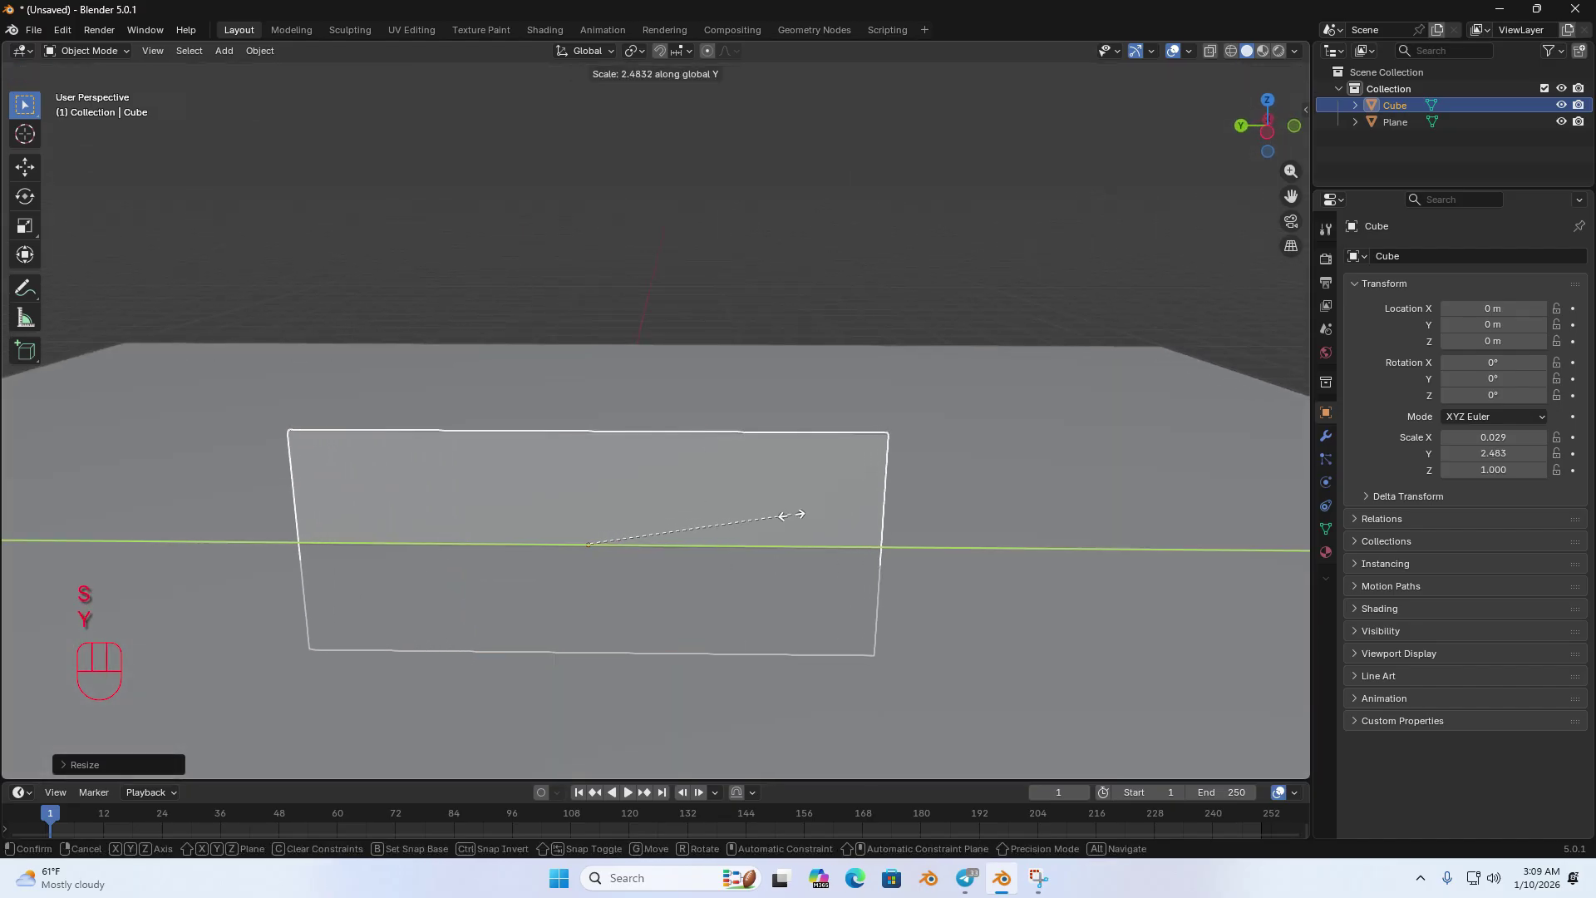
{"action": "left_click", "coordinate": [792, 515]}
Step: Raise the panel along Z by about 1.33 m so it clears the floor plane
{"action": "middle_click_drag", "start_coordinate": [787, 521], "coordinate": [674, 515]}
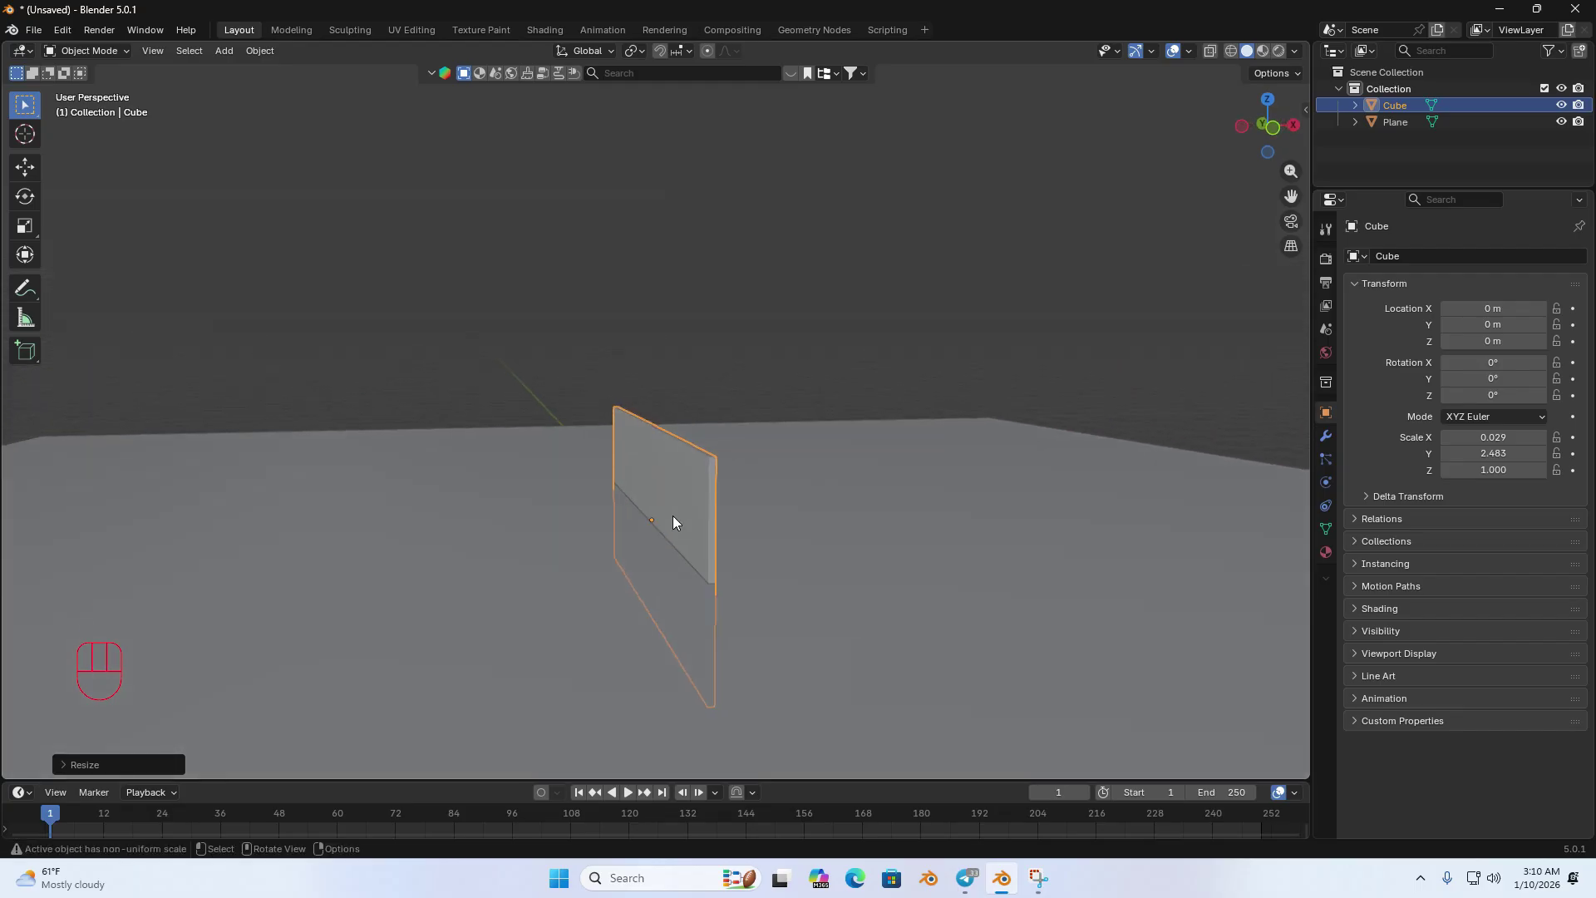
{"action": "key", "text": "g"}
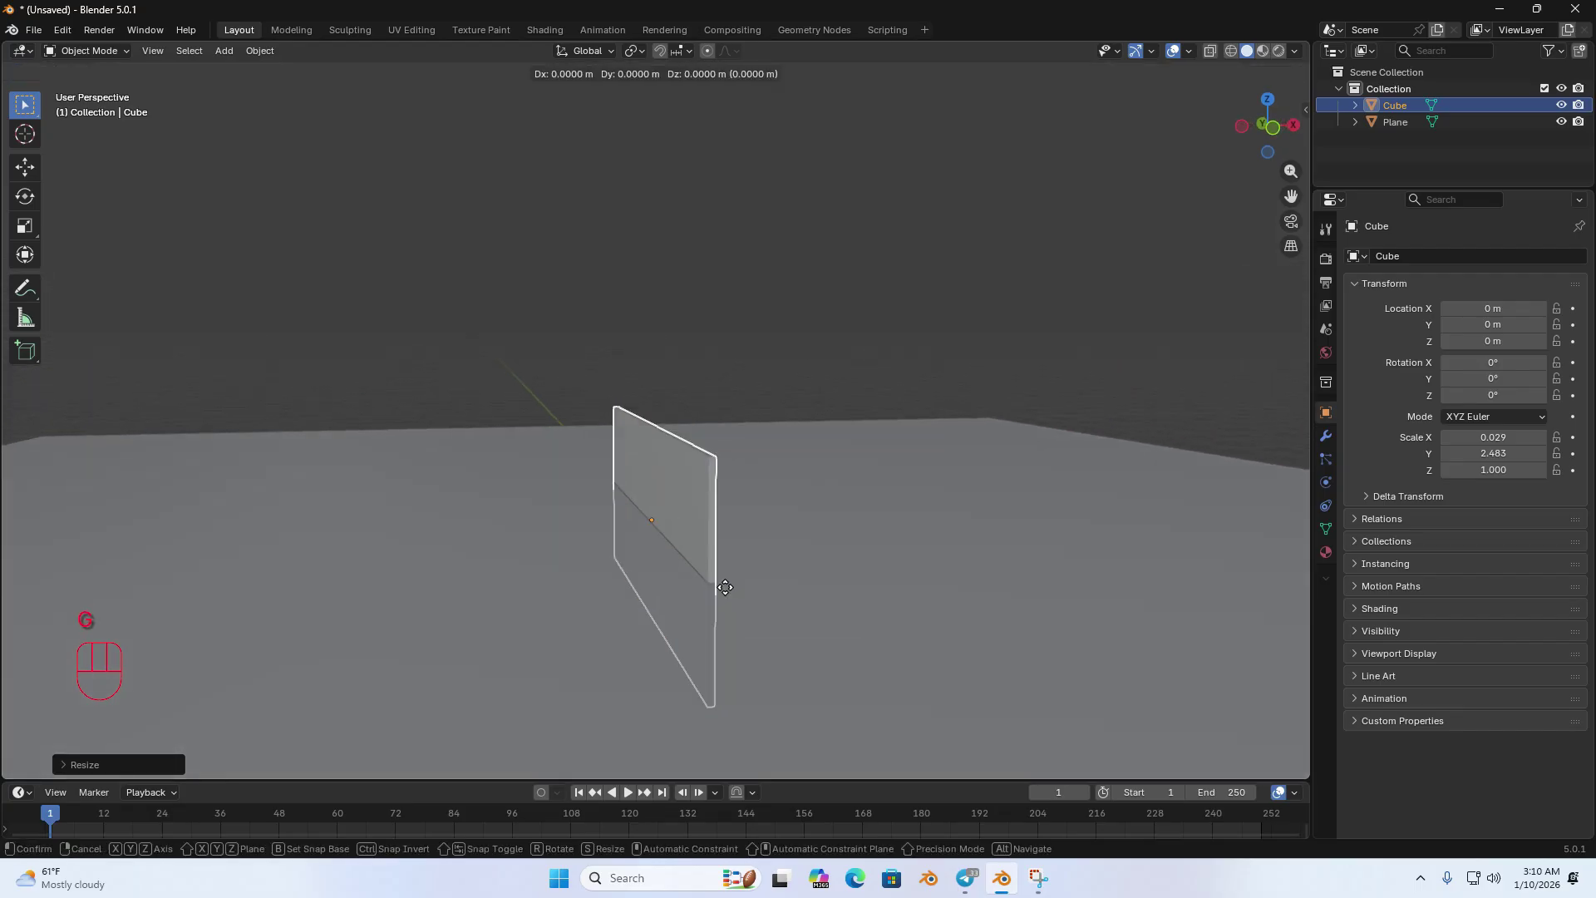
{"action": "key", "text": "z"}
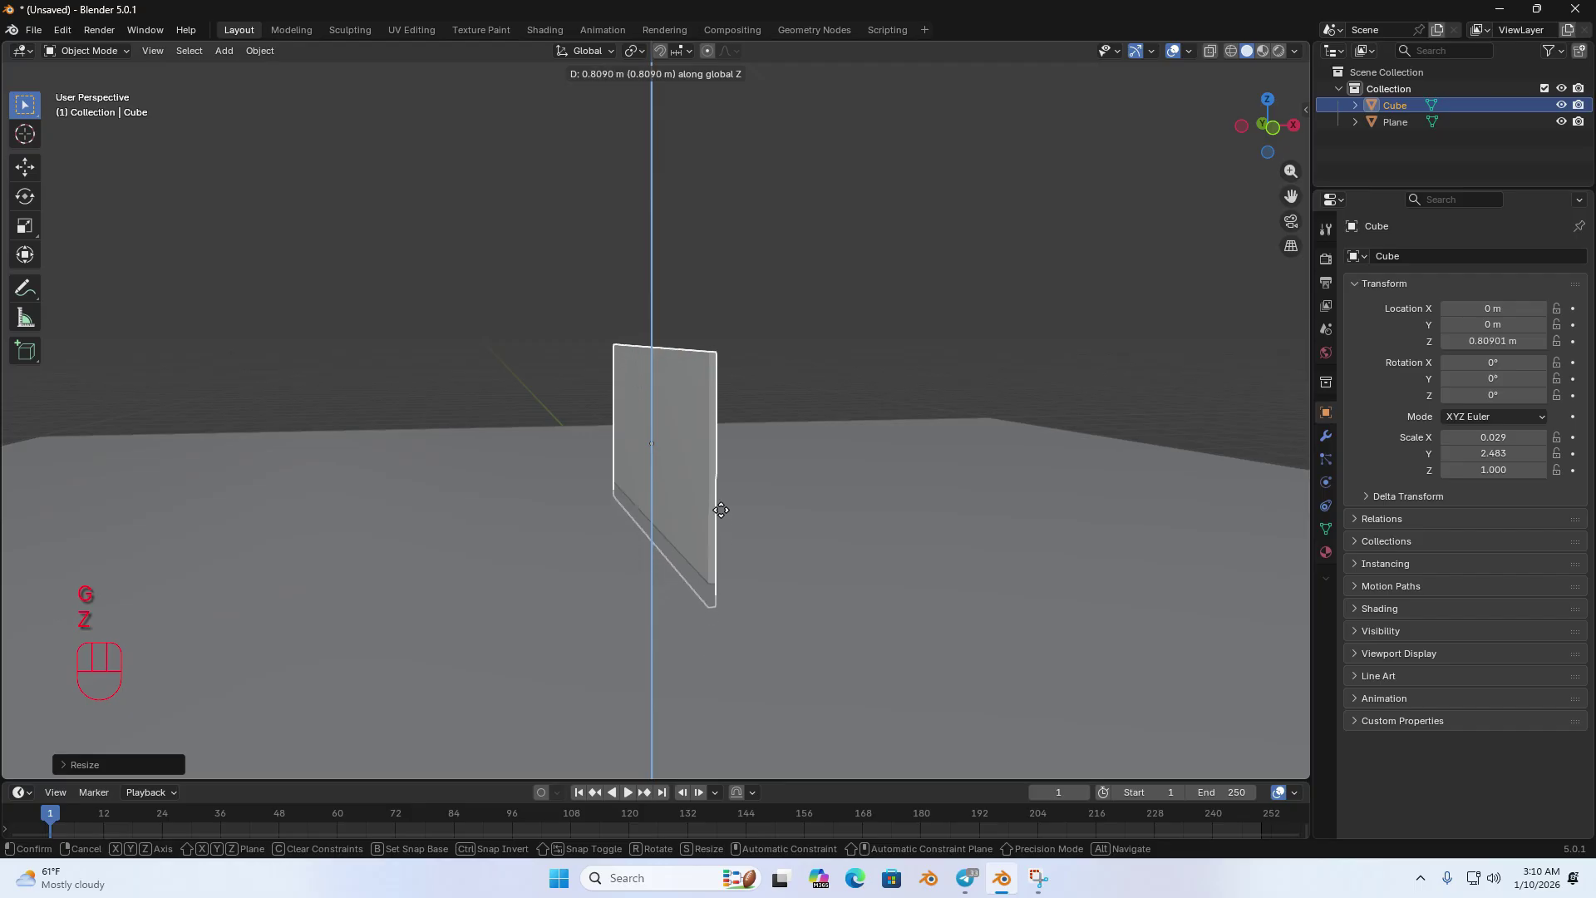
{"action": "left_click", "coordinate": [722, 464]}
Step: Select the floor plane and the upright panel together, then clear the selection
{"action": "middle_click_drag", "start_coordinate": [711, 480], "coordinate": [696, 456]}
{"action": "middle_click_drag", "start_coordinate": [969, 281], "coordinate": [836, 369]}
{"action": "left_click", "coordinate": [747, 599]}
{"action": "middle_click_drag", "start_coordinate": [746, 598], "coordinate": [700, 490]}
{"action": "left_click", "coordinate": [637, 402], "text": "shift"}
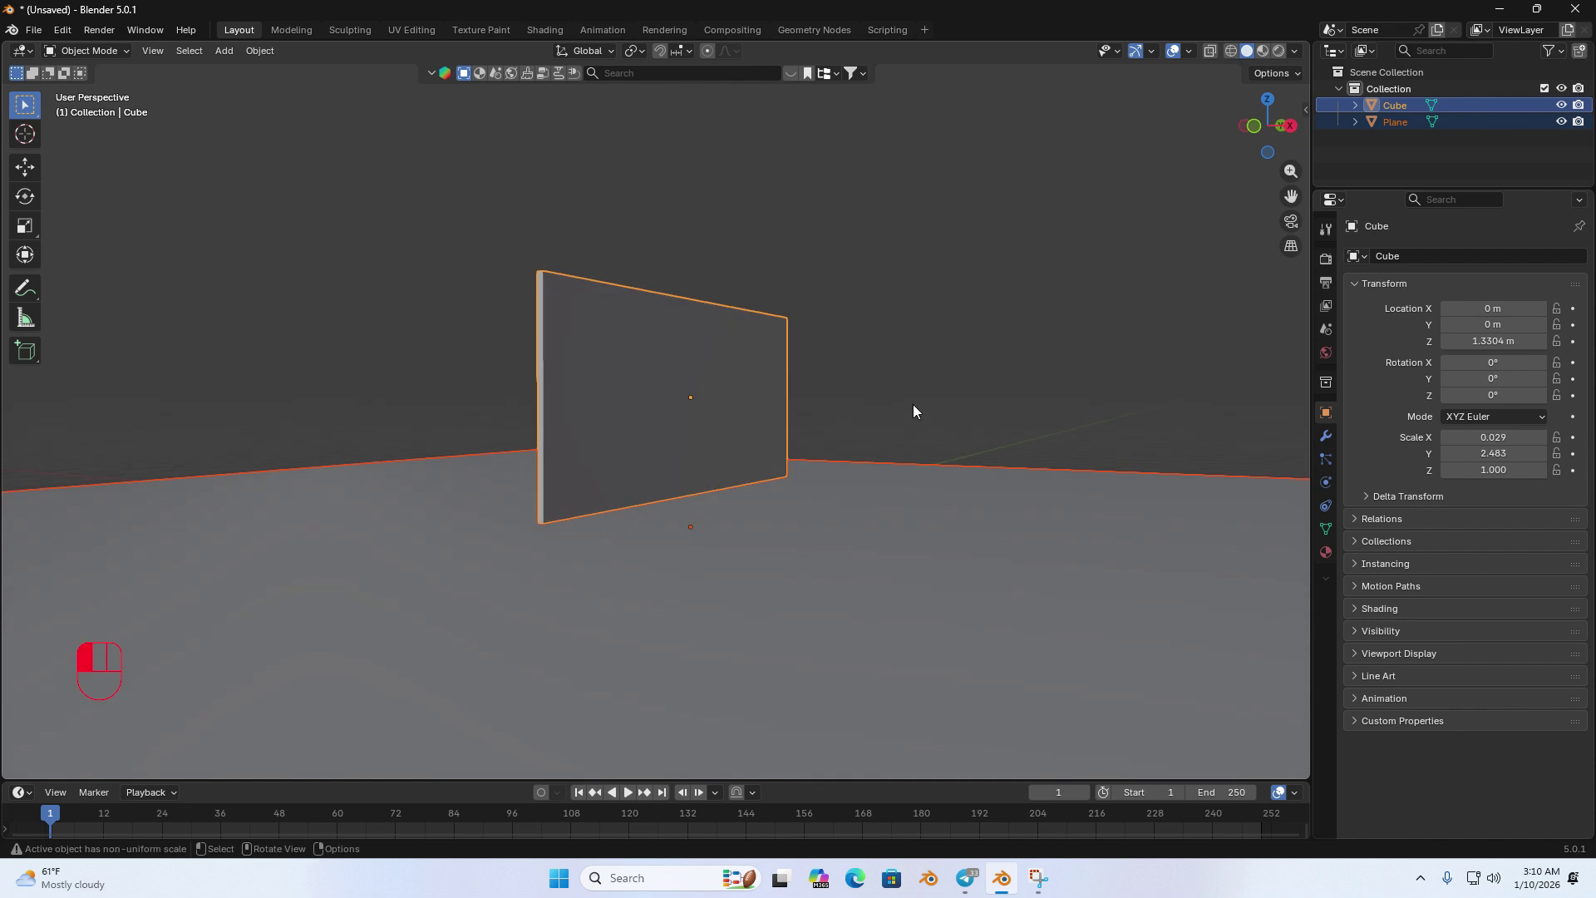
{"action": "left_click", "coordinate": [915, 410]}
Step: Reselect the upright panel and lower it to a Z location of about 1.24 m
{"action": "middle_click_drag", "start_coordinate": [915, 410], "coordinate": [770, 113]}
{"action": "left_click", "coordinate": [686, 509]}
{"action": "key", "text": "g"}
{"action": "left_click", "coordinate": [655, 485]}
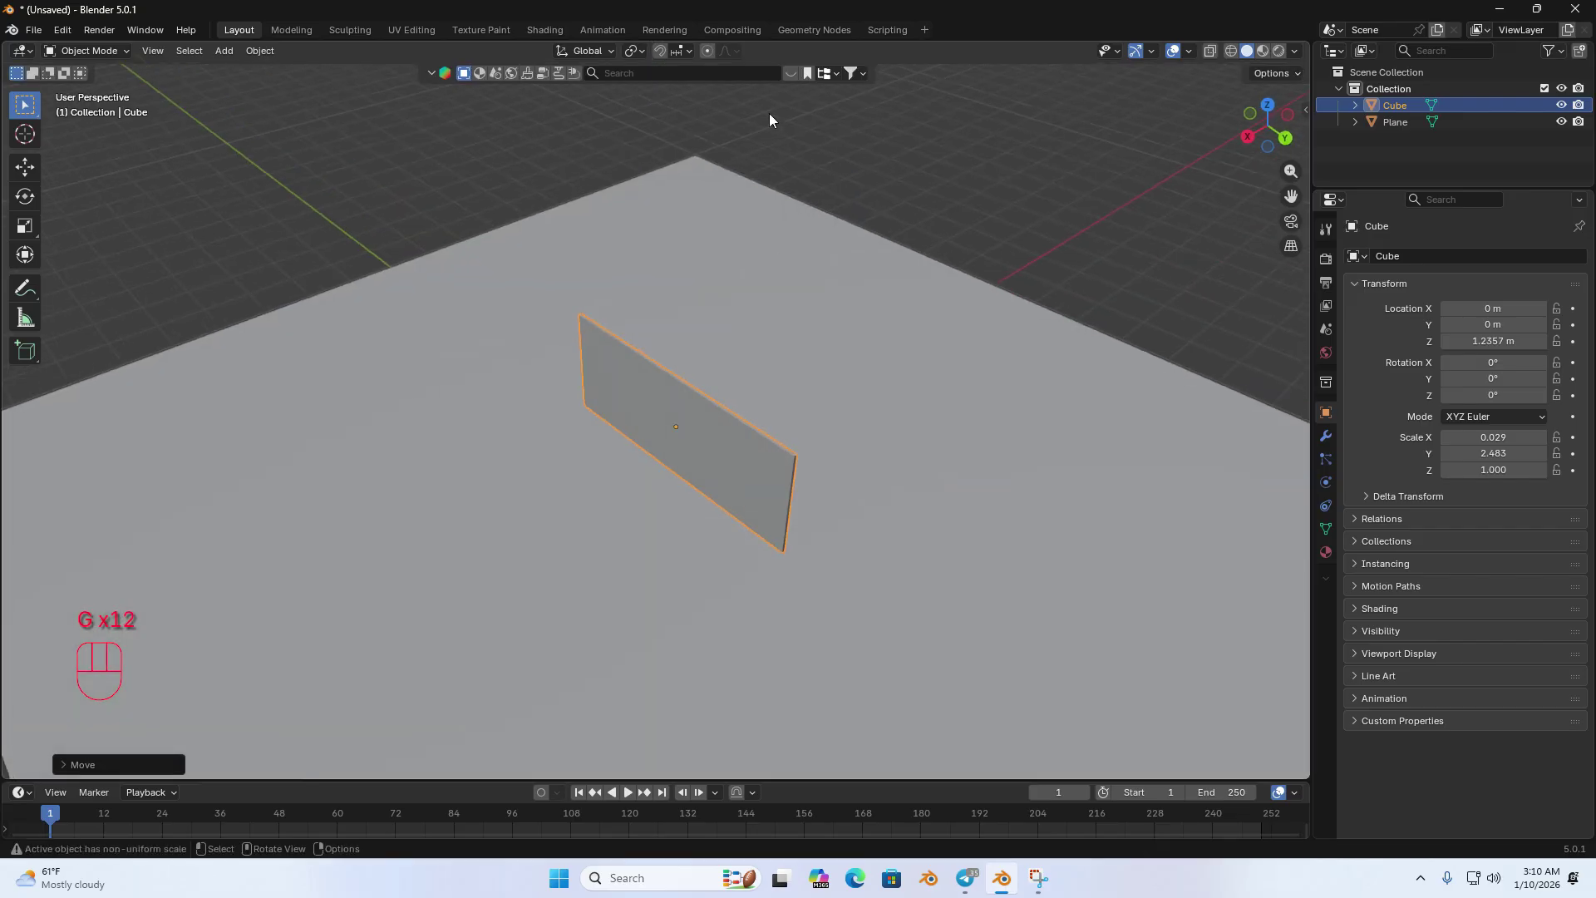
Step: Set the snap target to Face and turn snapping on
{"action": "left_click", "coordinate": [675, 54]}
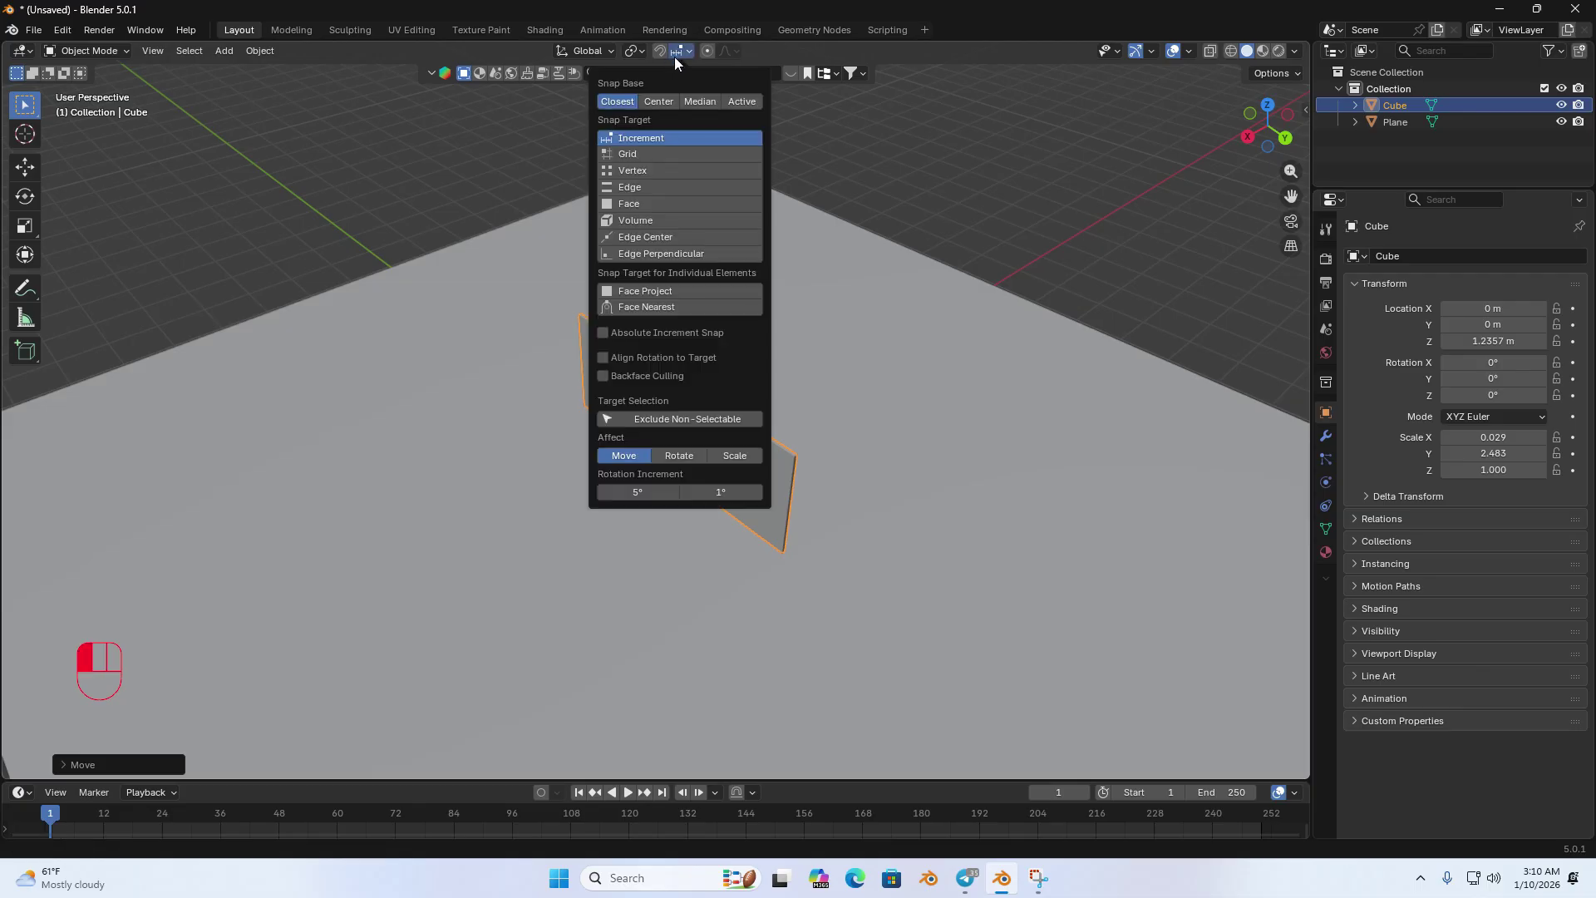
{"action": "left_click", "coordinate": [657, 206]}
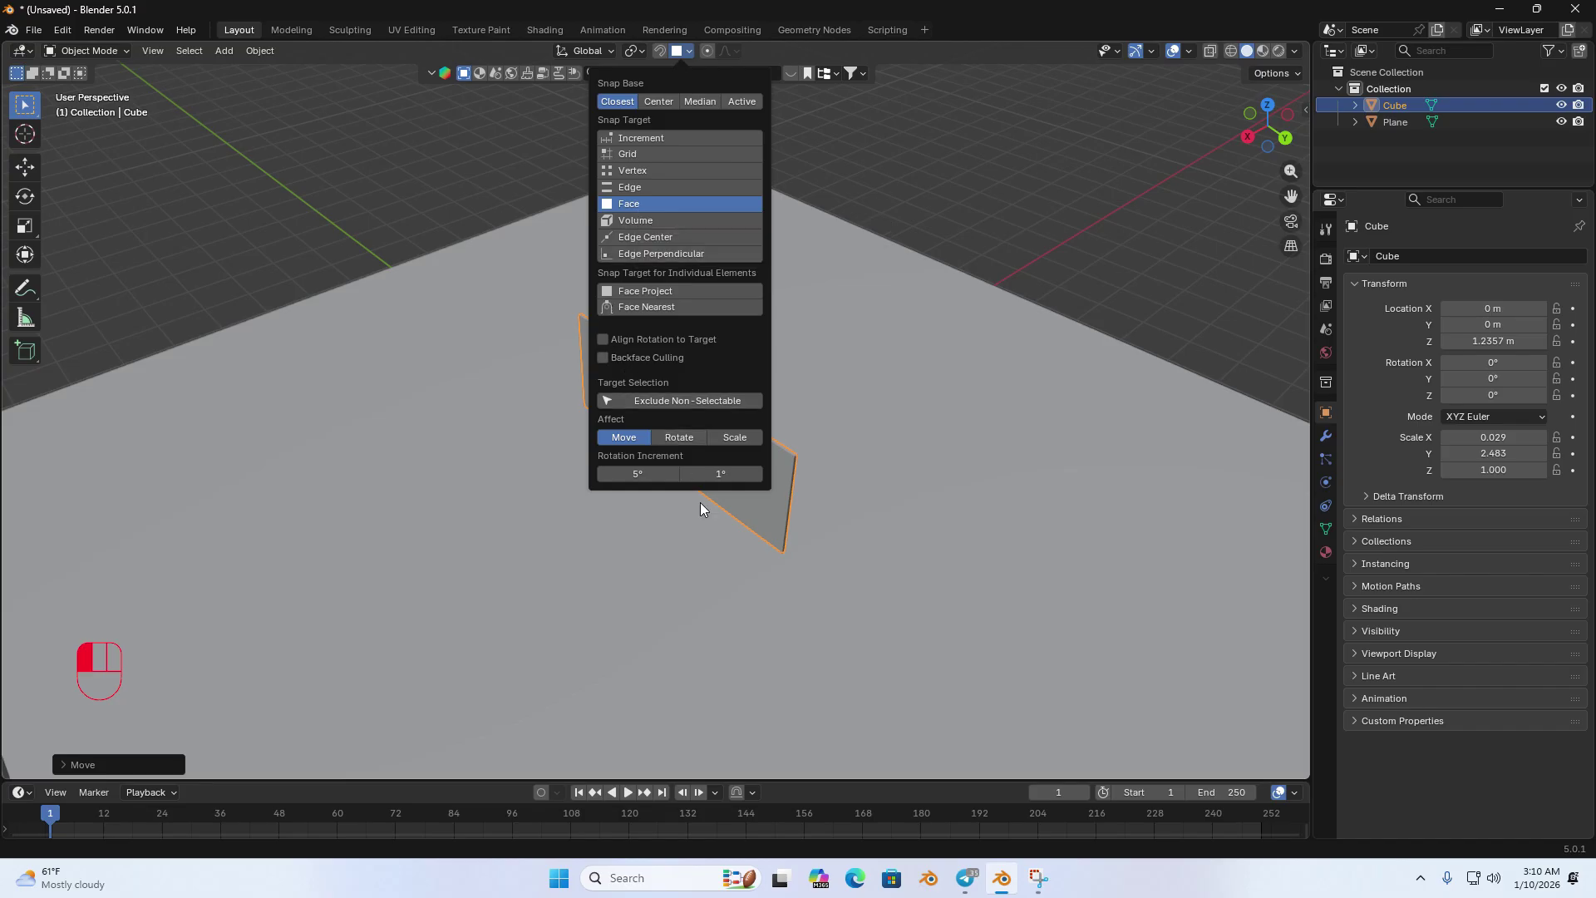
{"action": "middle_click_drag", "start_coordinate": [759, 527], "coordinate": [638, 232]}
{"action": "left_click", "coordinate": [659, 50]}
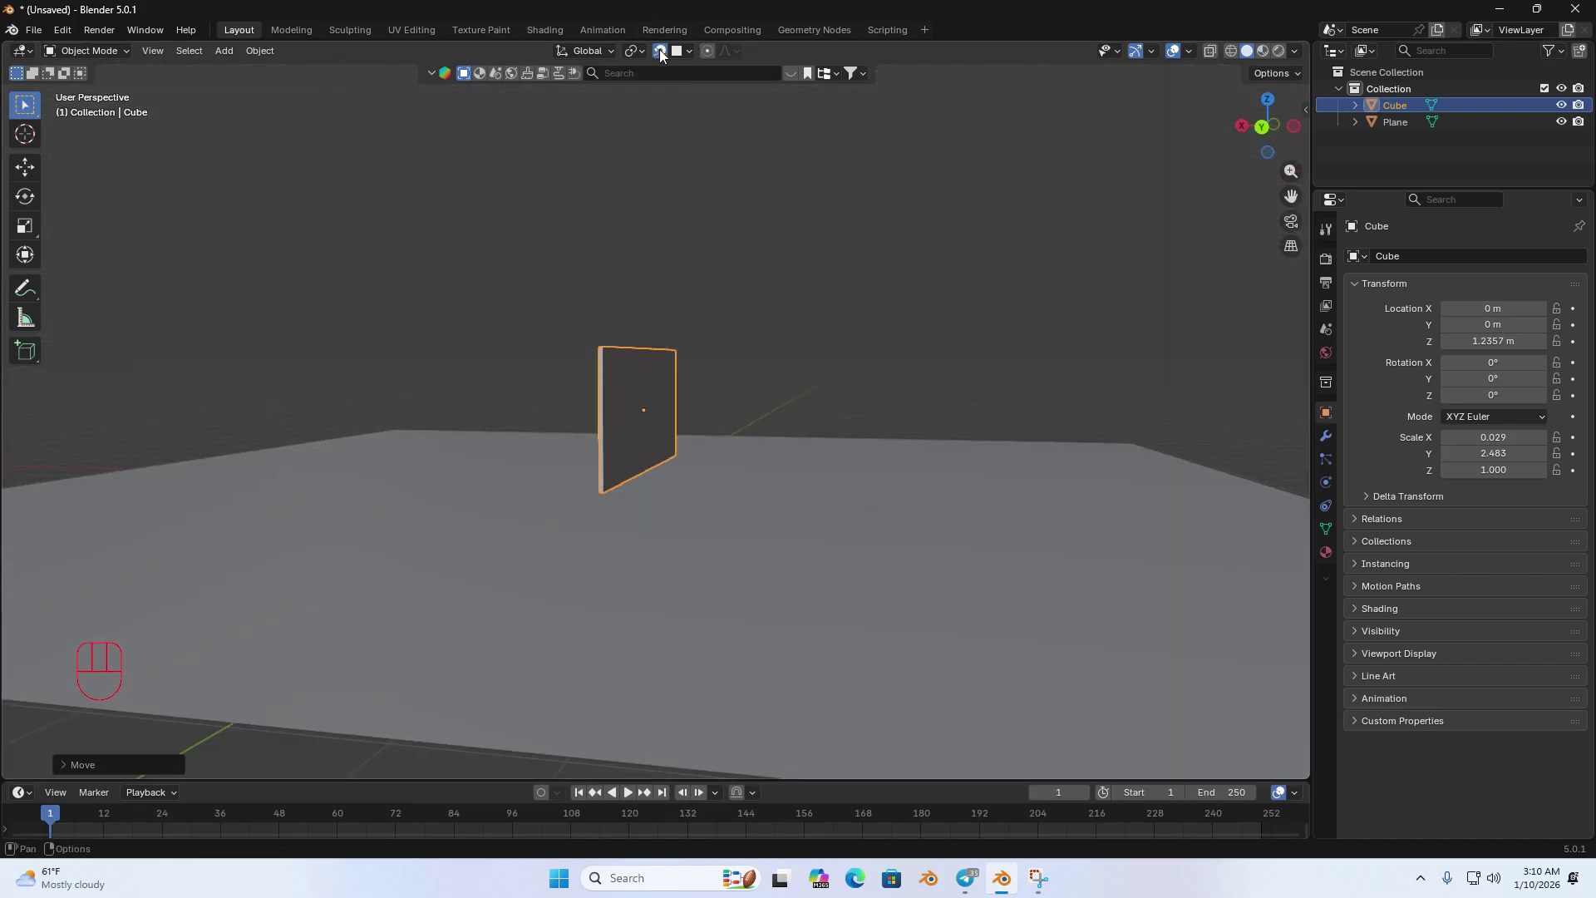
Step: Move the panel so it snaps onto the floor plane at about X -0.94 m, Y 2.23 m
{"action": "key", "text": "g"}
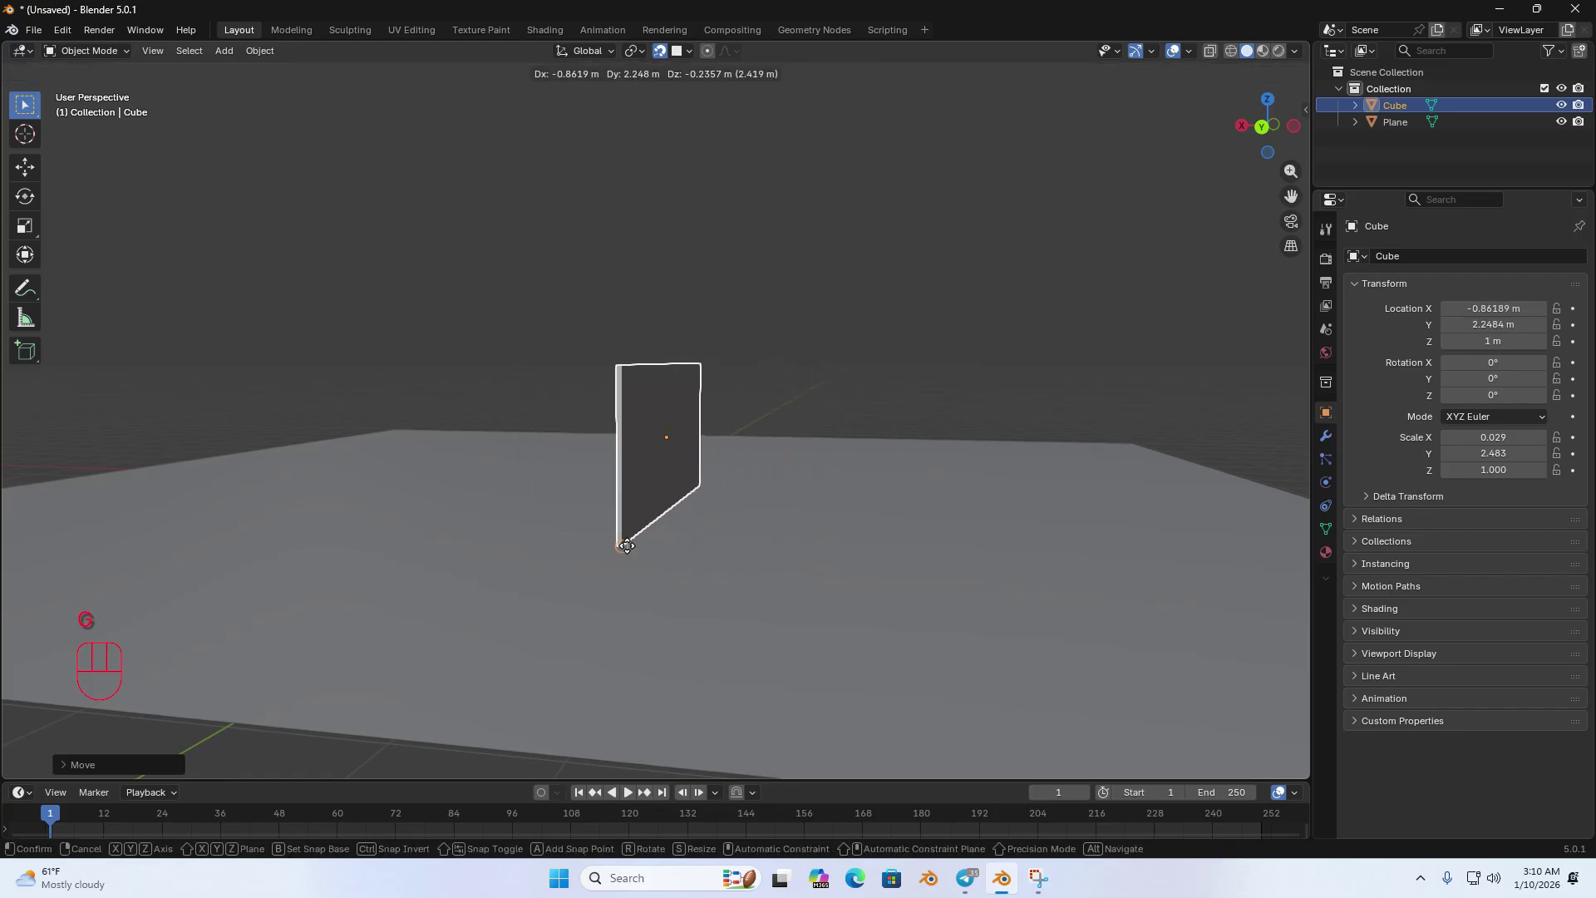
{"action": "left_click", "coordinate": [630, 549]}
{"action": "middle_click_drag", "start_coordinate": [630, 548], "coordinate": [635, 506]}
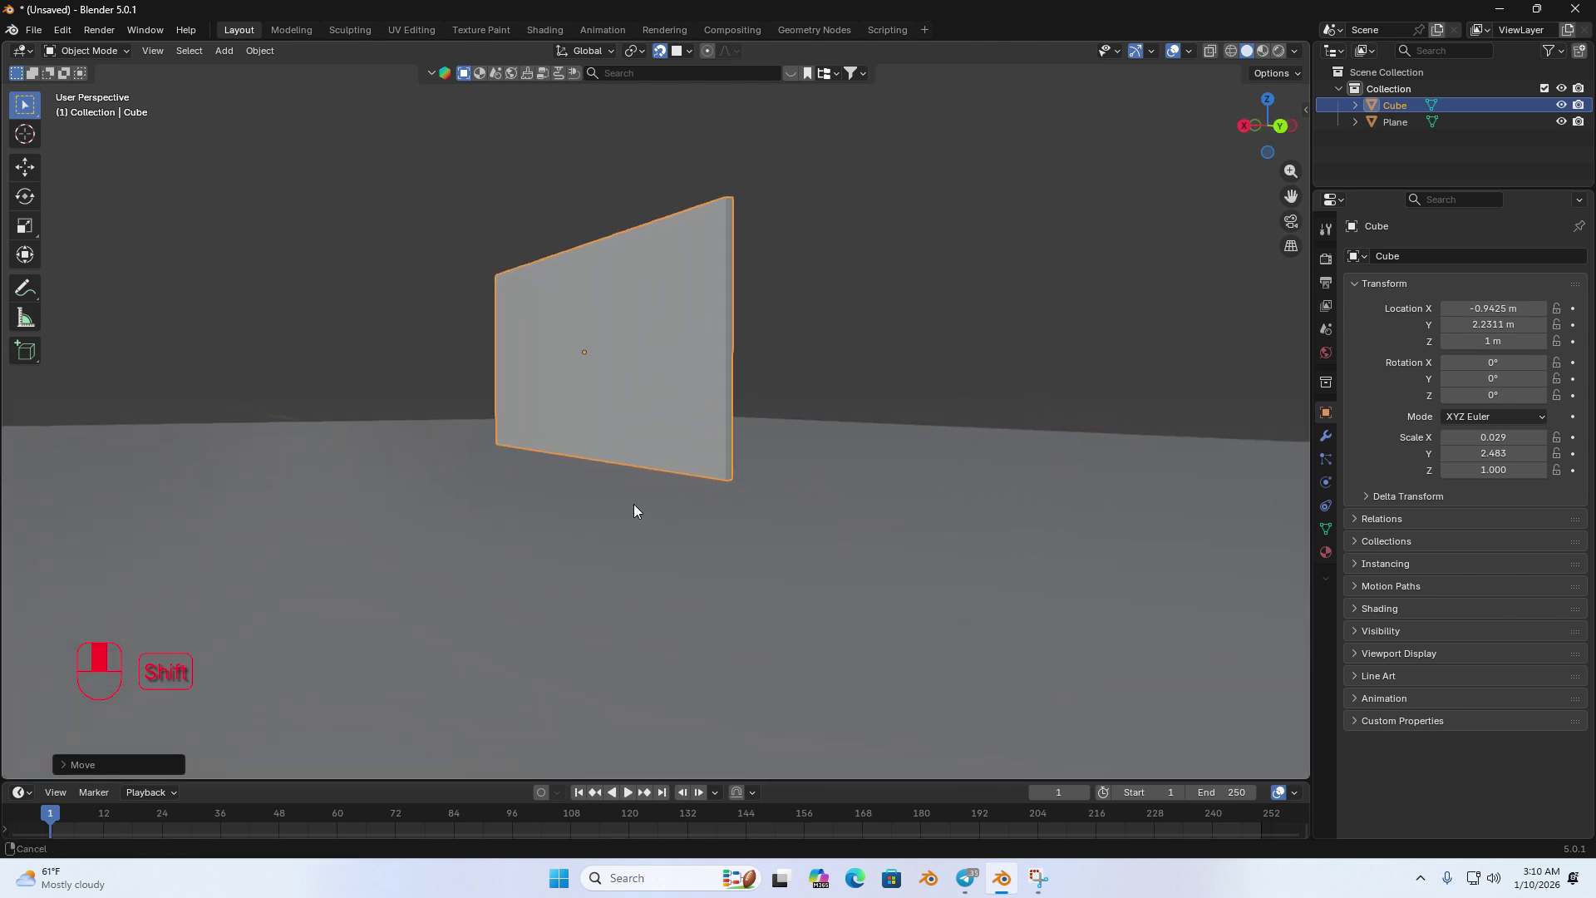
Step: Duplicate the panel and shift the copy along X to about 2.01 m, parallel to the original wall
{"action": "scroll", "coordinate": [628, 510], "scroll_direction": "up", "scroll_amount": 3}
{"action": "middle_click_drag", "start_coordinate": [655, 563], "coordinate": [879, 480], "text": "shift"}
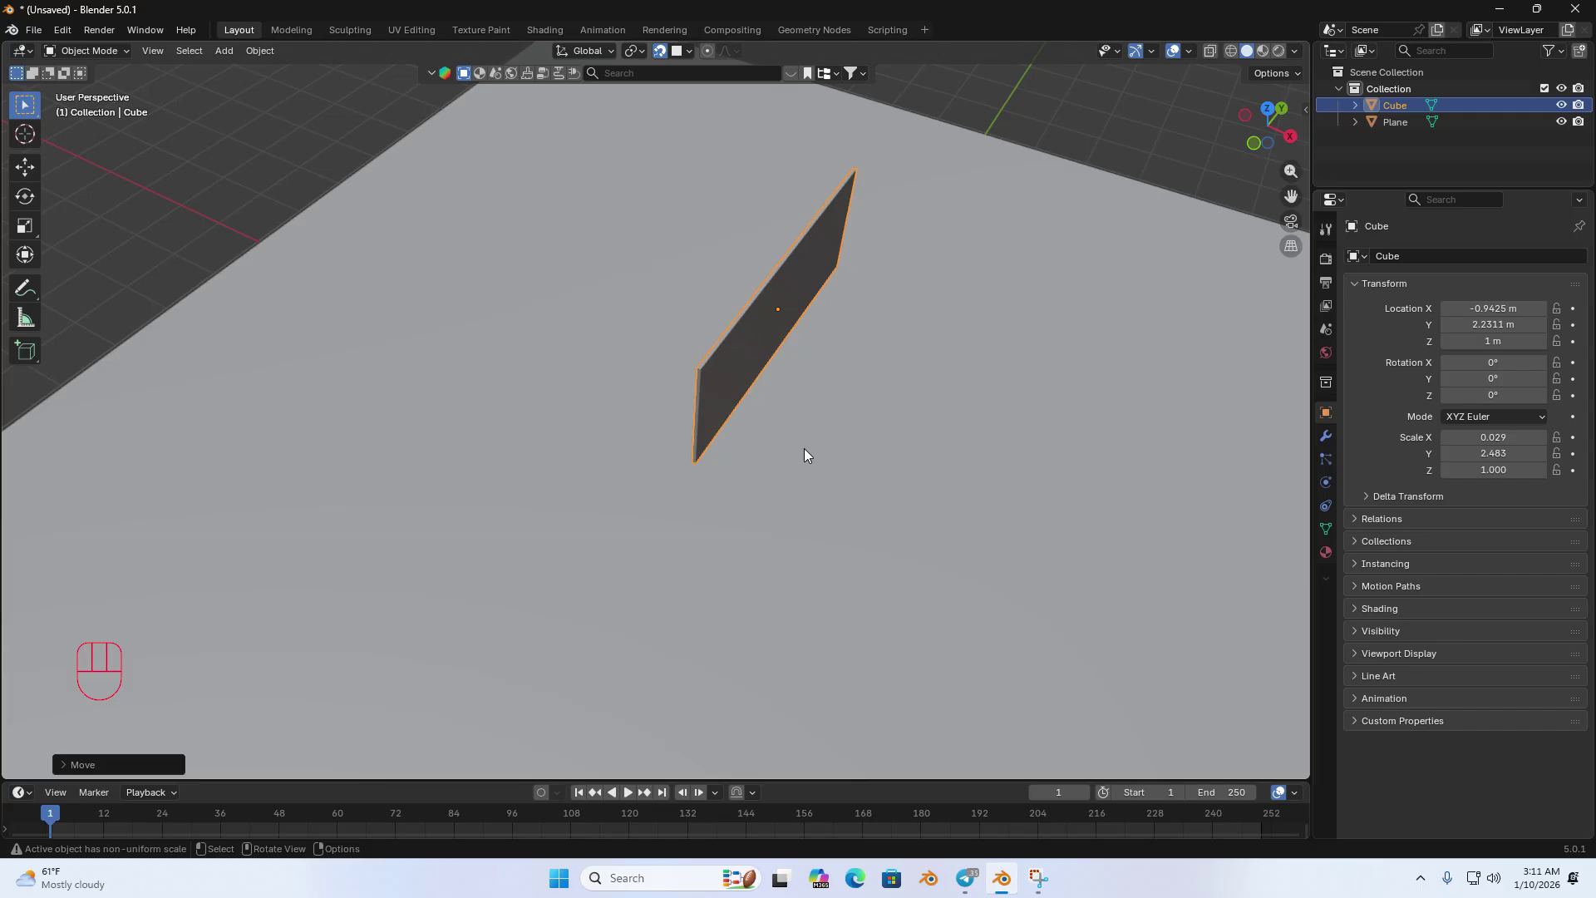
{"action": "middle_click_drag", "start_coordinate": [806, 454], "coordinate": [690, 372]}
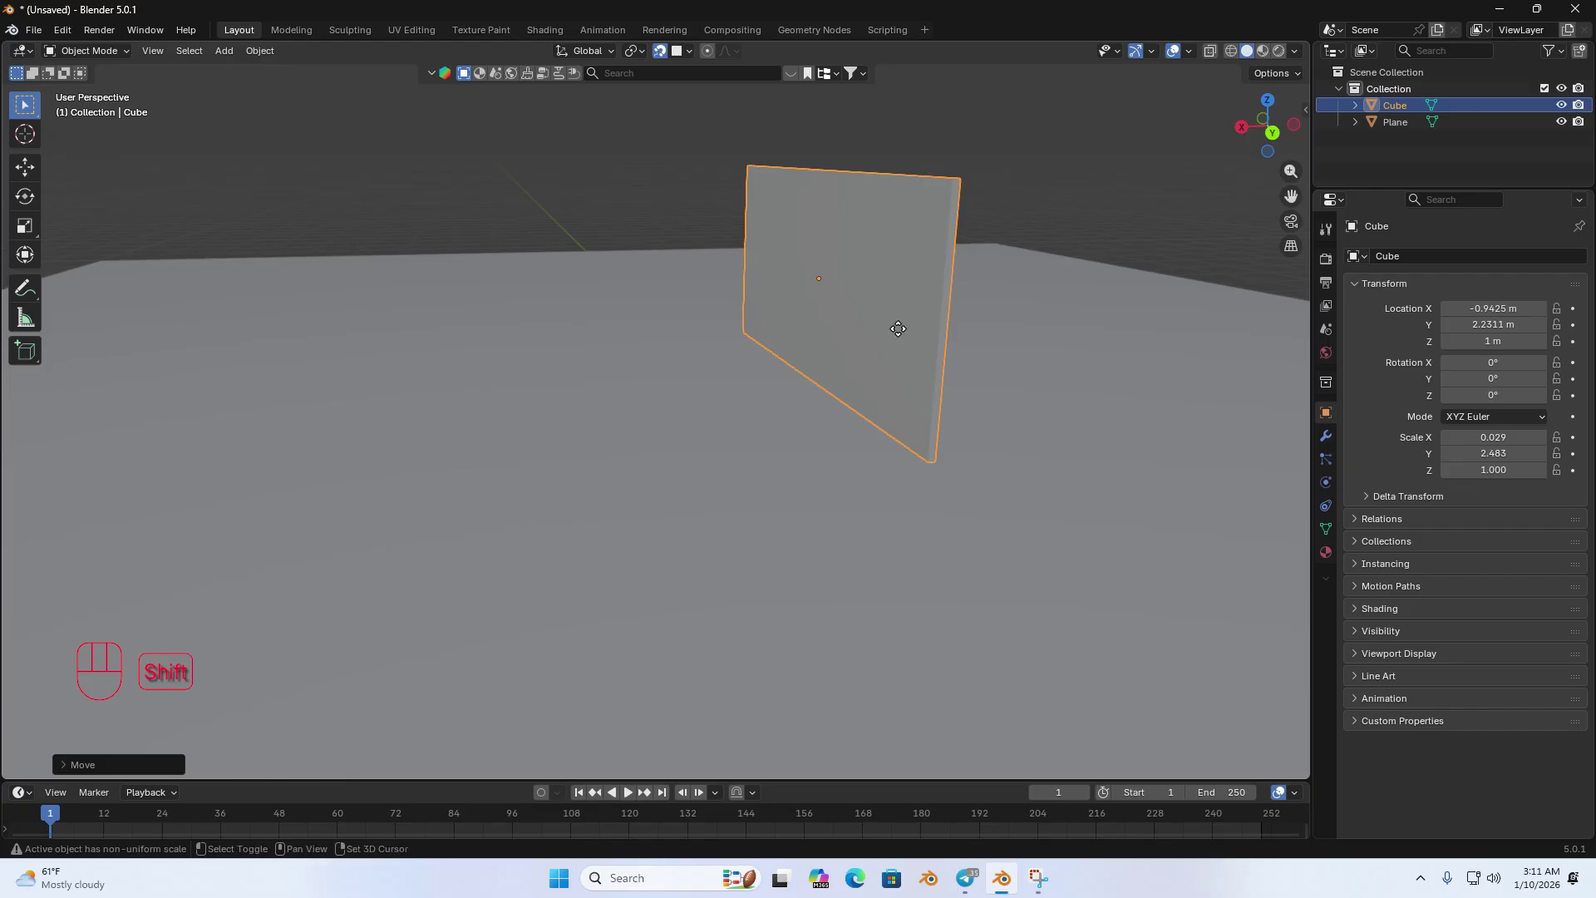
{"action": "key", "text": "shift+d"}
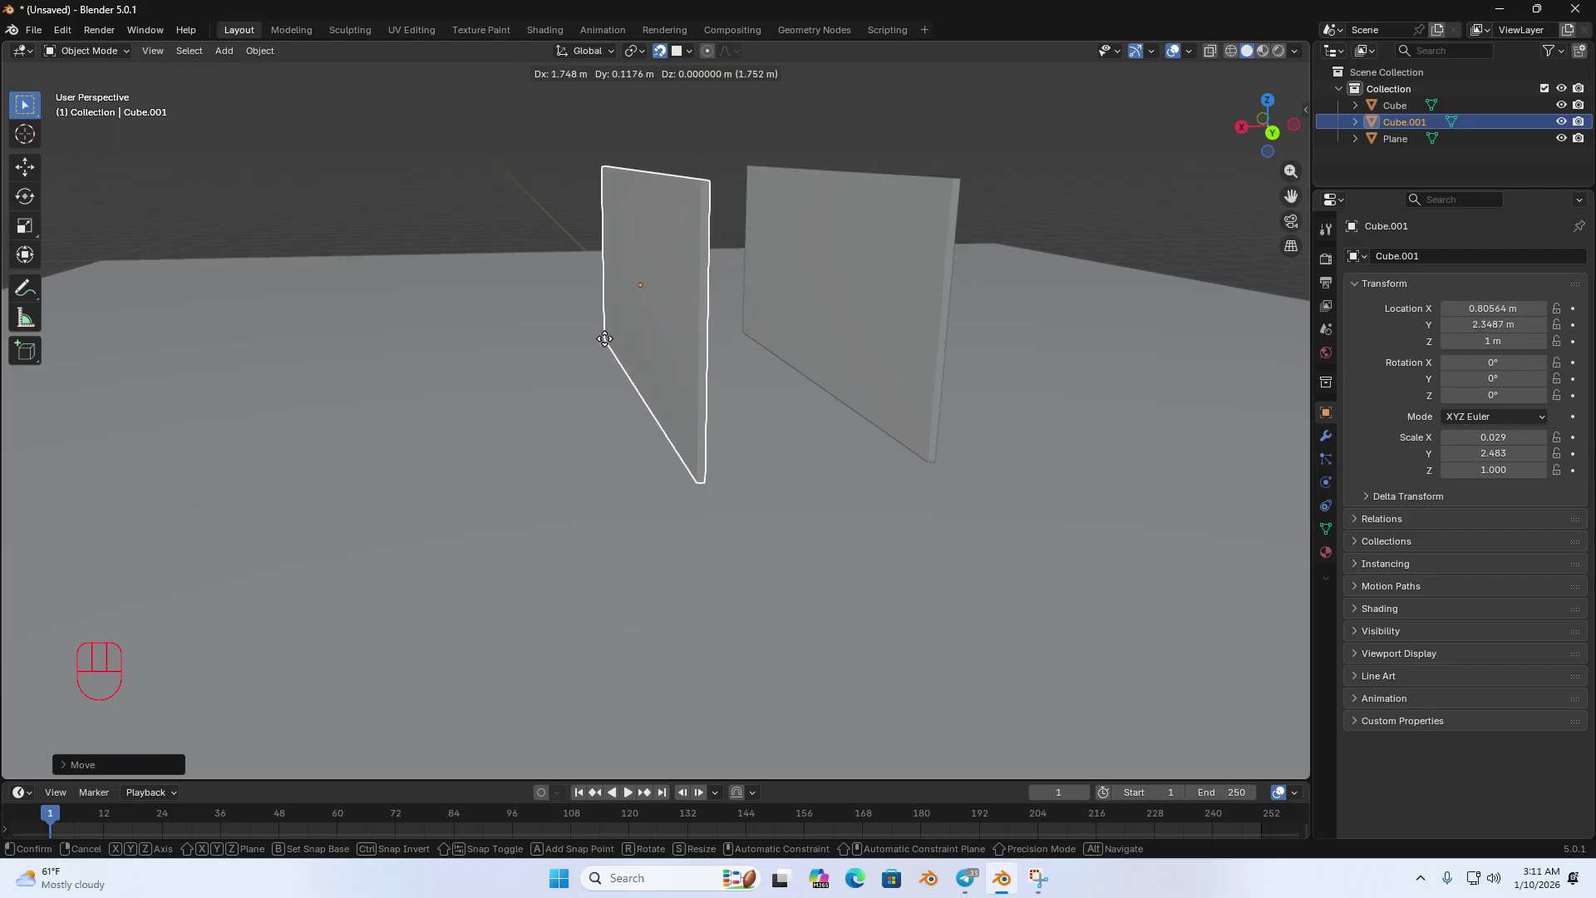
{"action": "key", "text": "g"}
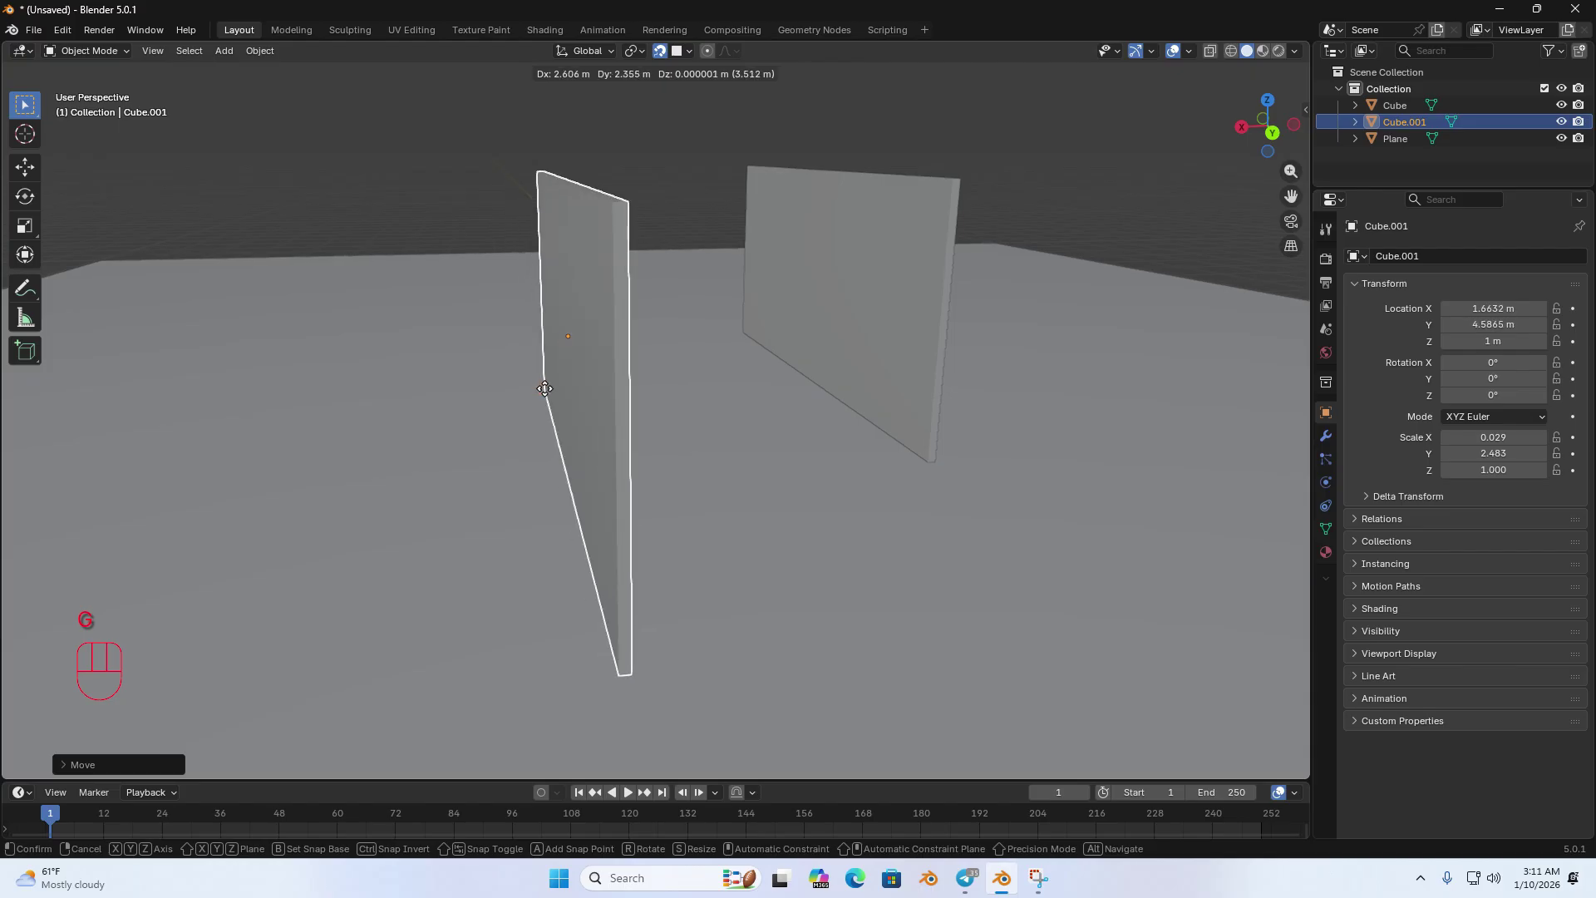
{"action": "key", "text": "x"}
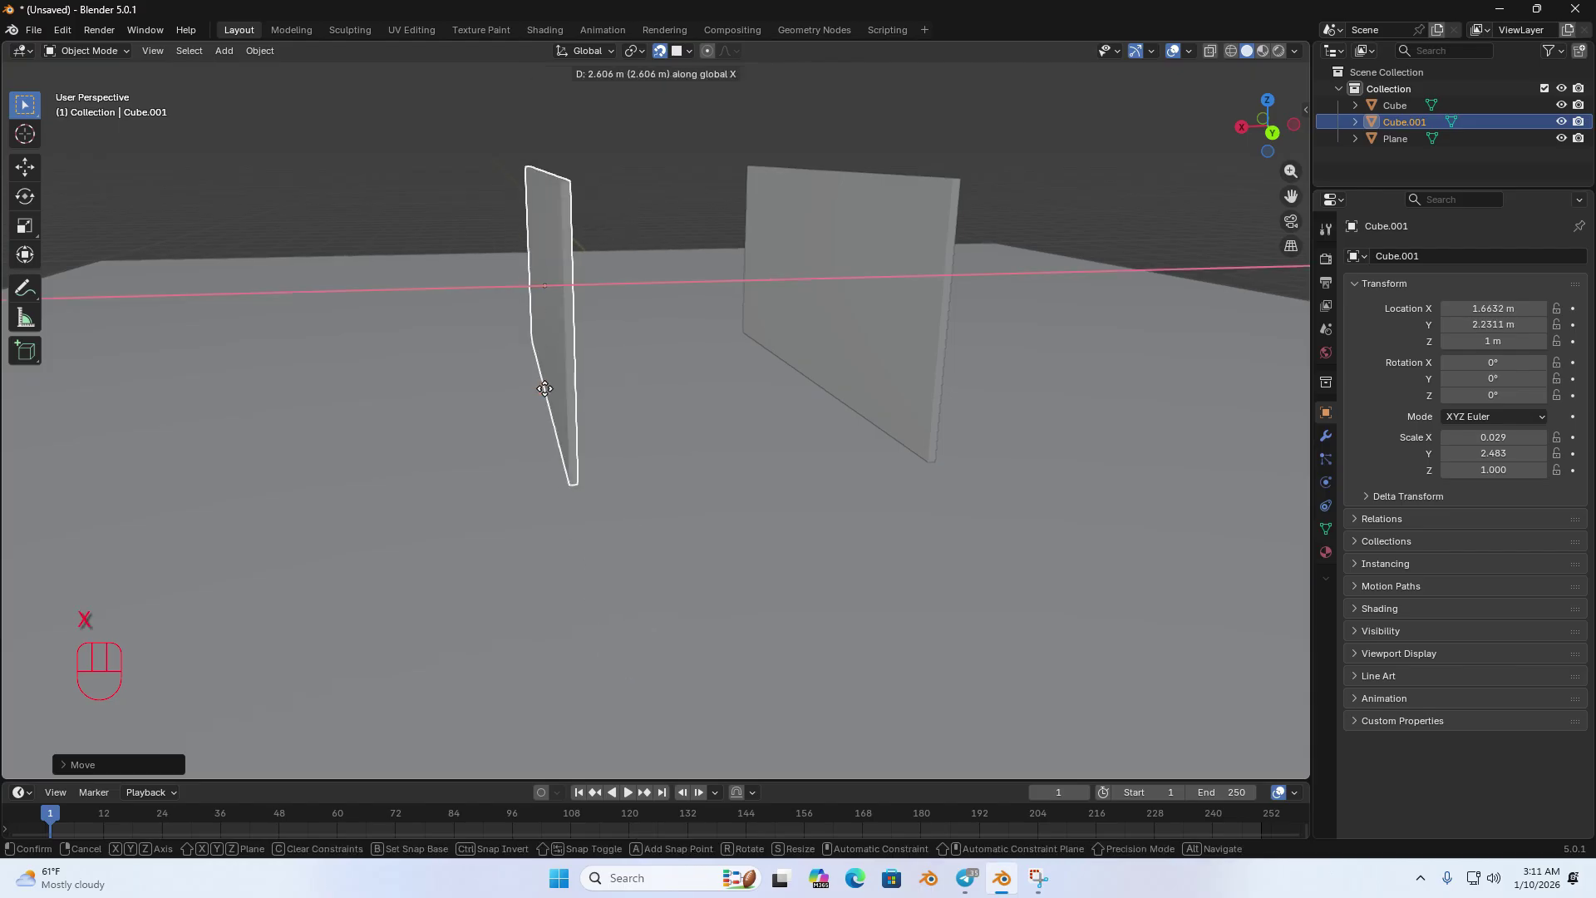
{"action": "left_click", "coordinate": [507, 387]}
{"action": "middle_click_drag", "start_coordinate": [507, 388], "coordinate": [832, 348]}
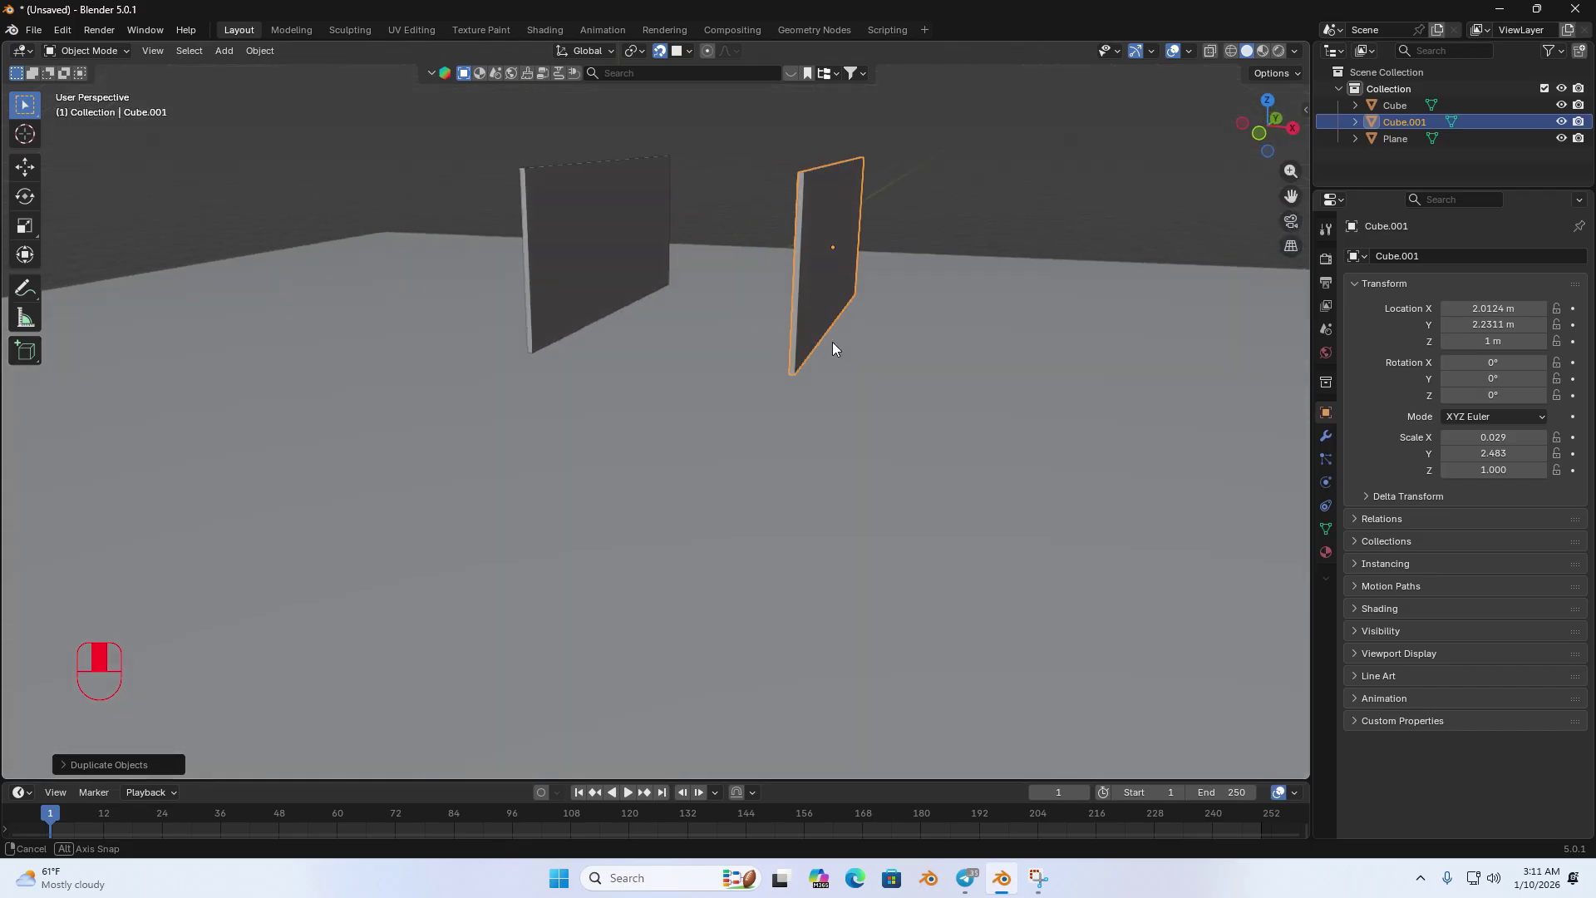
{"action": "middle_click_drag", "start_coordinate": [701, 303], "coordinate": [1034, 382]}
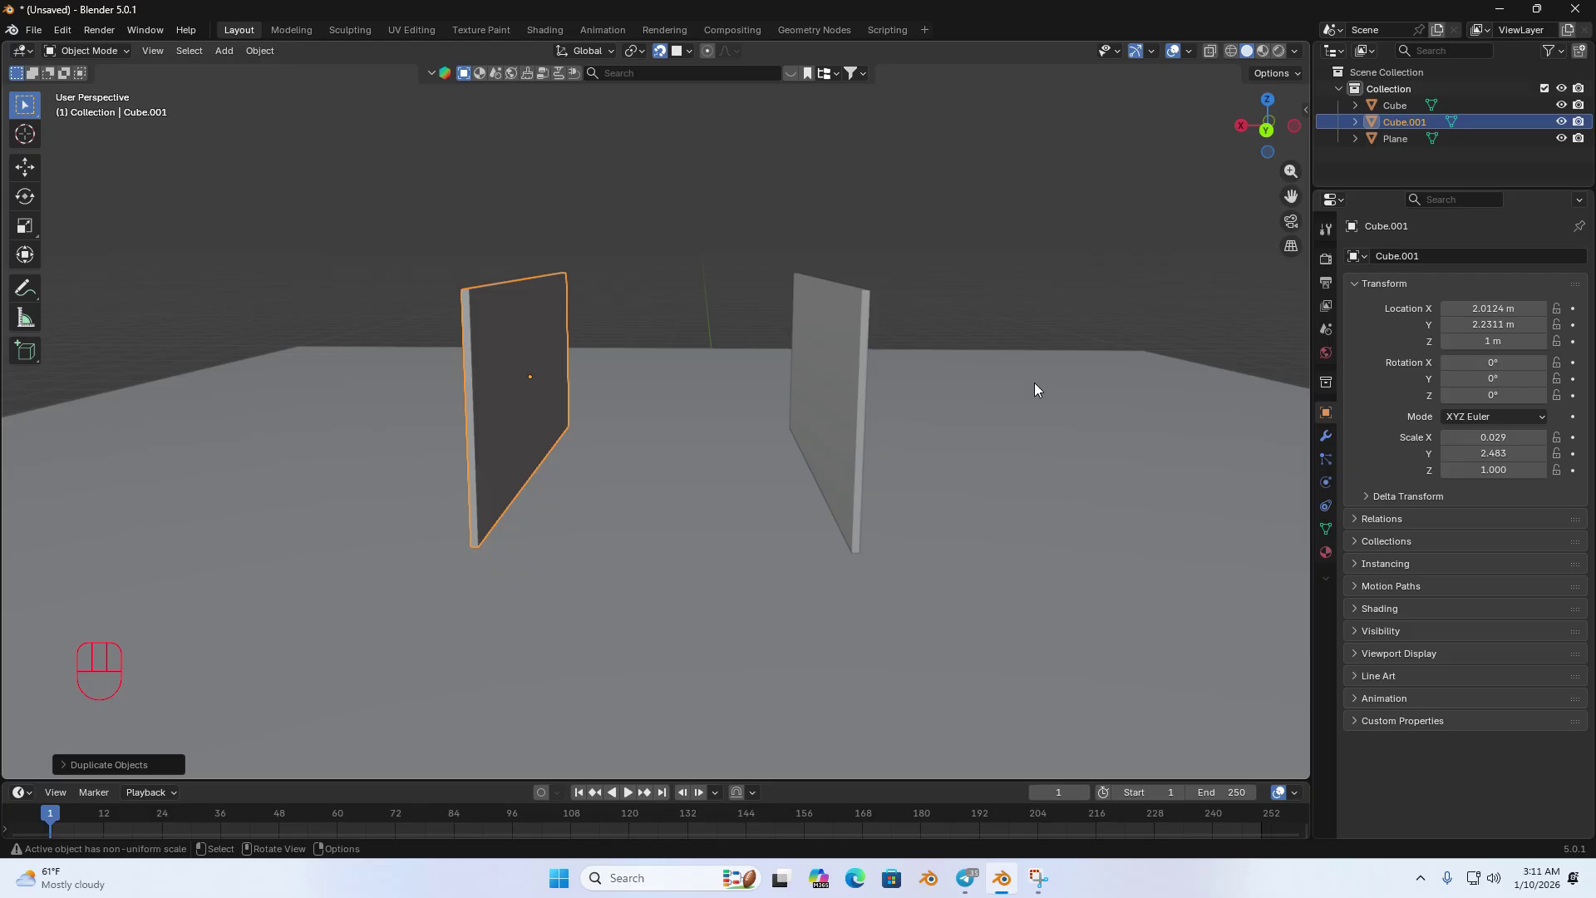
{"action": "middle_click_drag", "start_coordinate": [652, 320], "coordinate": [616, 479]}
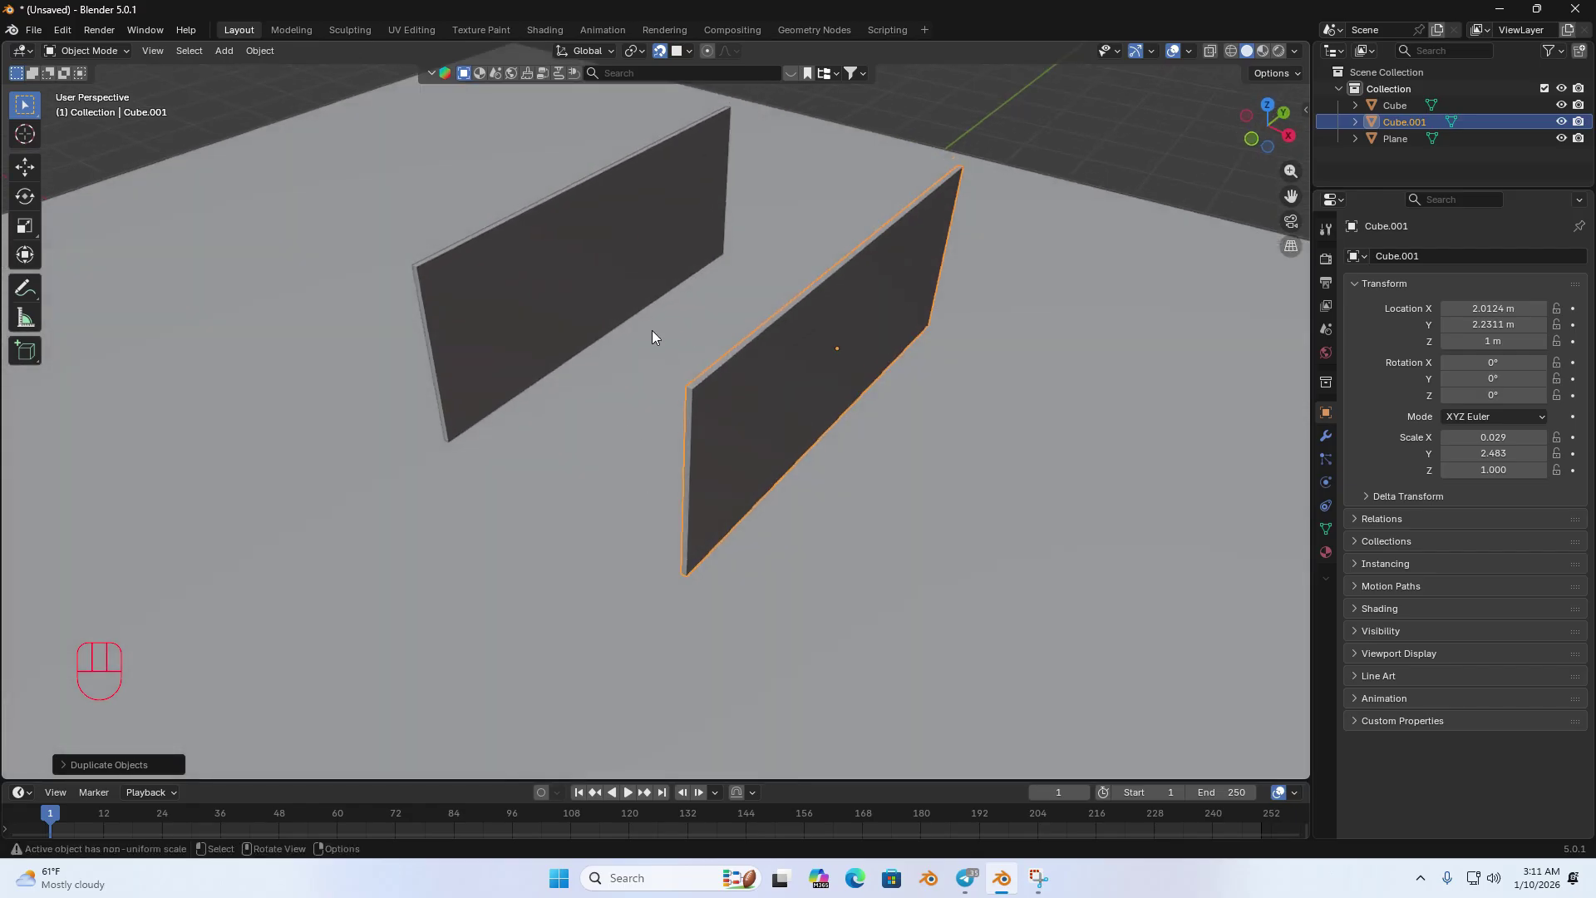
Step: Duplicate both parallel panels together and place the copies offset, with the active copy at about X -2.34 m, Y 3.17 m
{"action": "key", "text": "shift"}
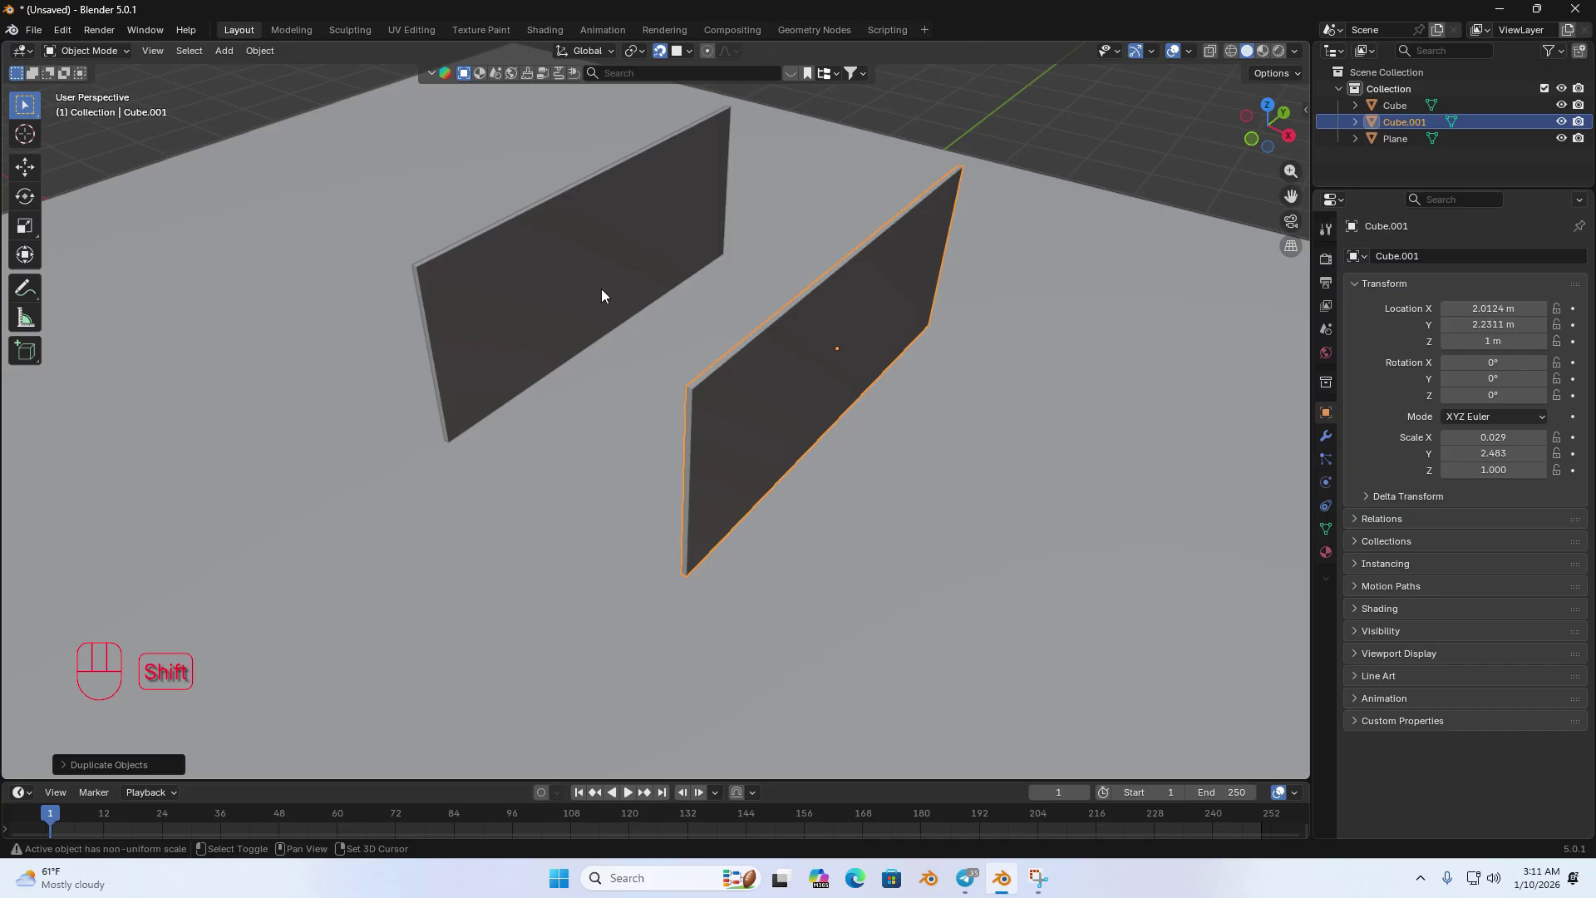
{"action": "left_click", "coordinate": [601, 288], "text": "shift"}
{"action": "middle_click_drag", "start_coordinate": [601, 288], "coordinate": [798, 299]}
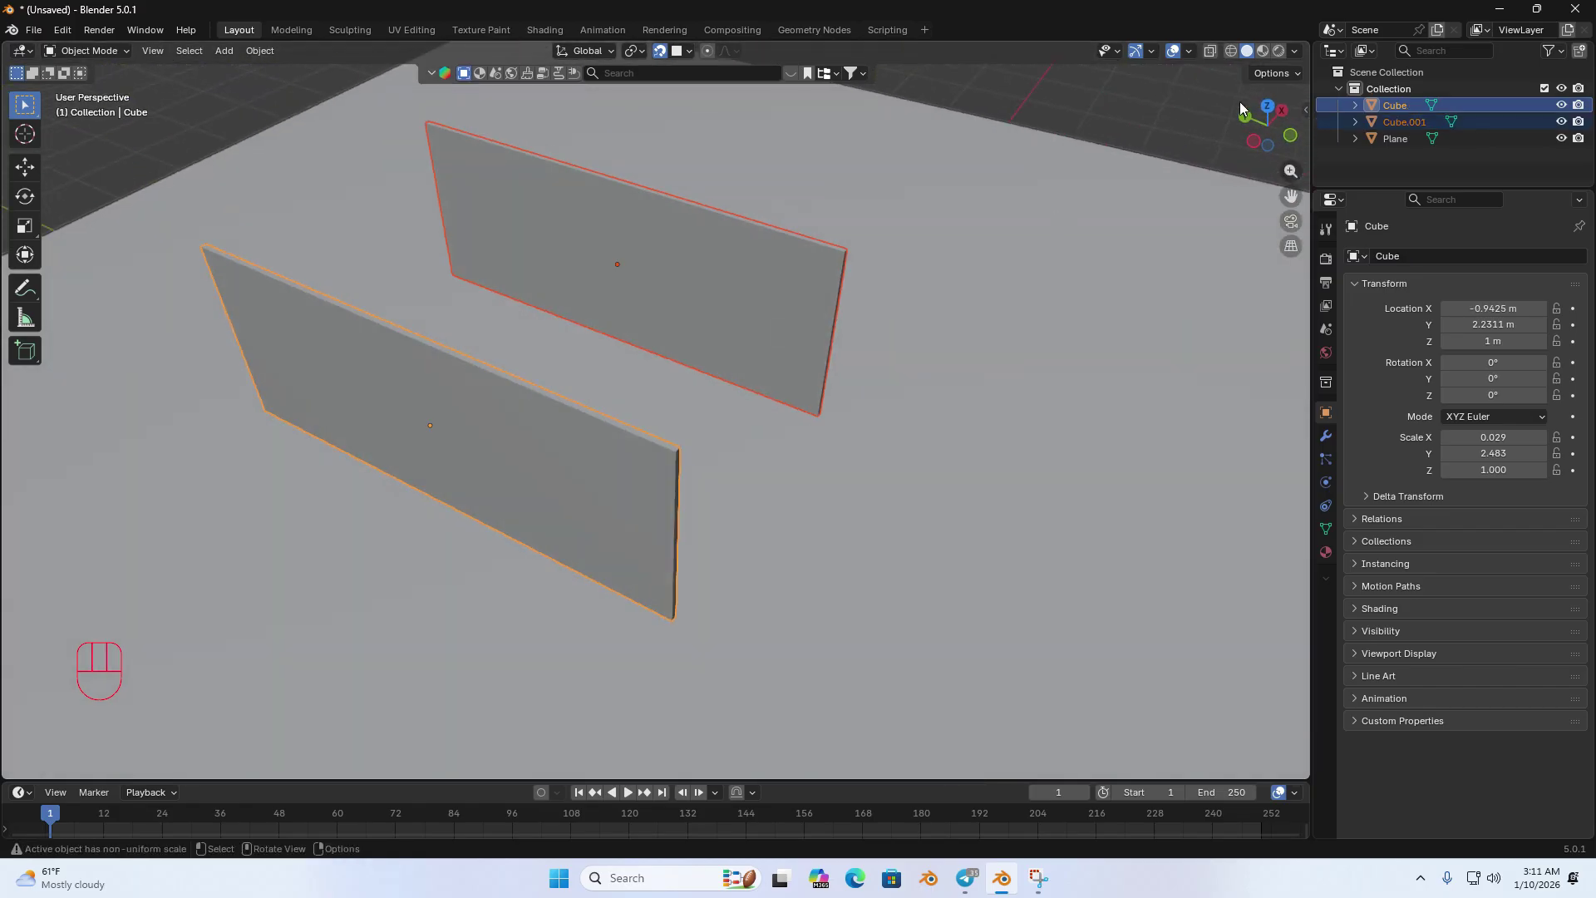
{"action": "left_click", "coordinate": [1268, 104]}
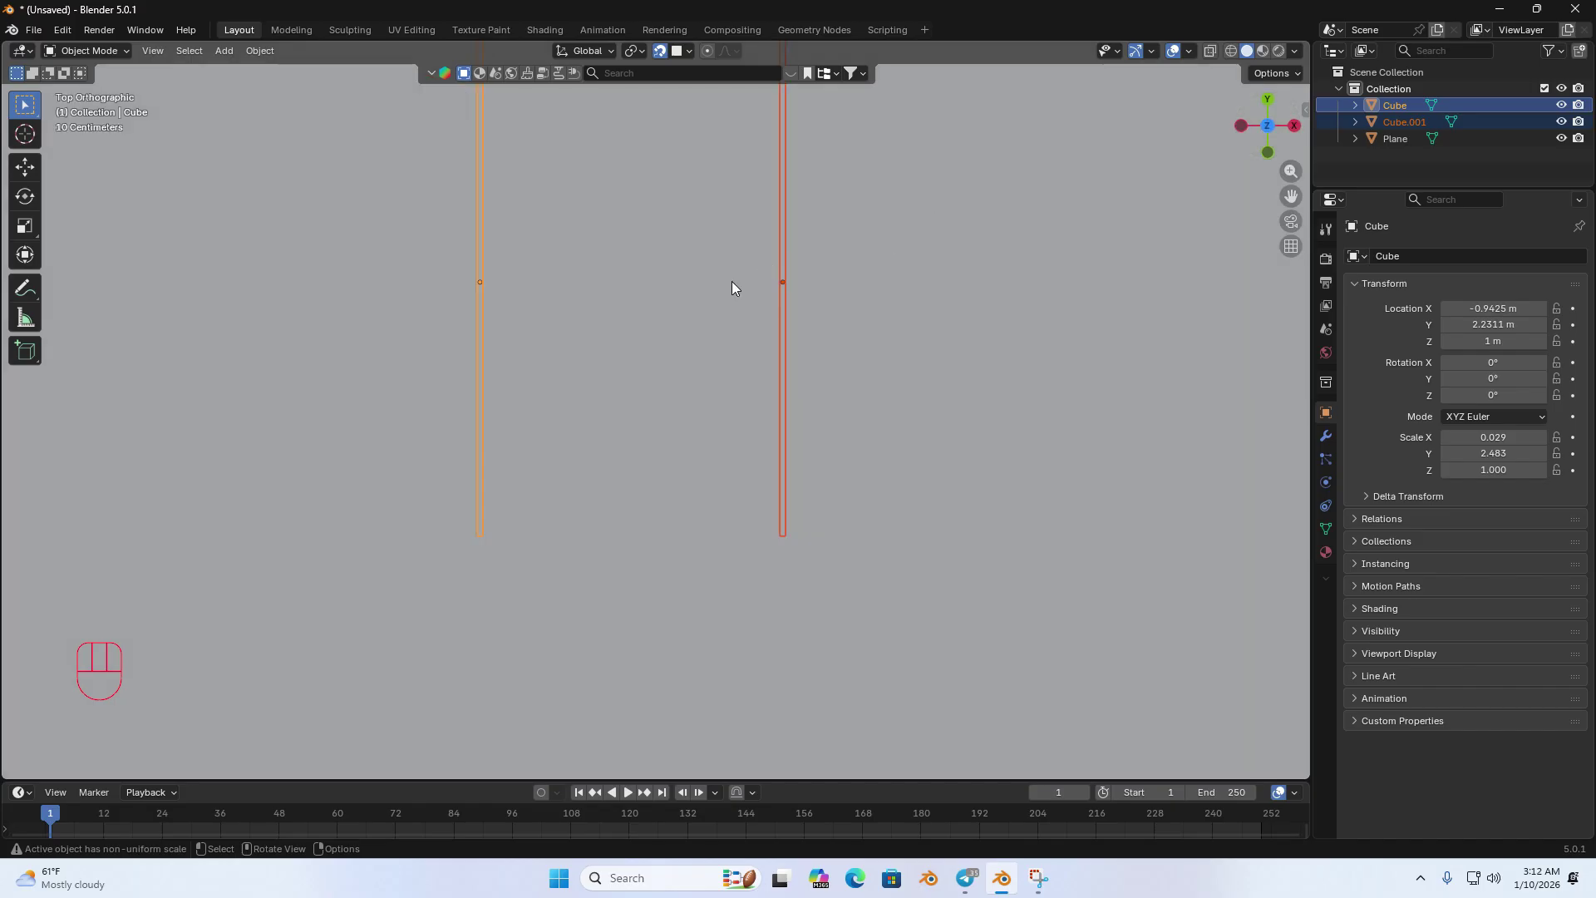
{"action": "key", "text": "shift+d"}
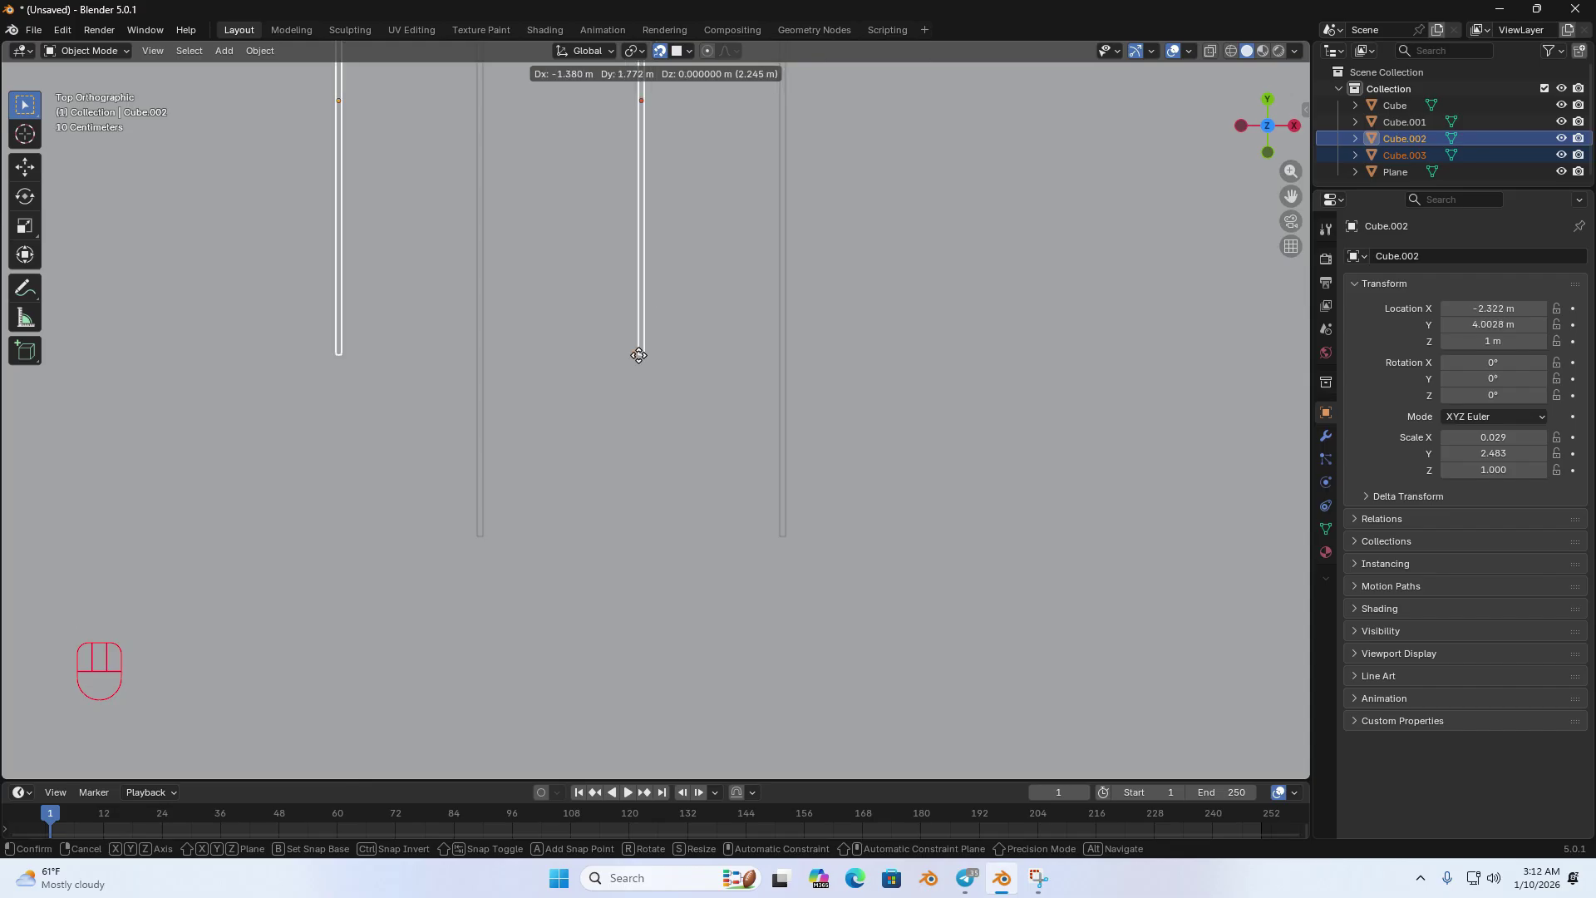
{"action": "left_click", "coordinate": [637, 440]}
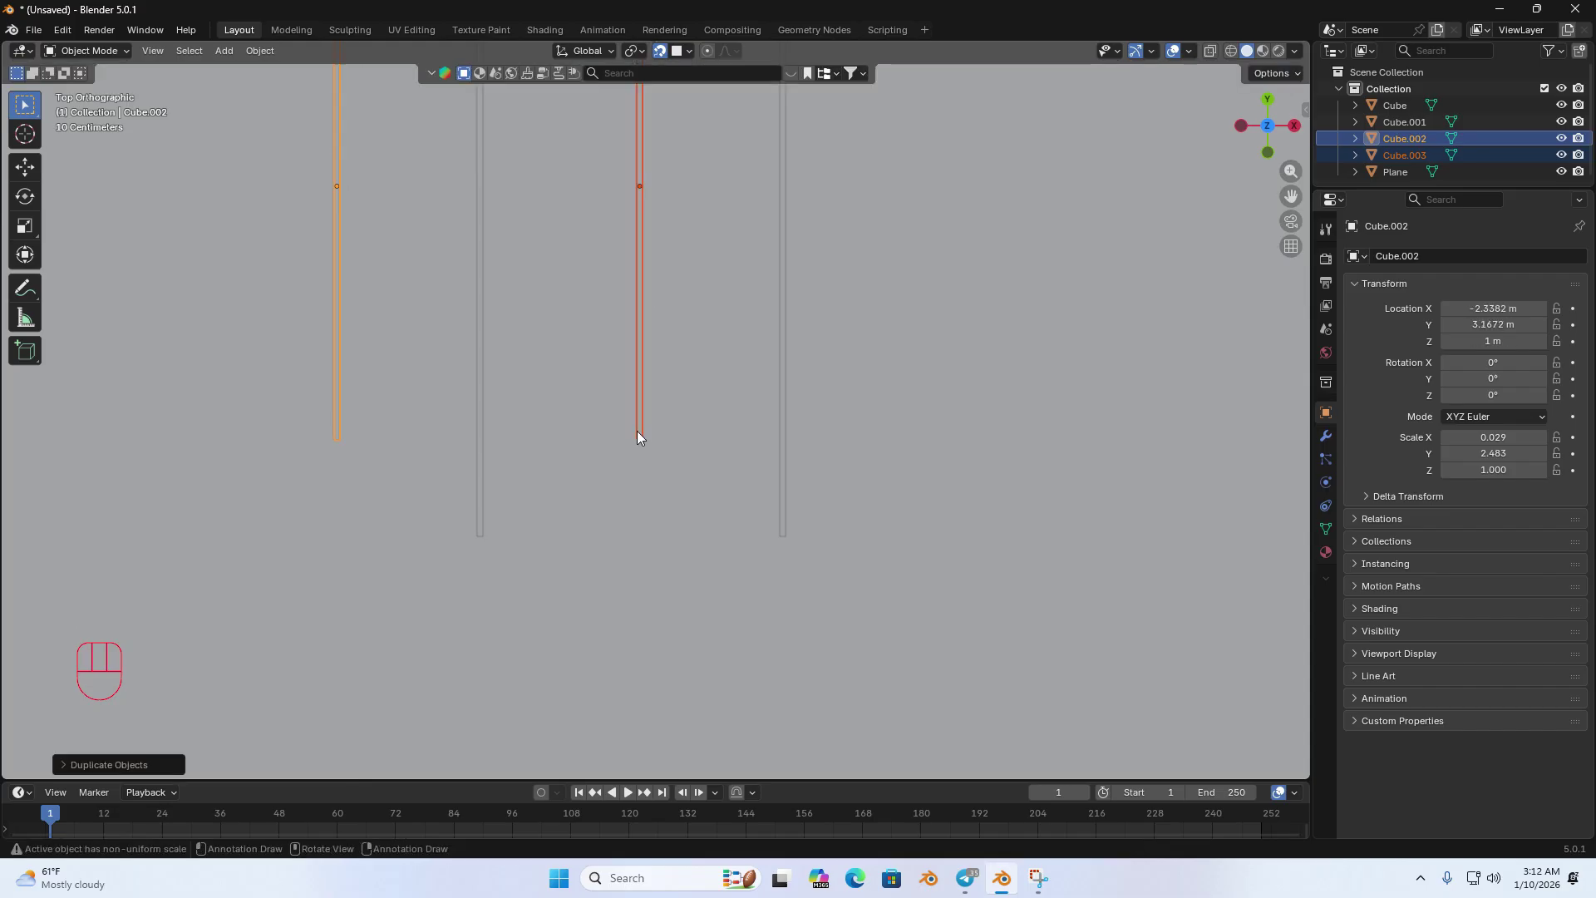
Step: Rotate the two duplicated panels 90° about the Z axis so they run across the original walls
{"action": "middle_click_drag", "start_coordinate": [637, 431], "coordinate": [575, 550]}
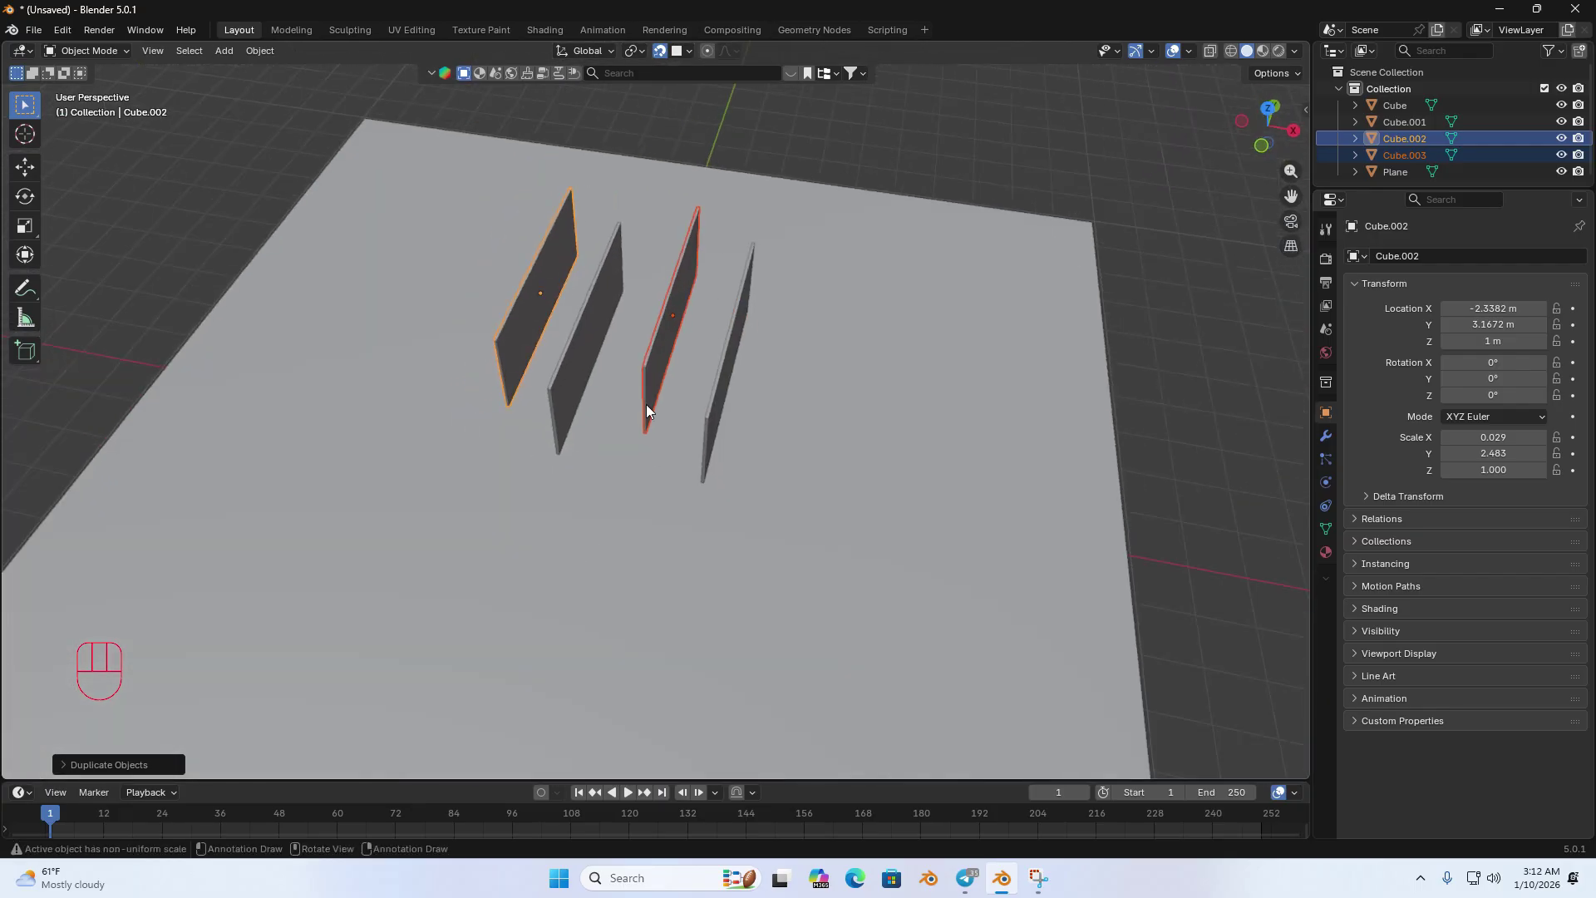
{"action": "key", "text": "r"}
{"action": "key", "text": "z"}
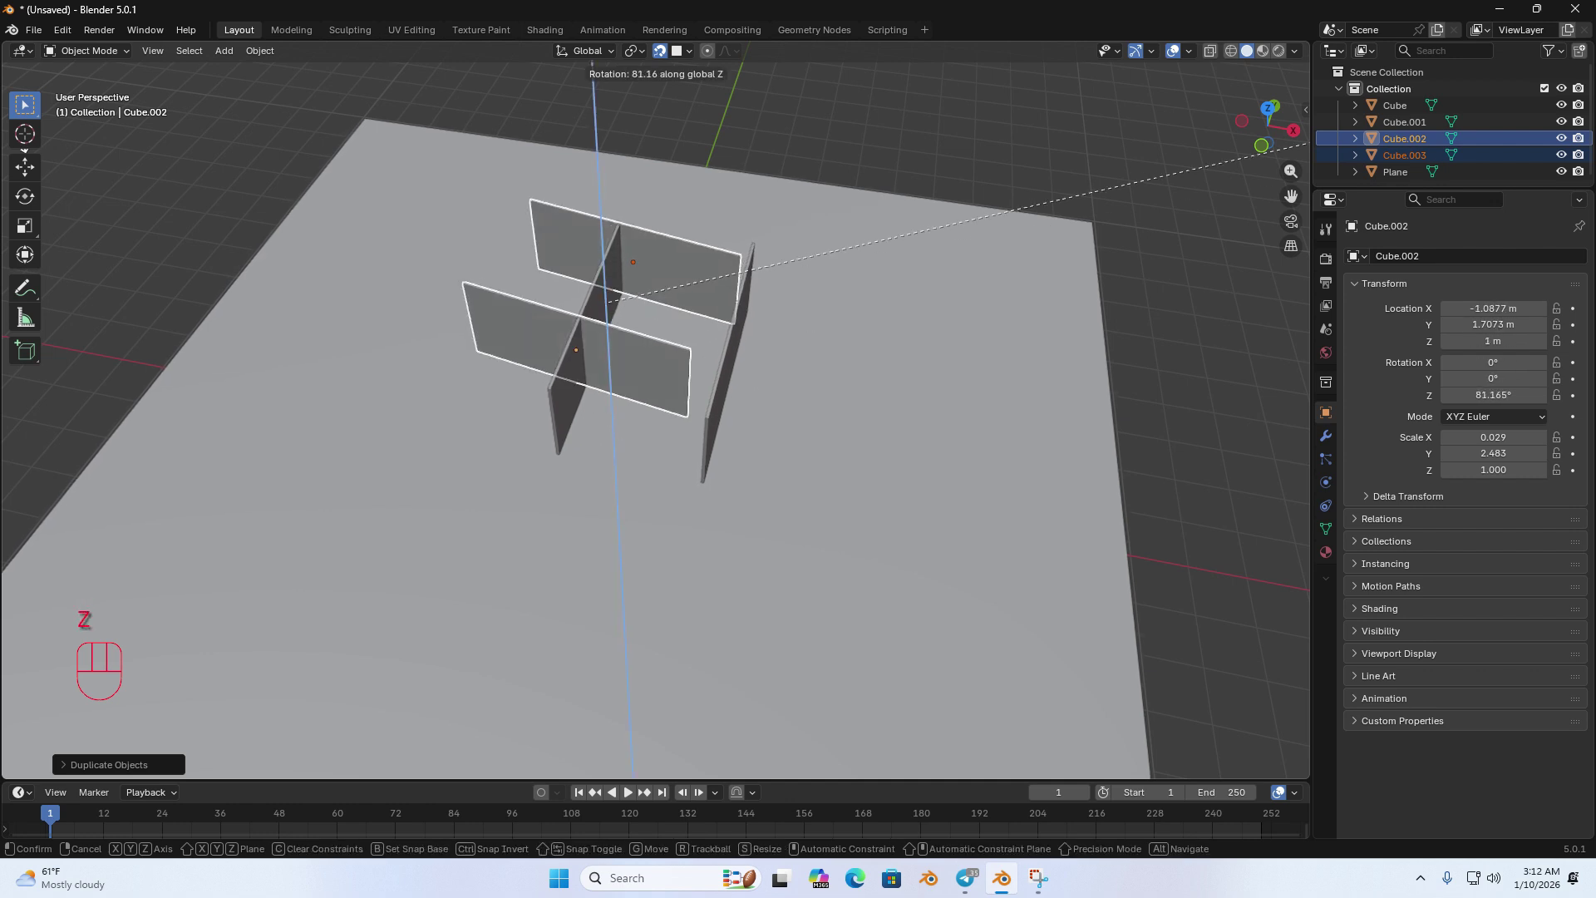
{"action": "type", "text": "90"}
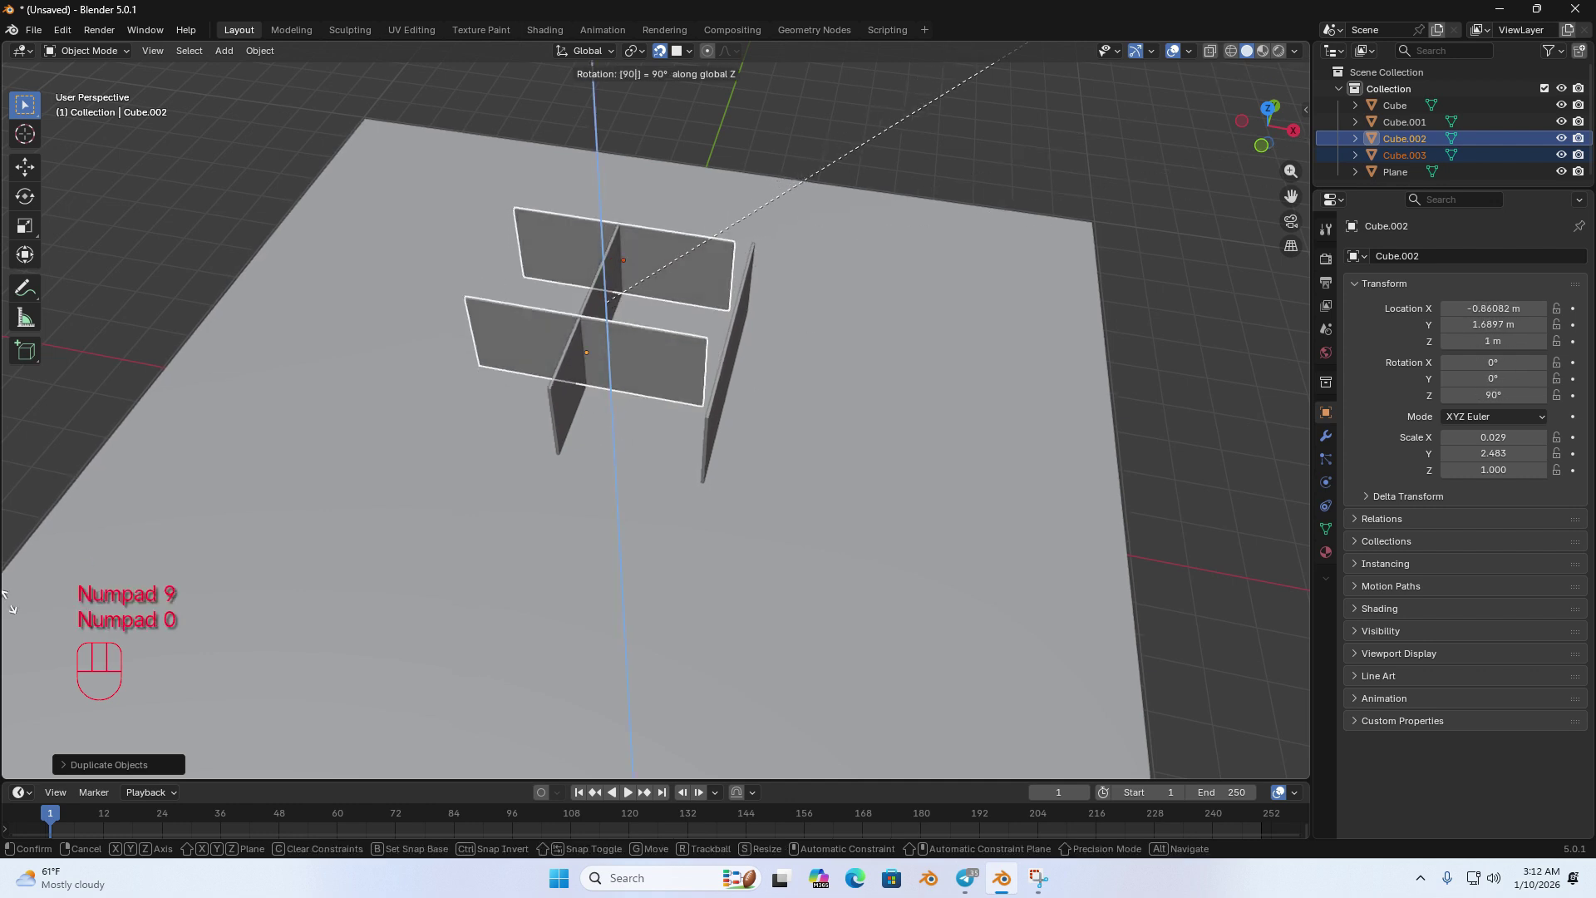
{"action": "key", "text": "Return"}
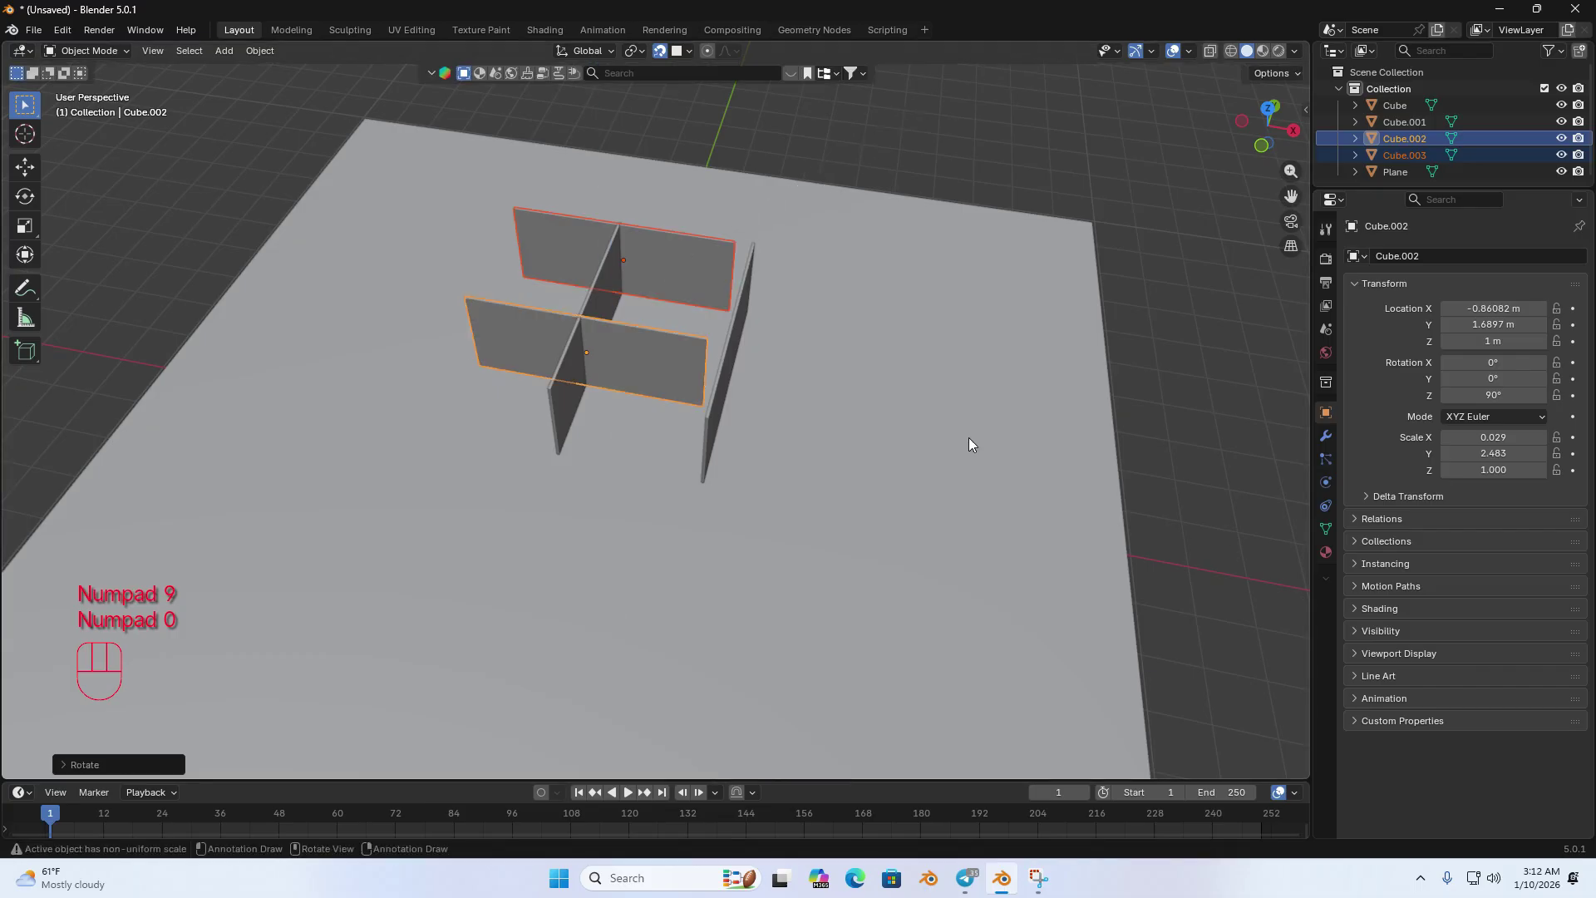
Step: Select only the rotated panel nearest the walls' far Y ends and move it along Y to about 4.81 m, just clear of them
{"action": "middle_click_drag", "start_coordinate": [969, 437], "coordinate": [648, 549]}
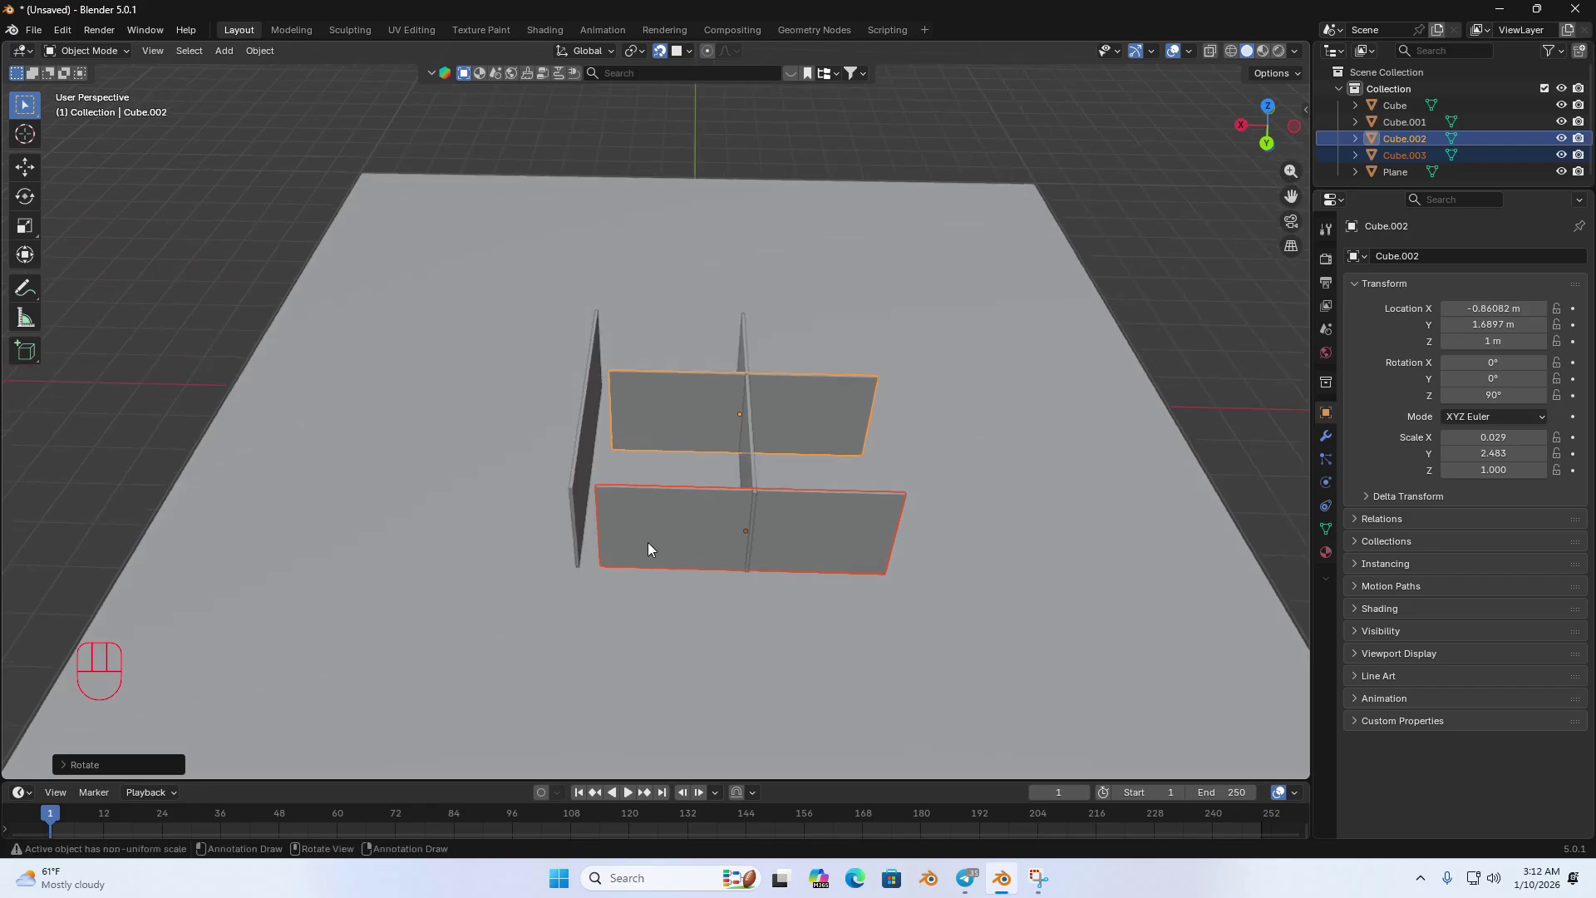
{"action": "left_click", "coordinate": [649, 549]}
{"action": "left_click", "coordinate": [1256, 108]}
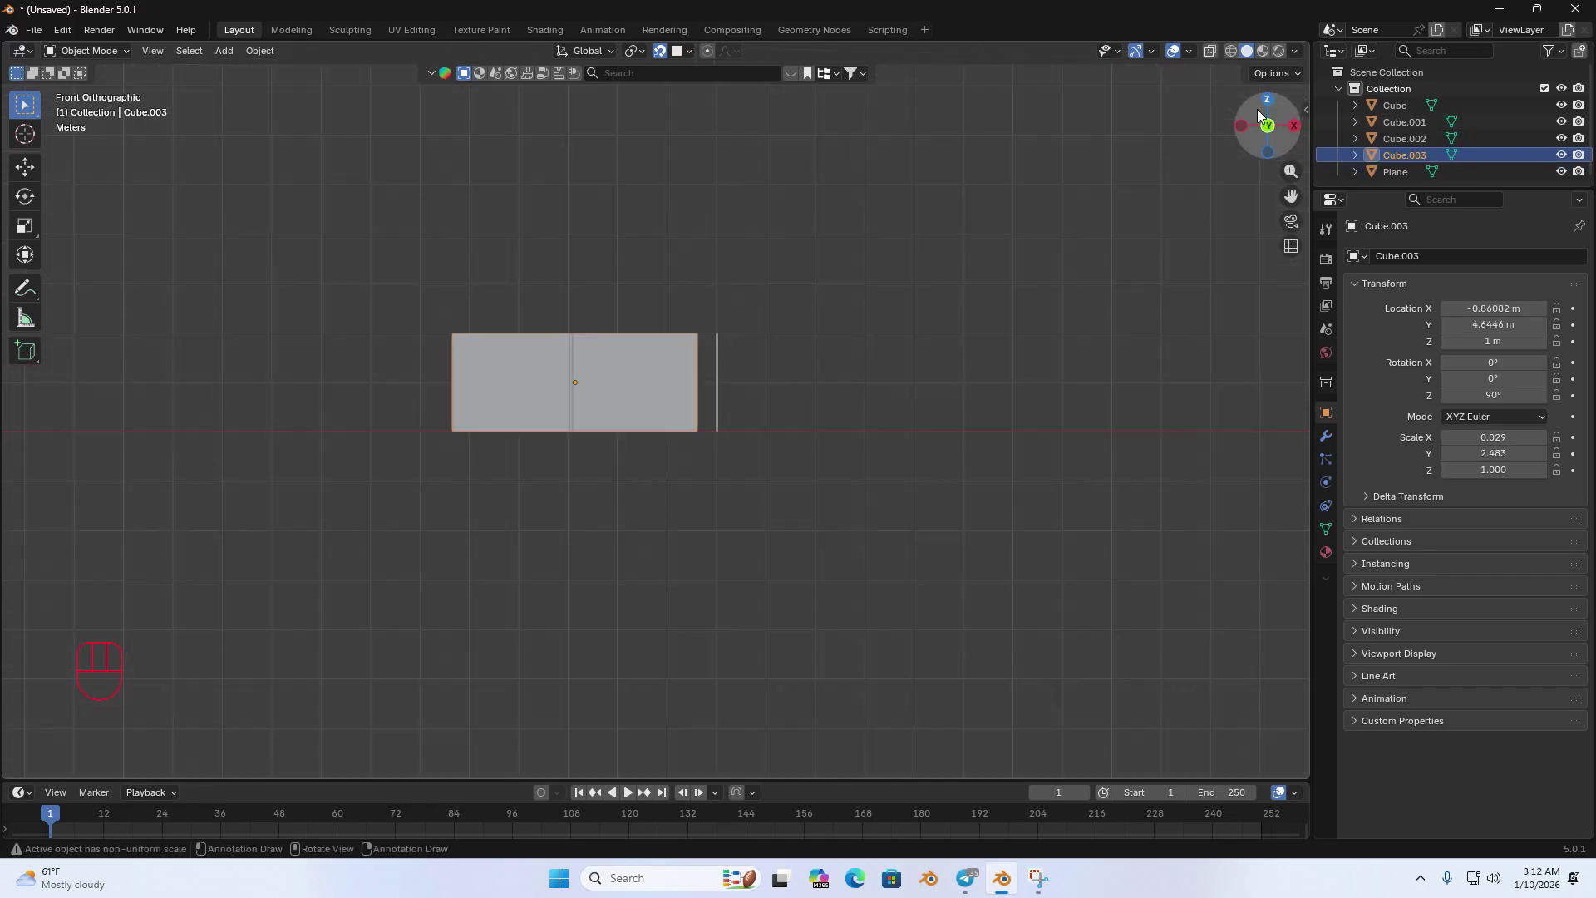
{"action": "left_click", "coordinate": [1268, 100]}
{"action": "scroll", "coordinate": [690, 465], "scroll_direction": "up", "scroll_amount": 3}
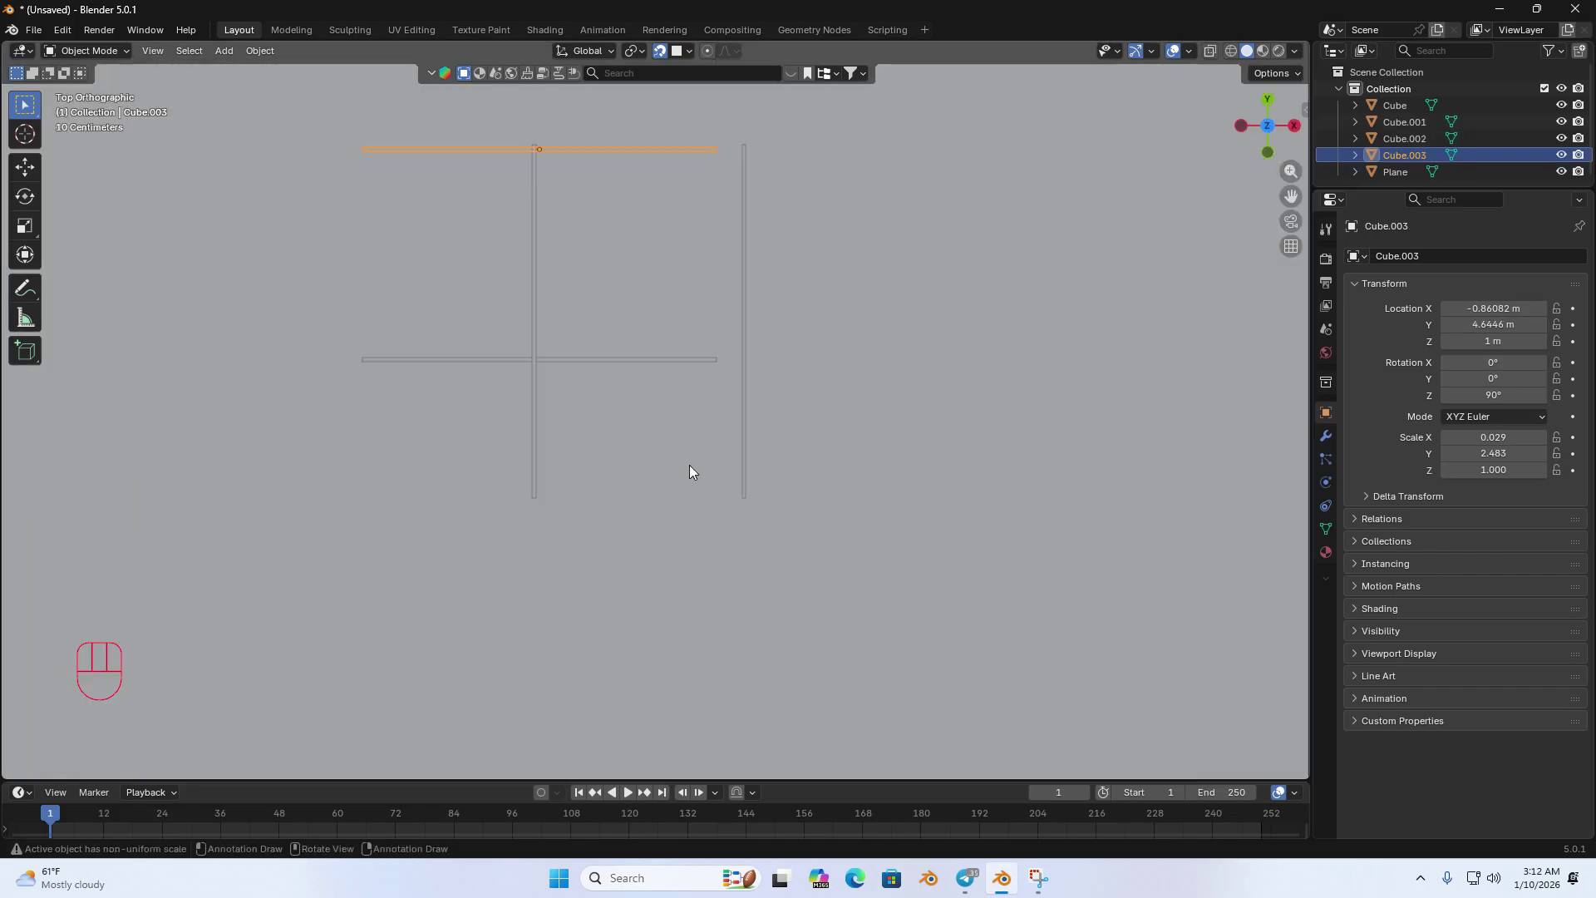
{"action": "middle_click_drag", "start_coordinate": [605, 339], "coordinate": [615, 484], "text": "shift"}
{"action": "scroll", "coordinate": [606, 598], "scroll_direction": "up", "scroll_amount": 4}
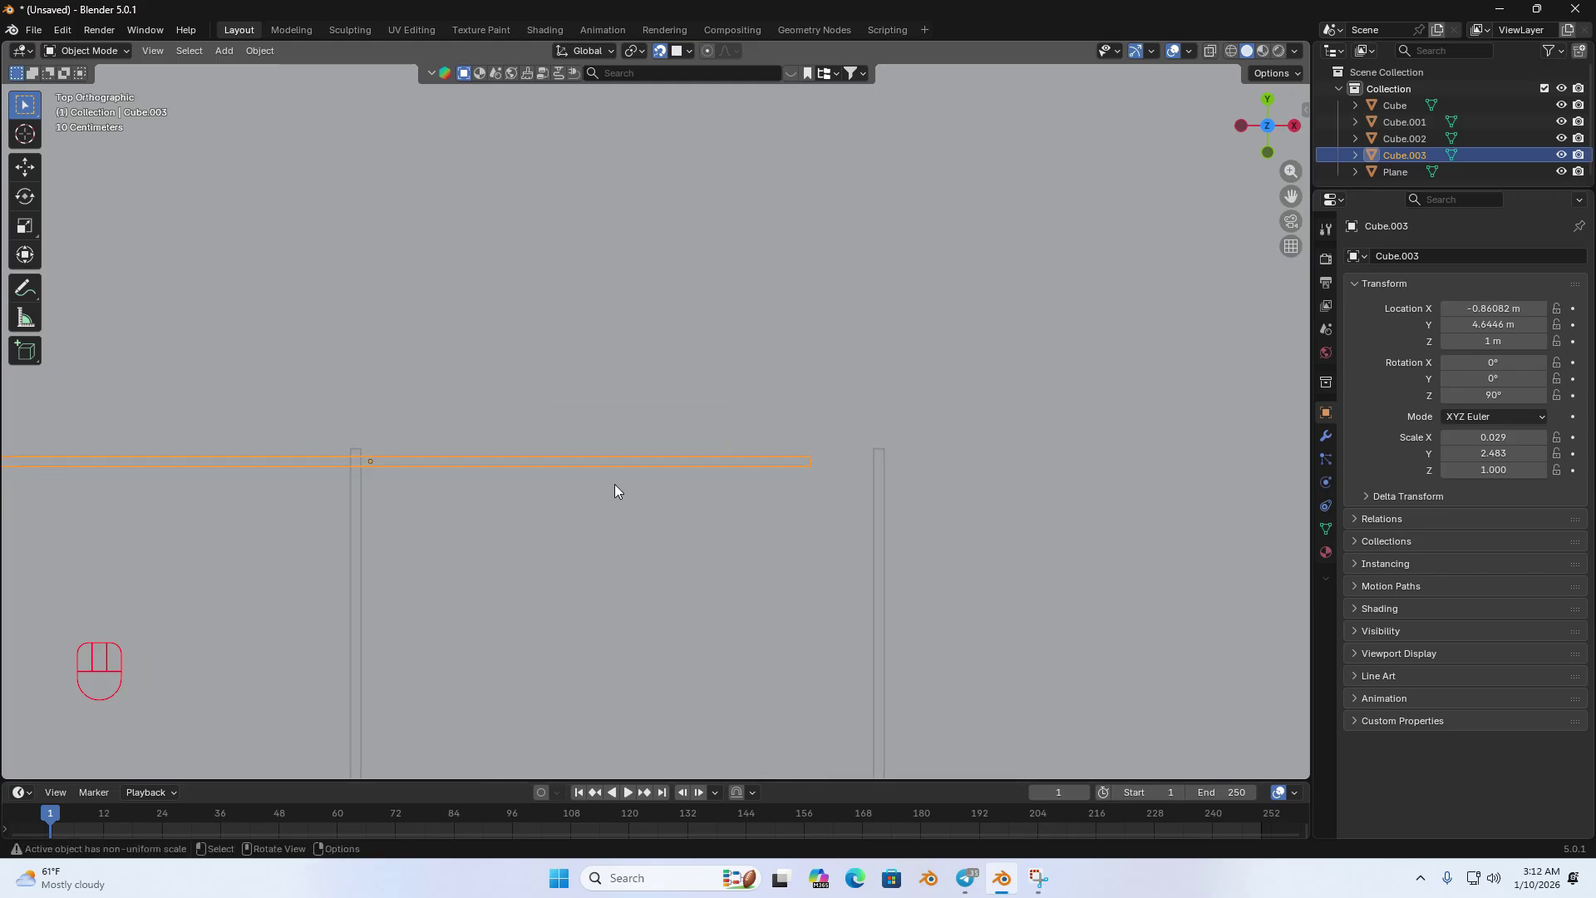
{"action": "key", "text": "g"}
{"action": "mouse_move", "coordinate": [361, 459]}
{"action": "middle_mouse_down"}
{"action": "mouse_move", "coordinate": [353, 424]}
{"action": "mouse_move", "coordinate": [351, 453]}
{"action": "middle_mouse_up"}
{"action": "left_click", "coordinate": [352, 427]}
{"action": "key", "text": "g"}
{"action": "left_click", "coordinate": [354, 426]}
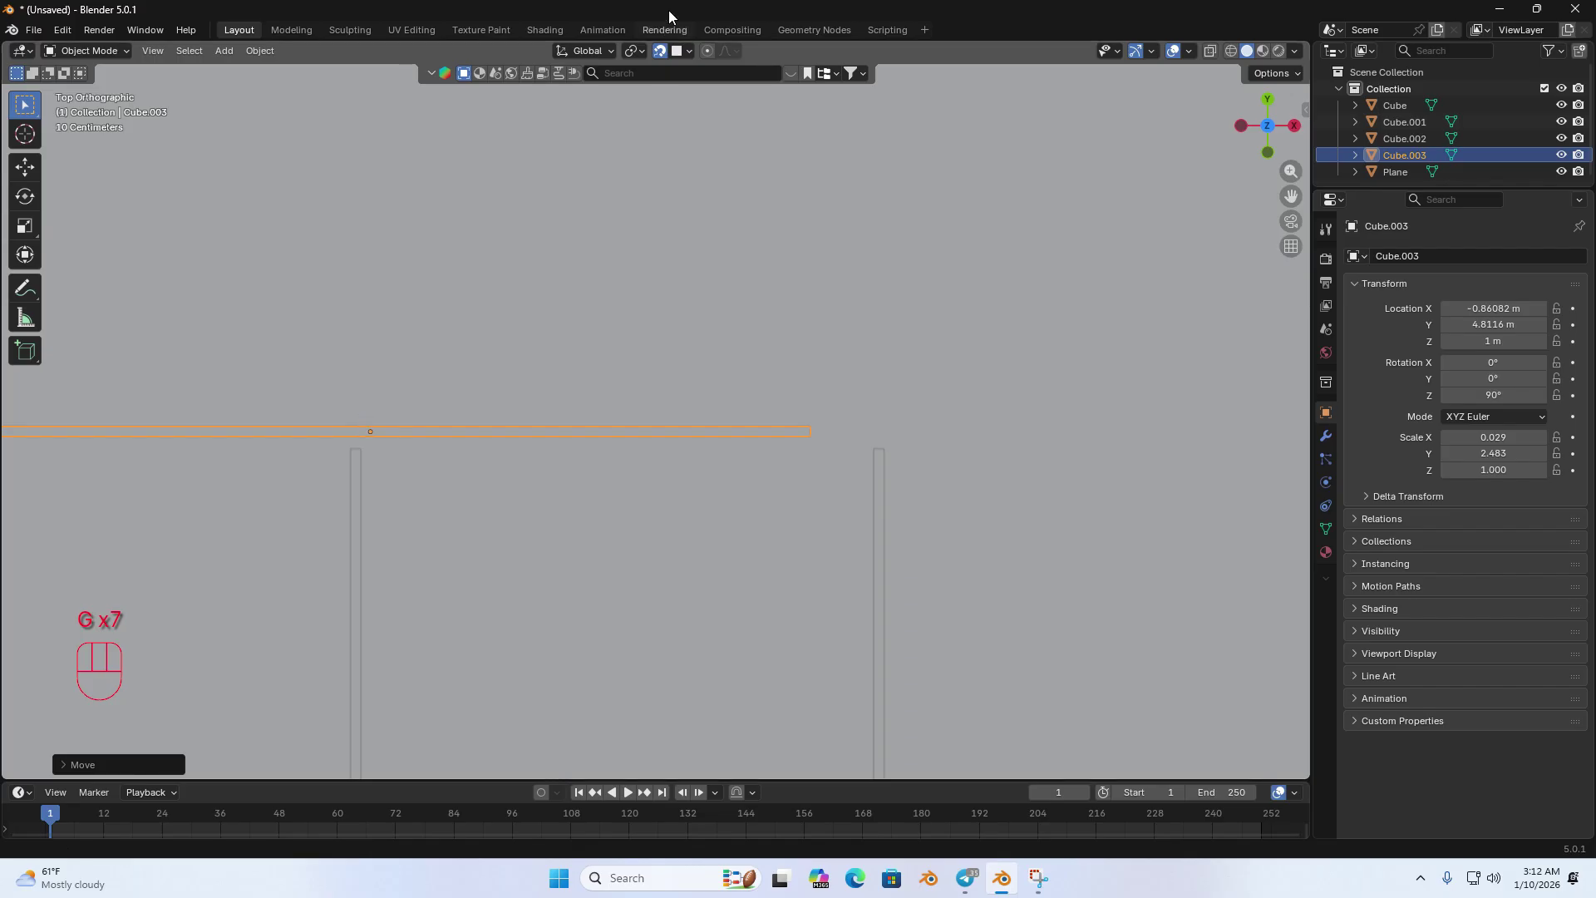
Step: With constant snapping off, move the cross panel along Y to about 4.75 m and along X to about -0.50 m against the wall ends
{"action": "key", "text": "g"}
{"action": "middle_click_drag", "start_coordinate": [359, 434], "coordinate": [360, 441], "text": "ctrl"}
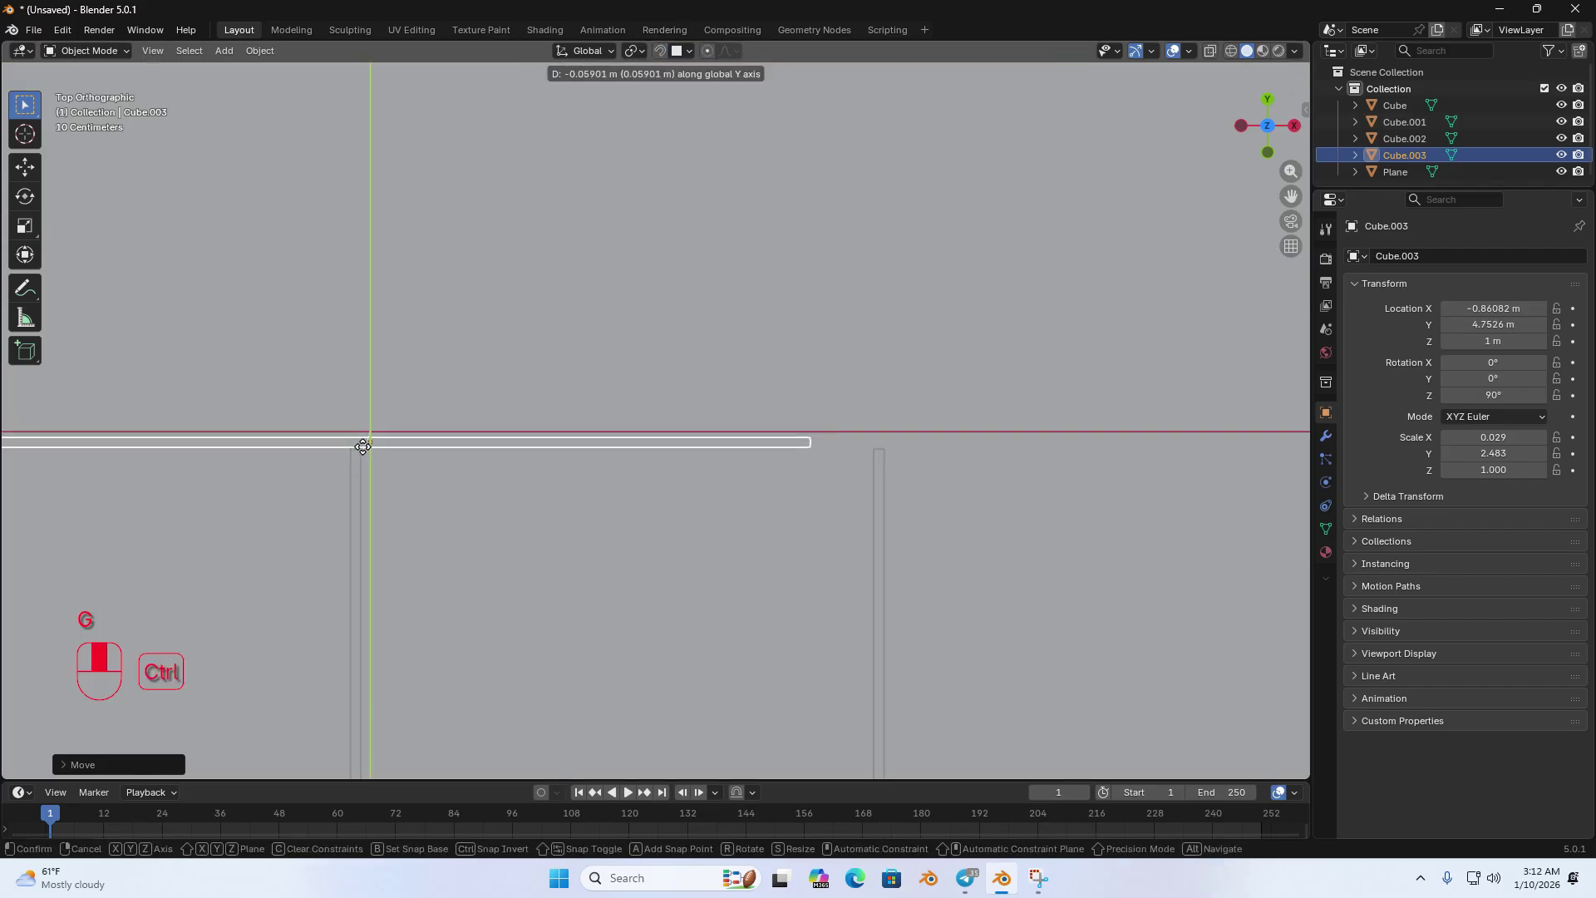
{"action": "left_click", "coordinate": [363, 446]}
{"action": "key", "text": "g"}
{"action": "middle_click_drag", "start_coordinate": [811, 443], "coordinate": [877, 447], "text": "ctrl"}
{"action": "left_click", "coordinate": [887, 449]}
{"action": "key", "text": "g"}
{"action": "left_click", "coordinate": [877, 447]}
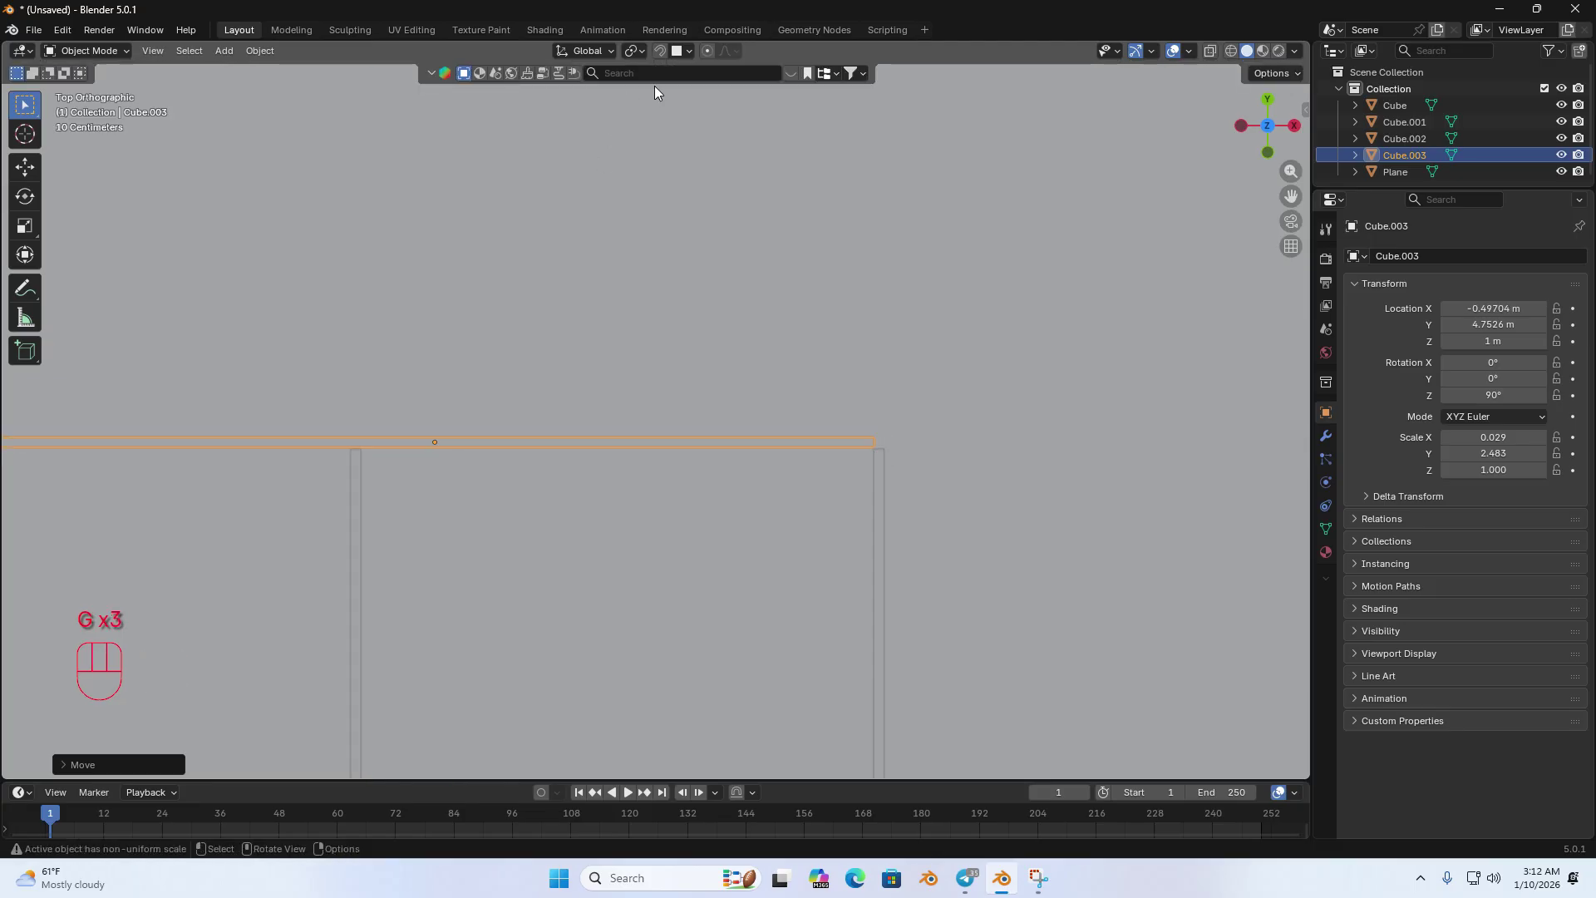
Step: Set the snap targets to Increment, Grid, Vertex, Edge and Face together, leaving constant snapping off
{"action": "middle_click_drag", "start_coordinate": [482, 432], "coordinate": [522, 416]}
{"action": "left_click", "coordinate": [687, 51]}
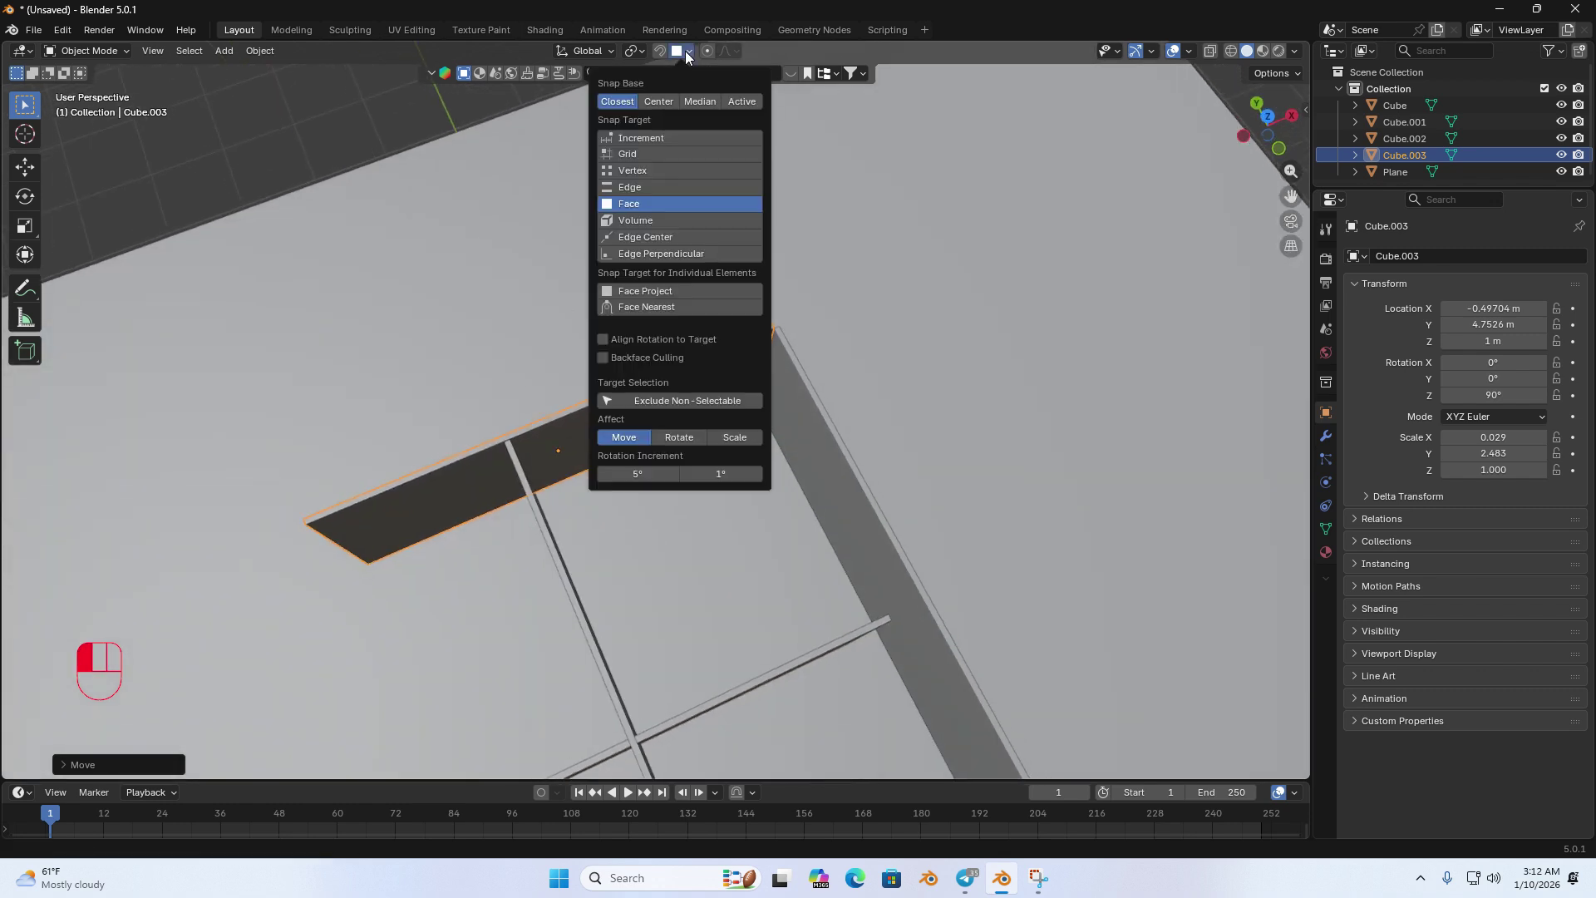
{"action": "left_click", "coordinate": [665, 138]}
{"action": "middle_click_drag", "start_coordinate": [392, 357], "coordinate": [433, 394]}
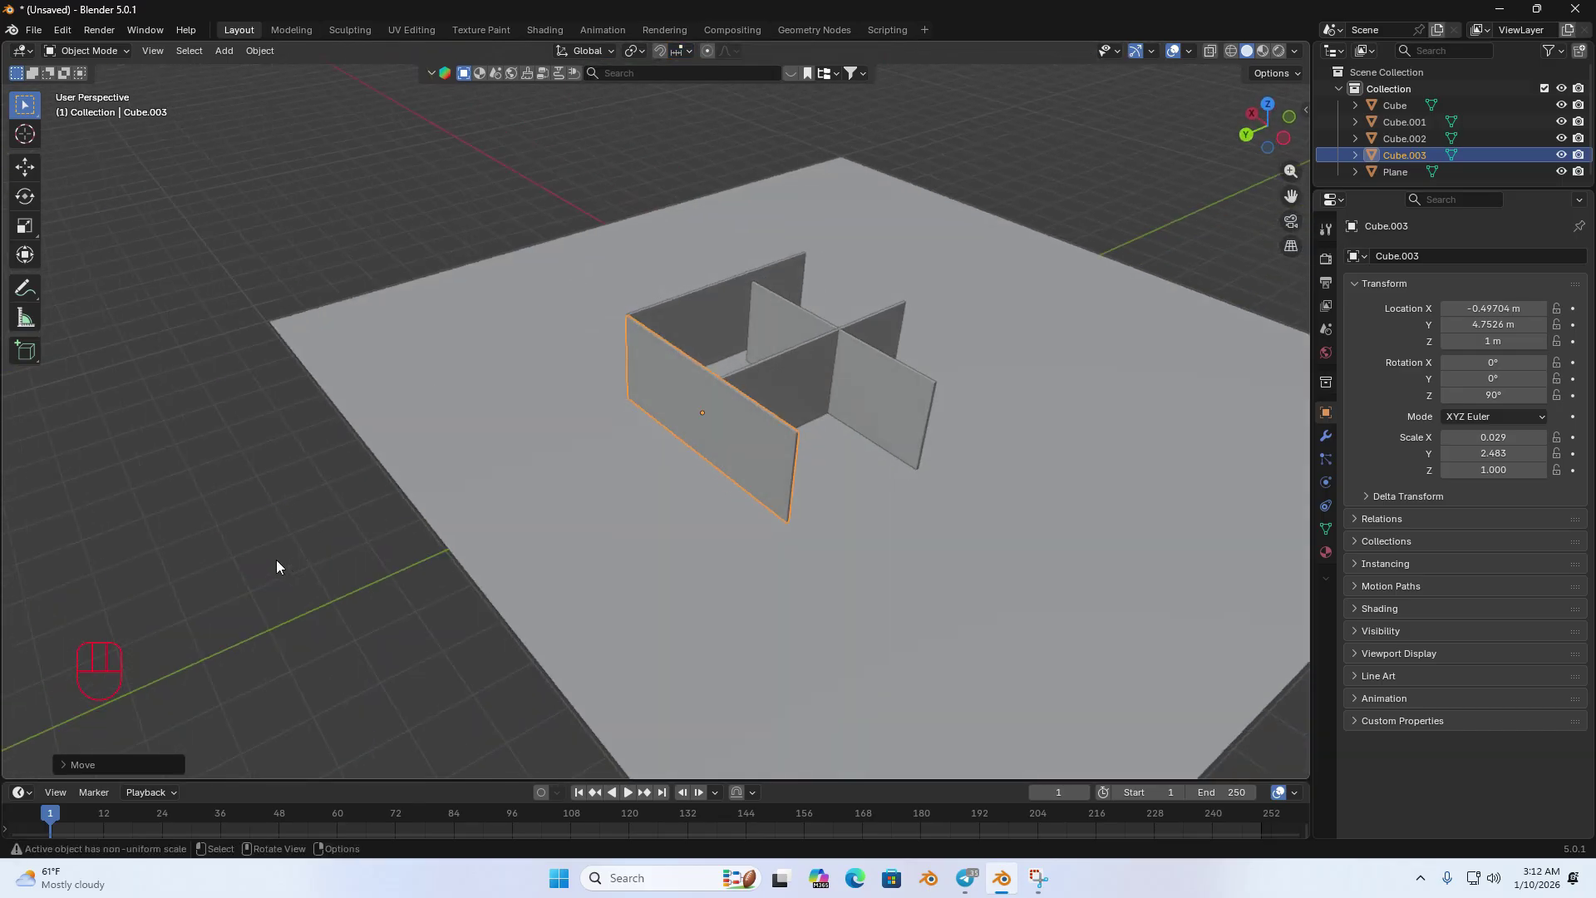
{"action": "middle_click_drag", "start_coordinate": [277, 566], "coordinate": [445, 466], "text": "shift"}
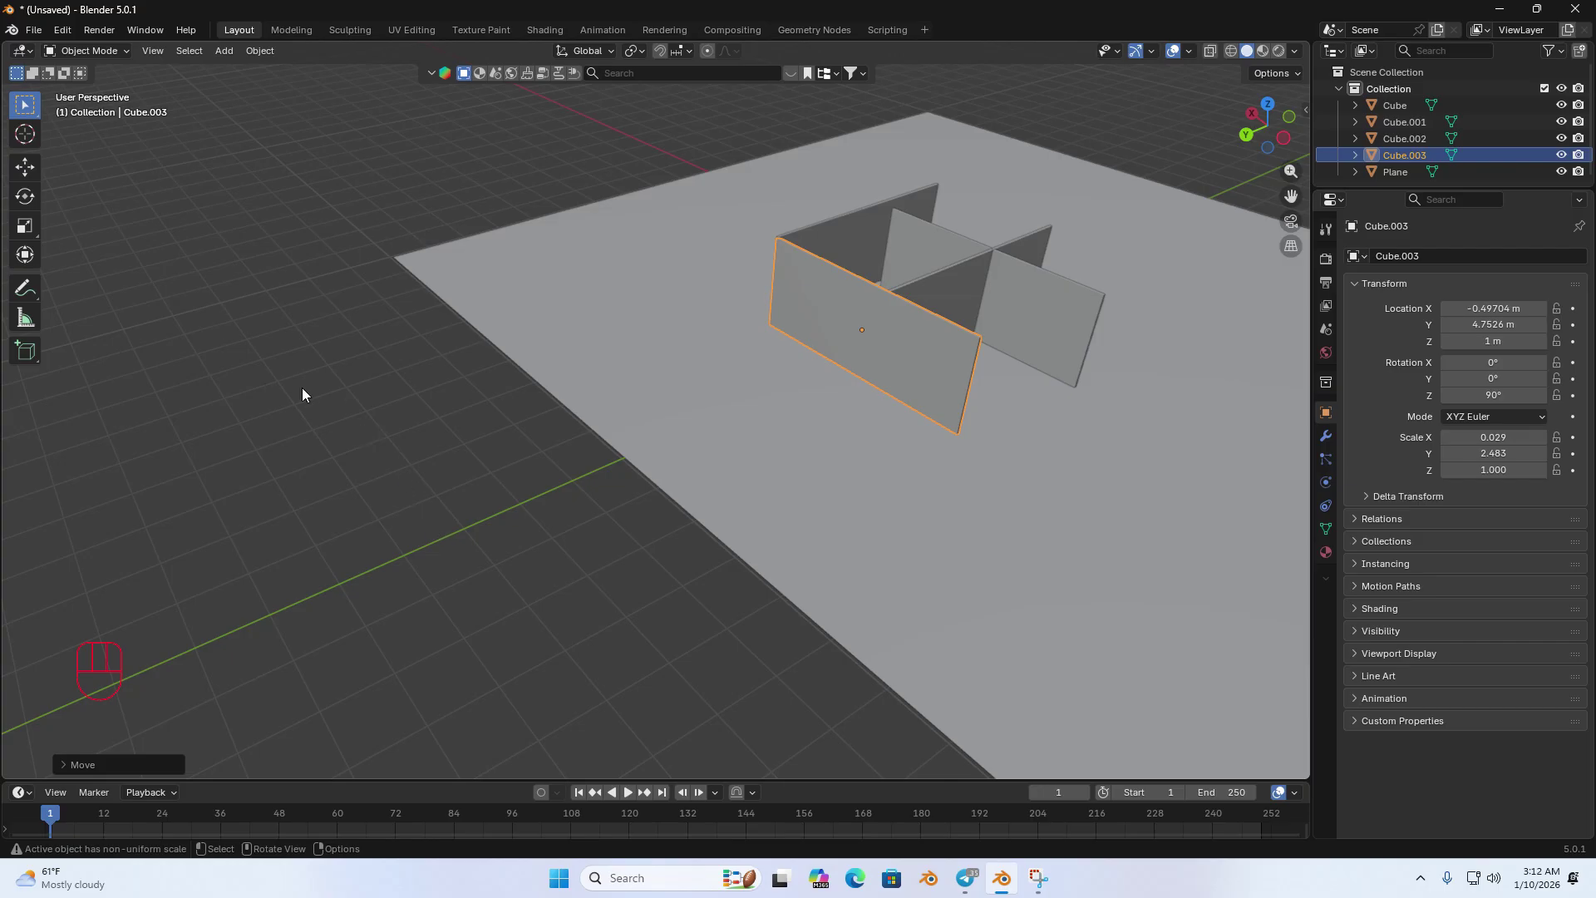
{"action": "left_click", "coordinate": [680, 51]}
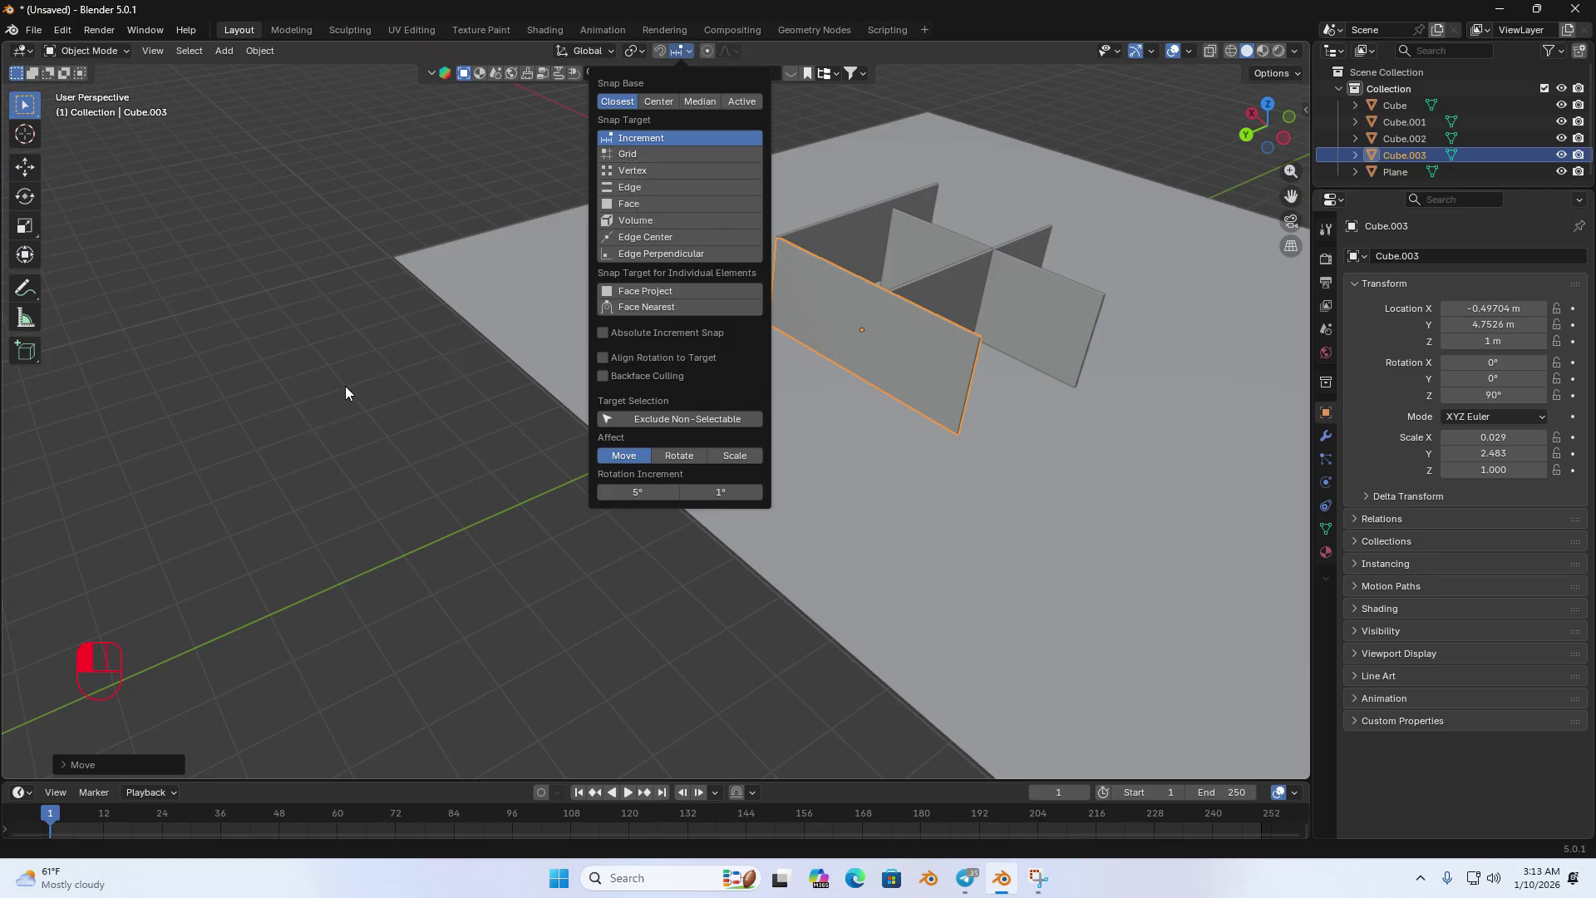
{"action": "left_click", "coordinate": [699, 154], "text": "shift"}
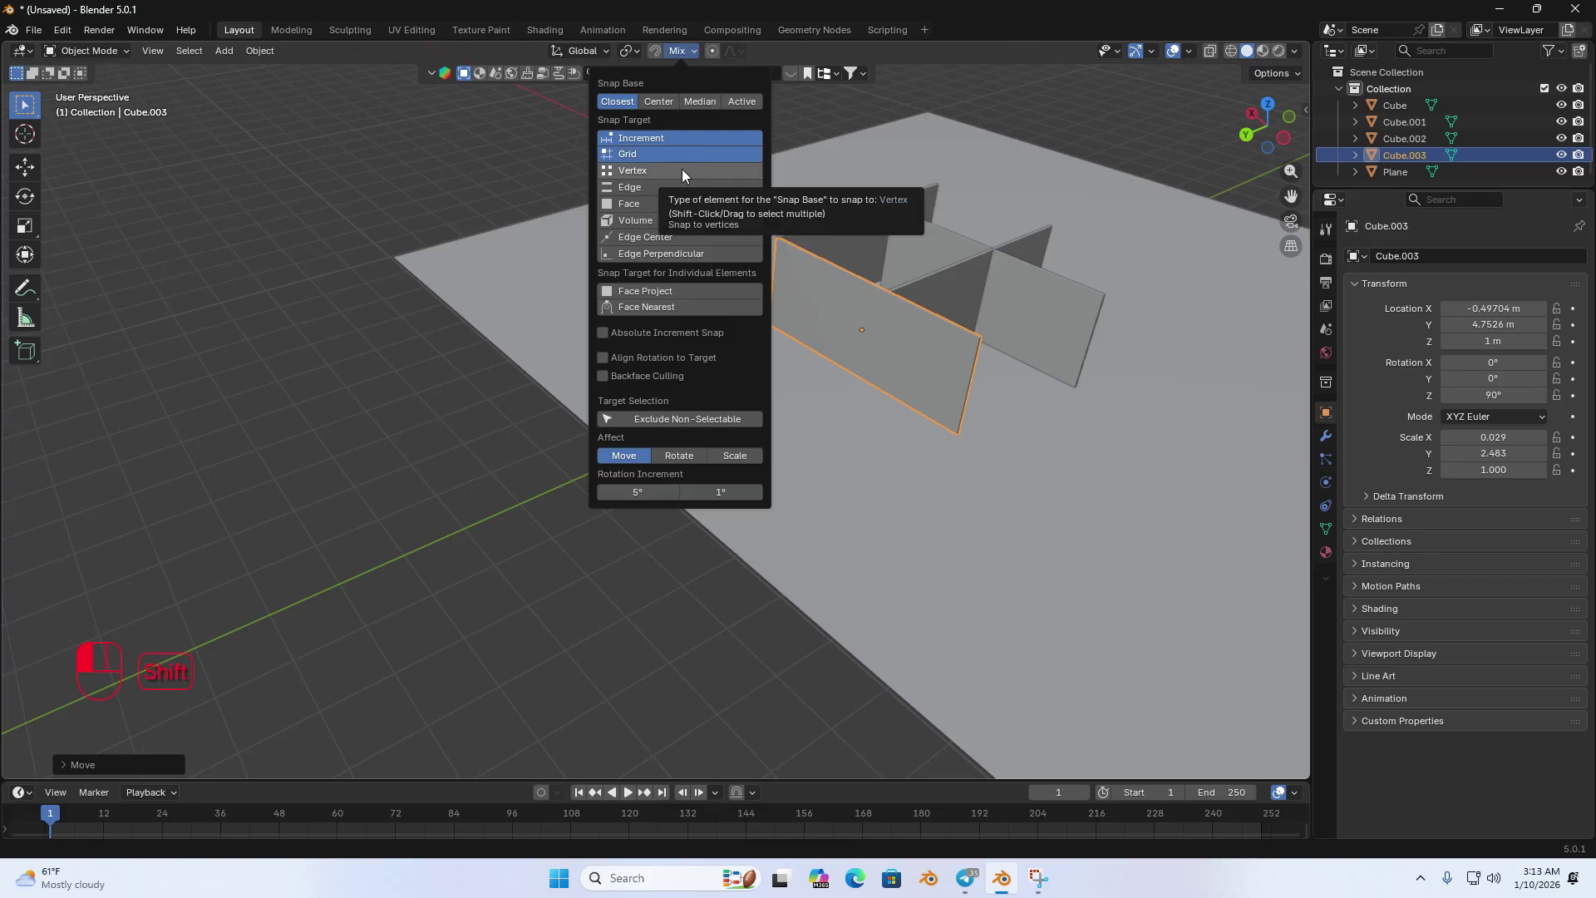
{"action": "left_click", "coordinate": [682, 170], "text": "shift"}
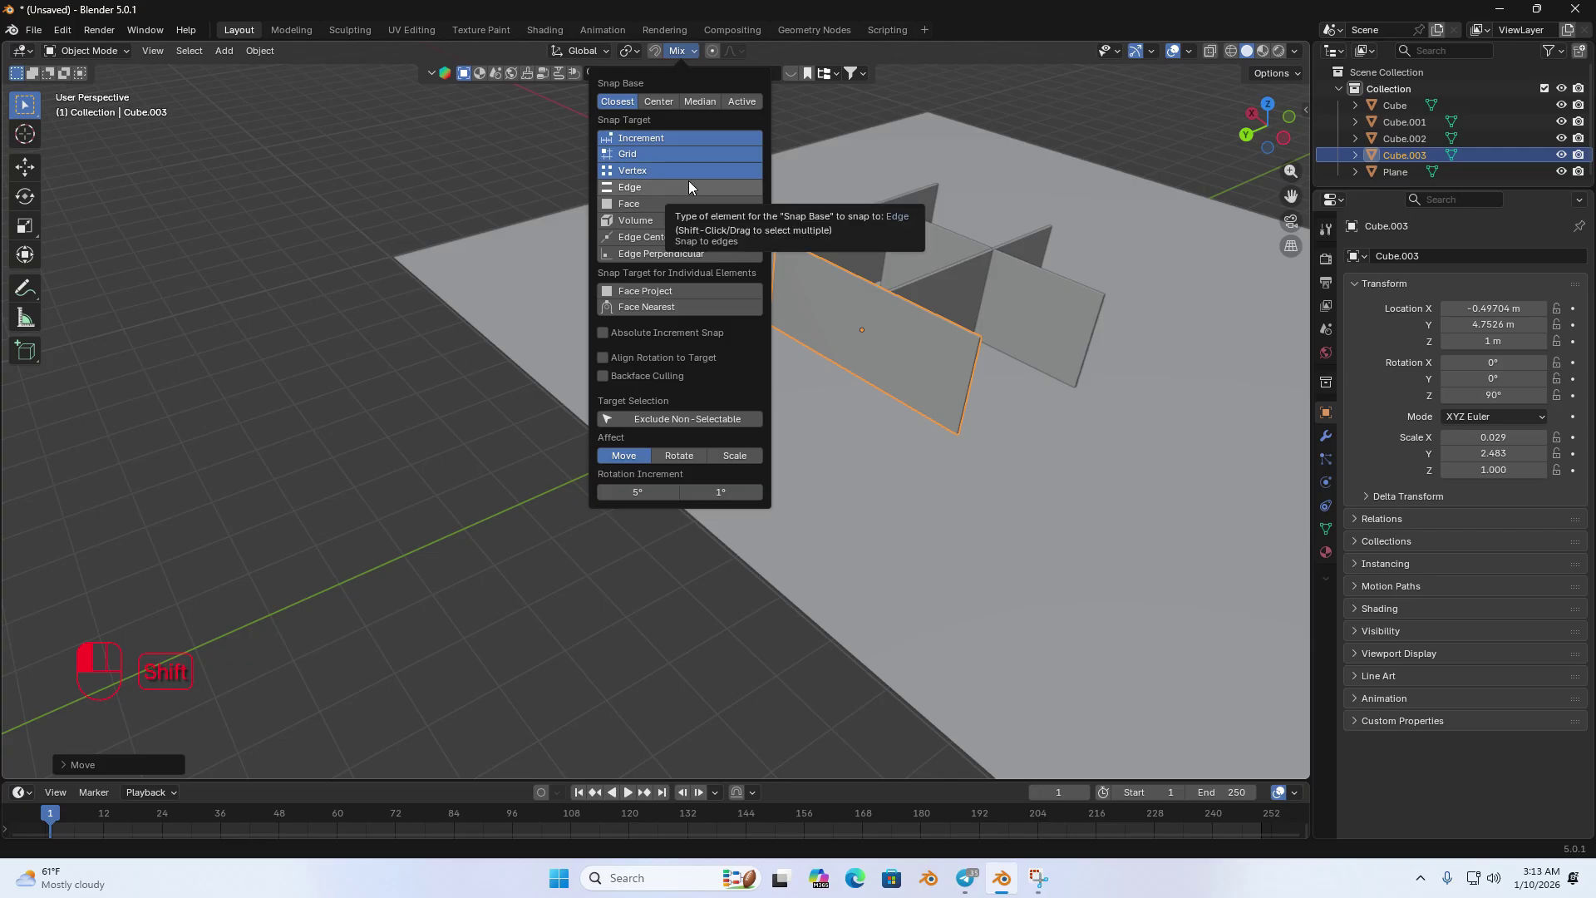
{"action": "left_click", "coordinate": [688, 181], "text": "shift"}
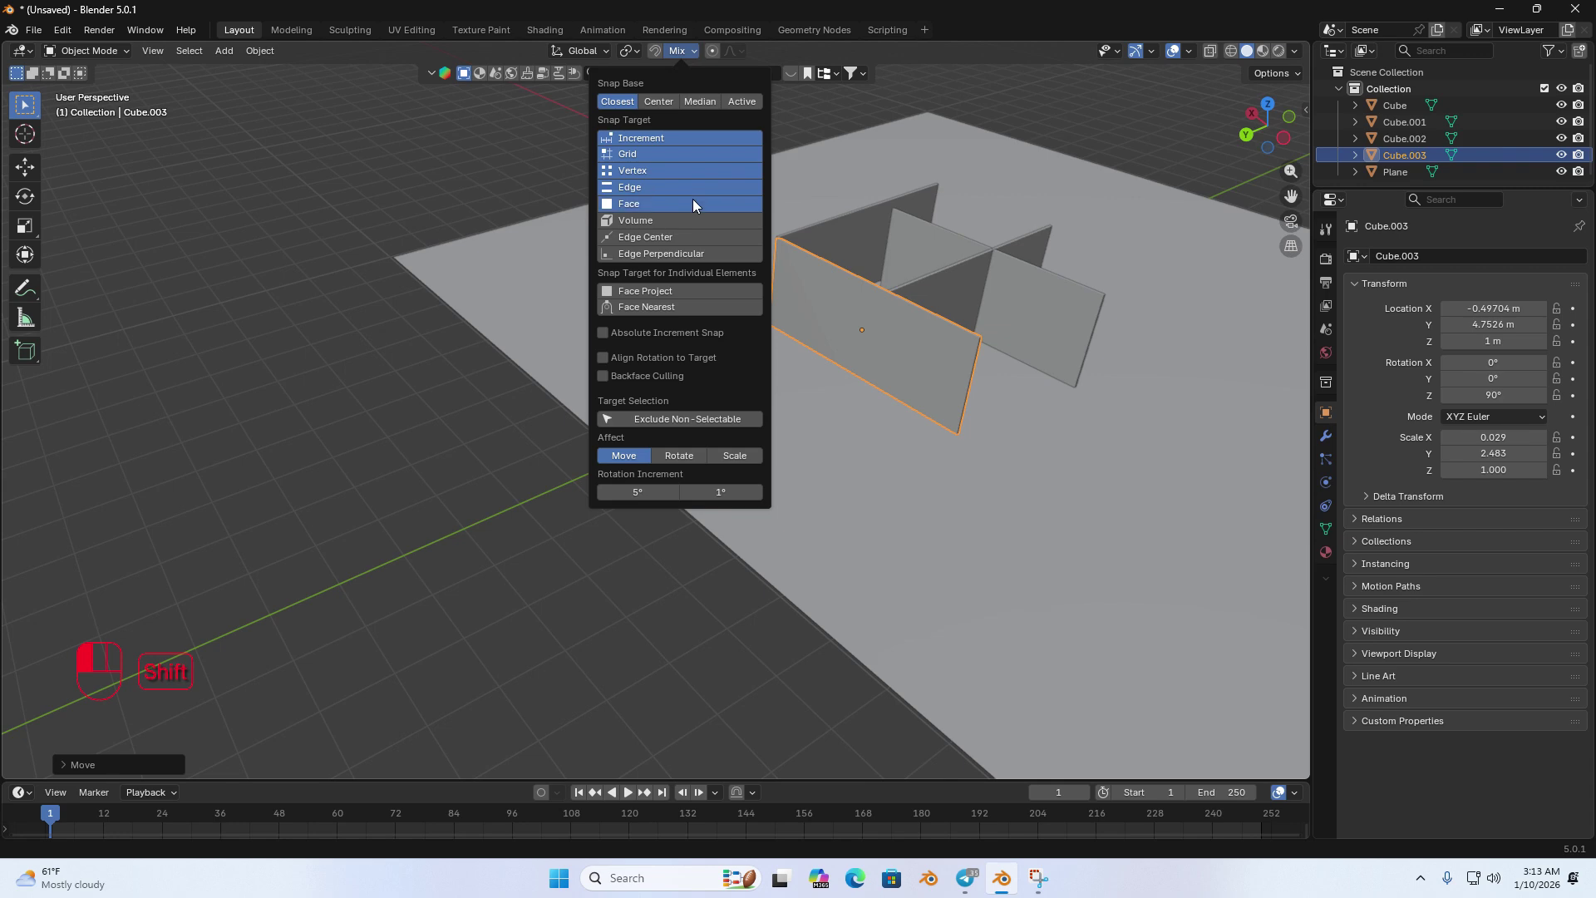
{"action": "left_click", "coordinate": [692, 201], "text": "shift"}
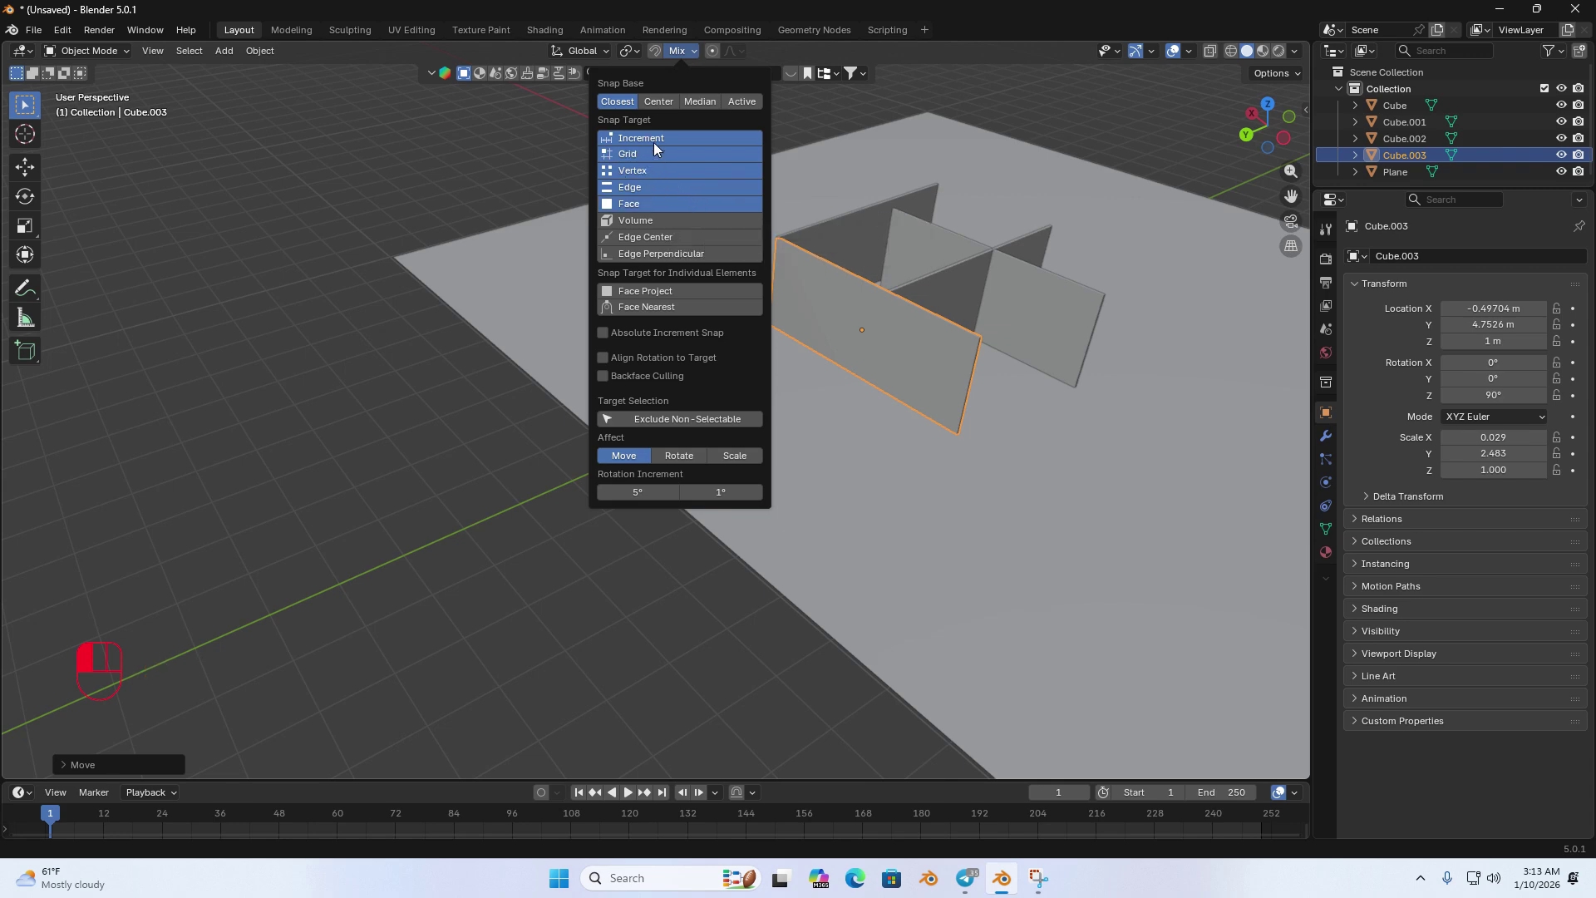
{"action": "left_click", "coordinate": [628, 49]}
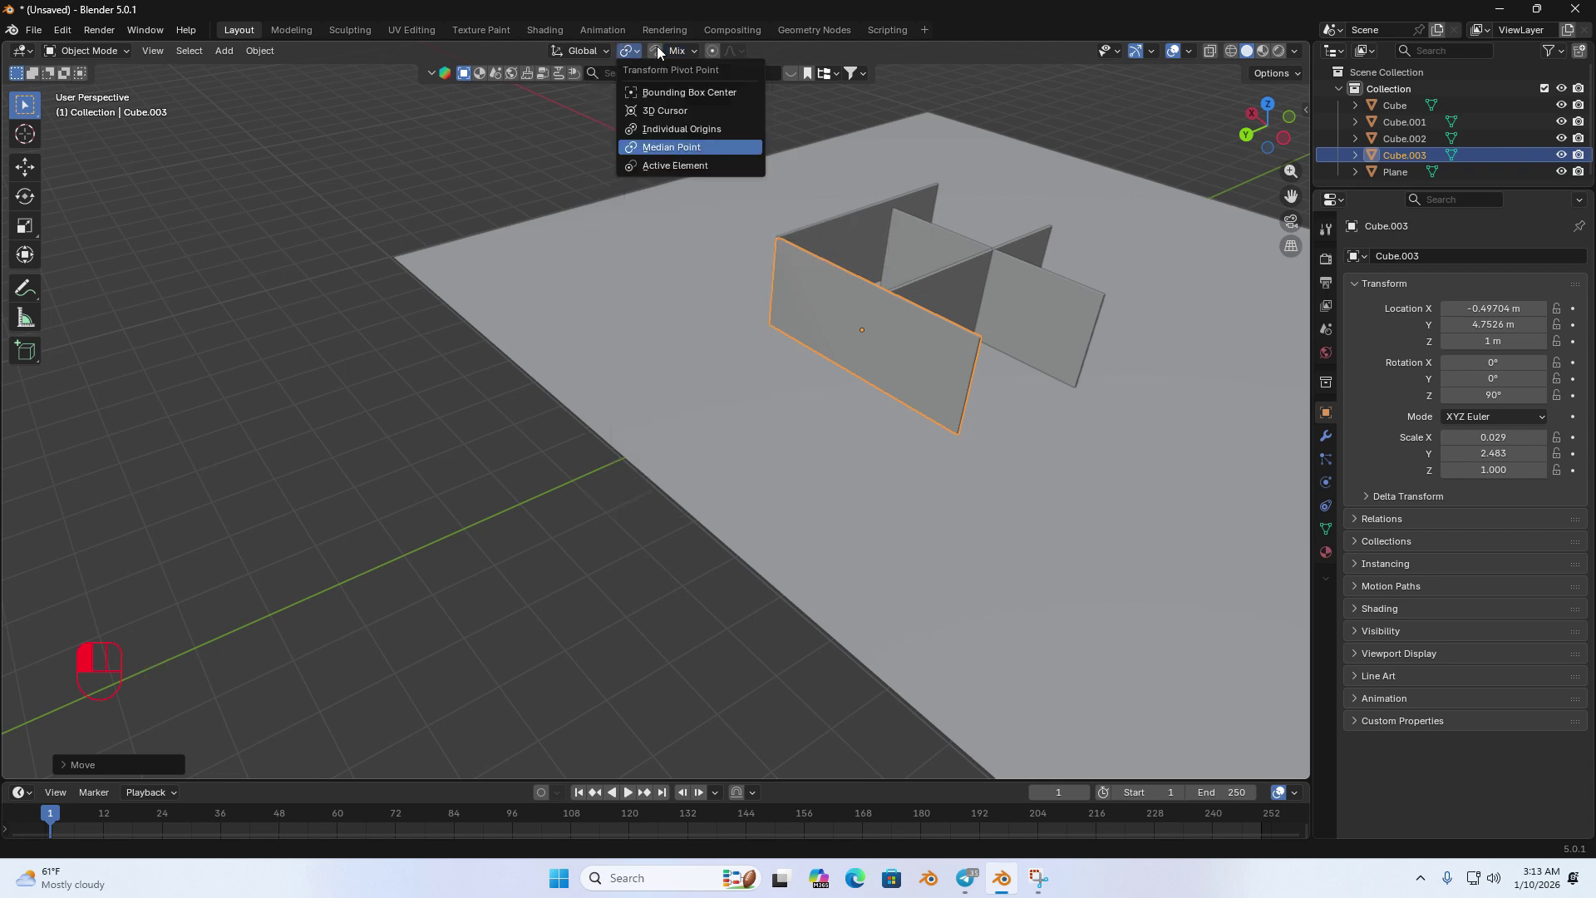
{"action": "left_click", "coordinate": [657, 46]}
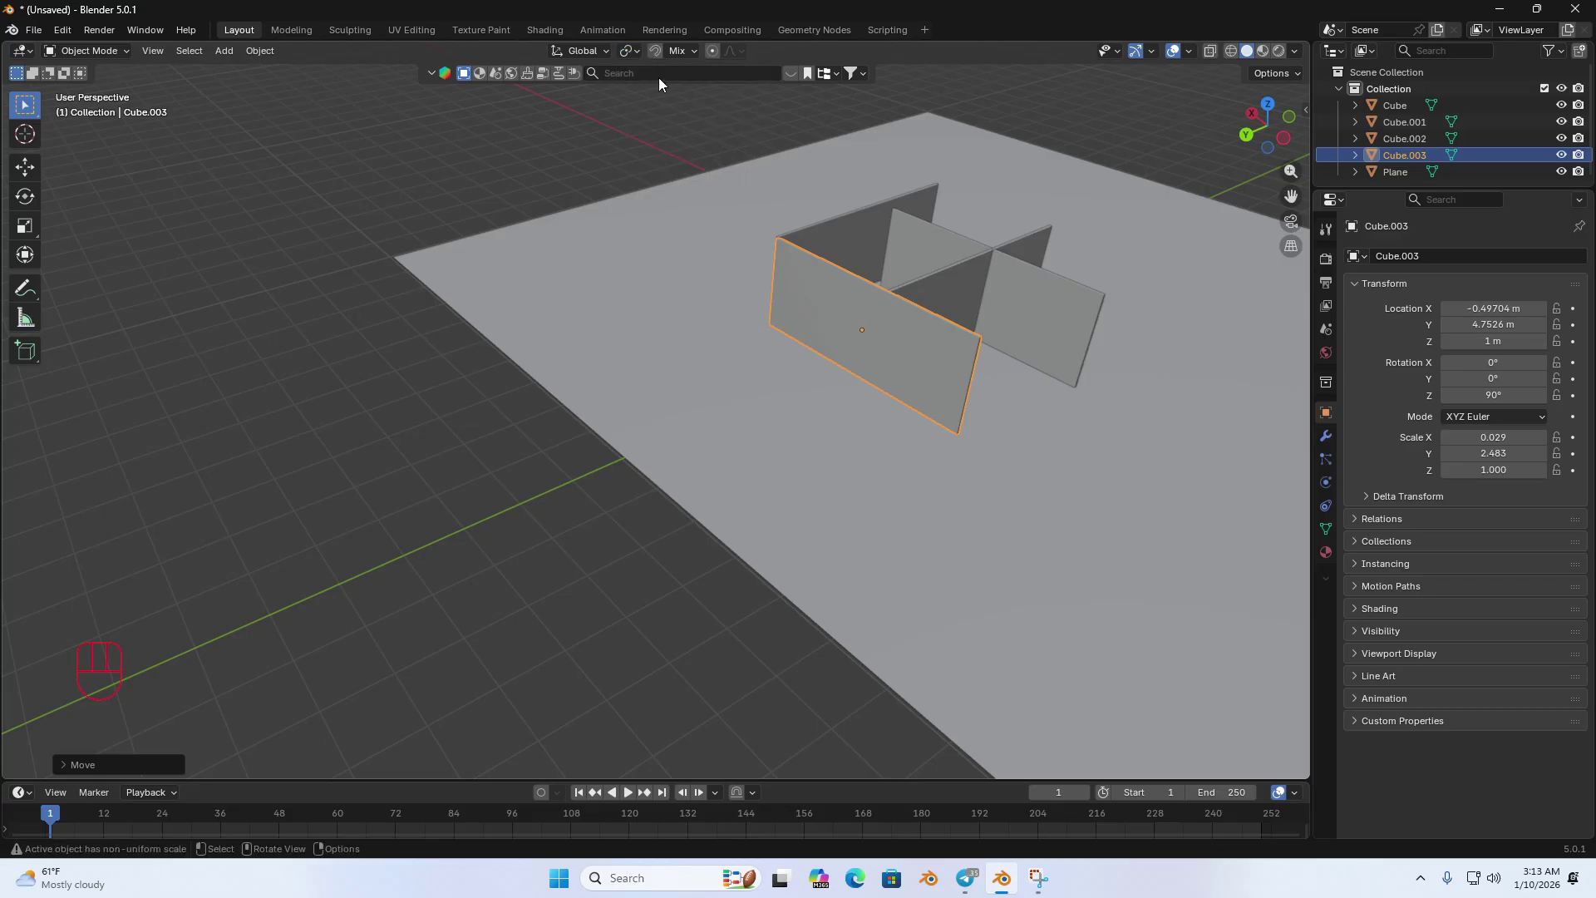
Step: In top view, snap the cross panel along X to about -0.44 m so its end aligns with the side wall's outer face
{"action": "middle_click_drag", "start_coordinate": [632, 166], "coordinate": [494, 231]}
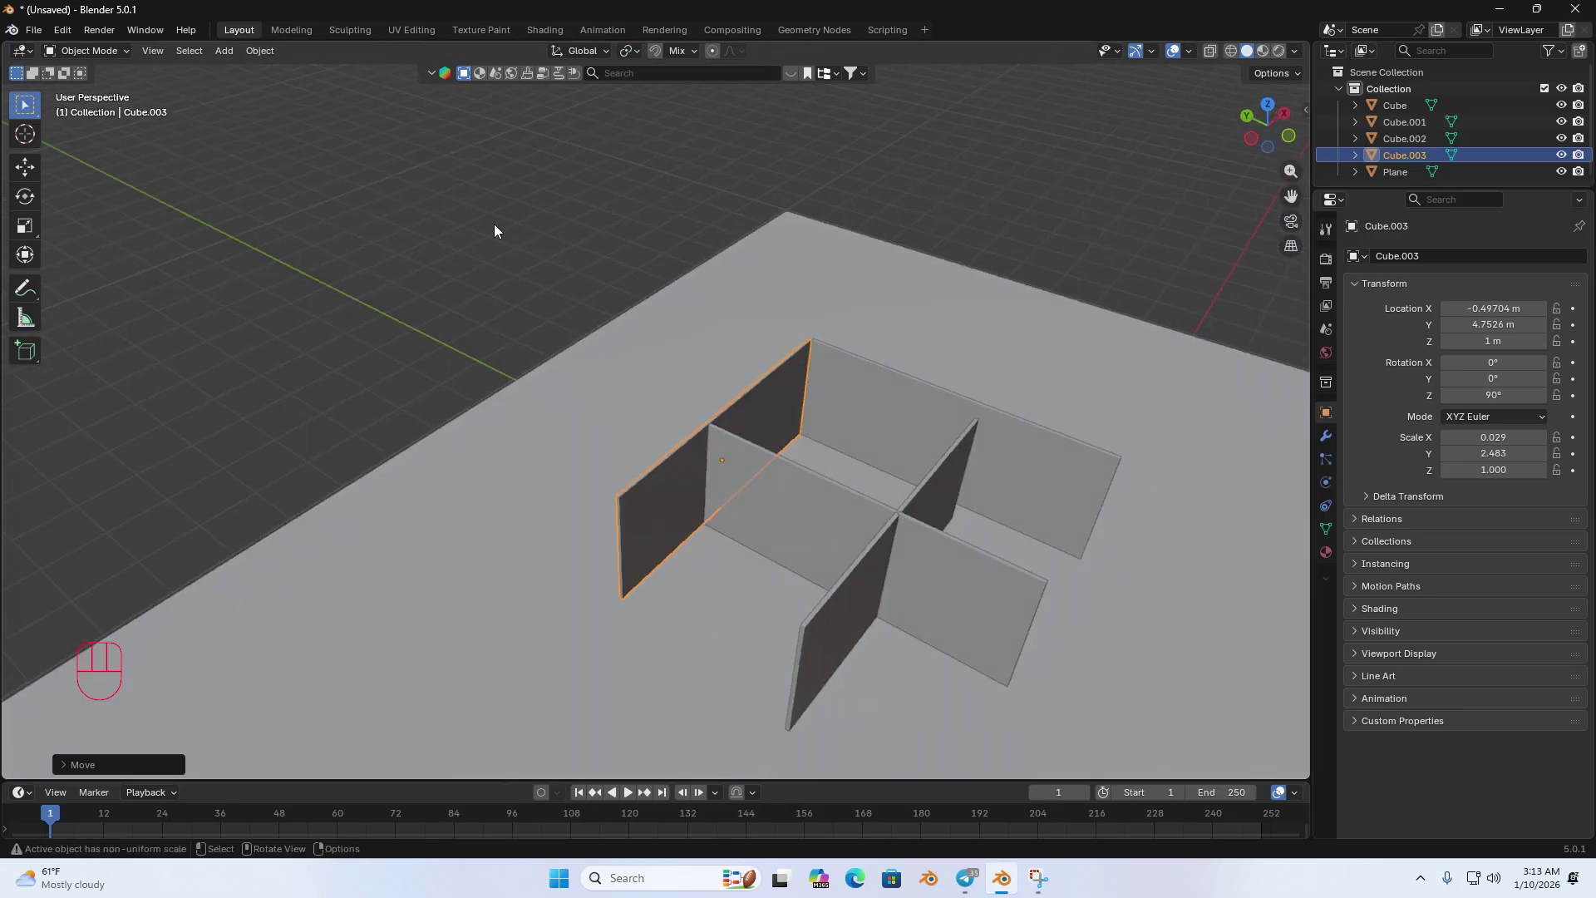
{"action": "left_click", "coordinate": [1267, 104]}
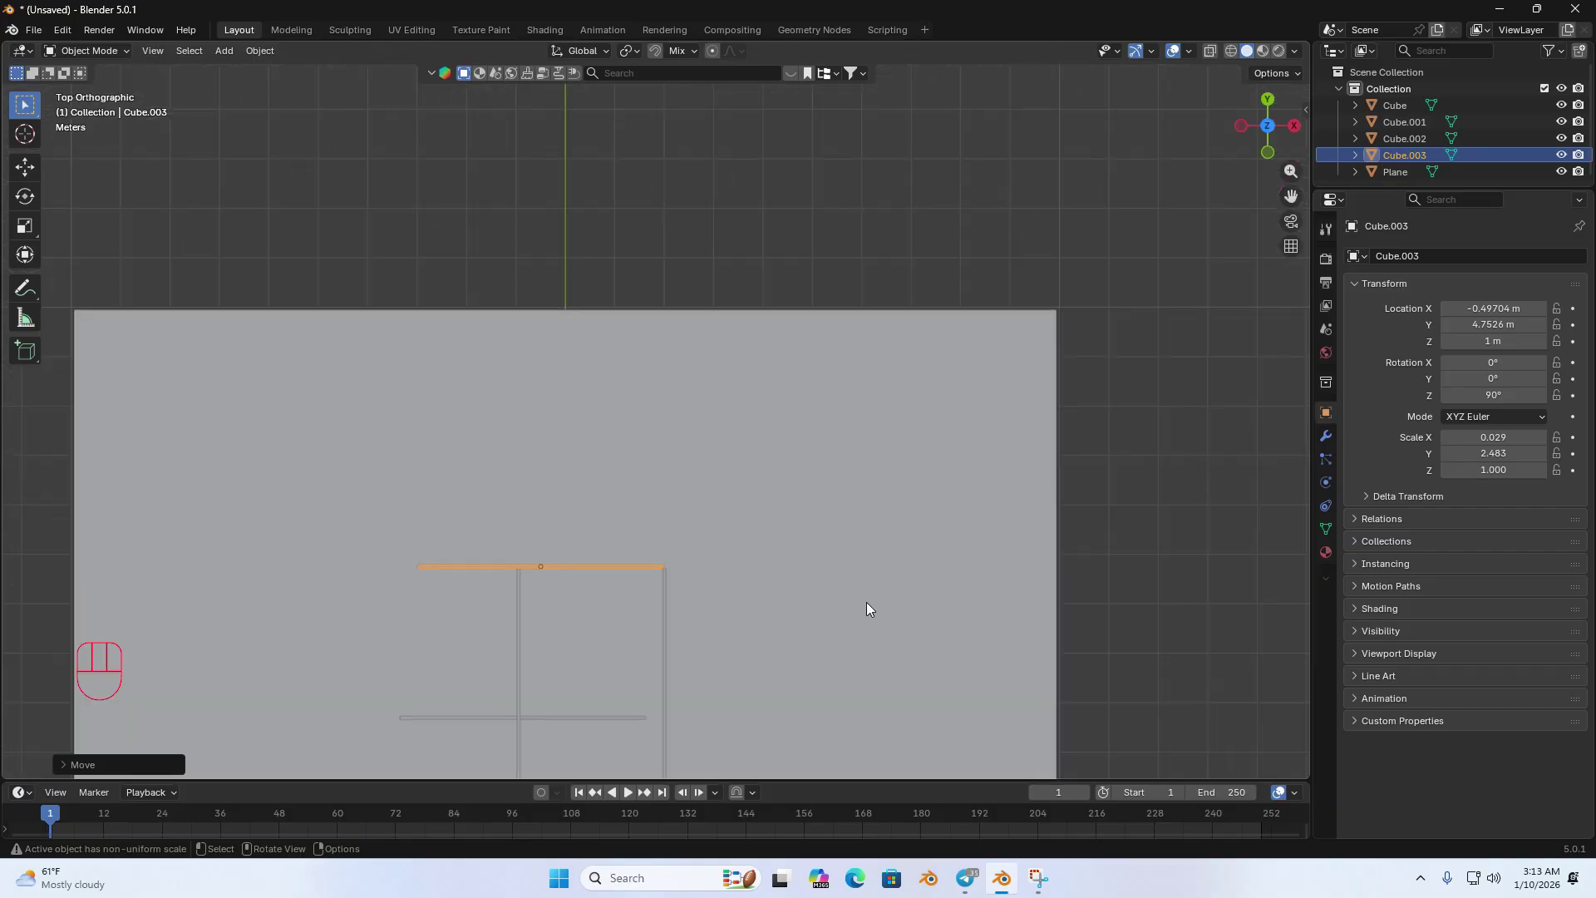
{"action": "scroll", "coordinate": [656, 499], "scroll_direction": "up", "scroll_amount": 4}
{"action": "middle_click_drag", "start_coordinate": [657, 499], "coordinate": [692, 429], "text": "shift"}
{"action": "scroll", "coordinate": [685, 429], "scroll_direction": "up", "scroll_amount": 3}
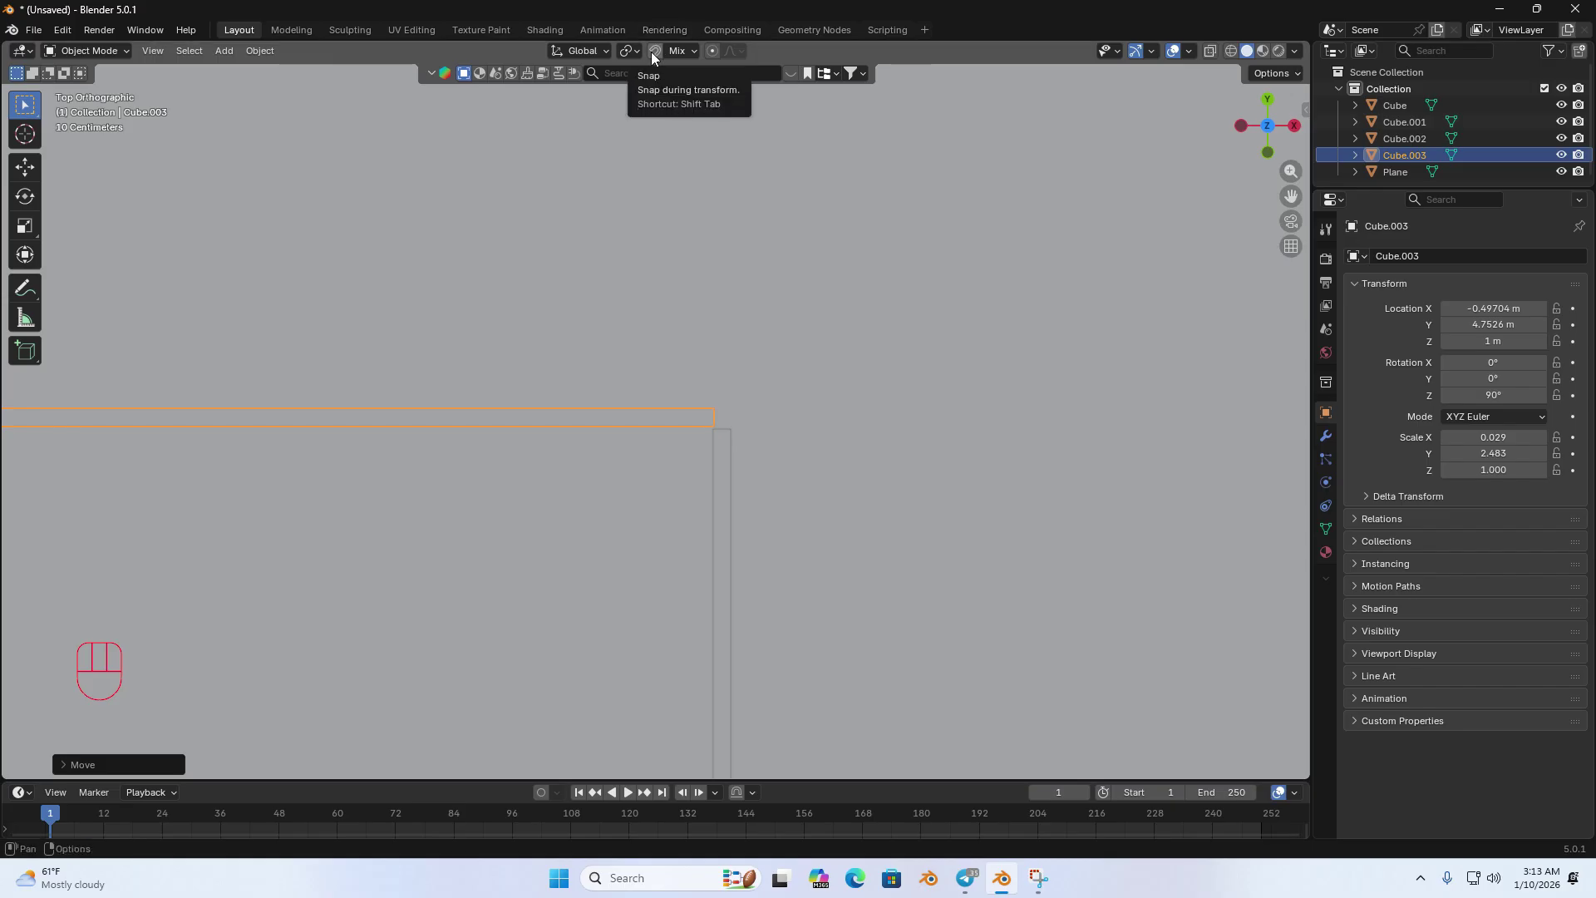
{"action": "scroll", "coordinate": [556, 428], "scroll_direction": "down", "scroll_amount": 2}
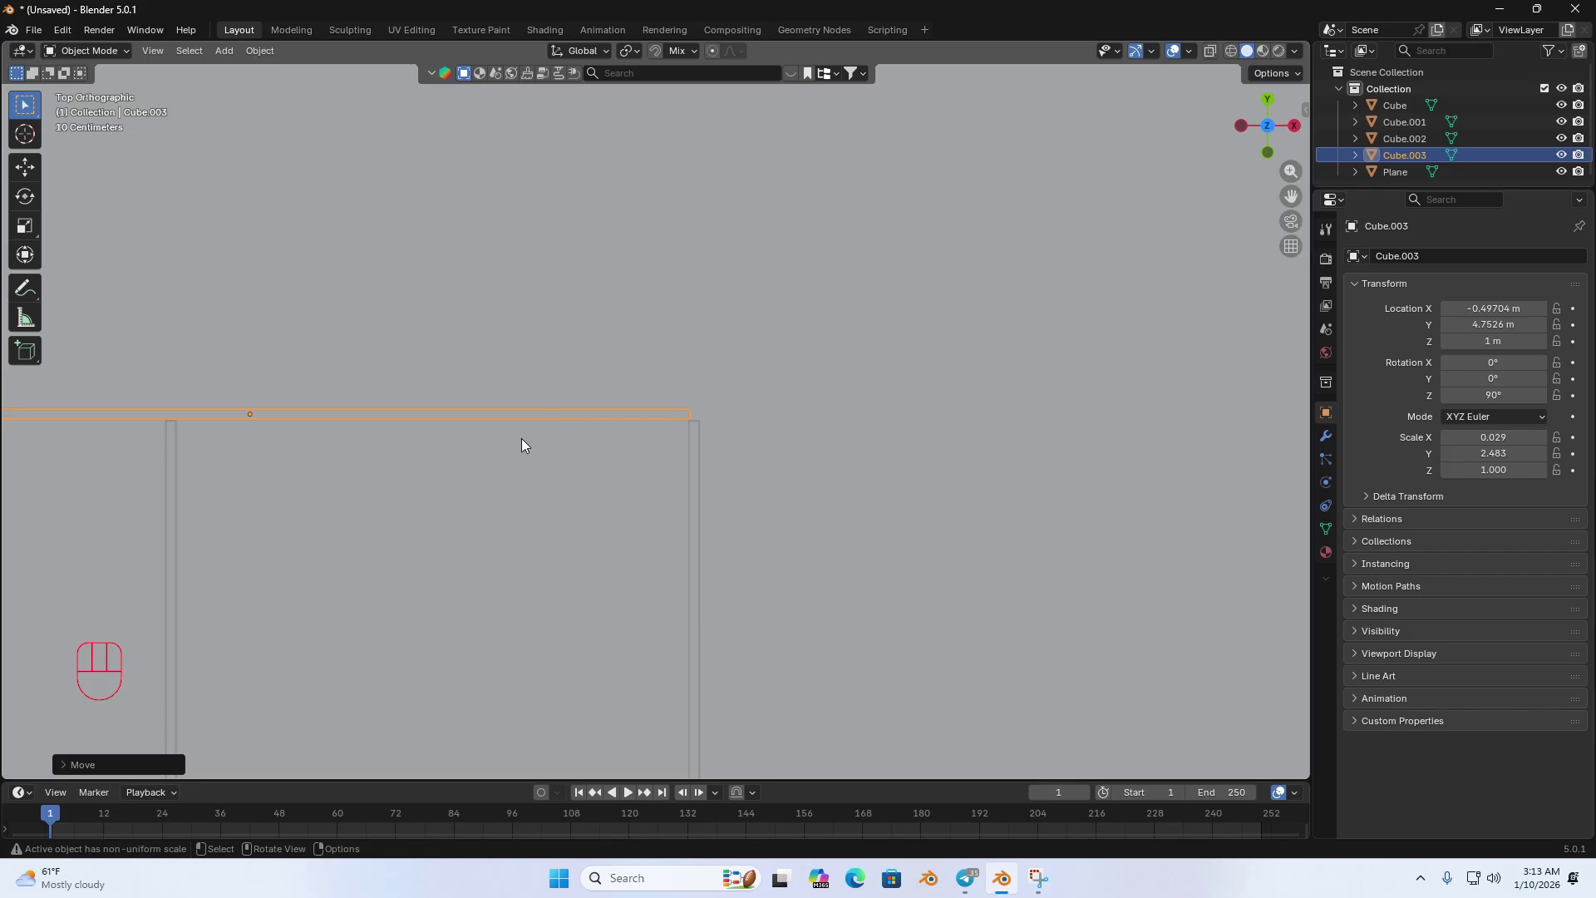
{"action": "key", "text": "g"}
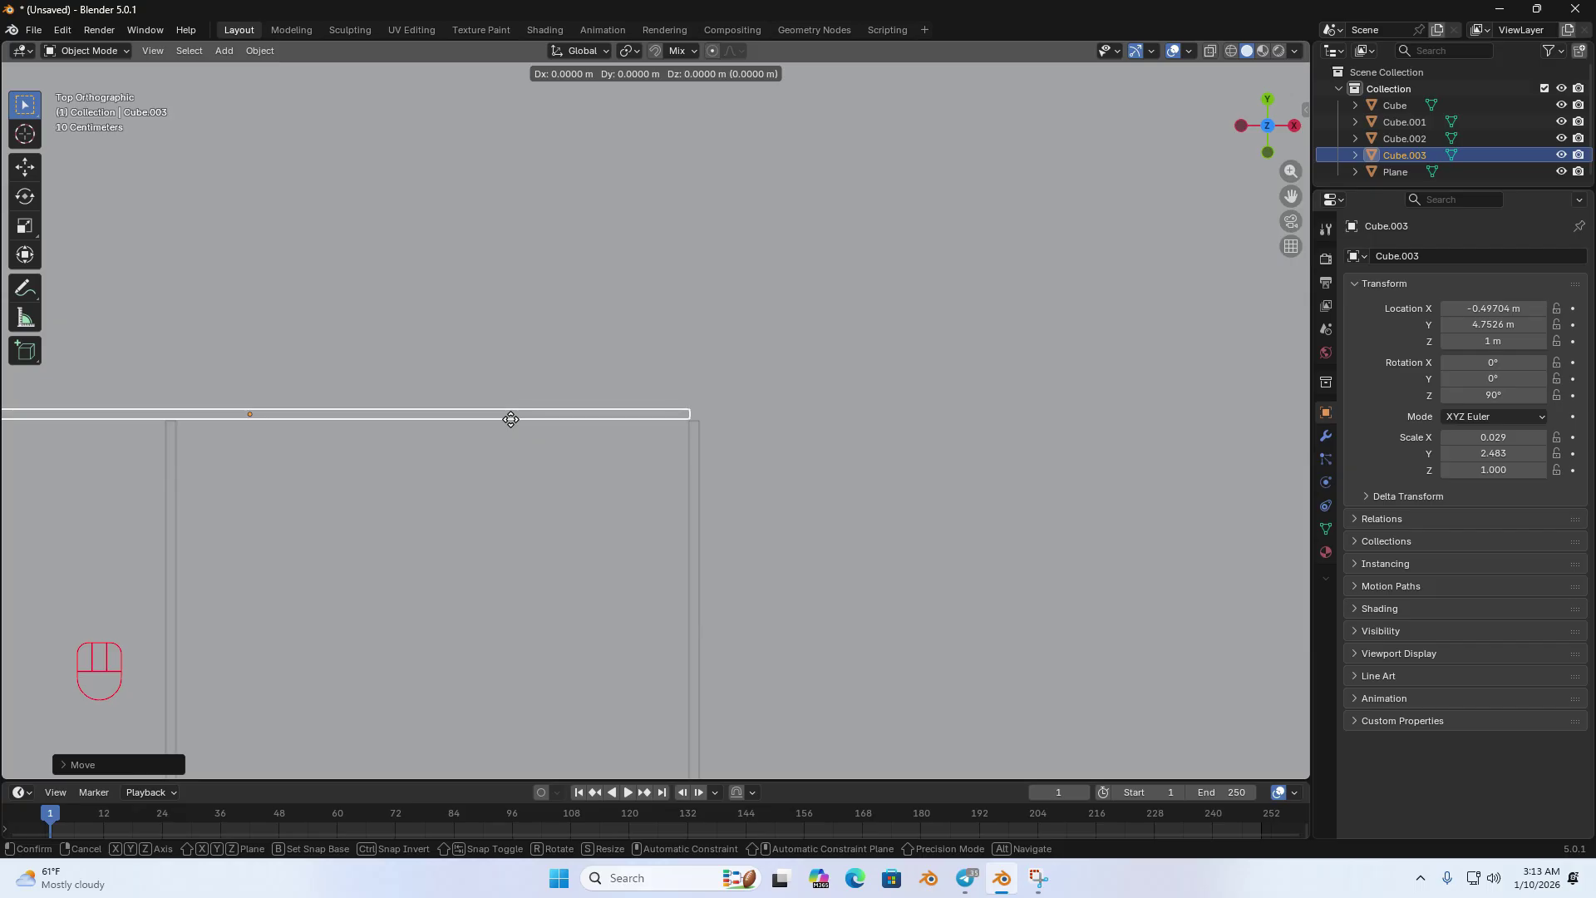
{"action": "key", "text": "x"}
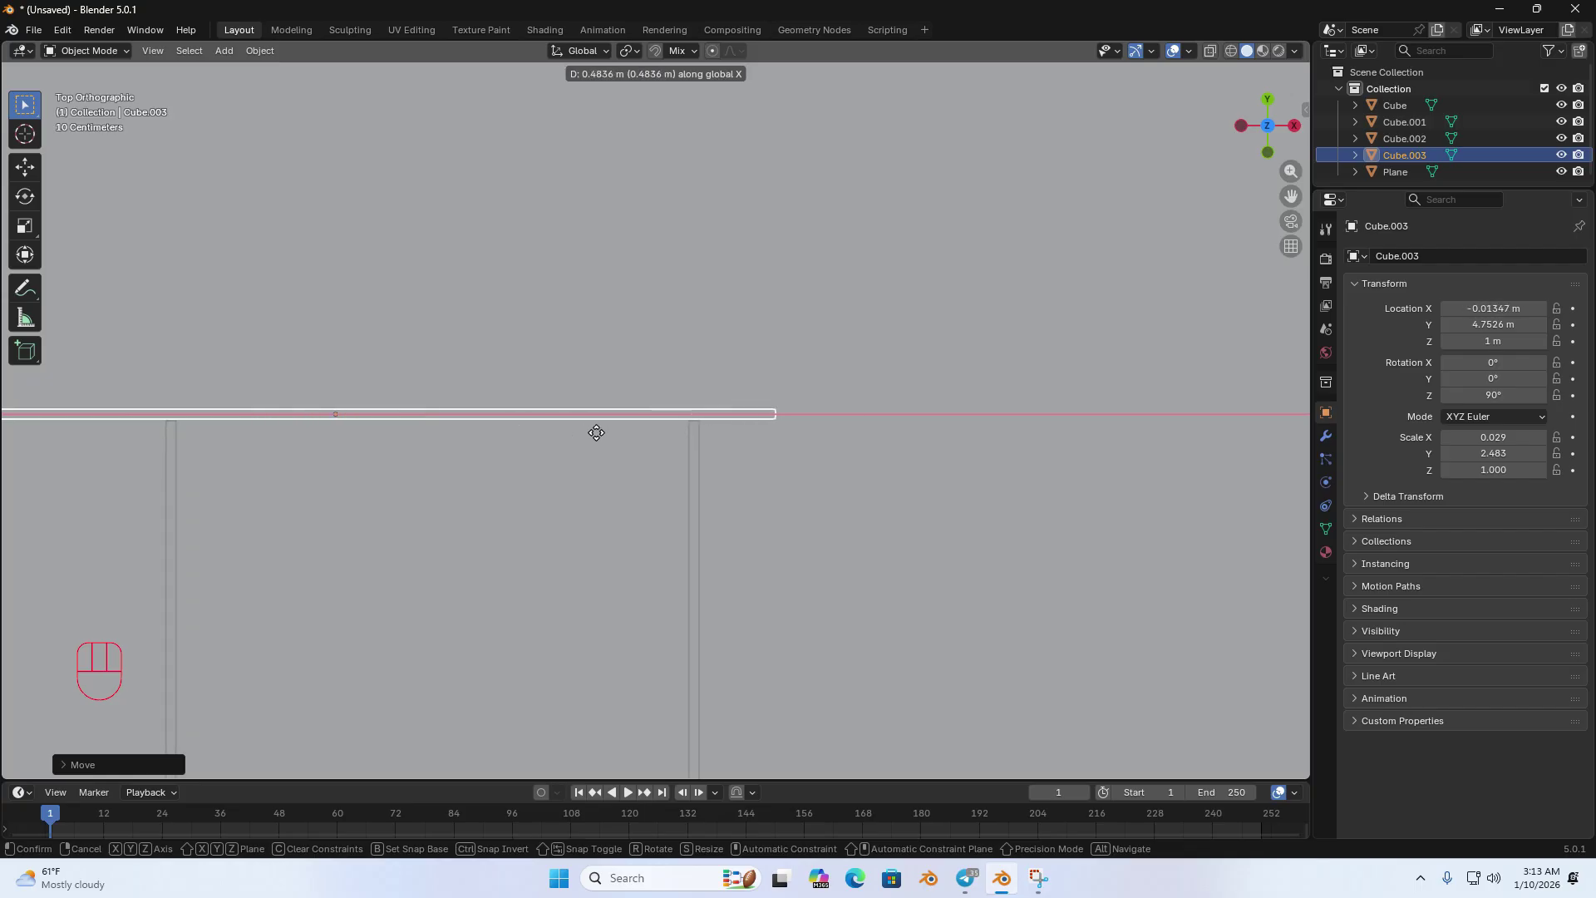
{"action": "key", "text": "ctrl"}
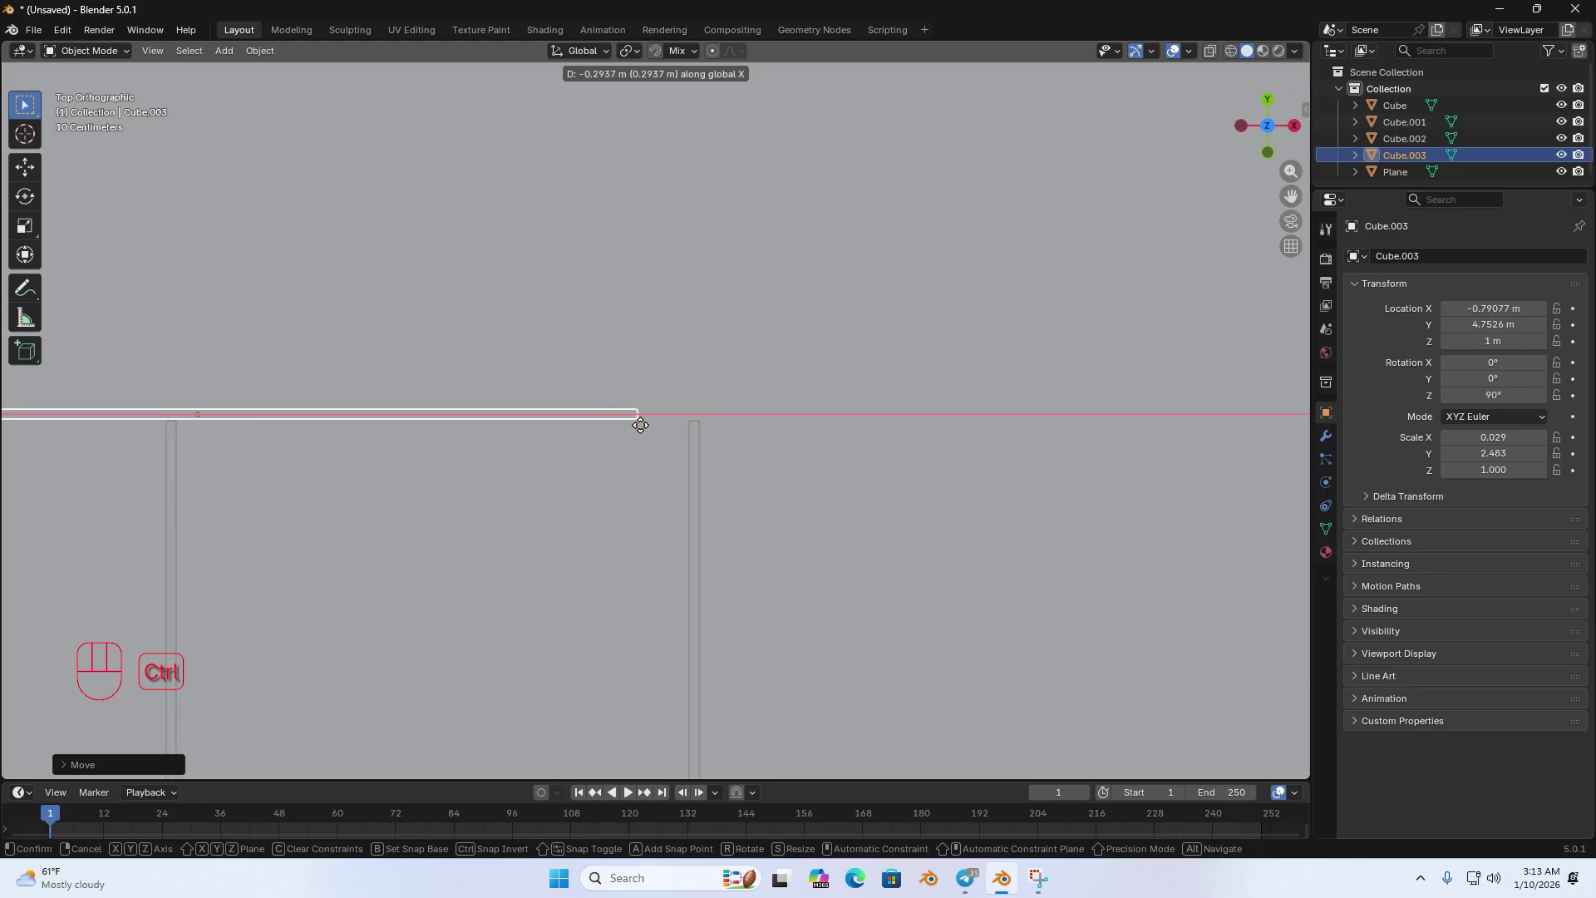
{"action": "left_click", "coordinate": [700, 427]}
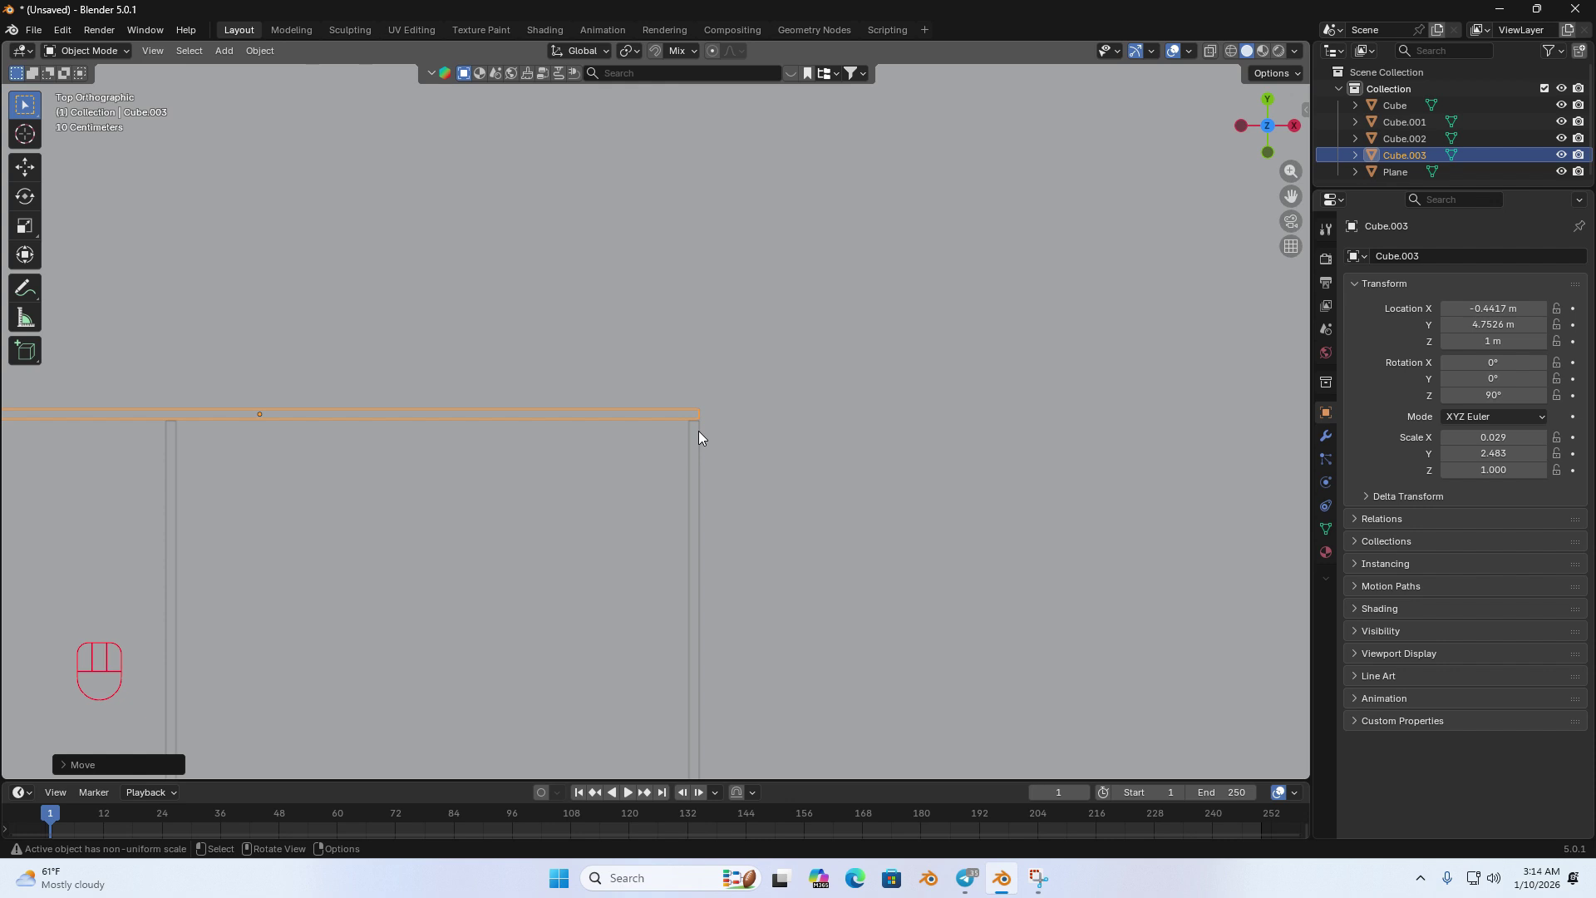
{"action": "middle_click_drag", "start_coordinate": [687, 438], "coordinate": [803, 456], "text": "shift"}
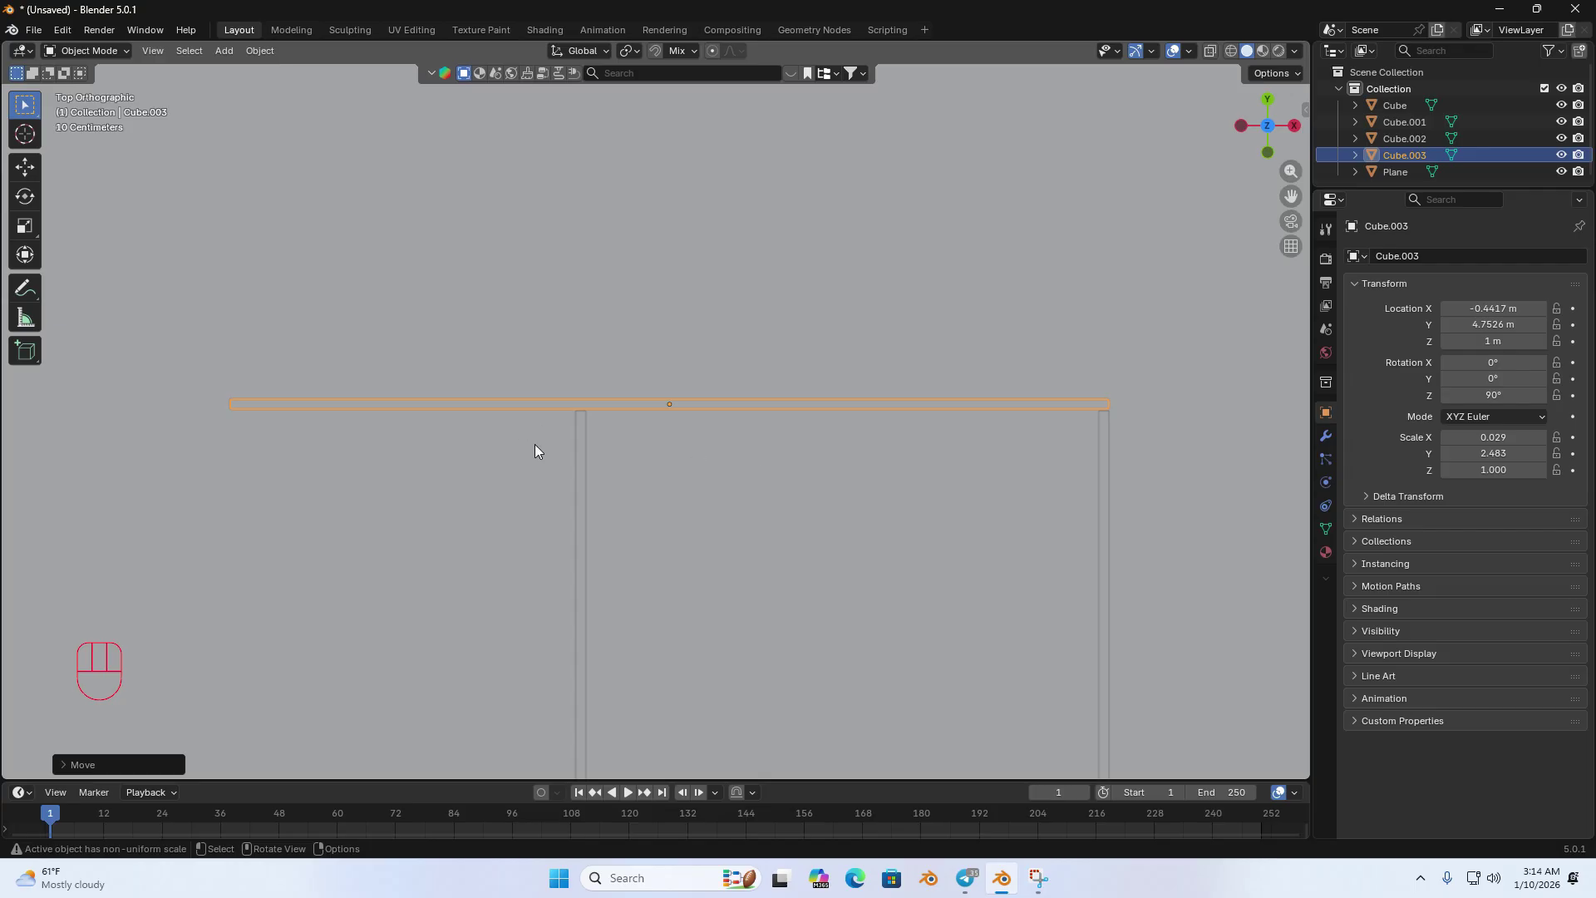
Step: Select the cross panel lying across the side walls and snap-move it to the walls' near Y ends, about X -0.44 m, Y -0.22 m
{"action": "scroll", "coordinate": [535, 444], "scroll_direction": "down", "scroll_amount": 2}
{"action": "middle_click_drag", "start_coordinate": [648, 586], "coordinate": [662, 376], "text": "shift"}
{"action": "left_click", "coordinate": [675, 590]}
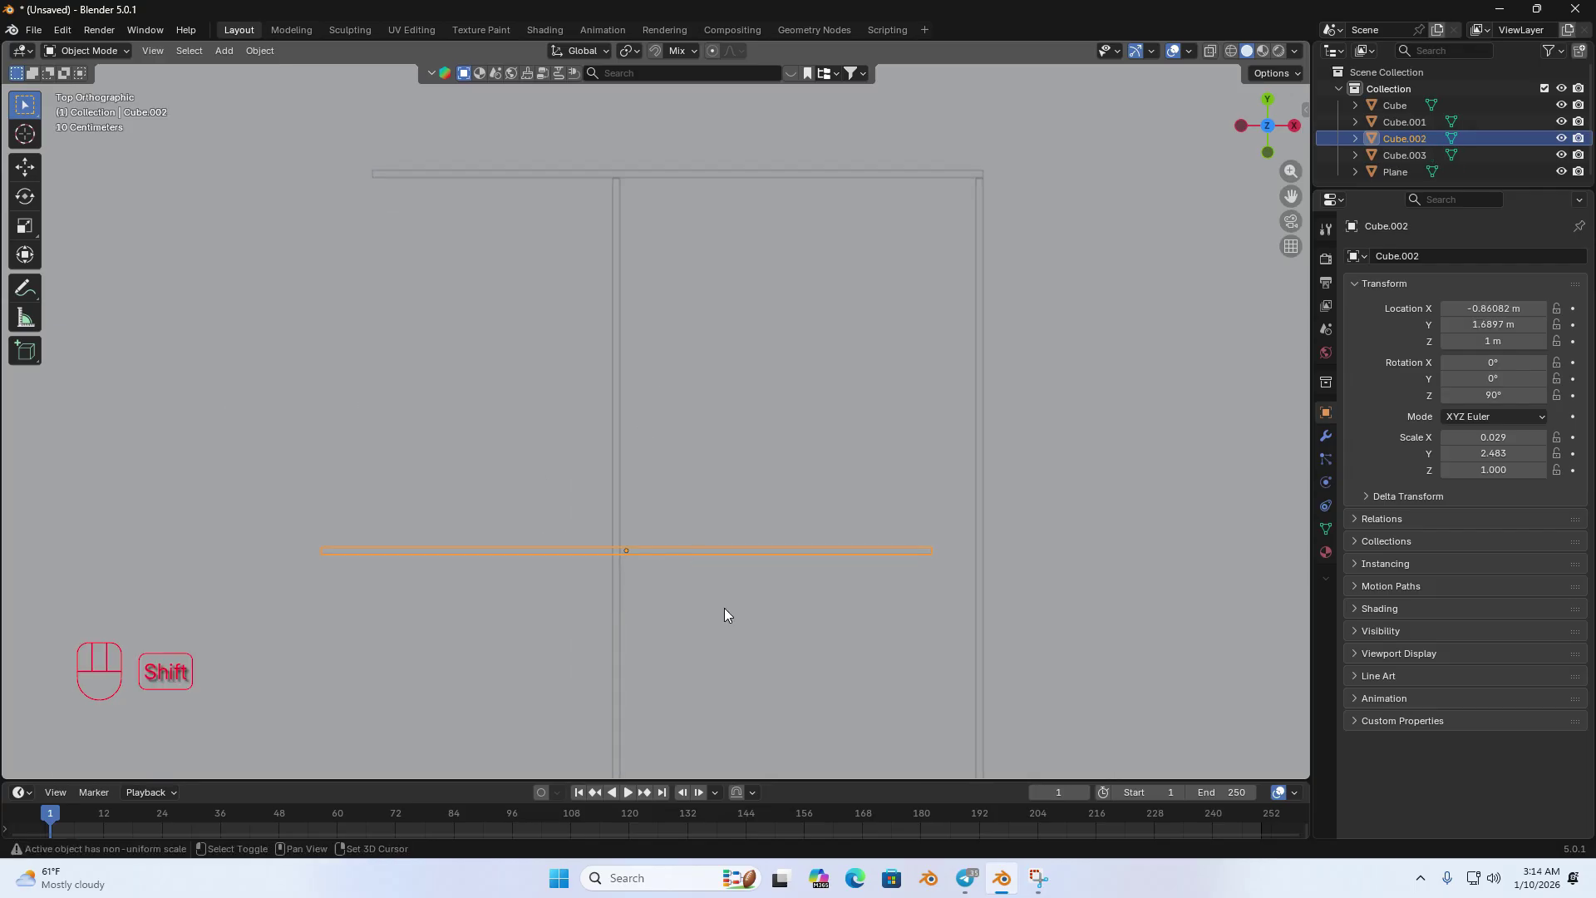
{"action": "middle_click_drag", "start_coordinate": [722, 612], "coordinate": [472, 331], "text": "shift"}
{"action": "key", "text": "g"}
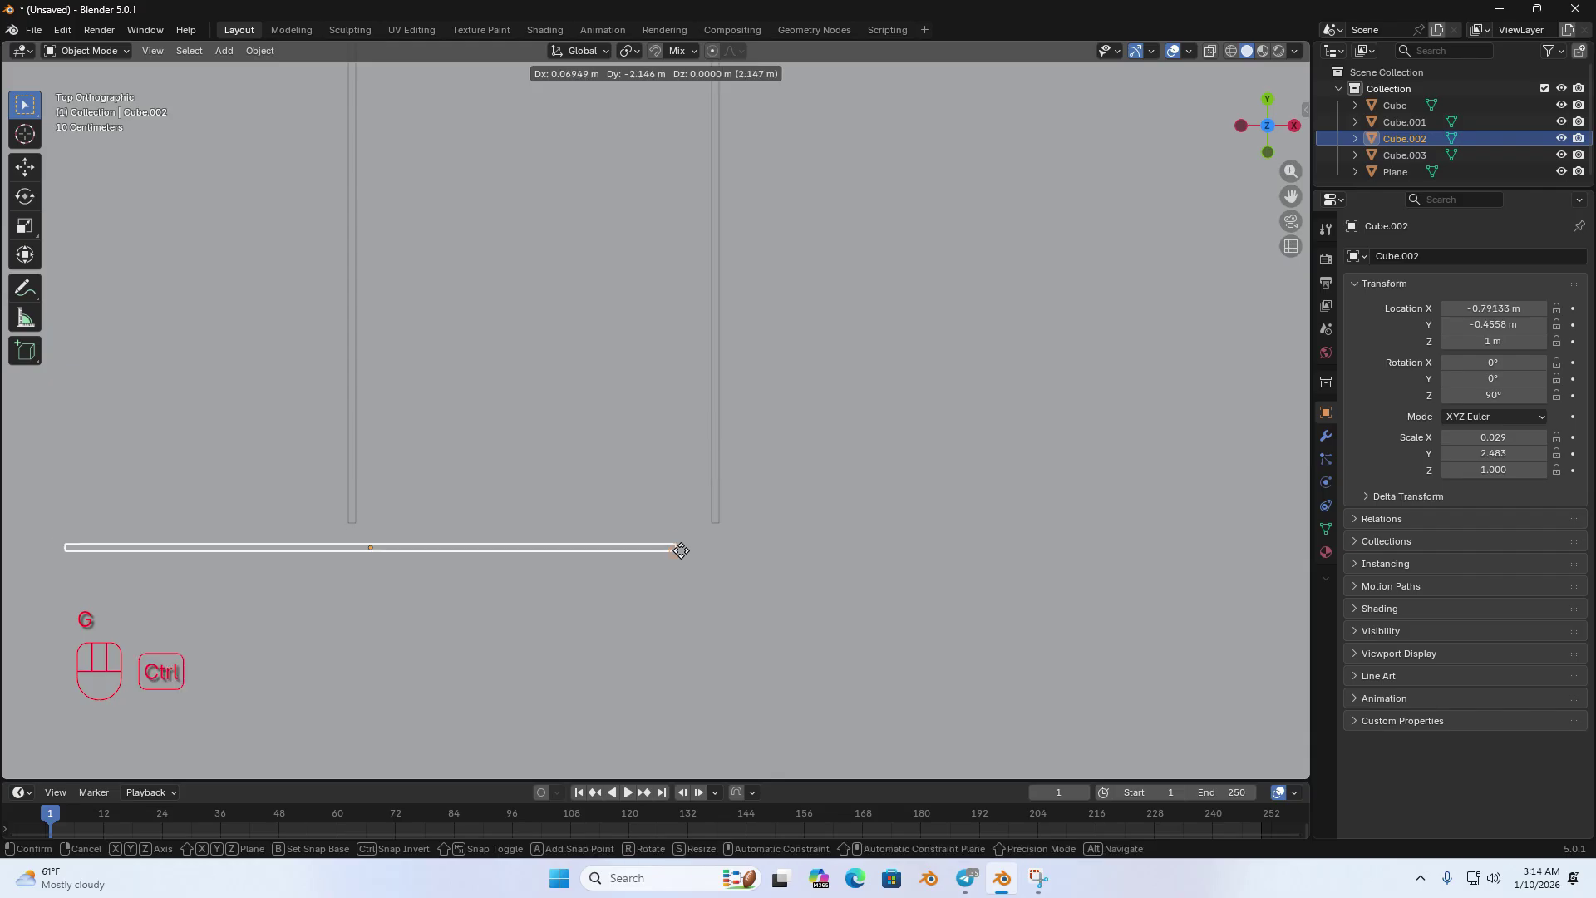
{"action": "left_click", "coordinate": [720, 524]}
{"action": "scroll", "coordinate": [726, 549], "scroll_direction": "up", "scroll_amount": 3}
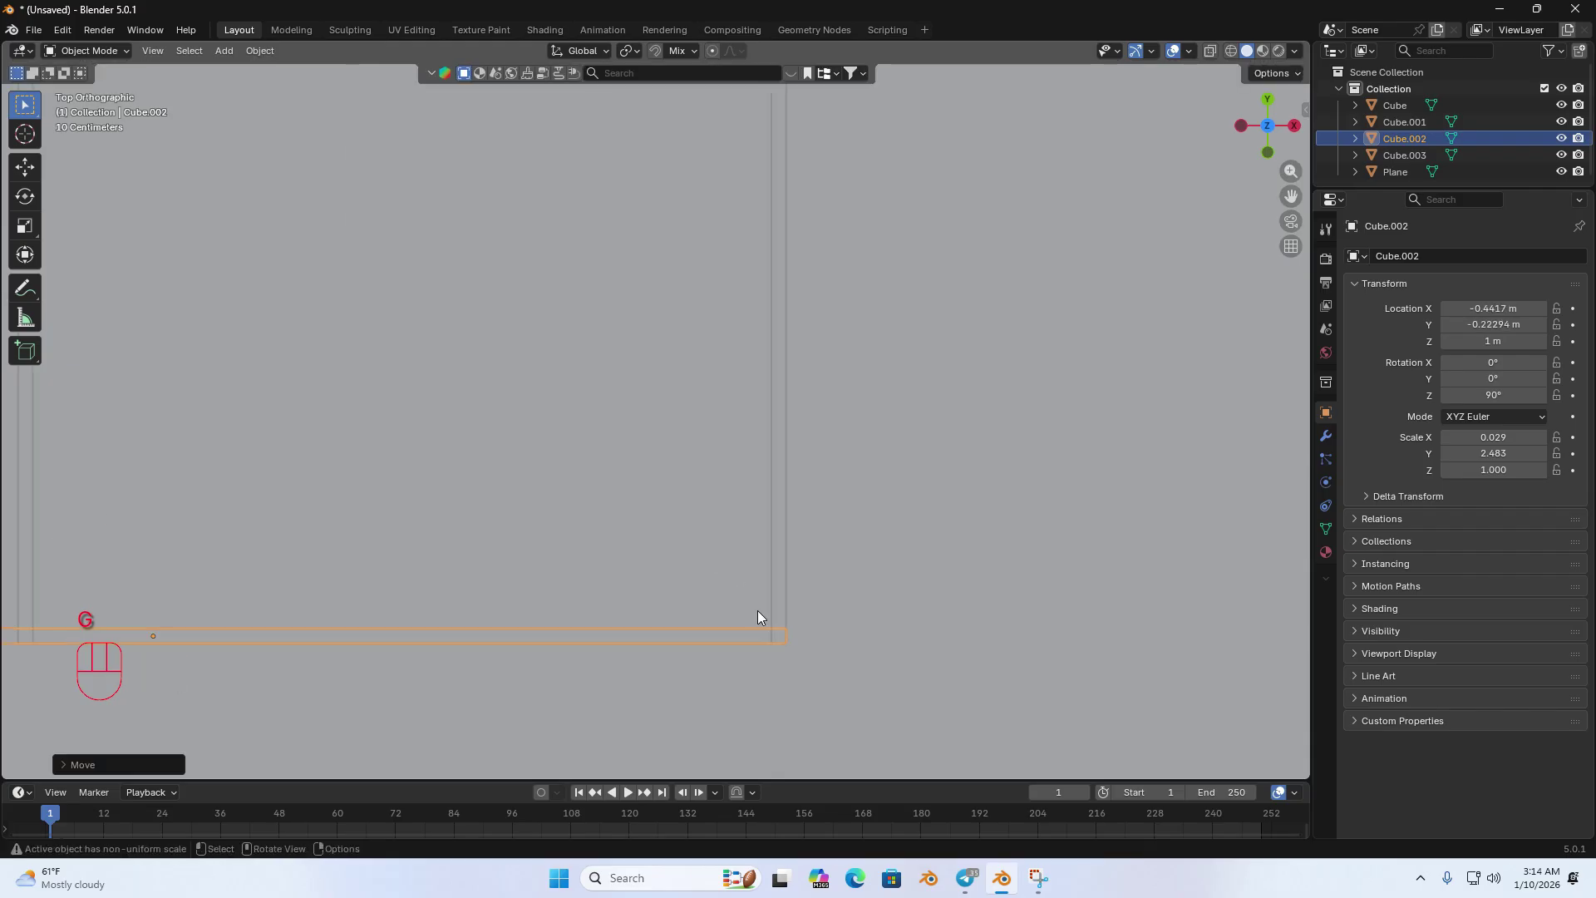
Step: Snap the near cross panel flush against the wall ends at Y about -0.28 m, its end aligned with the outer side face at X about -0.44 m
{"action": "key", "text": "g"}
{"action": "key", "text": "g"}
{"action": "key", "text": "g"}
{"action": "key", "text": "g"}
{"action": "key", "text": "g"}
{"action": "key", "text": "ctrl"}
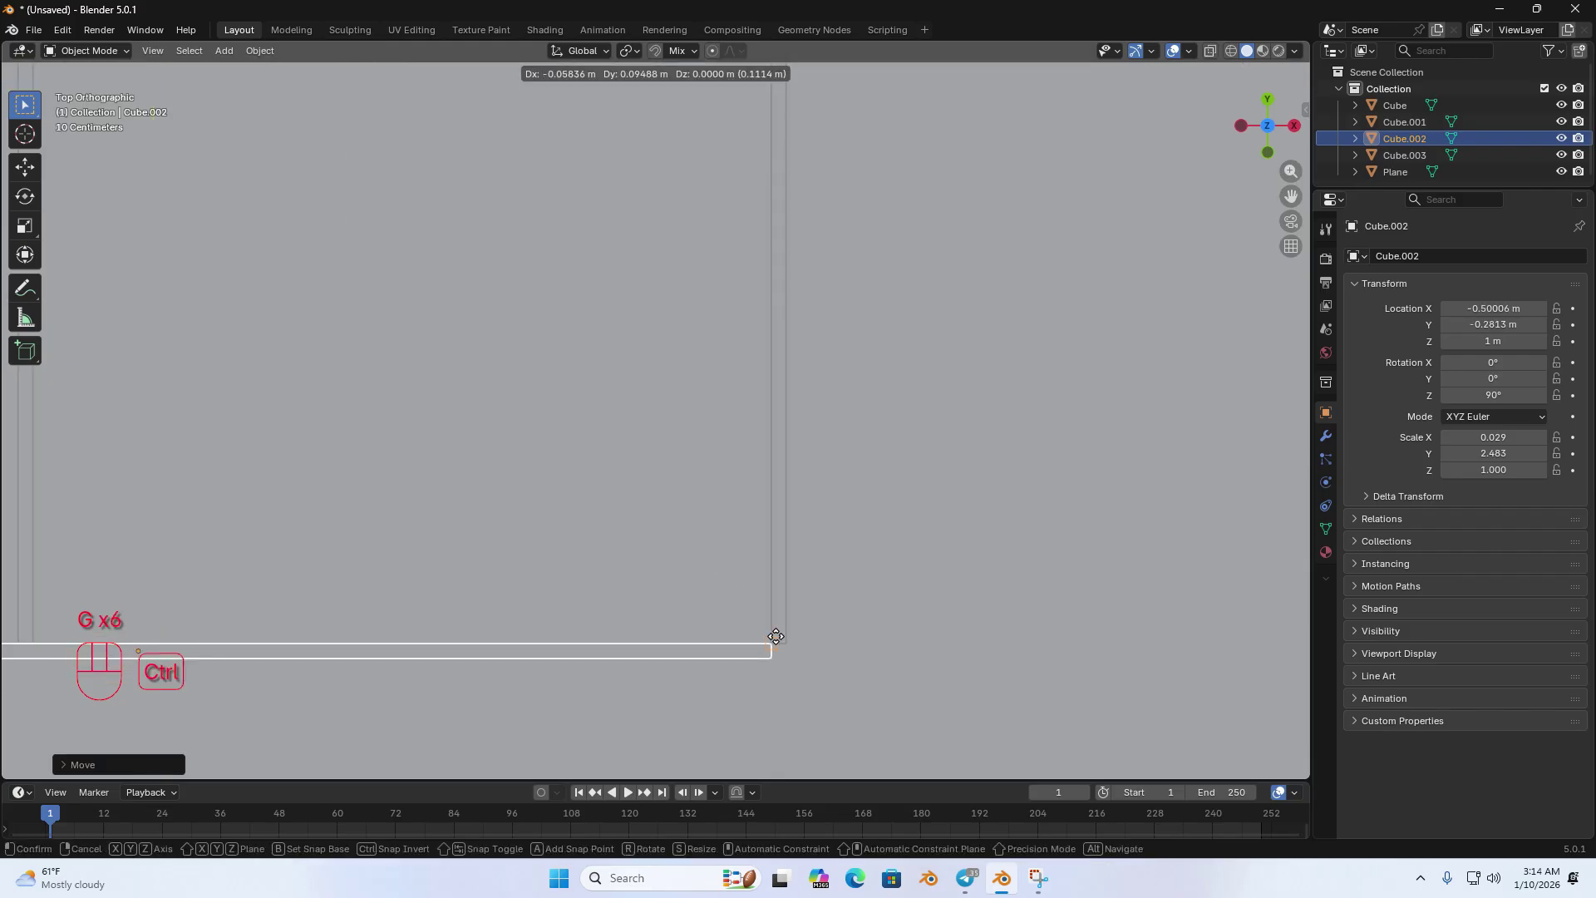
{"action": "left_click", "coordinate": [774, 640], "text": "ctrl"}
{"action": "key", "text": "g"}
{"action": "middle_click_drag", "start_coordinate": [771, 645], "coordinate": [701, 260]}
{"action": "left_click", "coordinate": [786, 646], "text": "ctrl"}
{"action": "scroll", "coordinate": [758, 662], "scroll_direction": "down", "scroll_amount": 4}
{"action": "middle_click_drag", "start_coordinate": [652, 407], "coordinate": [665, 372], "text": "shift"}
{"action": "middle_click_drag", "start_coordinate": [709, 449], "coordinate": [687, 382], "text": "shift"}
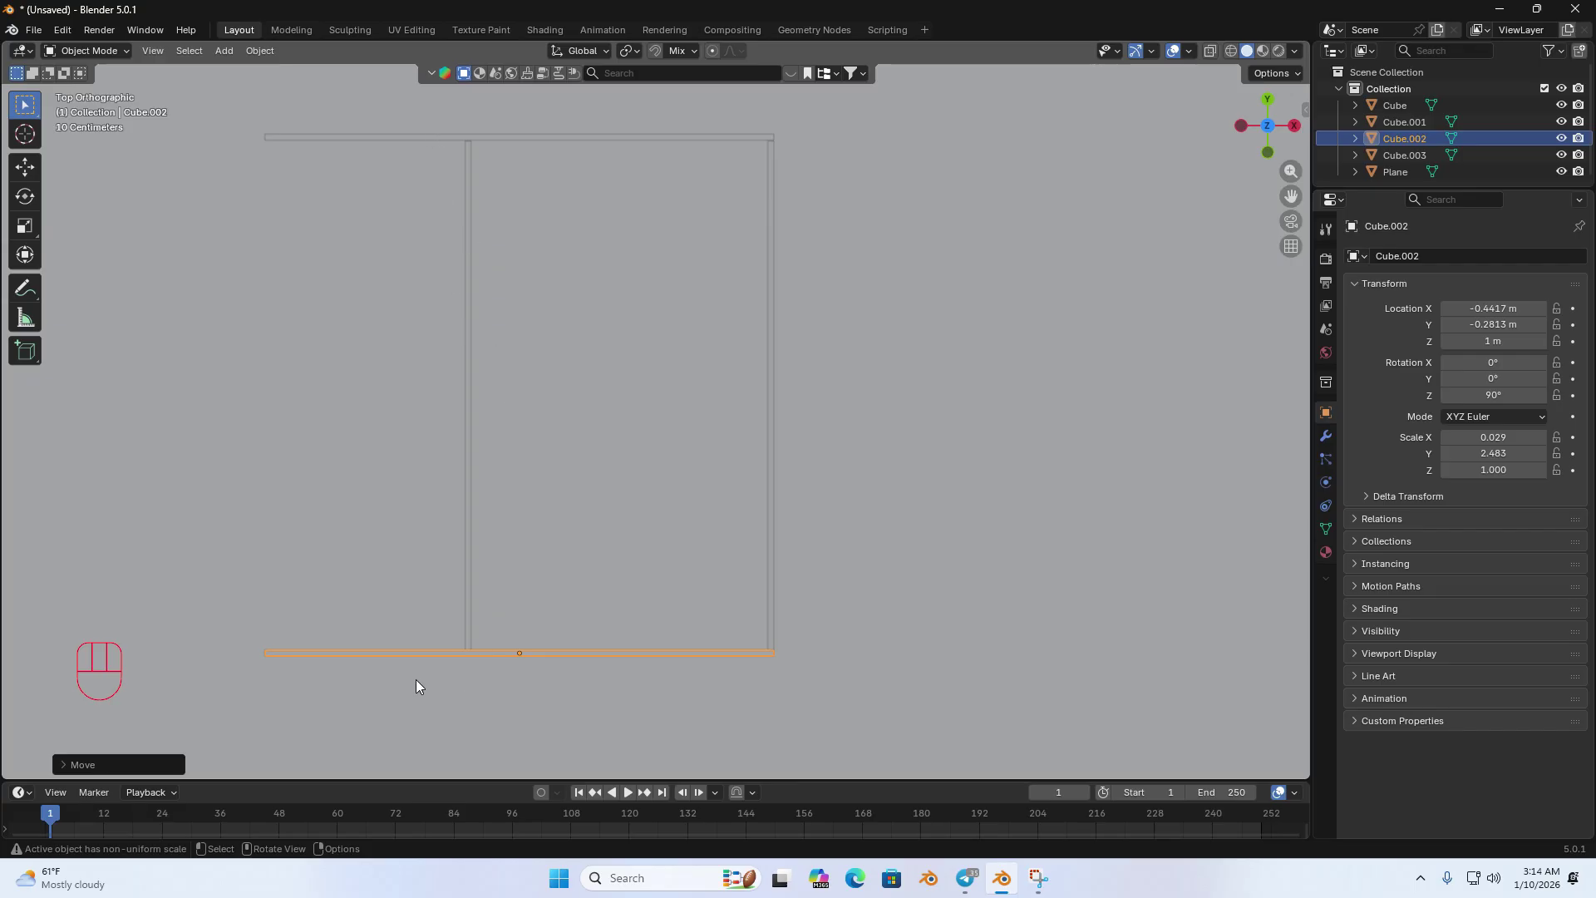
Step: Enter Edit Mode on the near cross panel and select the vertices at its overhanging end
{"action": "middle_click_drag", "start_coordinate": [416, 681], "coordinate": [665, 531]}
{"action": "middle_click_drag", "start_coordinate": [1063, 270], "coordinate": [828, 364]}
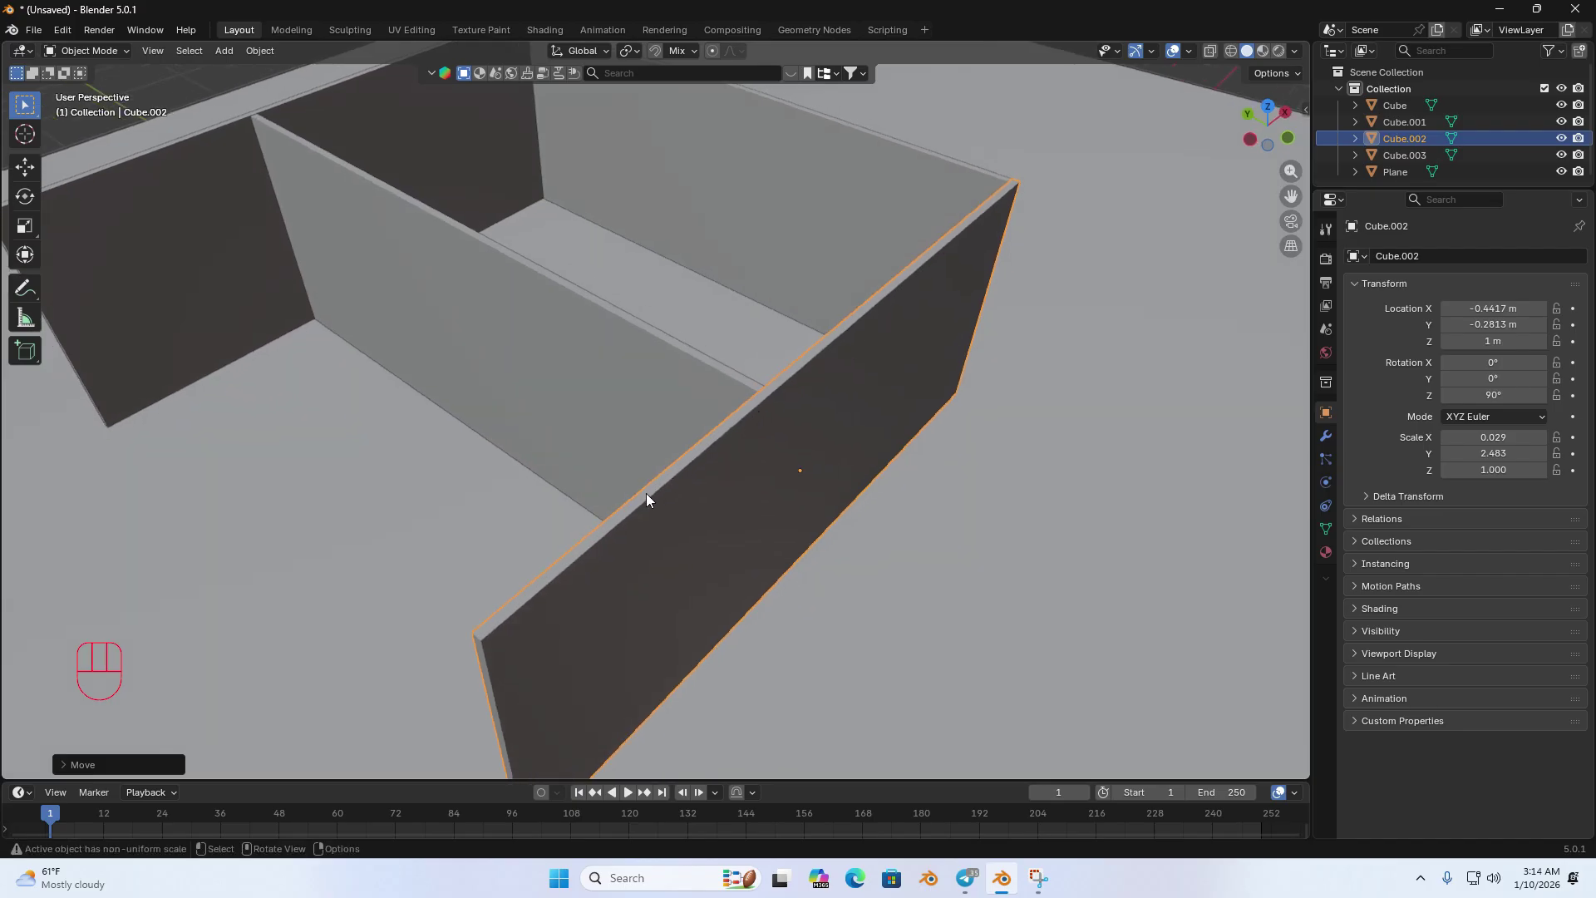
{"action": "key", "text": "Tab"}
{"action": "scroll", "coordinate": [606, 527], "scroll_direction": "down", "scroll_amount": 5}
{"action": "left_click_drag", "start_coordinate": [564, 490], "coordinate": [627, 592]}
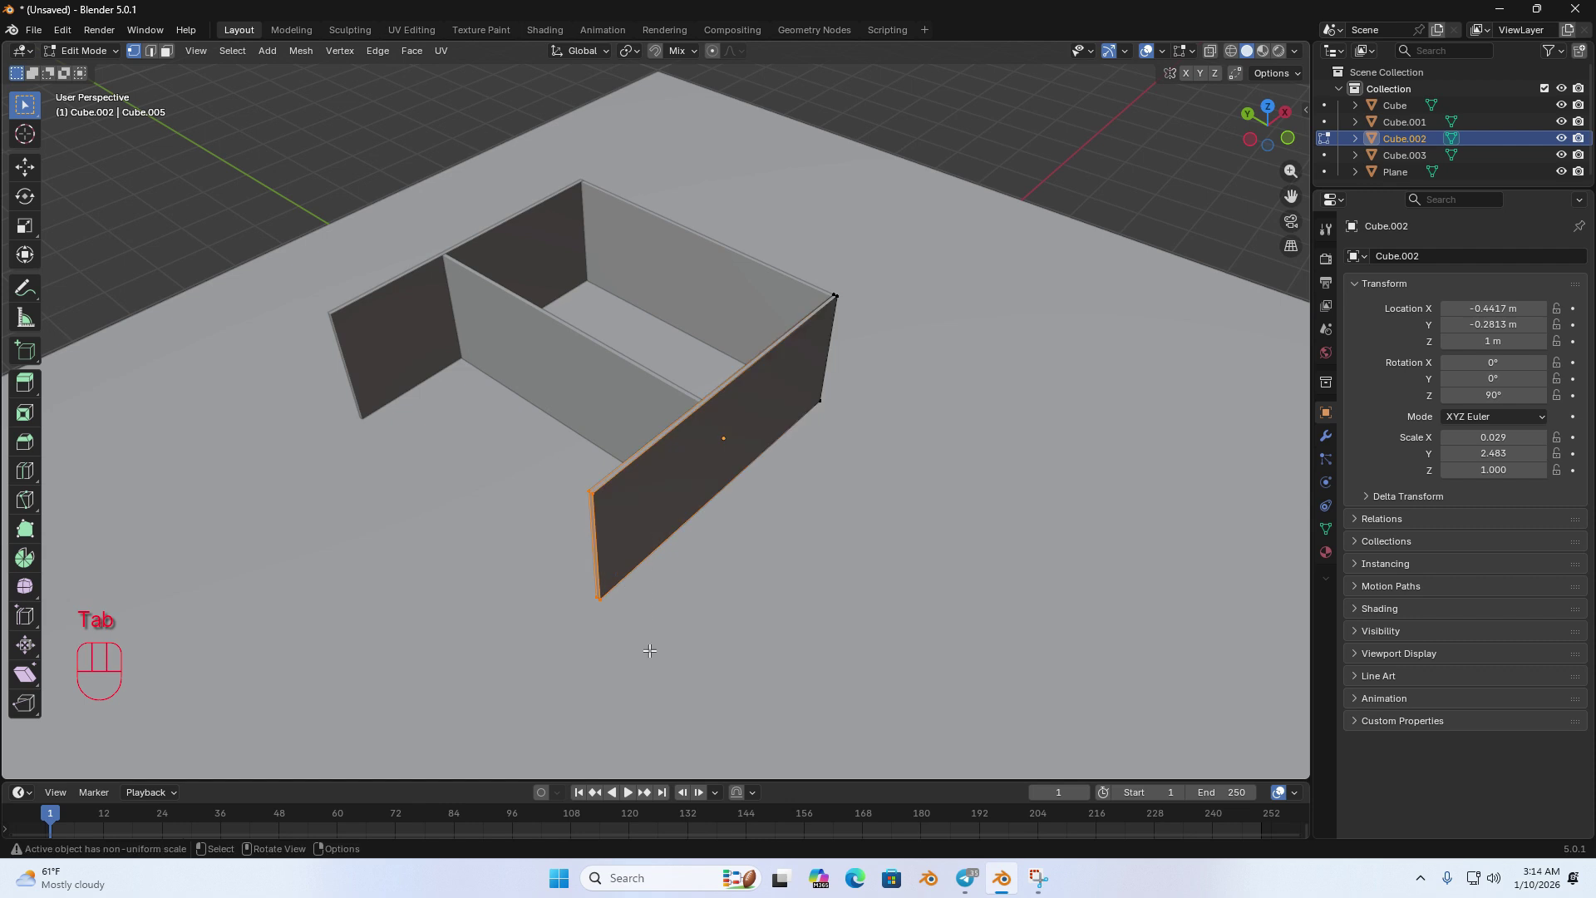
{"action": "left_click", "coordinate": [1267, 106]}
{"action": "scroll", "coordinate": [622, 576], "scroll_direction": "up", "scroll_amount": 3}
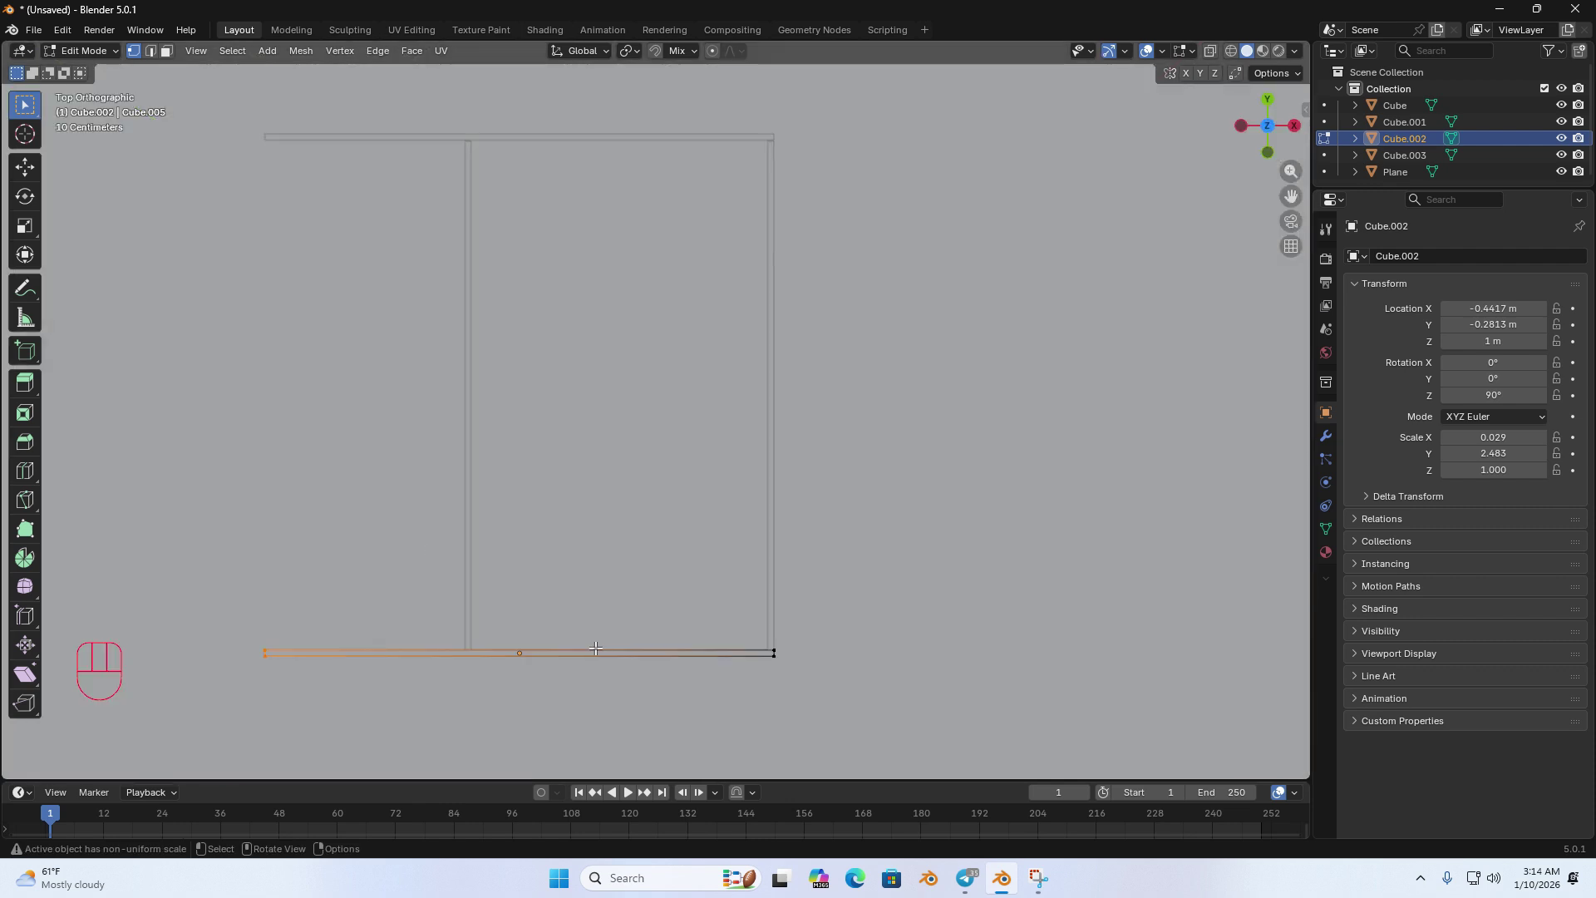
{"action": "middle_click_drag", "start_coordinate": [622, 576], "coordinate": [802, 429], "text": "shift"}
{"action": "scroll", "coordinate": [648, 546], "scroll_direction": "up", "scroll_amount": 3}
{"action": "middle_click_drag", "start_coordinate": [520, 563], "coordinate": [553, 541], "text": "shift"}
{"action": "key", "text": "g"}
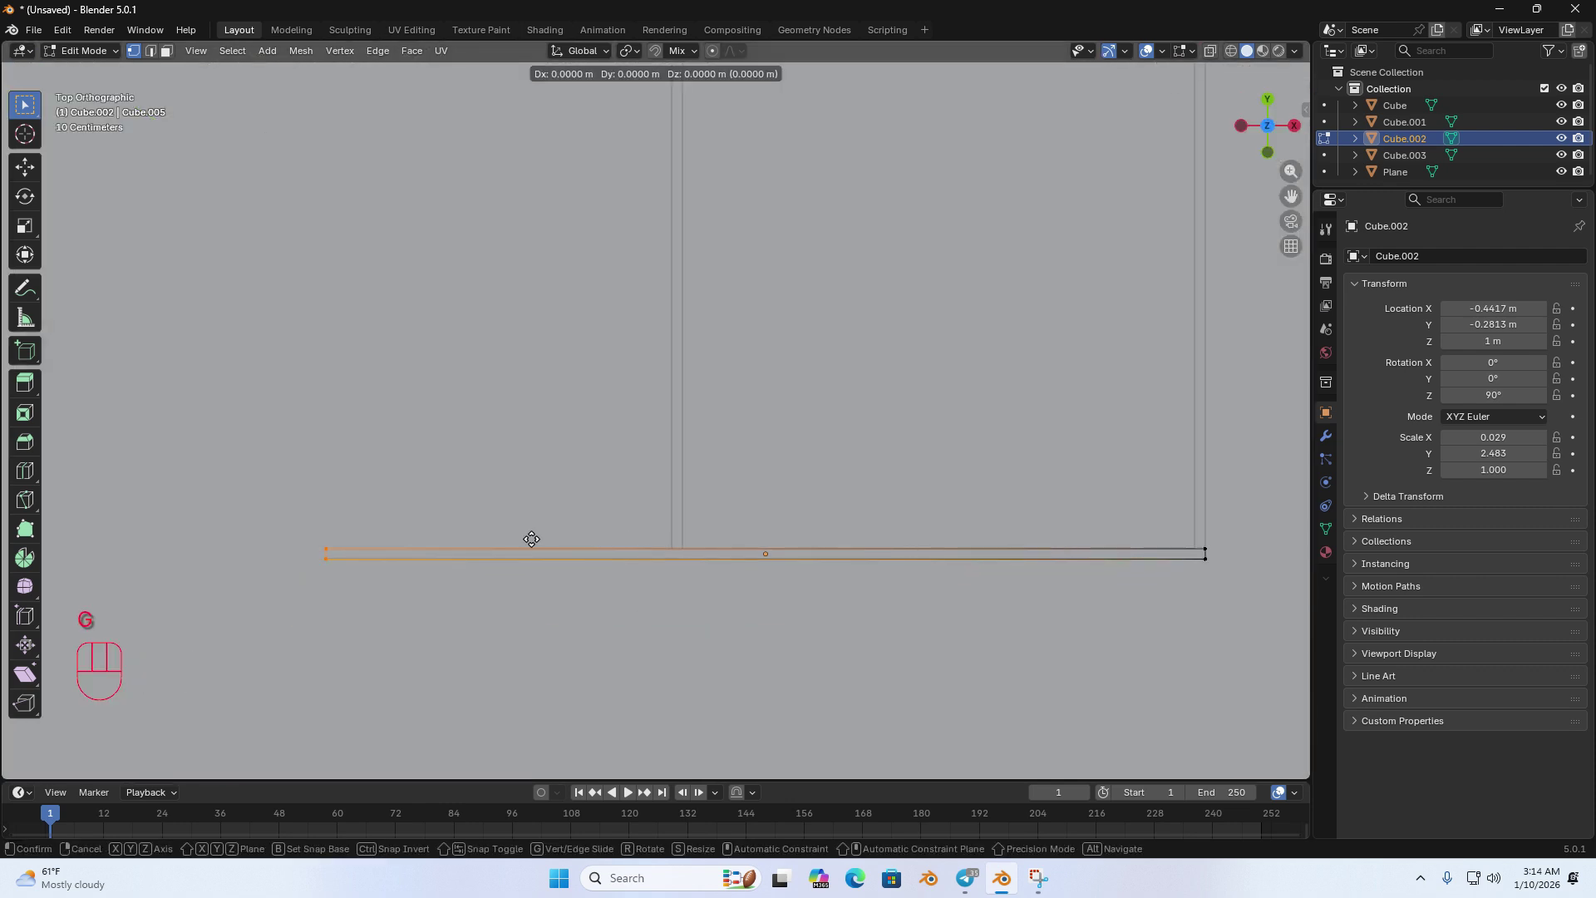
{"action": "left_click", "coordinate": [531, 539]}
Step: Reselect the overhanging end's top vertices and add its bottom vertices to the selection
{"action": "middle_click_drag", "start_coordinate": [531, 538], "coordinate": [641, 195]}
{"action": "left_click", "coordinate": [713, 264]}
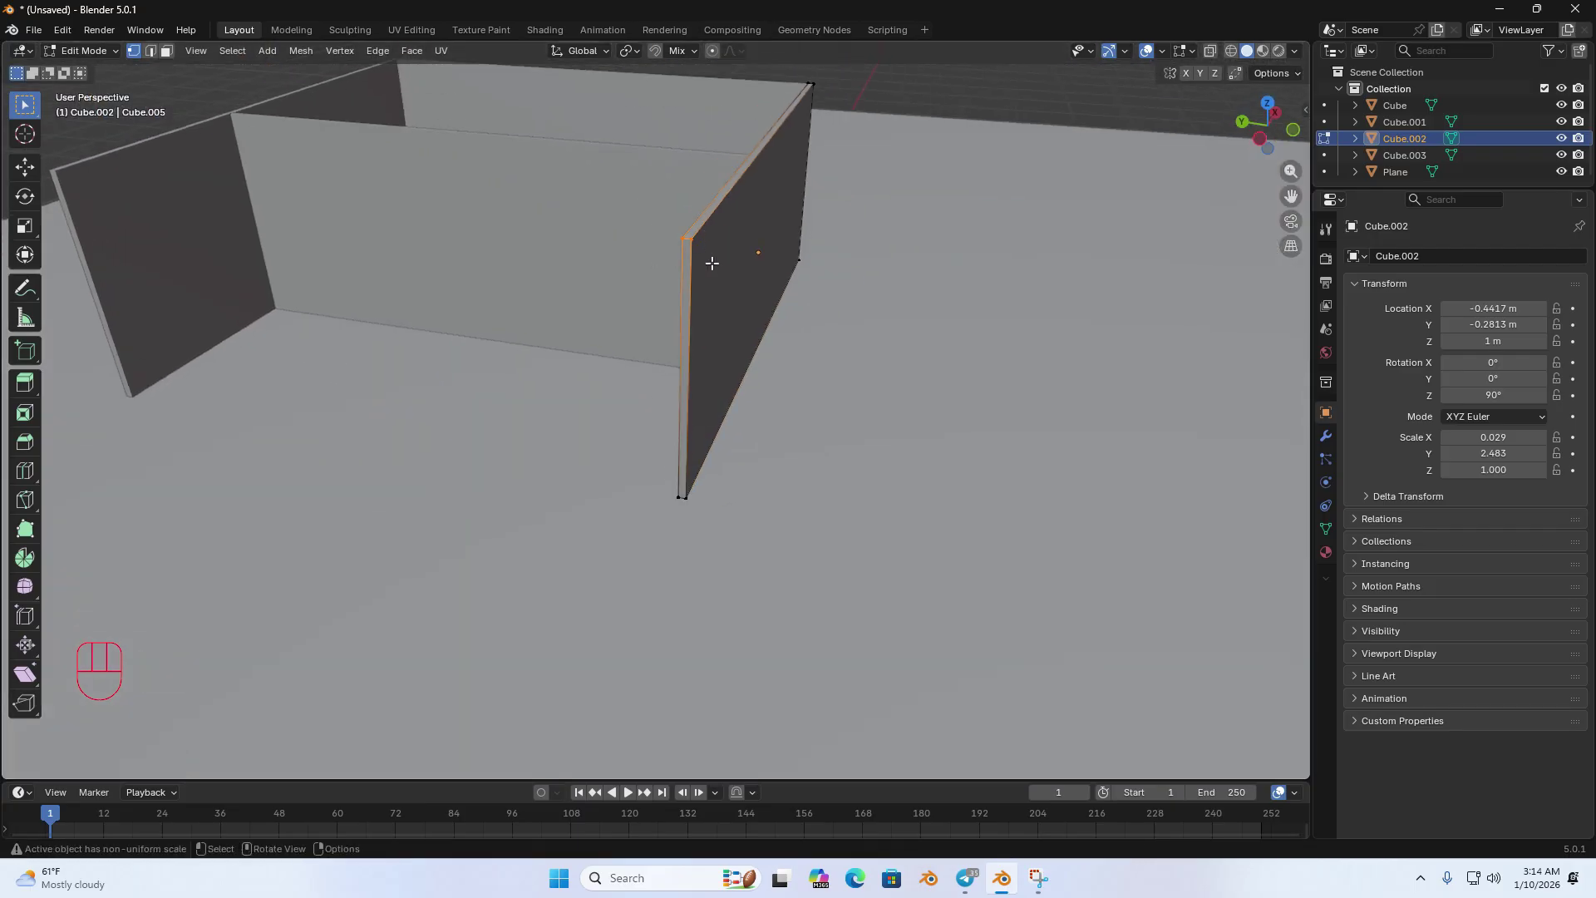
{"action": "left_click_drag", "start_coordinate": [716, 439], "coordinate": [668, 495], "text": "shift"}
{"action": "middle_click_drag", "start_coordinate": [719, 353], "coordinate": [614, 428]}
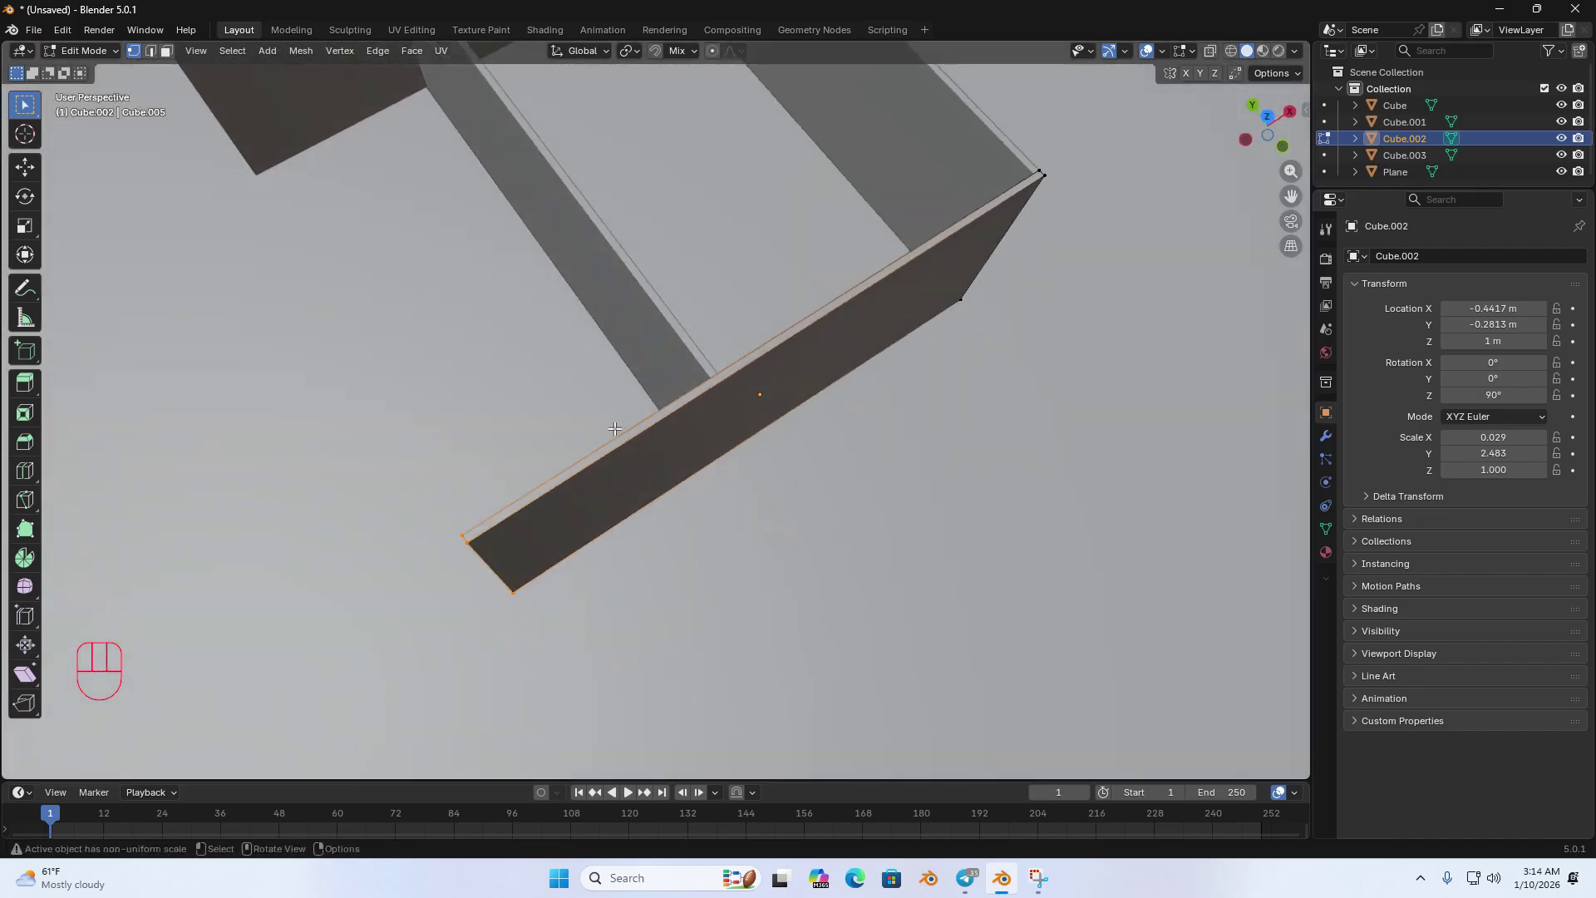
Step: Try deleting the panel's selected end vertices, and undo the deletion
{"action": "key", "text": "x"}
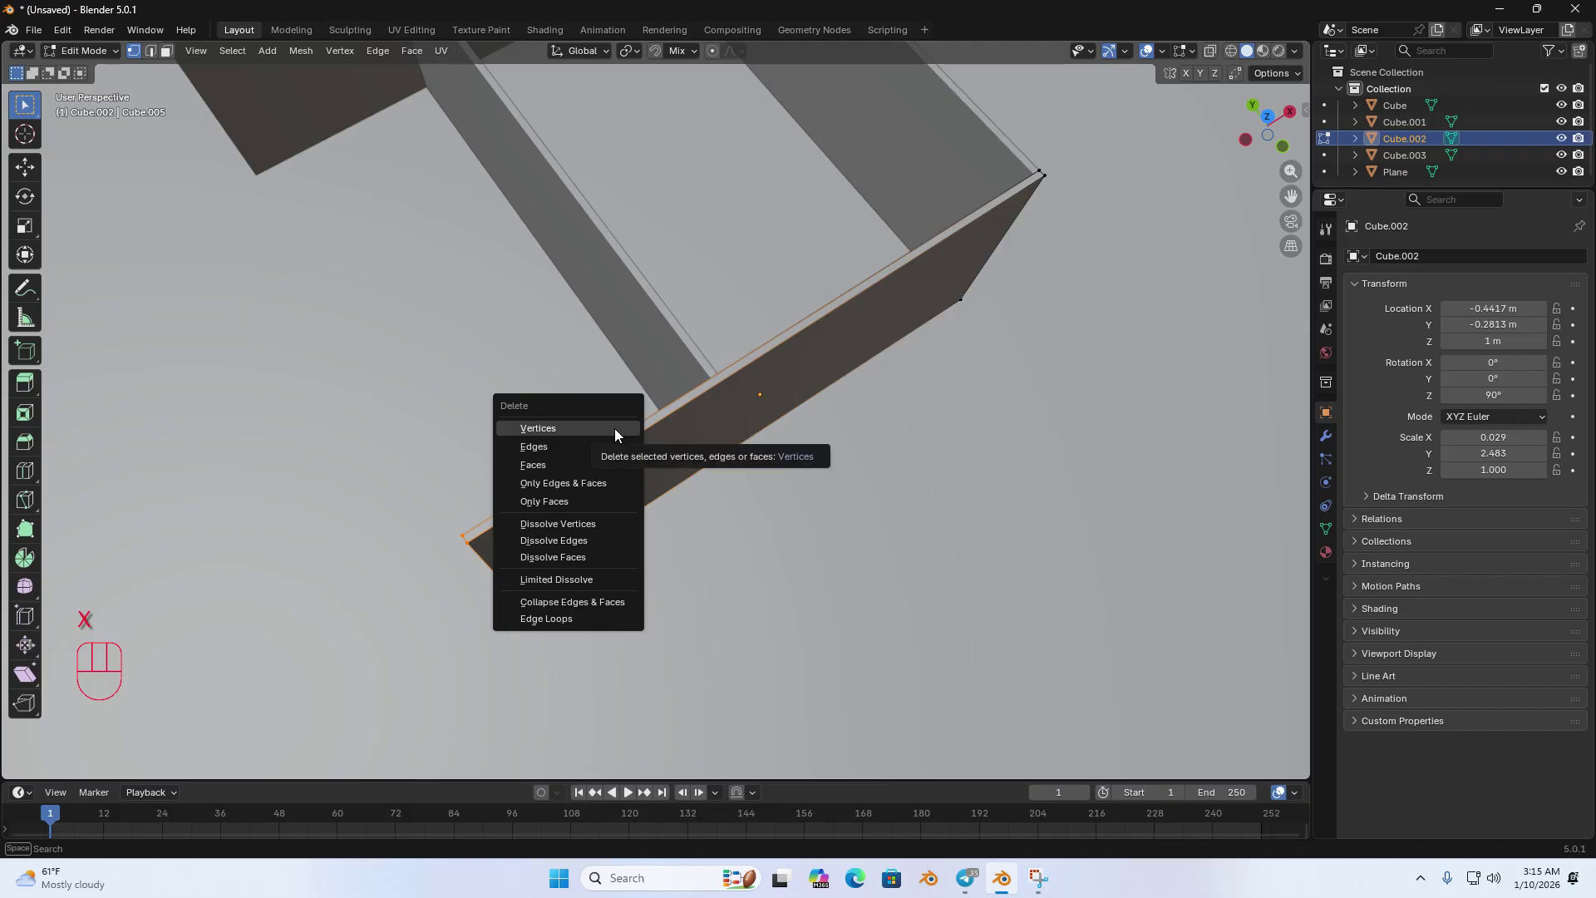
{"action": "left_click", "coordinate": [615, 427]}
{"action": "middle_click_drag", "start_coordinate": [613, 419], "coordinate": [853, 207]}
{"action": "middle_click_drag", "start_coordinate": [879, 340], "coordinate": [778, 321]}
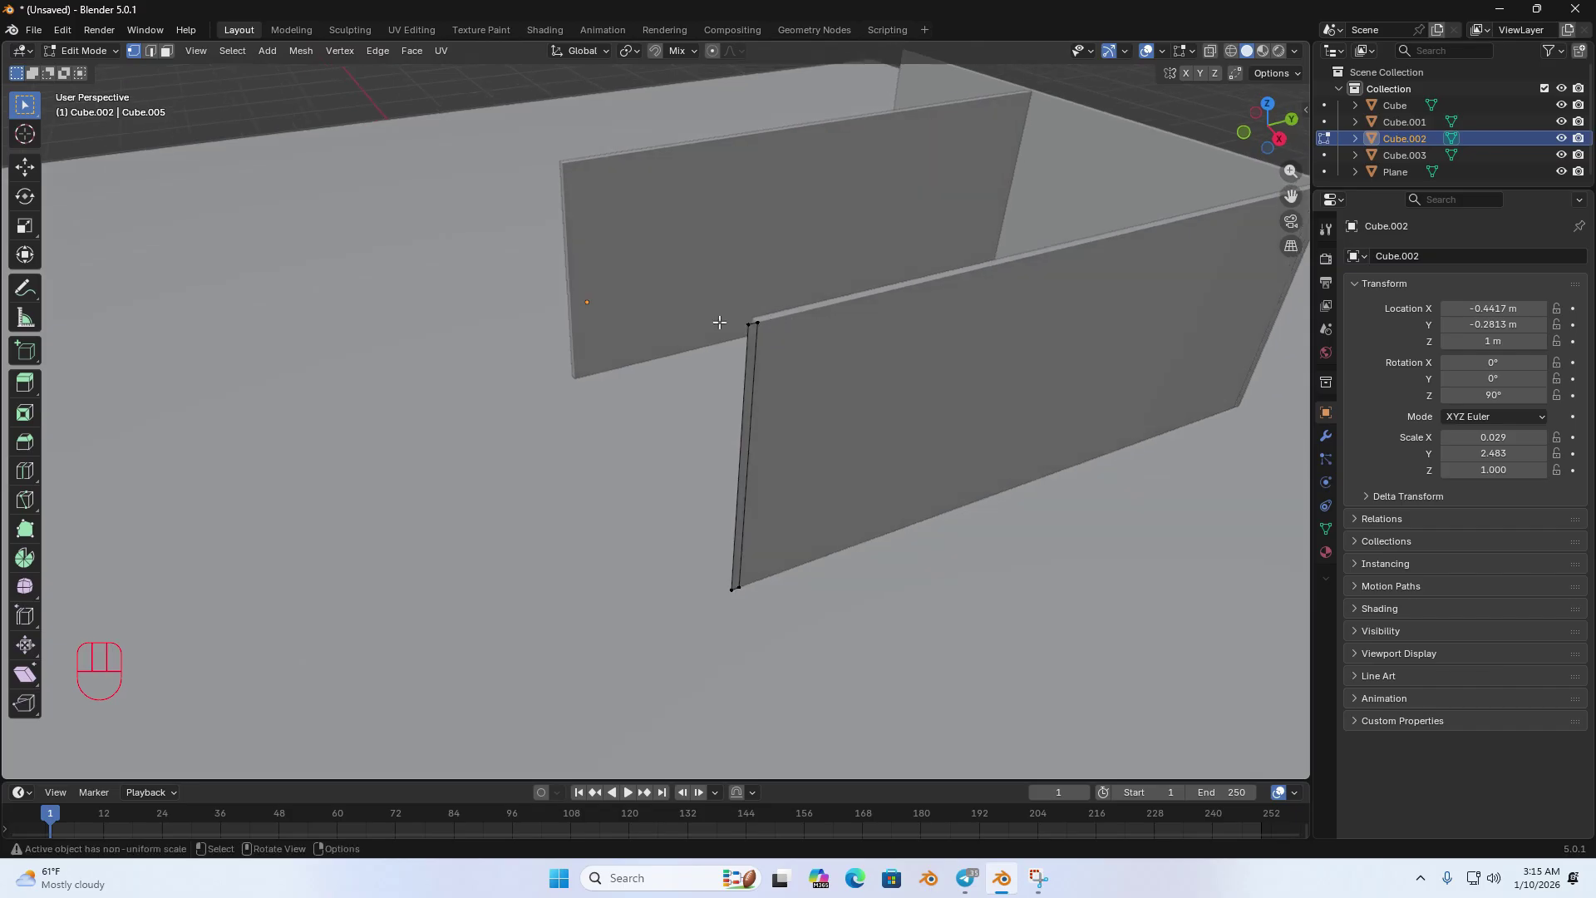
{"action": "key", "text": "ctrl+z"}
Step: In top view, move the end vertices about 1.95 m along X, snapping them to the side wall's outer face, and return to Object Mode
{"action": "middle_click_drag", "start_coordinate": [719, 322], "coordinate": [1207, 115]}
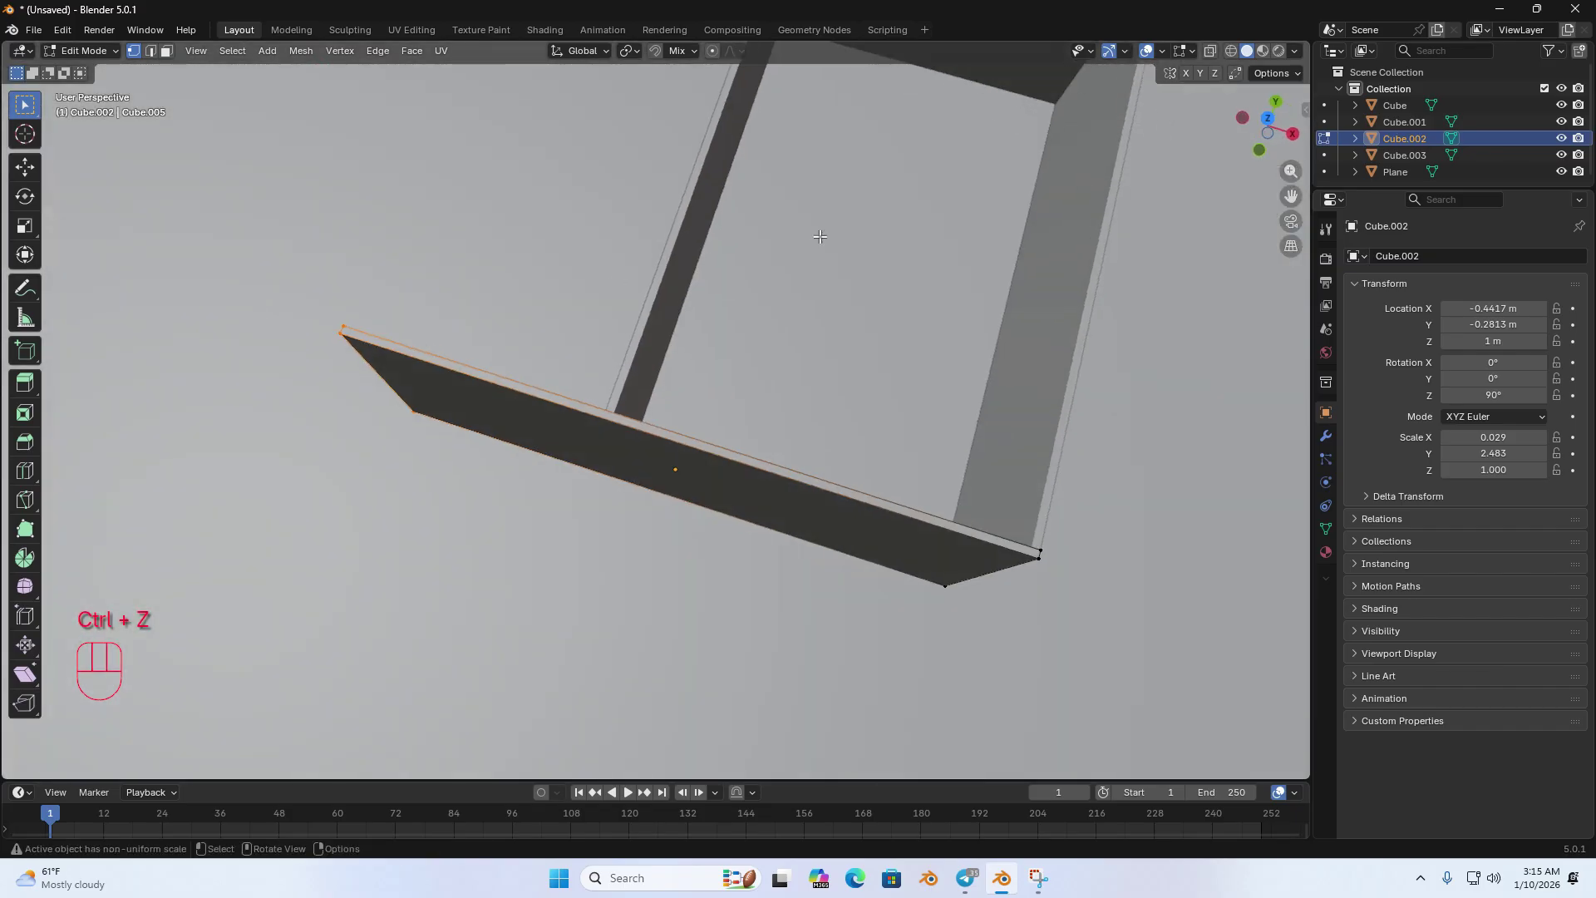
{"action": "left_click", "coordinate": [1265, 119]}
{"action": "scroll", "coordinate": [637, 390], "scroll_direction": "up", "scroll_amount": 4}
{"action": "scroll", "coordinate": [637, 390], "scroll_direction": "down", "scroll_amount": 2, "text": "shift"}
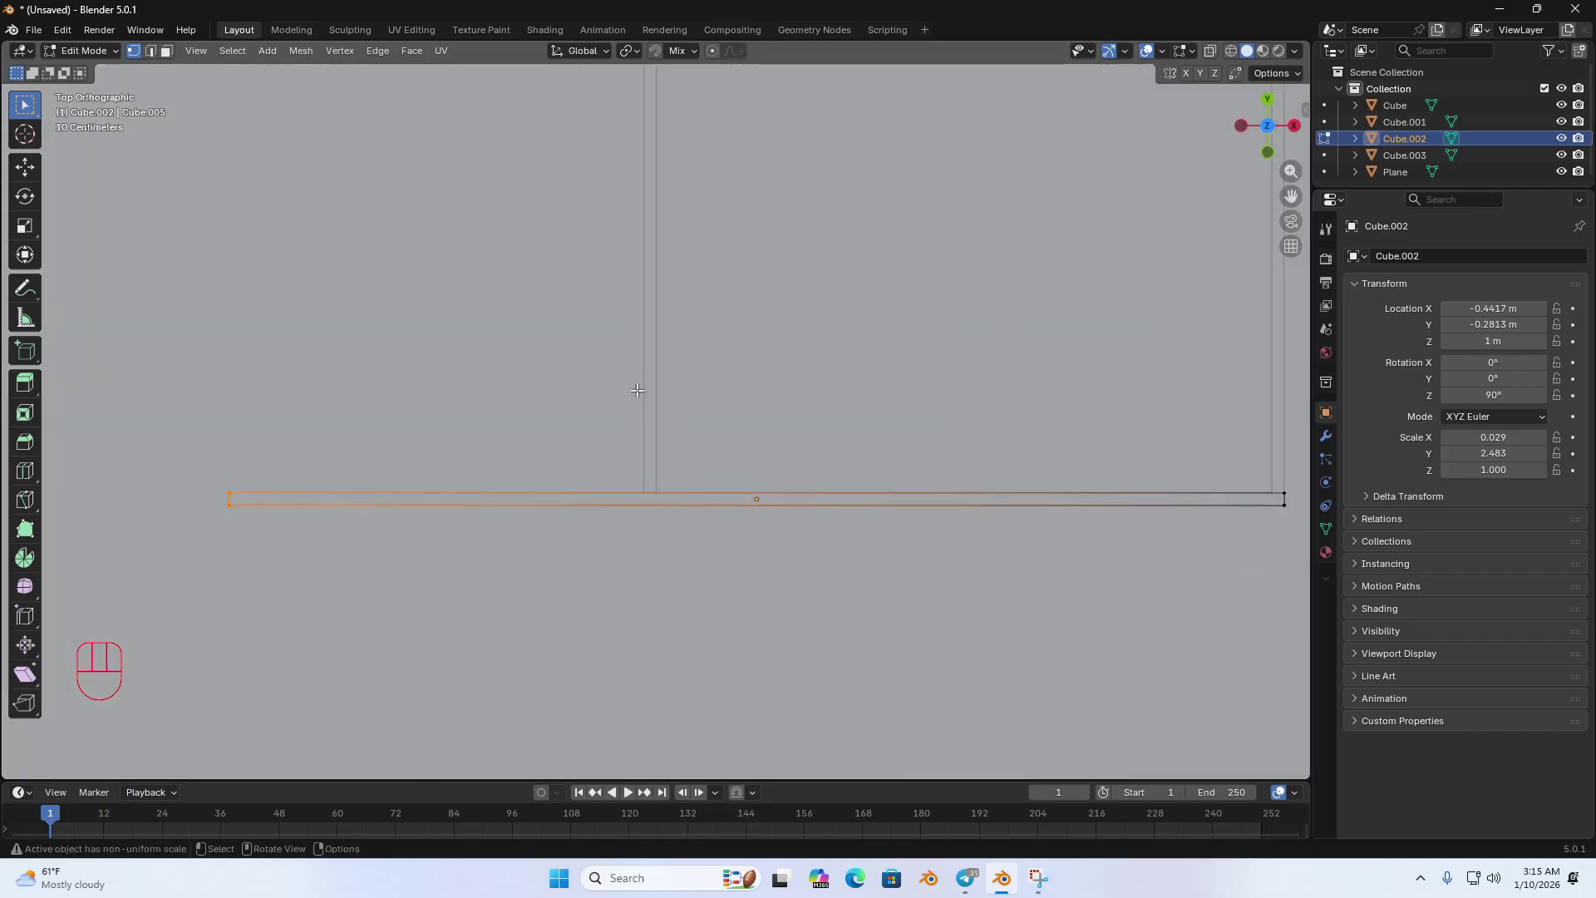
{"action": "key", "text": "g"}
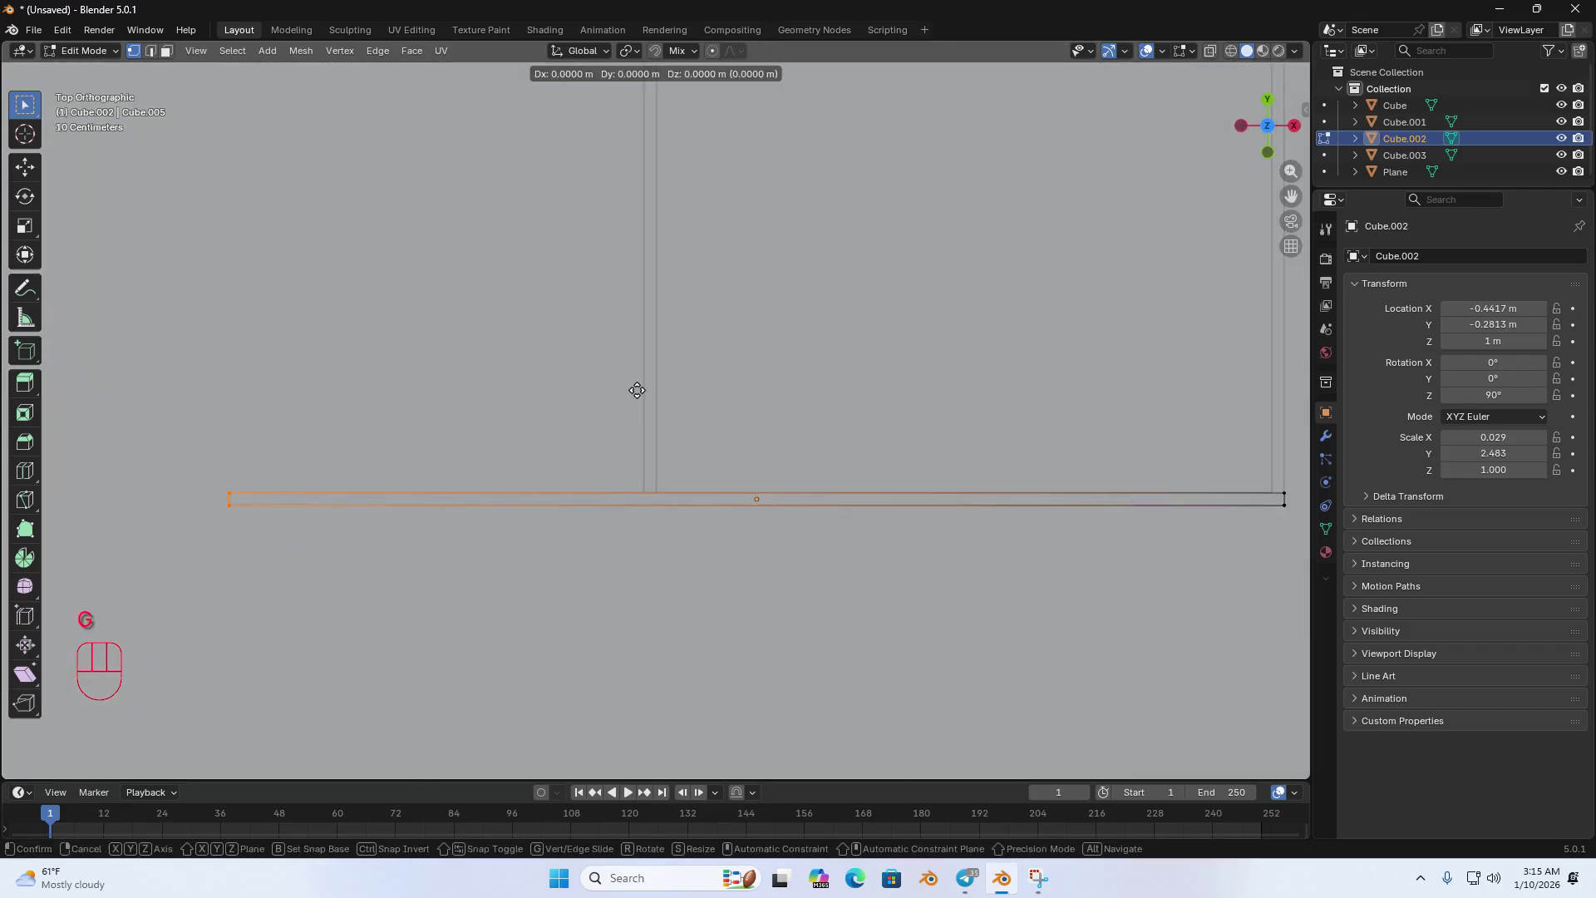
{"action": "key", "text": "x"}
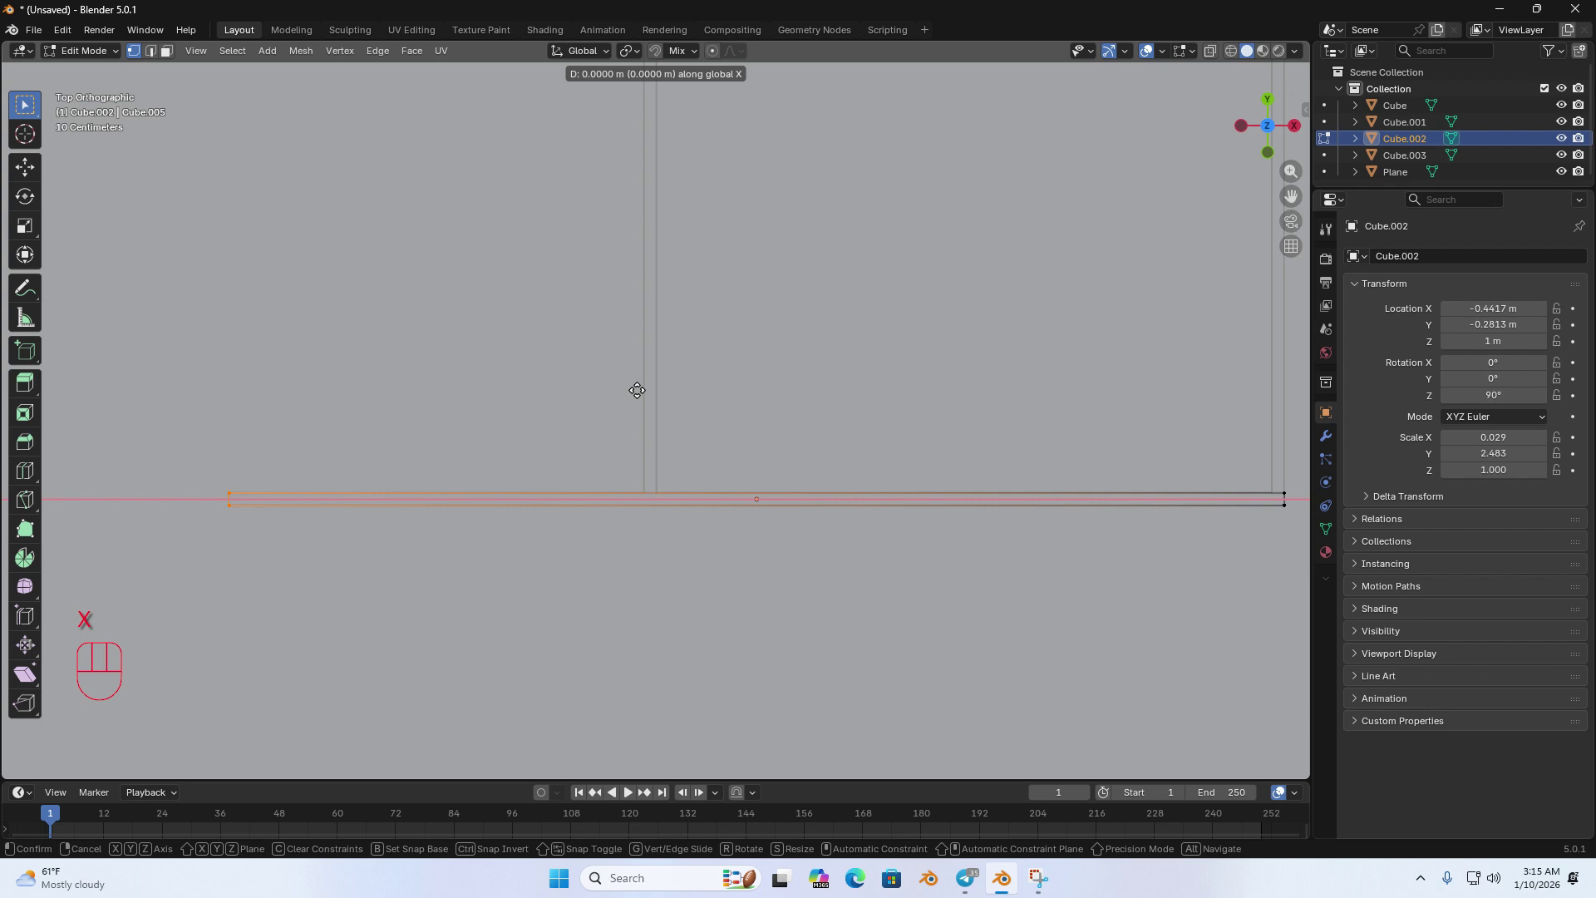
{"action": "key", "text": "ctrl"}
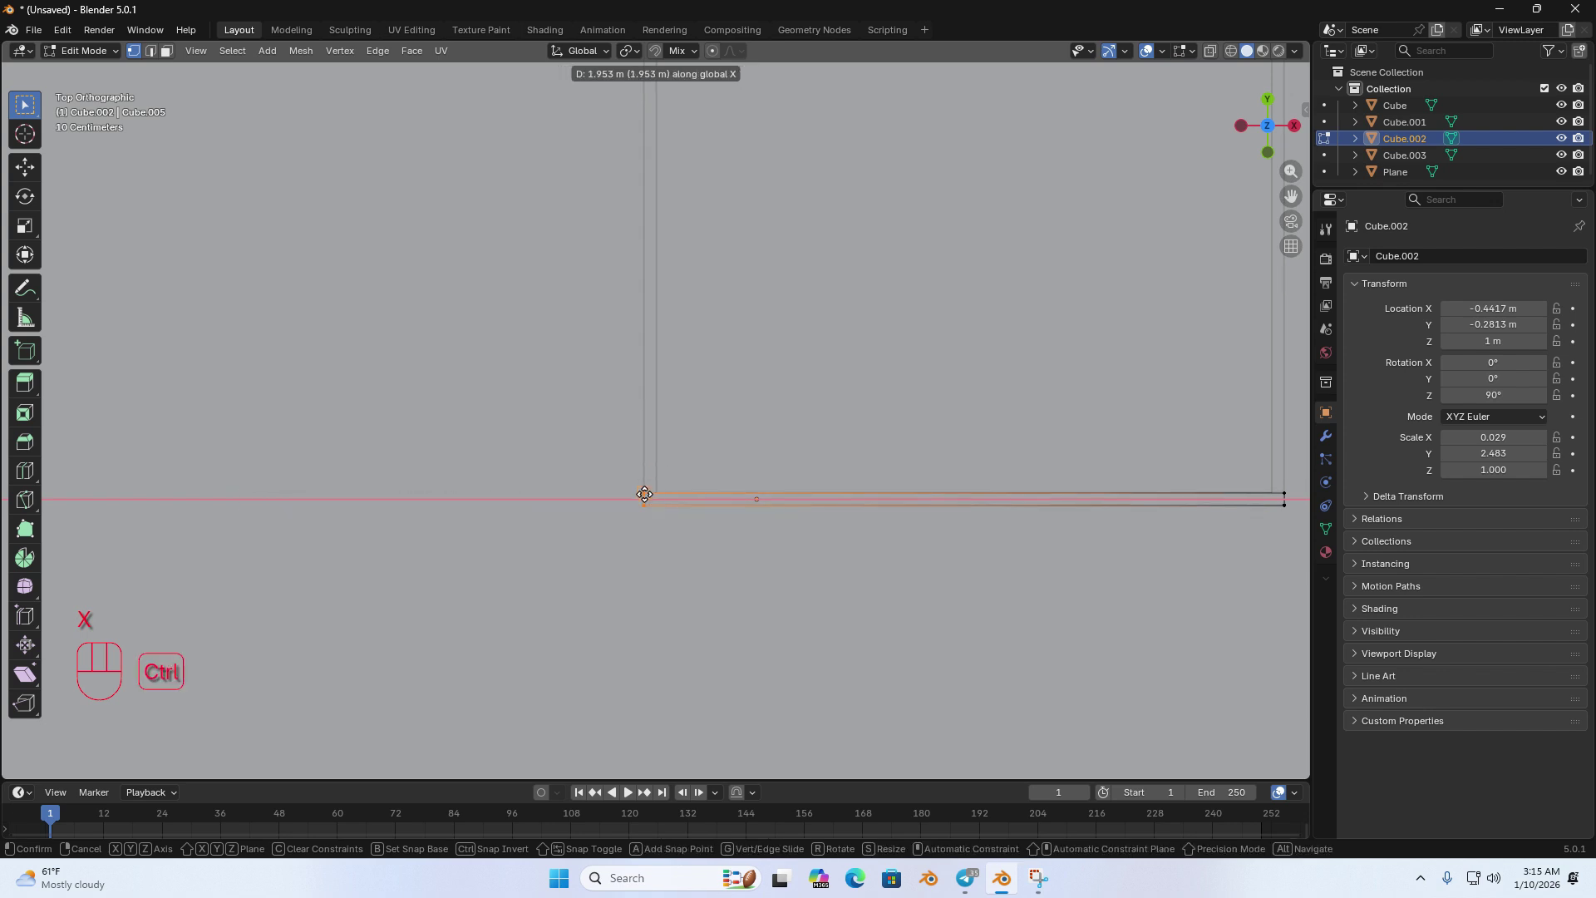
{"action": "left_click", "coordinate": [645, 492]}
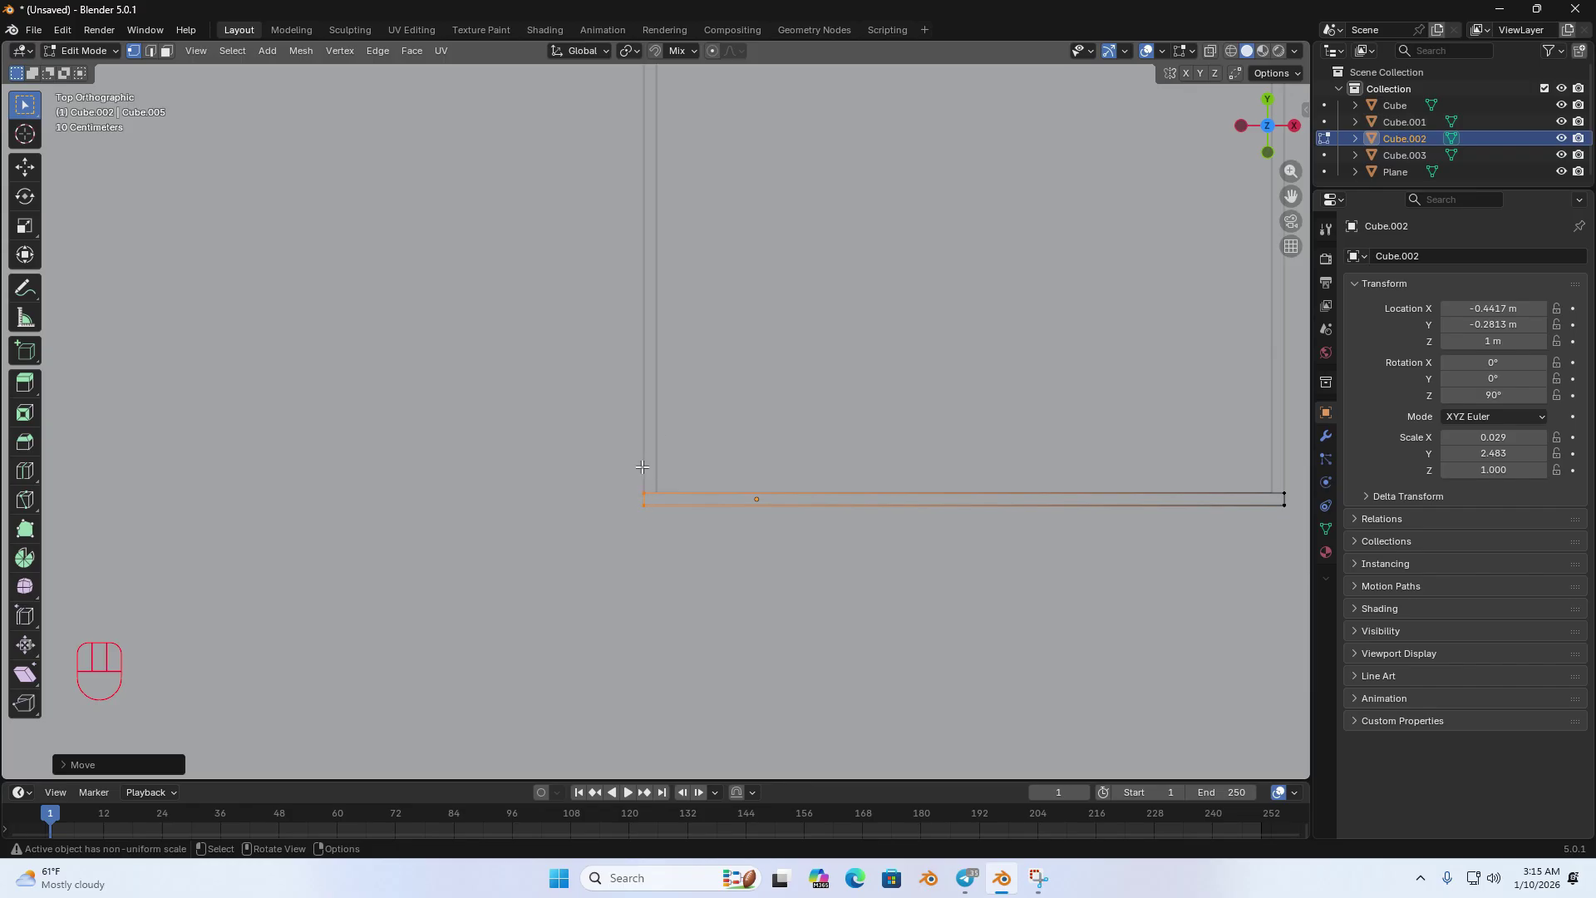
{"action": "middle_click_drag", "start_coordinate": [641, 521], "coordinate": [767, 439]}
{"action": "key", "text": "Tab"}
Step: Select the far cross panel and, in Edit Mode, select only the vertices at its overhanging end
{"action": "middle_click_drag", "start_coordinate": [749, 310], "coordinate": [611, 595], "text": "shift"}
{"action": "scroll", "coordinate": [610, 595], "scroll_direction": "down", "scroll_amount": 3}
{"action": "middle_click_drag", "start_coordinate": [520, 469], "coordinate": [769, 584], "text": "shift"}
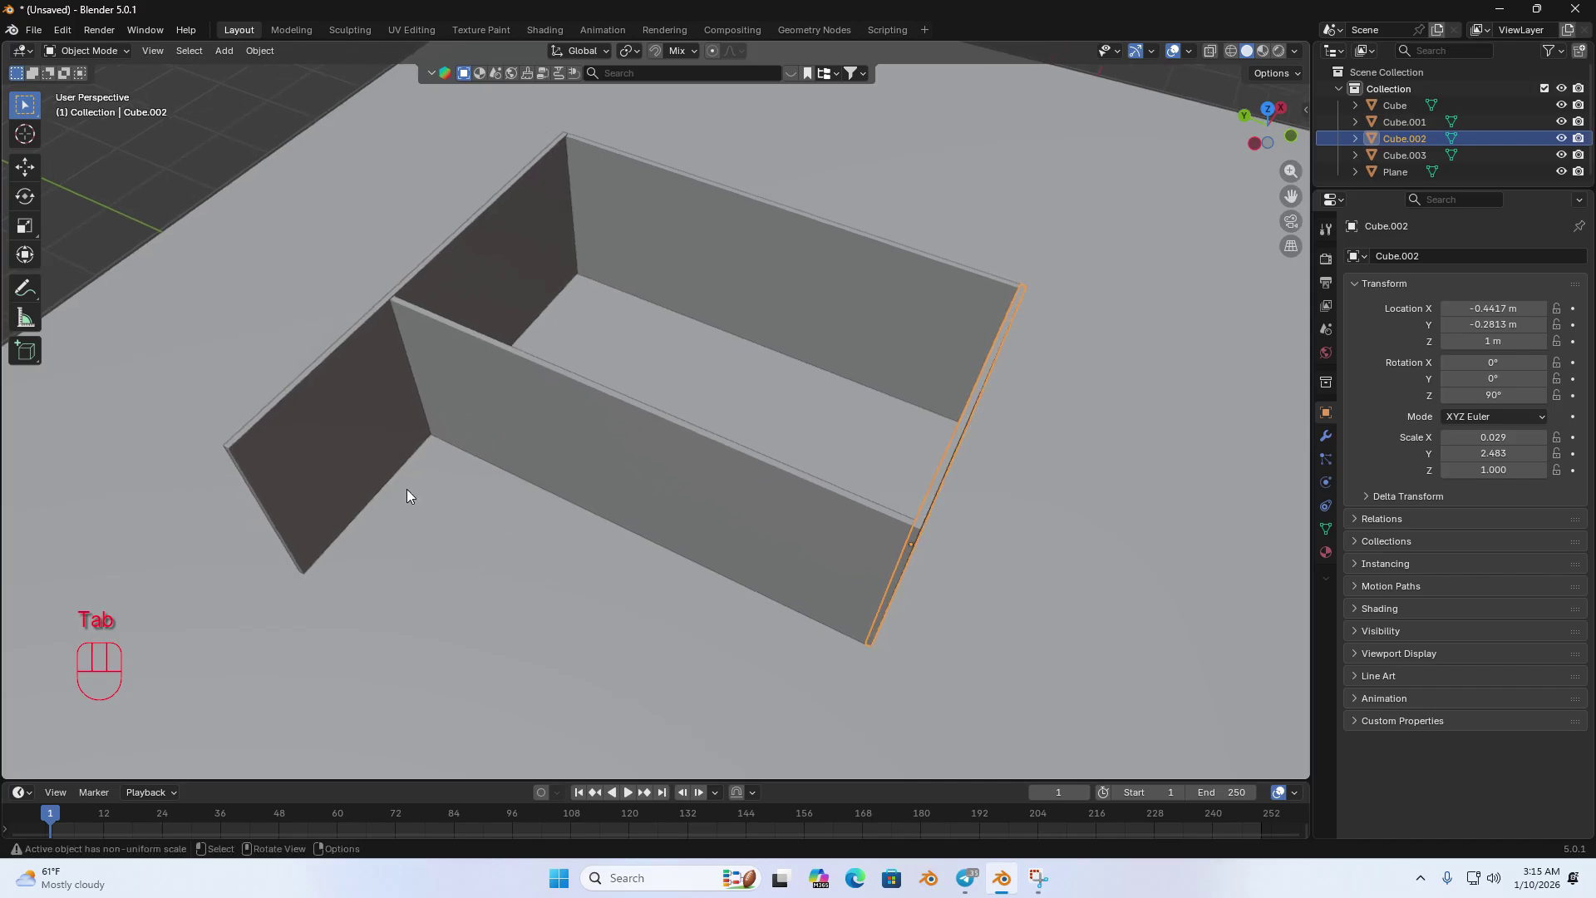
{"action": "left_click", "coordinate": [372, 463]}
{"action": "key", "text": "Tab"}
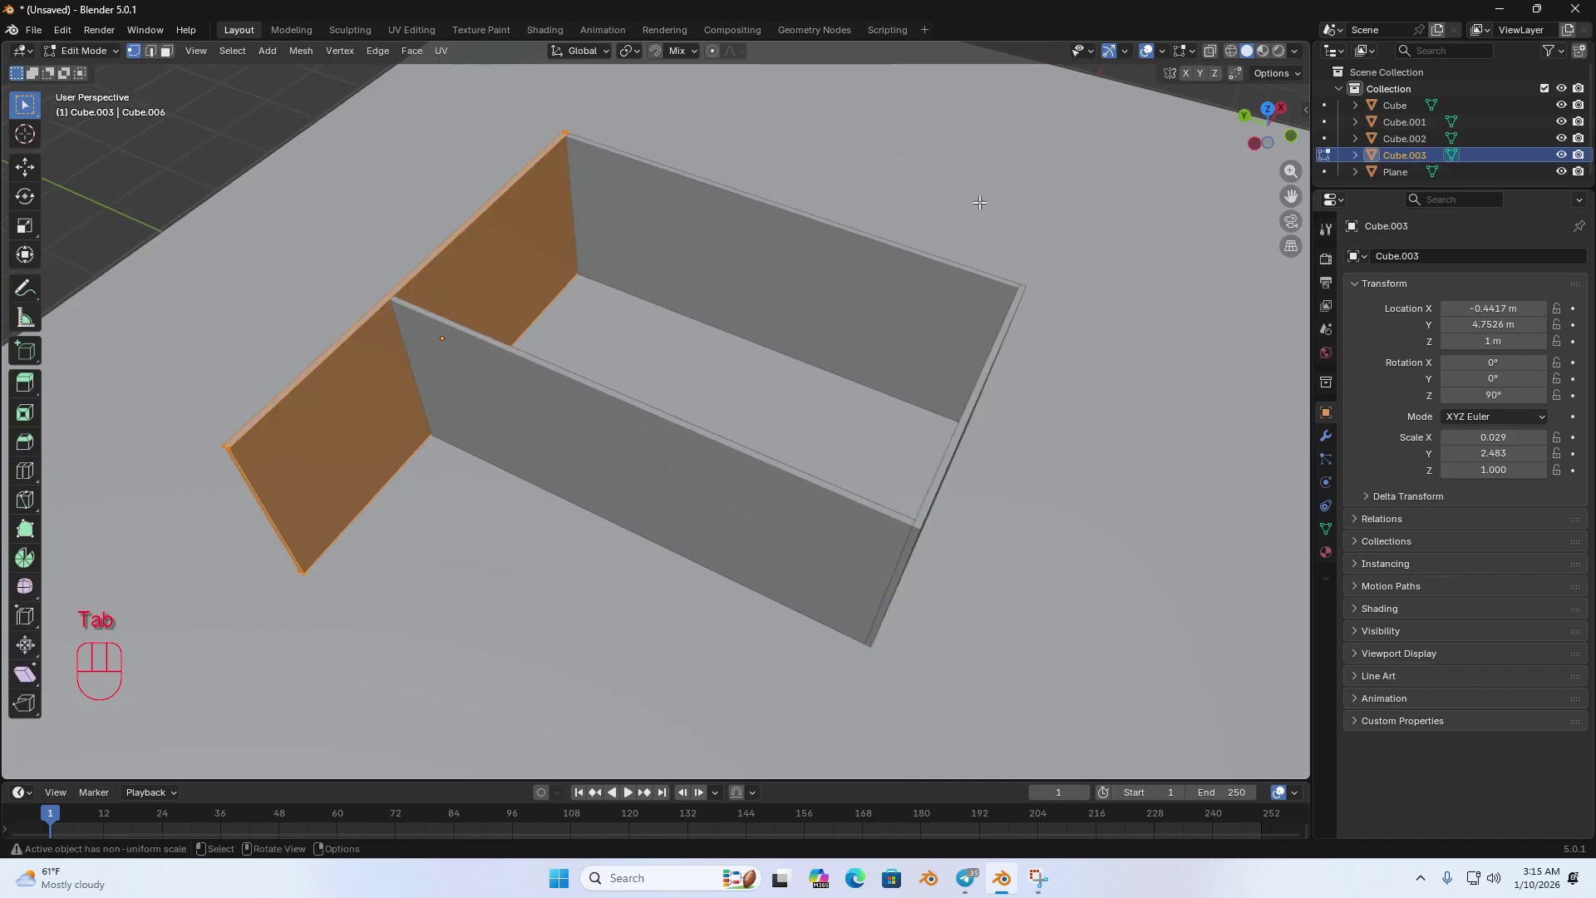
{"action": "left_click", "coordinate": [1267, 109]}
{"action": "middle_click_drag", "start_coordinate": [532, 362], "coordinate": [731, 279], "text": "shift"}
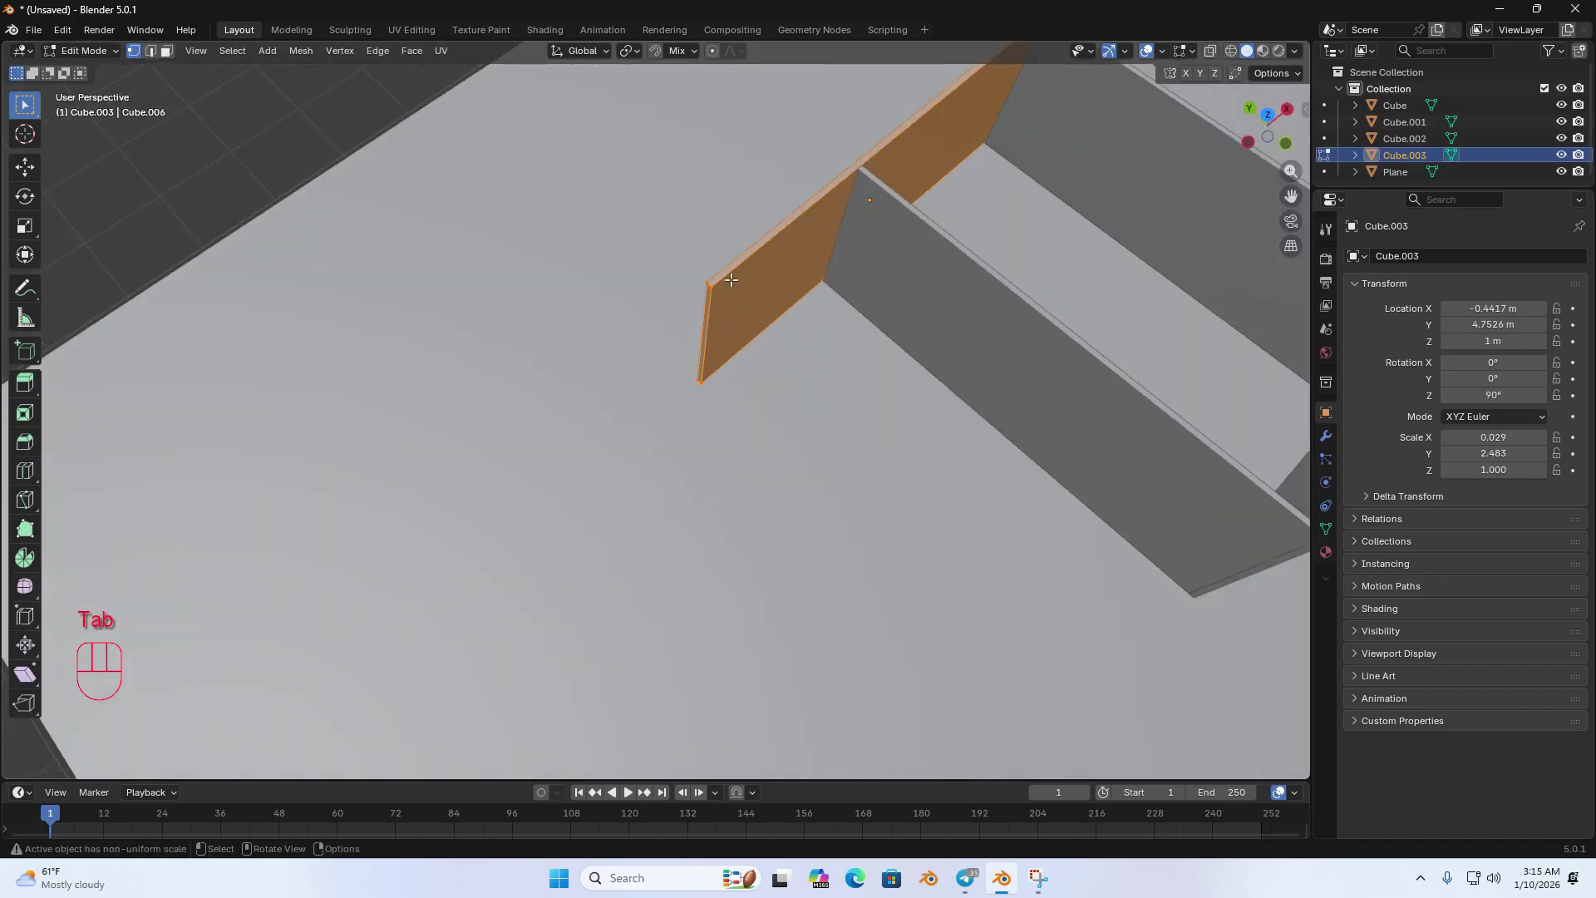
{"action": "left_click", "coordinate": [721, 301]}
{"action": "left_click", "coordinate": [1267, 114]}
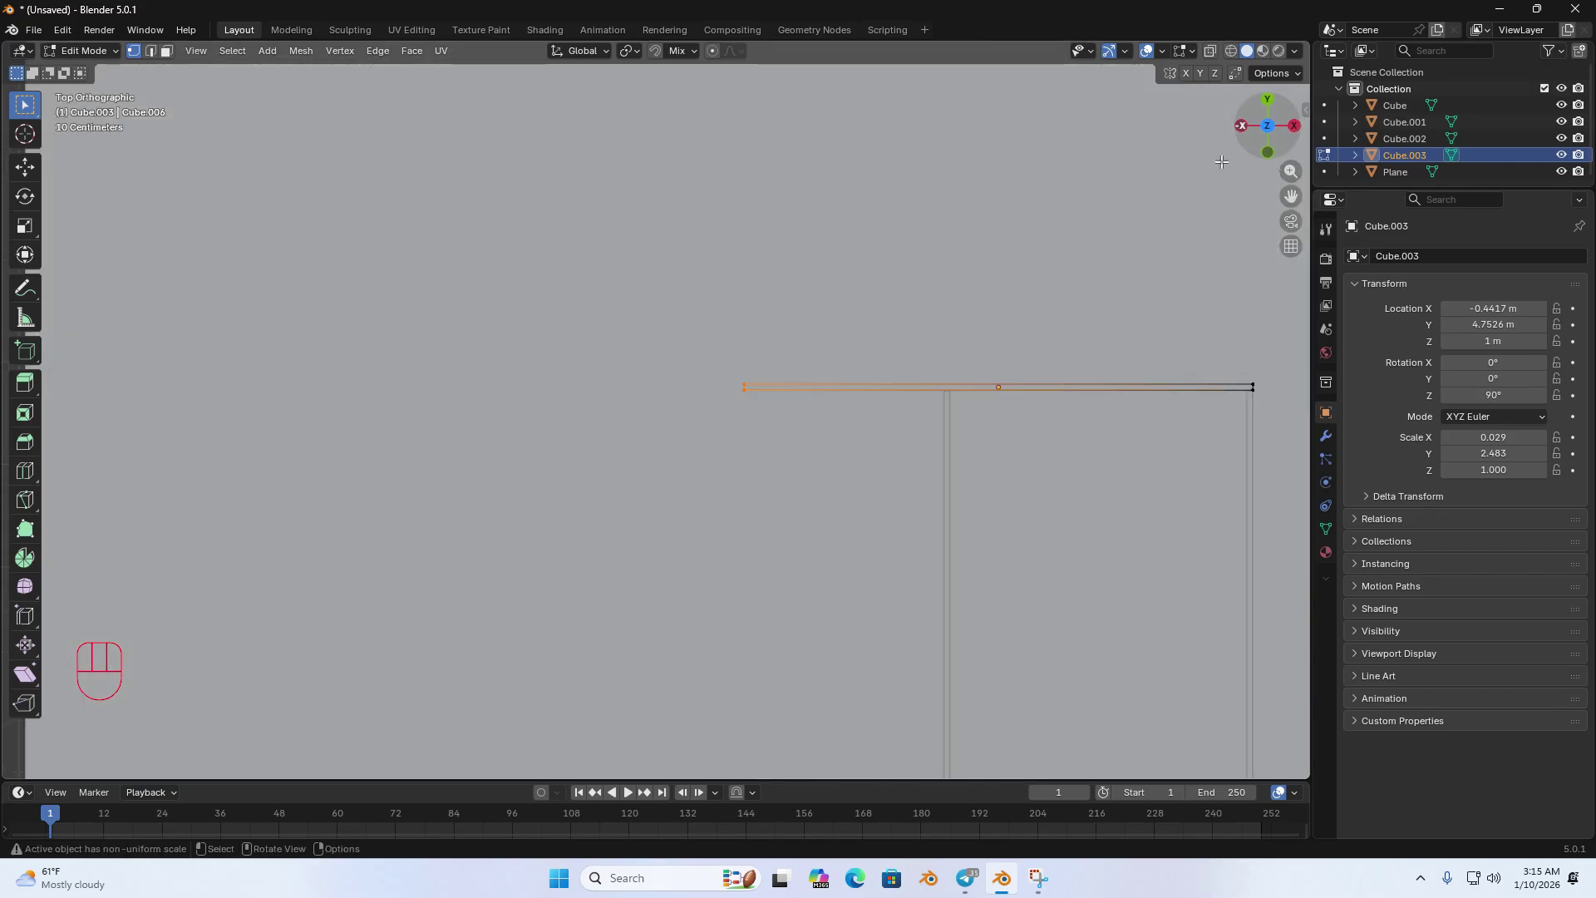
Step: Move the far panel's end vertices along X, snapping them to the side wall's outer corner, and return to Object Mode
{"action": "scroll", "coordinate": [786, 391], "scroll_direction": "up", "scroll_amount": 3}
{"action": "middle_click_drag", "start_coordinate": [786, 390], "coordinate": [368, 422], "text": "shift"}
{"action": "key", "text": "g"}
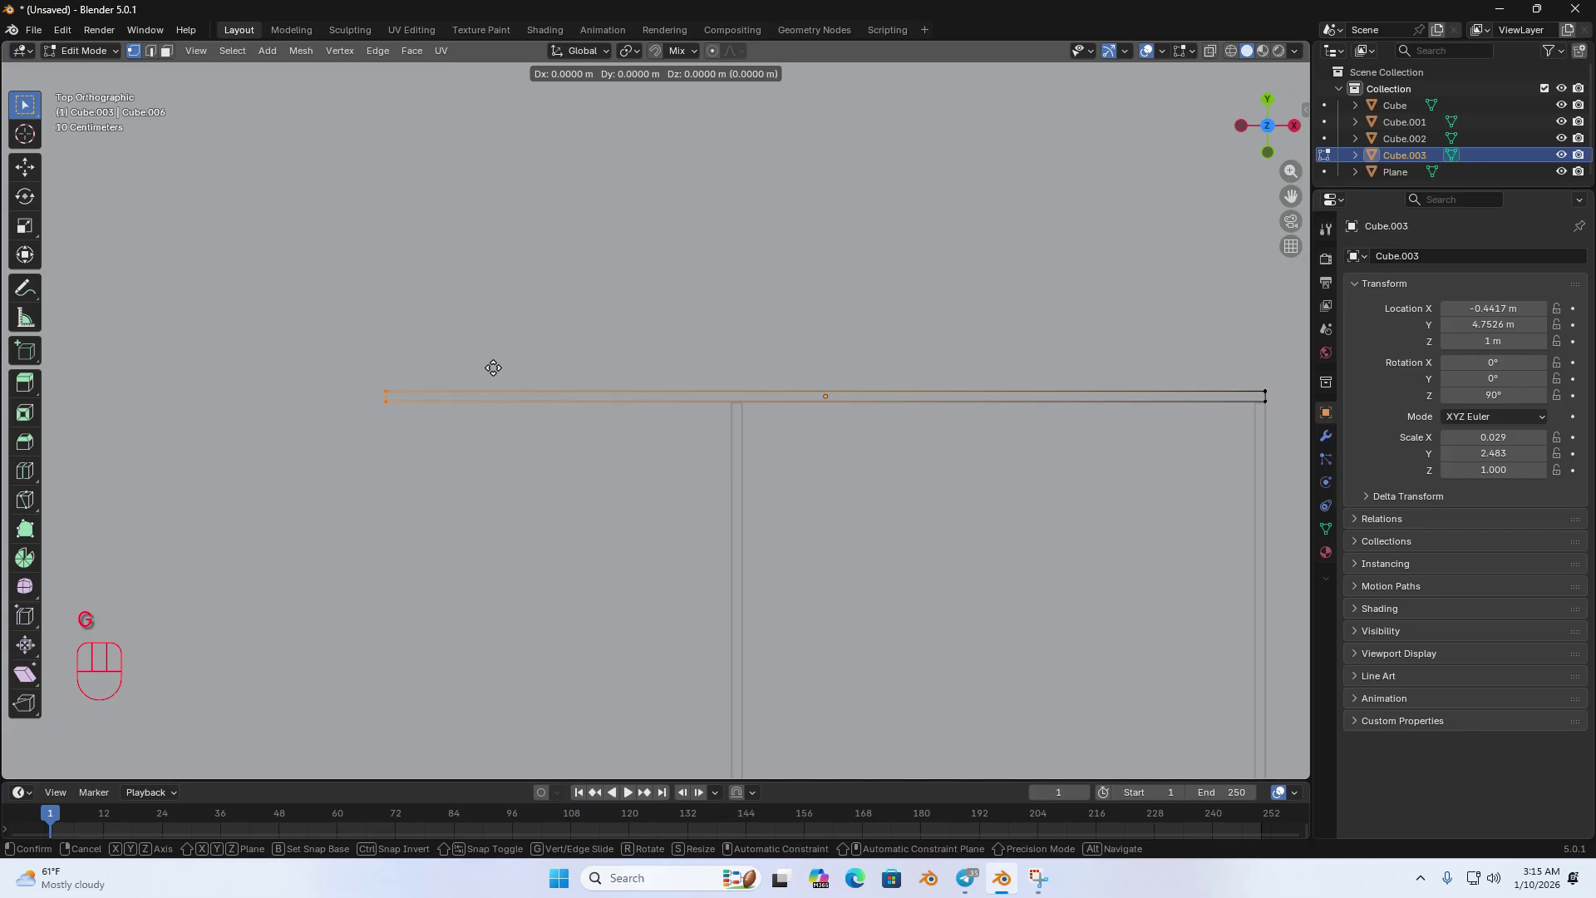
{"action": "key", "text": "x"}
{"action": "left_click", "coordinate": [720, 401], "text": "ctrl"}
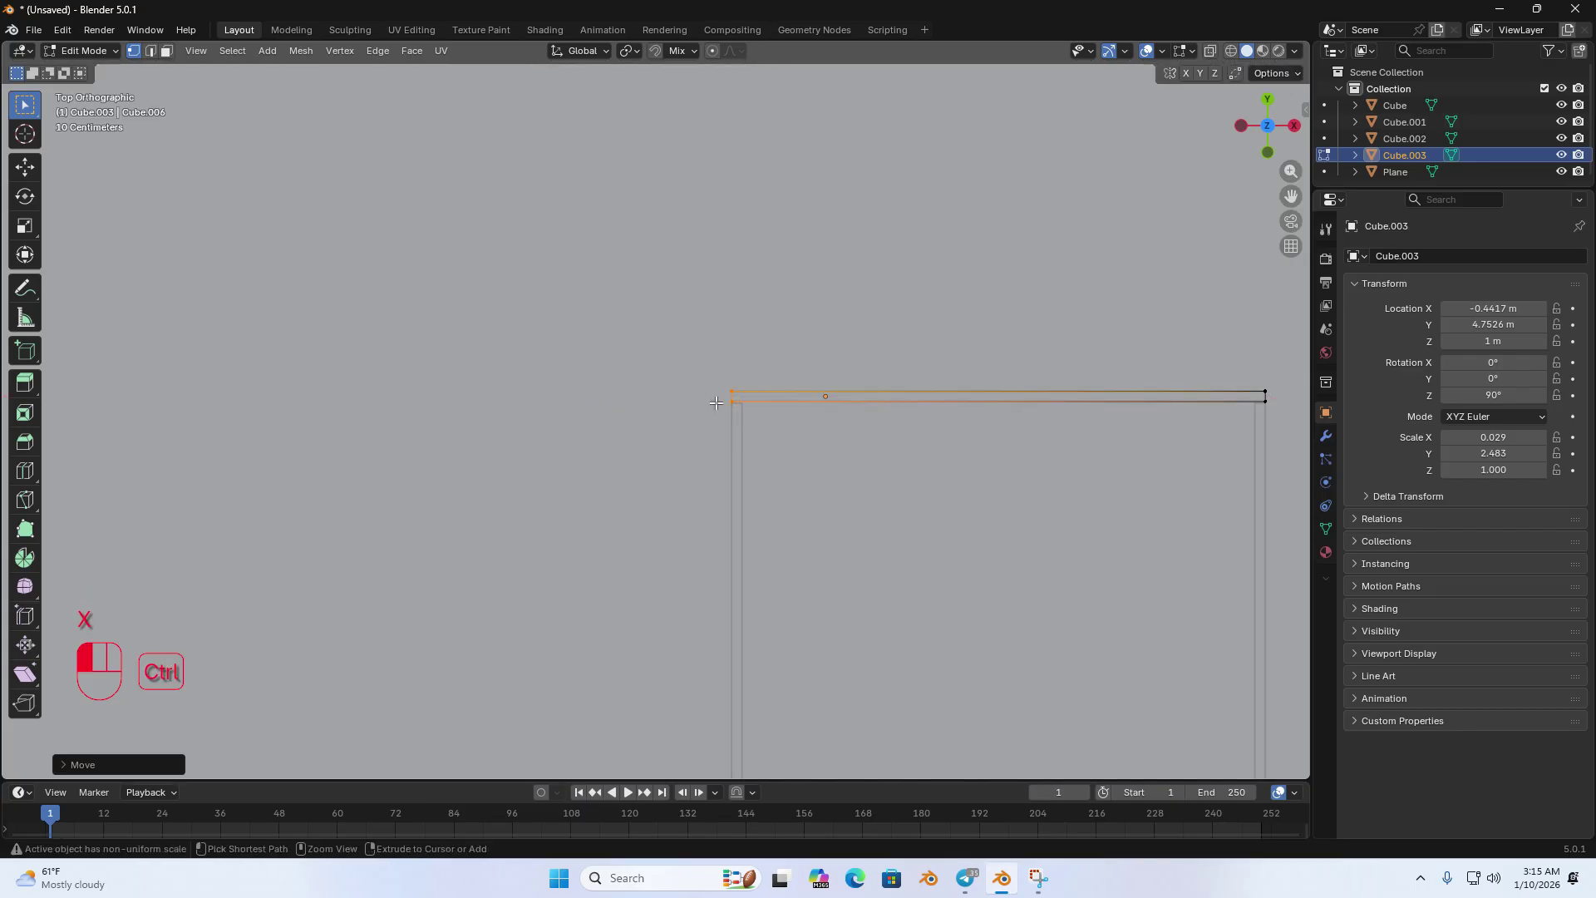
{"action": "key", "text": "Tab"}
Step: Deselect the far panel and examine the closed rectangular enclosure from several angles
{"action": "middle_click_drag", "start_coordinate": [680, 465], "coordinate": [922, 309]}
{"action": "scroll", "coordinate": [922, 310], "scroll_direction": "down", "scroll_amount": 3}
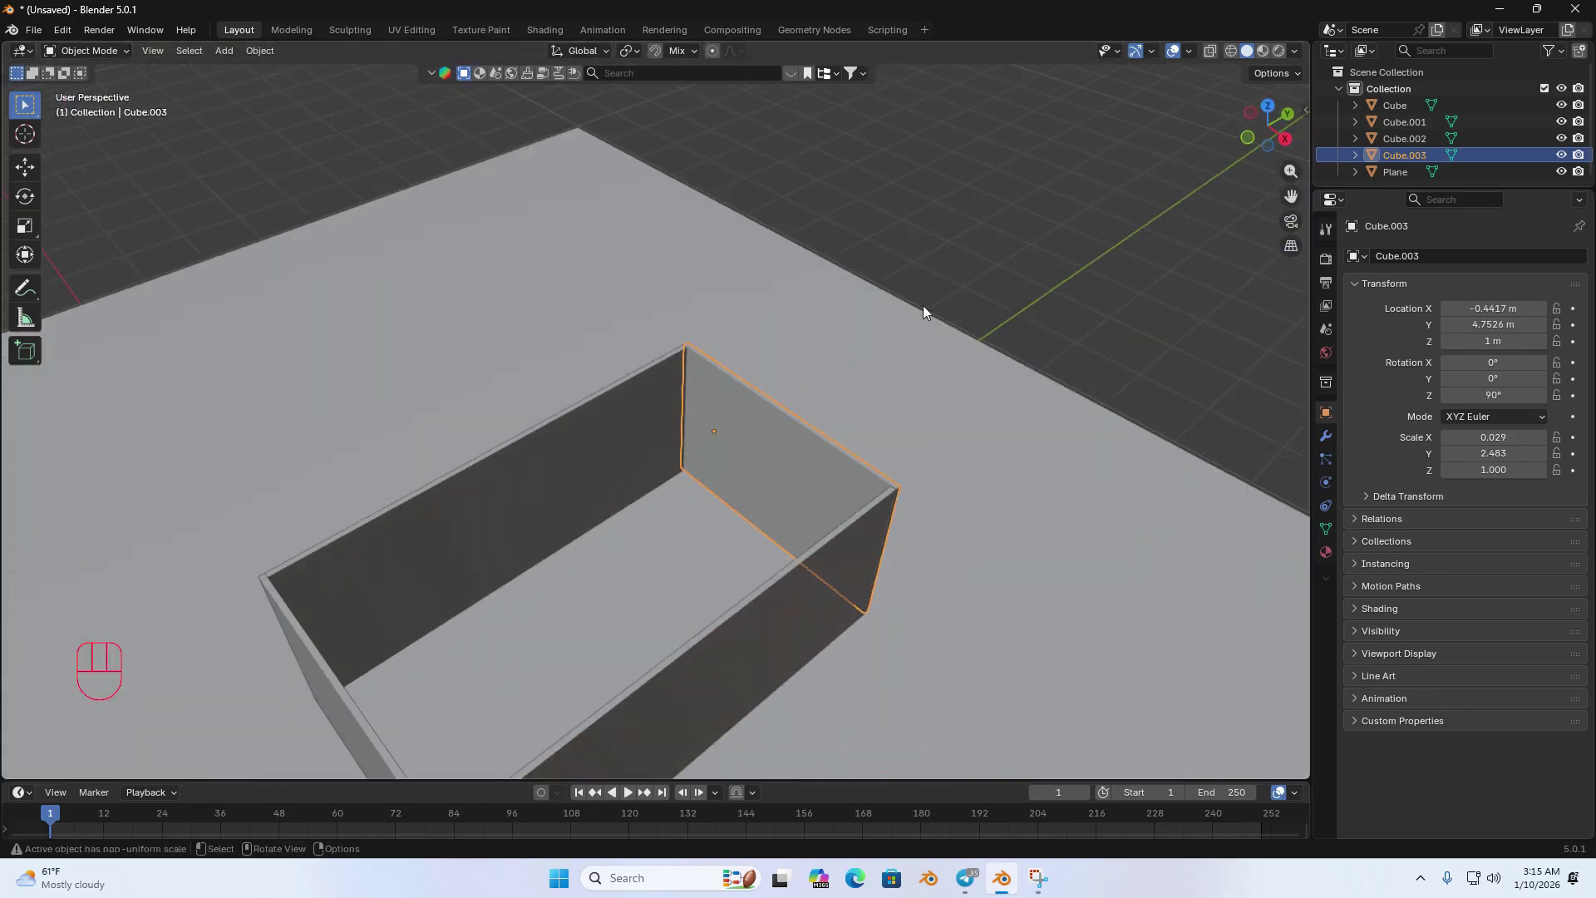
{"action": "middle_click_drag", "start_coordinate": [814, 381], "coordinate": [831, 432]}
{"action": "left_click", "coordinate": [827, 280]}
{"action": "middle_click_drag", "start_coordinate": [944, 324], "coordinate": [975, 463]}
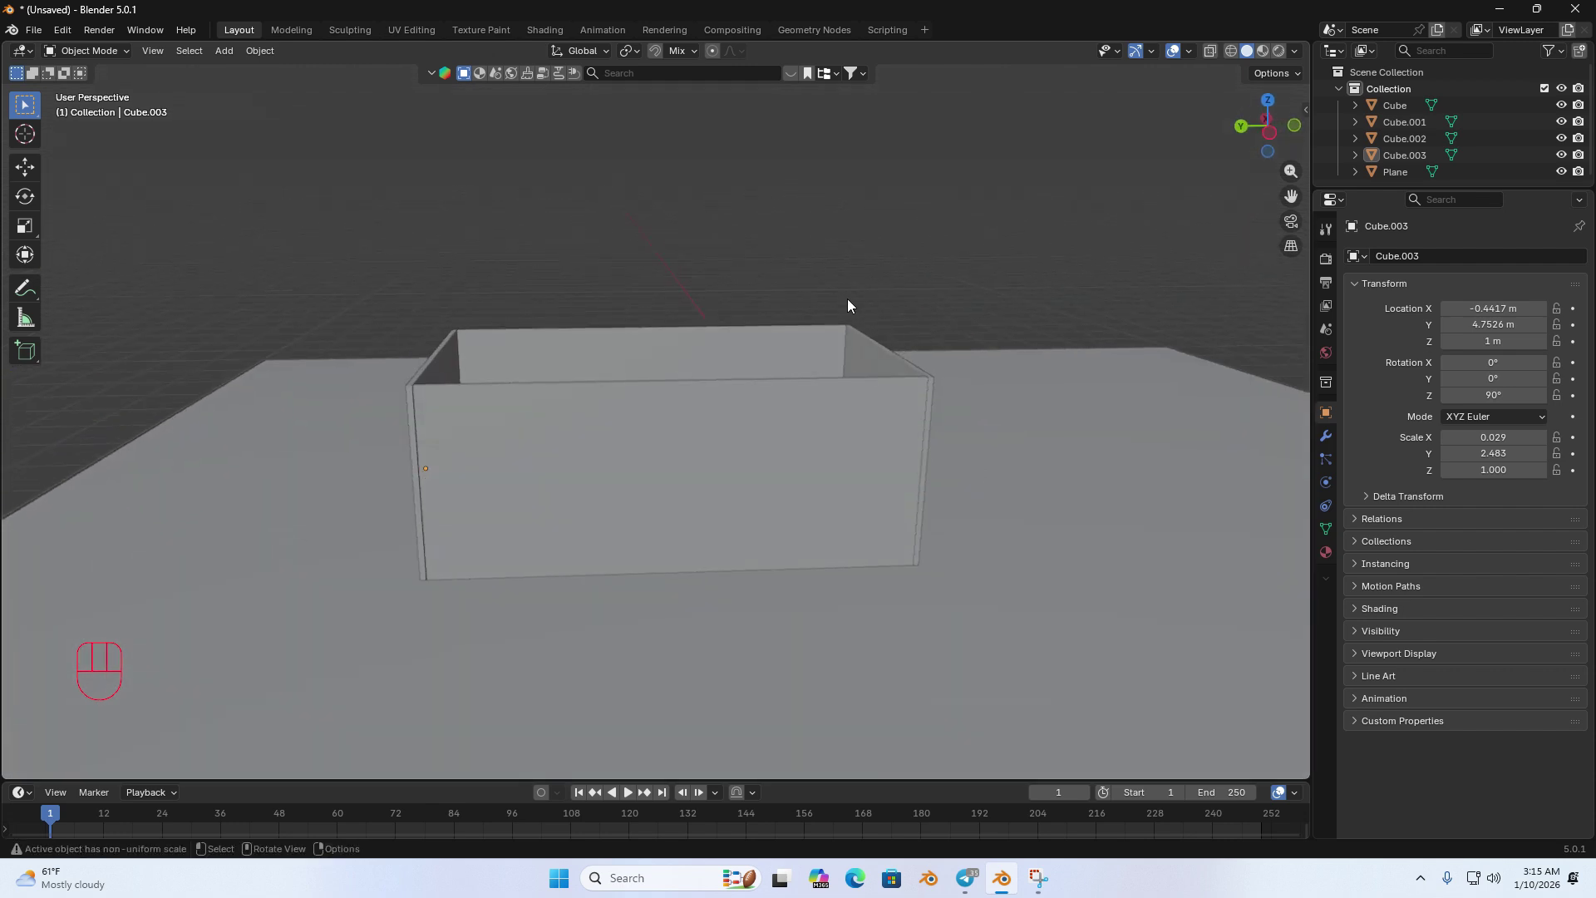
{"action": "middle_click_drag", "start_coordinate": [846, 298], "coordinate": [772, 430]}
{"action": "scroll", "coordinate": [725, 484], "scroll_direction": "down", "scroll_amount": 4}
Step: Try scaling the near cross panel, and undo the scaling
{"action": "left_click", "coordinate": [743, 395]}
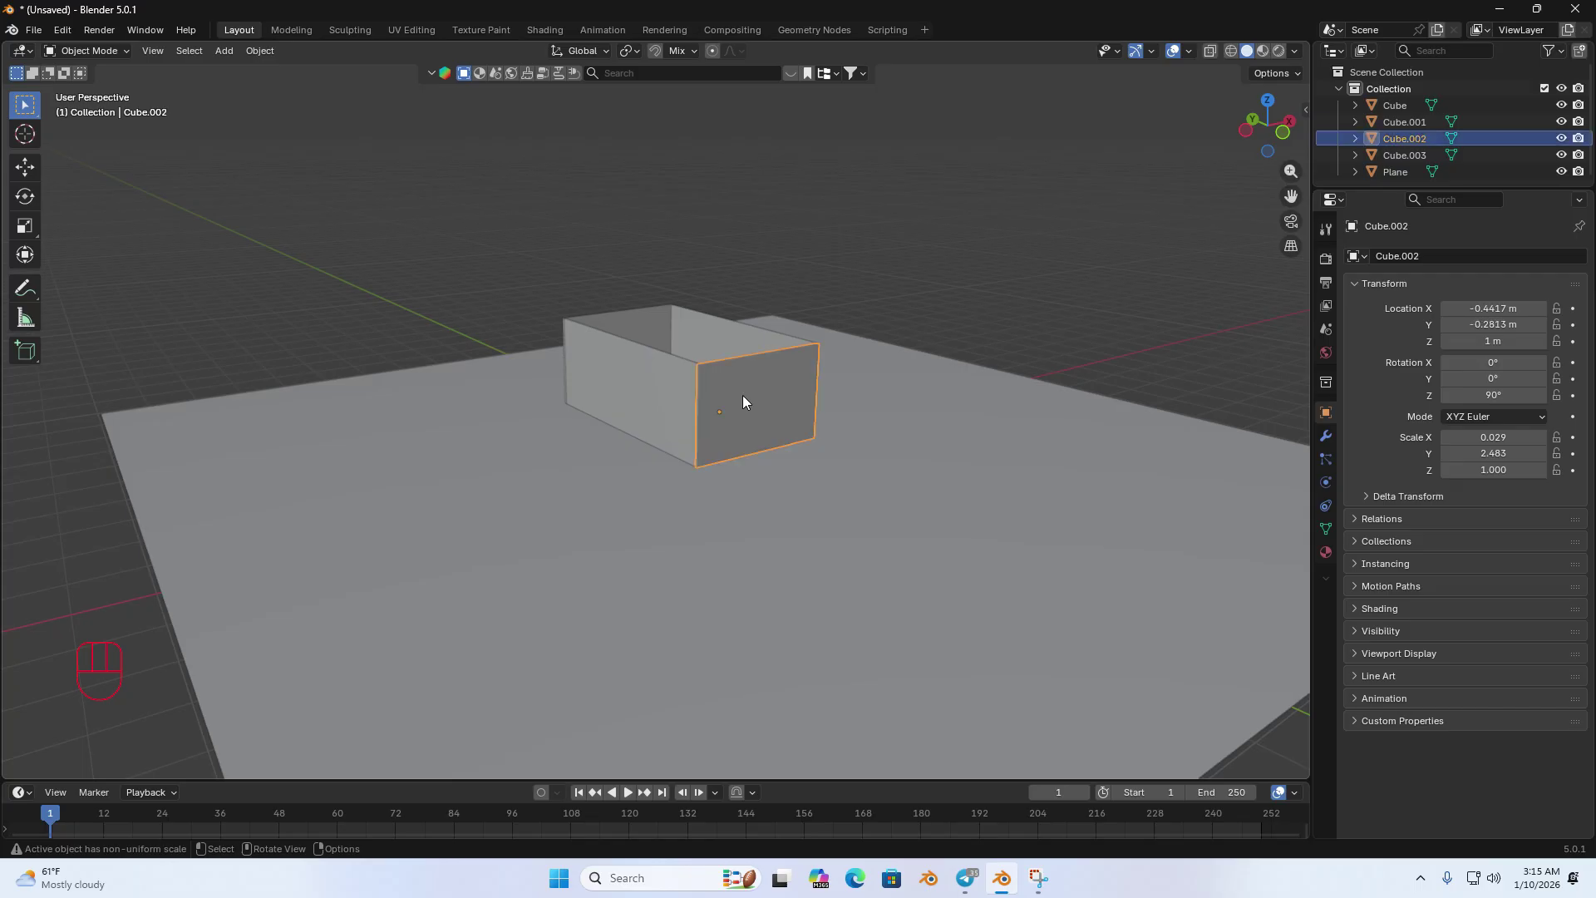
{"action": "key", "text": "s"}
{"action": "left_click", "coordinate": [816, 390]}
{"action": "key", "text": "ctrl+z"}
Step: Try rotating and moving the long side wall at the lower X side, undoing each transform
{"action": "left_click", "coordinate": [665, 401]}
{"action": "key", "text": "r"}
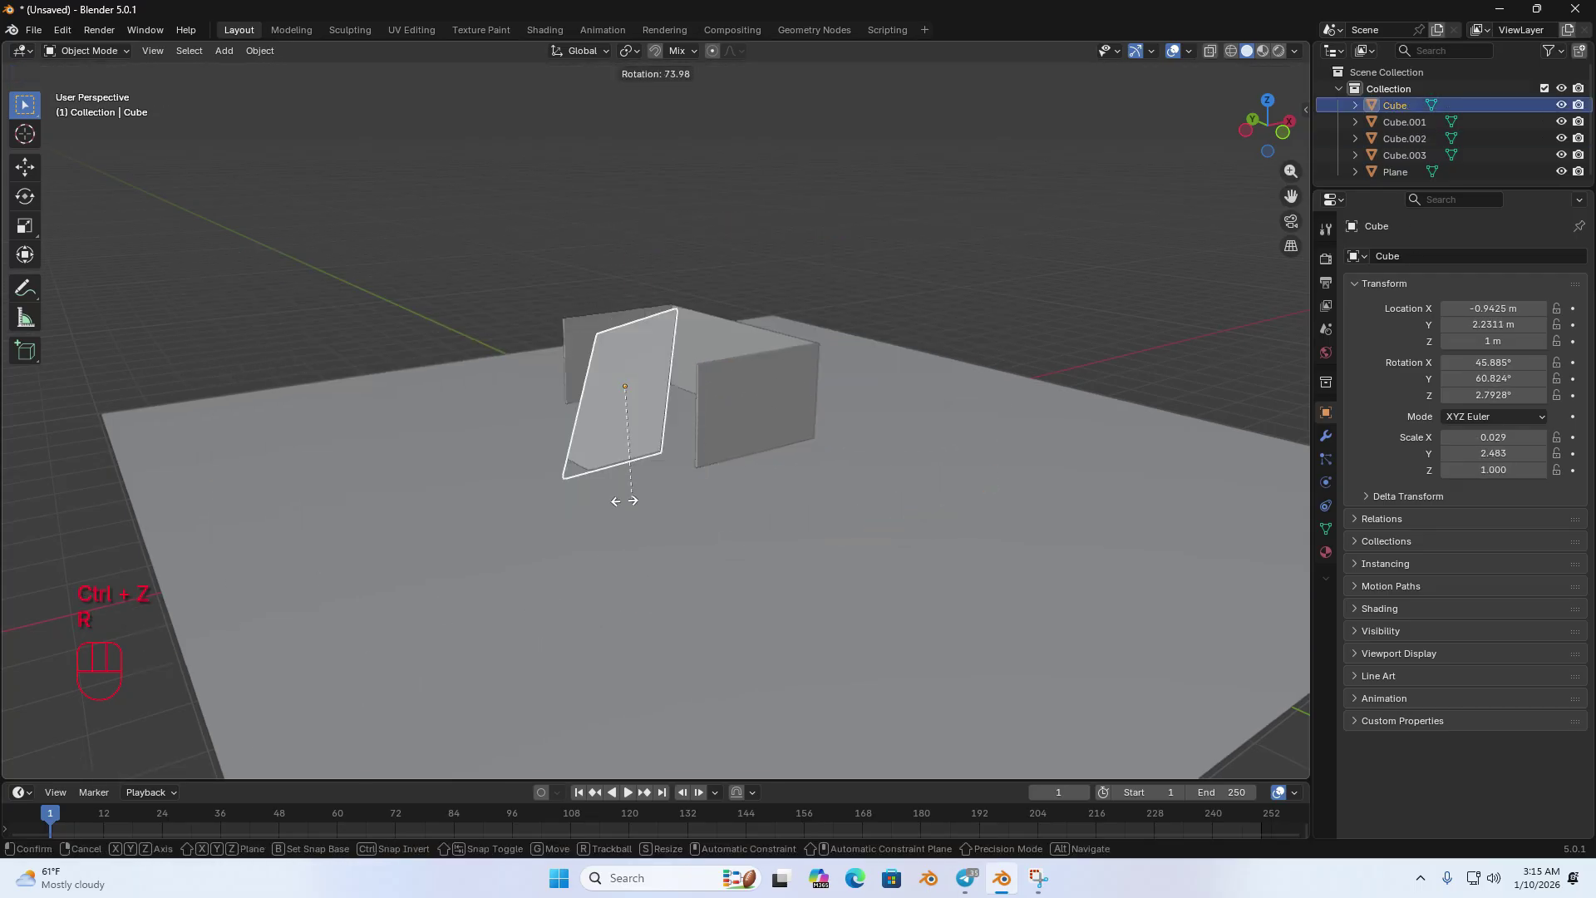
{"action": "left_click", "coordinate": [771, 428]}
{"action": "key", "text": "ctrl+z"}
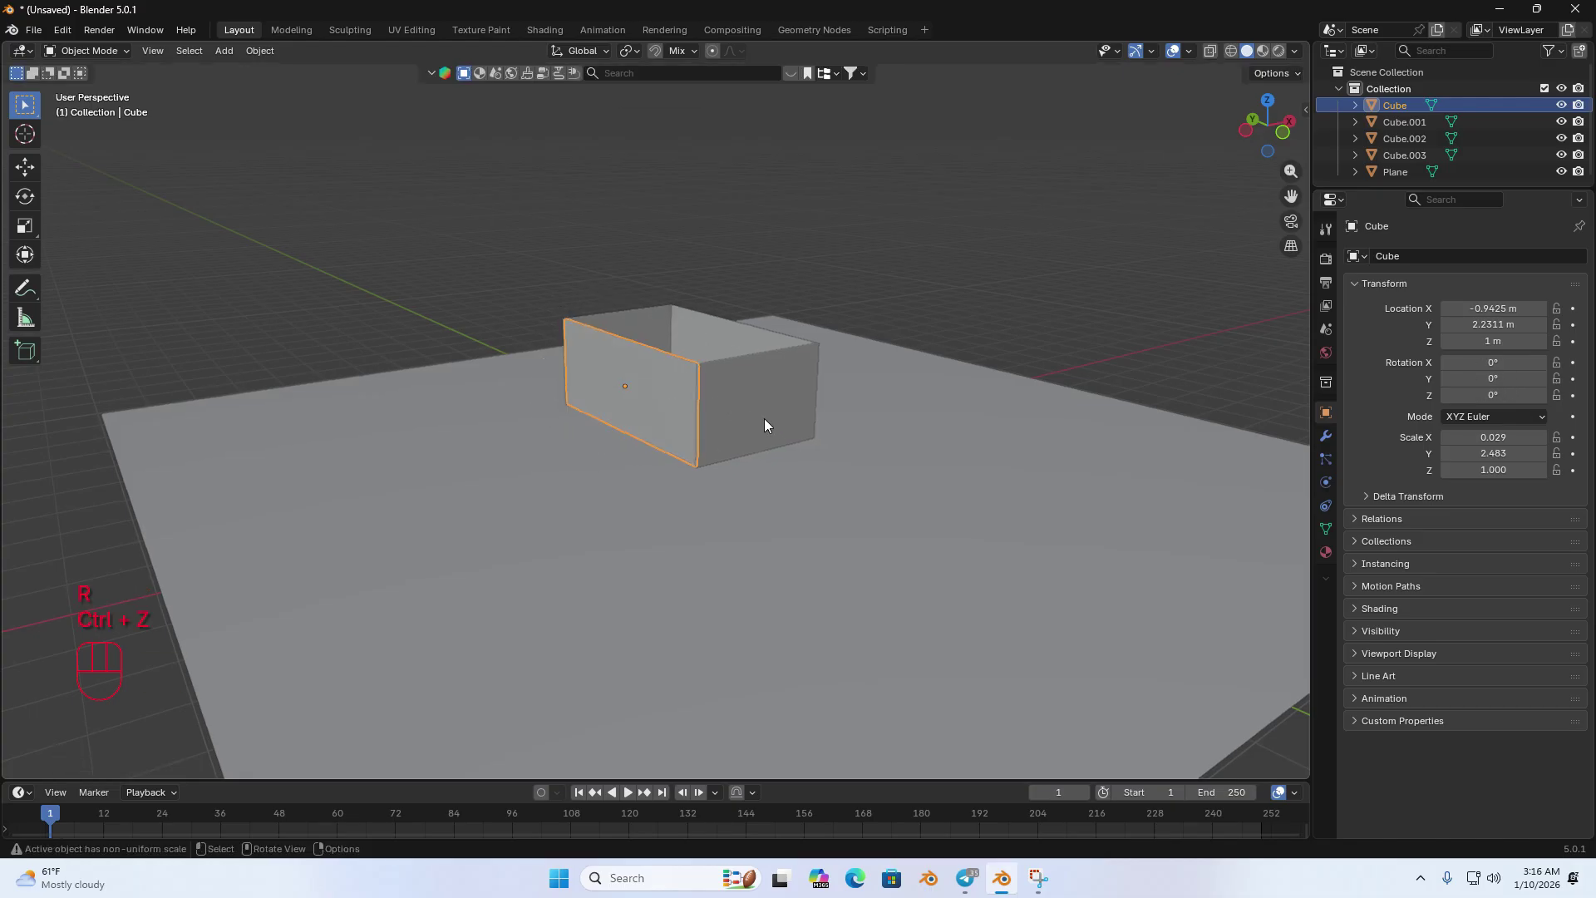
{"action": "key", "text": "g"}
{"action": "left_click", "coordinate": [722, 371]}
{"action": "key", "text": "ctrl+z"}
Step: Clear the selection and look over the enclosure on its floor plane
{"action": "middle_click_drag", "start_coordinate": [765, 320], "coordinate": [670, 406]}
{"action": "scroll", "coordinate": [743, 513], "scroll_direction": "up", "scroll_amount": 5}
{"action": "middle_click_drag", "start_coordinate": [744, 513], "coordinate": [821, 419], "text": "shift"}
{"action": "scroll", "coordinate": [721, 457], "scroll_direction": "down", "scroll_amount": 5}
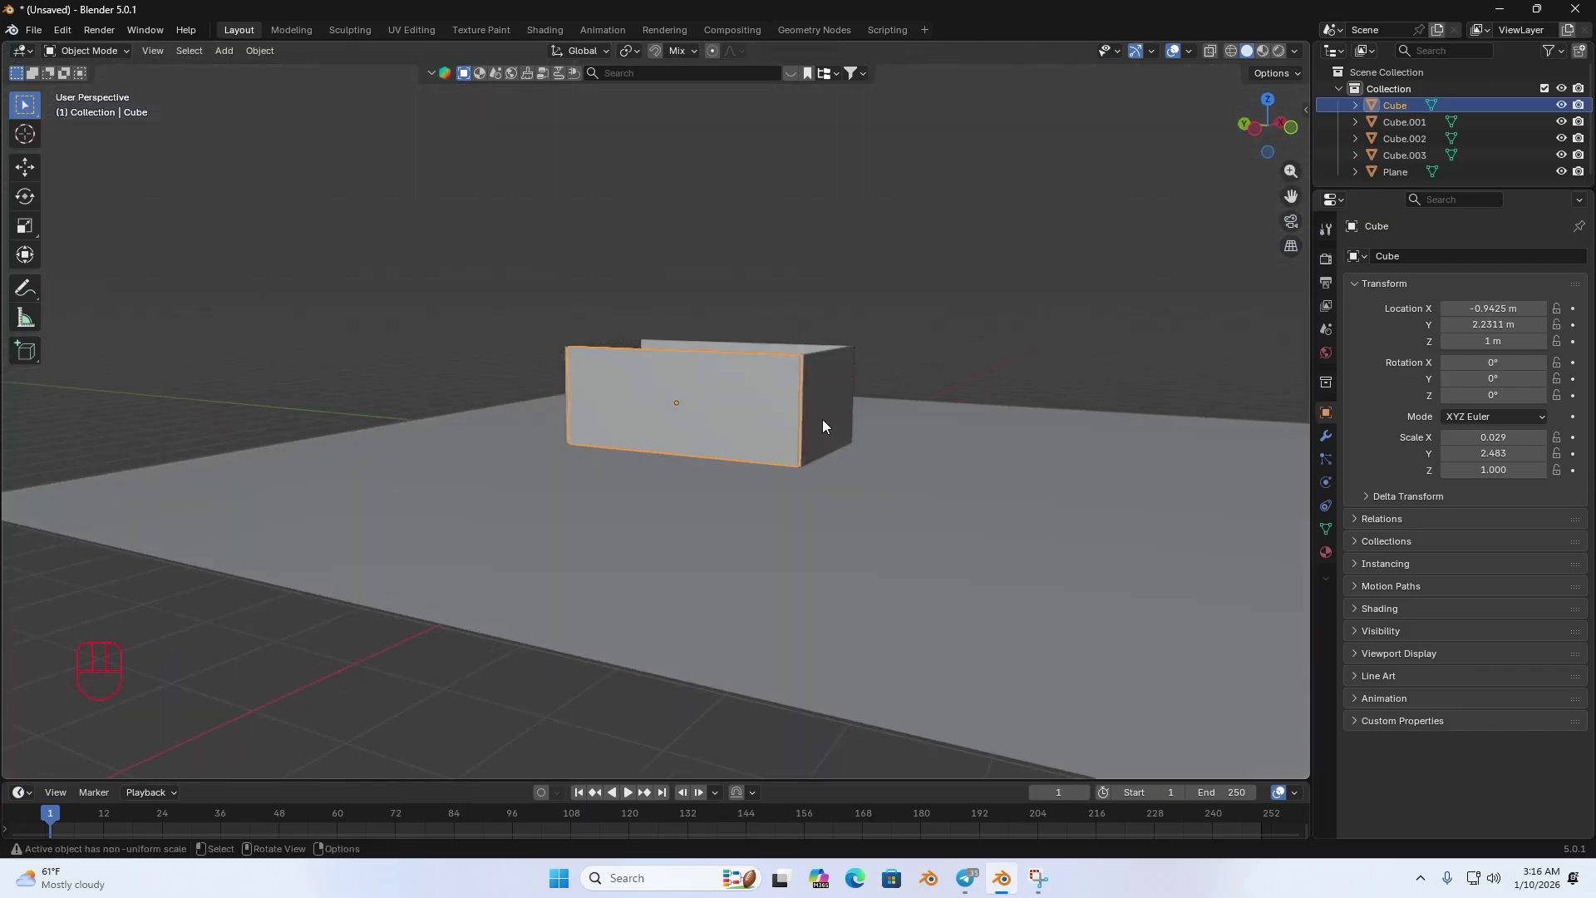
{"action": "left_click", "coordinate": [944, 357]}
{"action": "middle_click_drag", "start_coordinate": [892, 375], "coordinate": [716, 464], "text": "shift"}
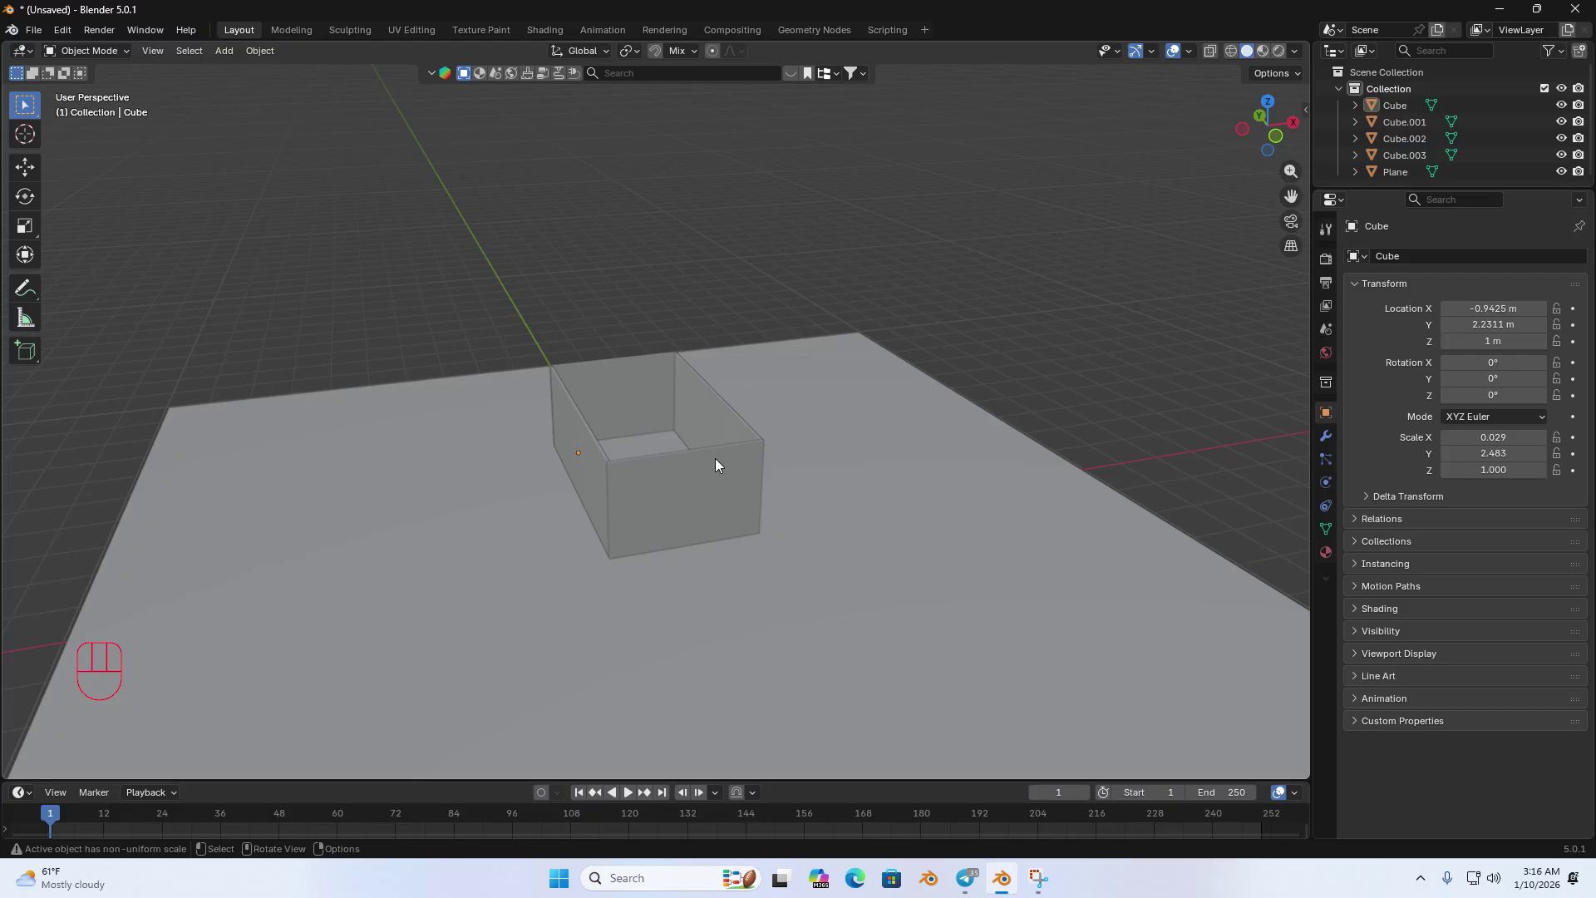
Step: Save the scene to the Desktop folder as UYCHA.blend
{"action": "key", "text": "ctrl+s"}
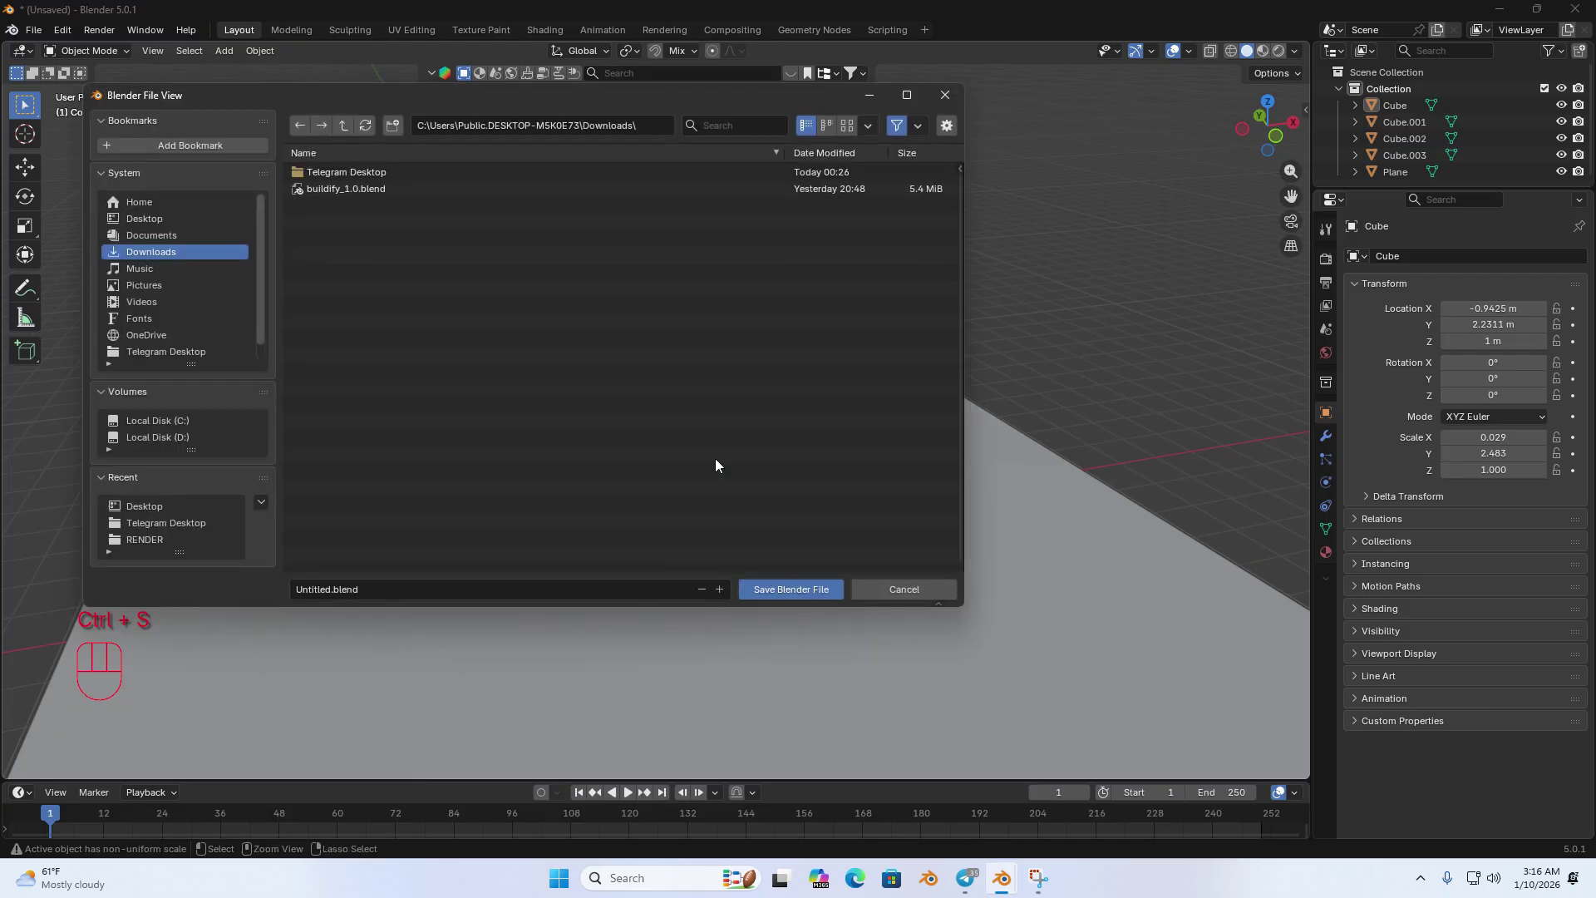
{"action": "left_click", "coordinate": [160, 216]}
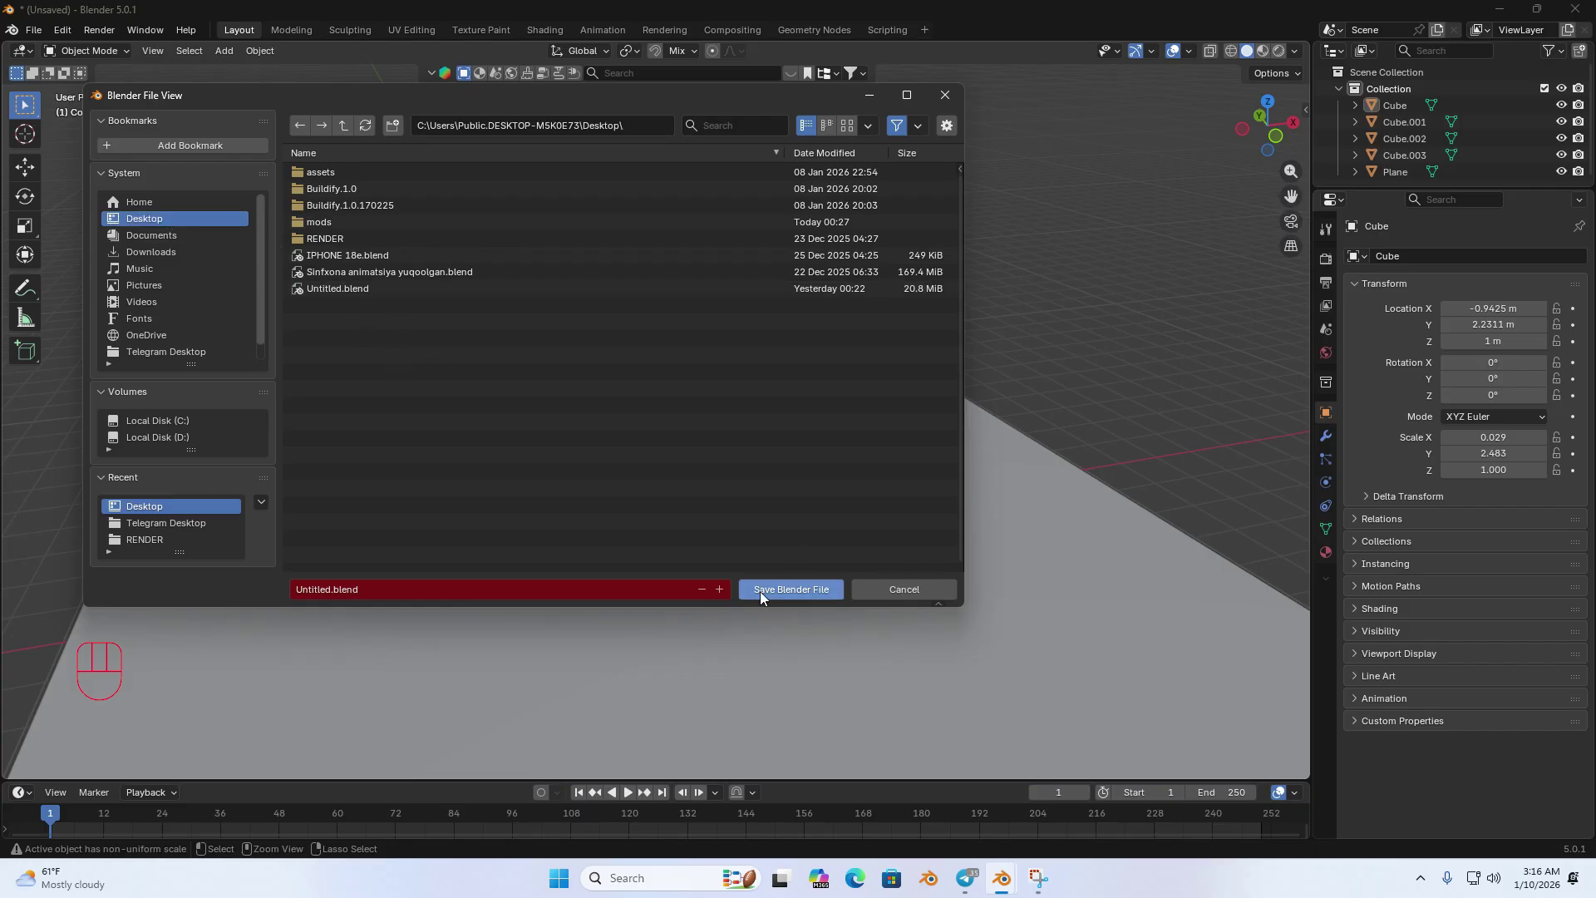
{"action": "left_click", "coordinate": [608, 588]}
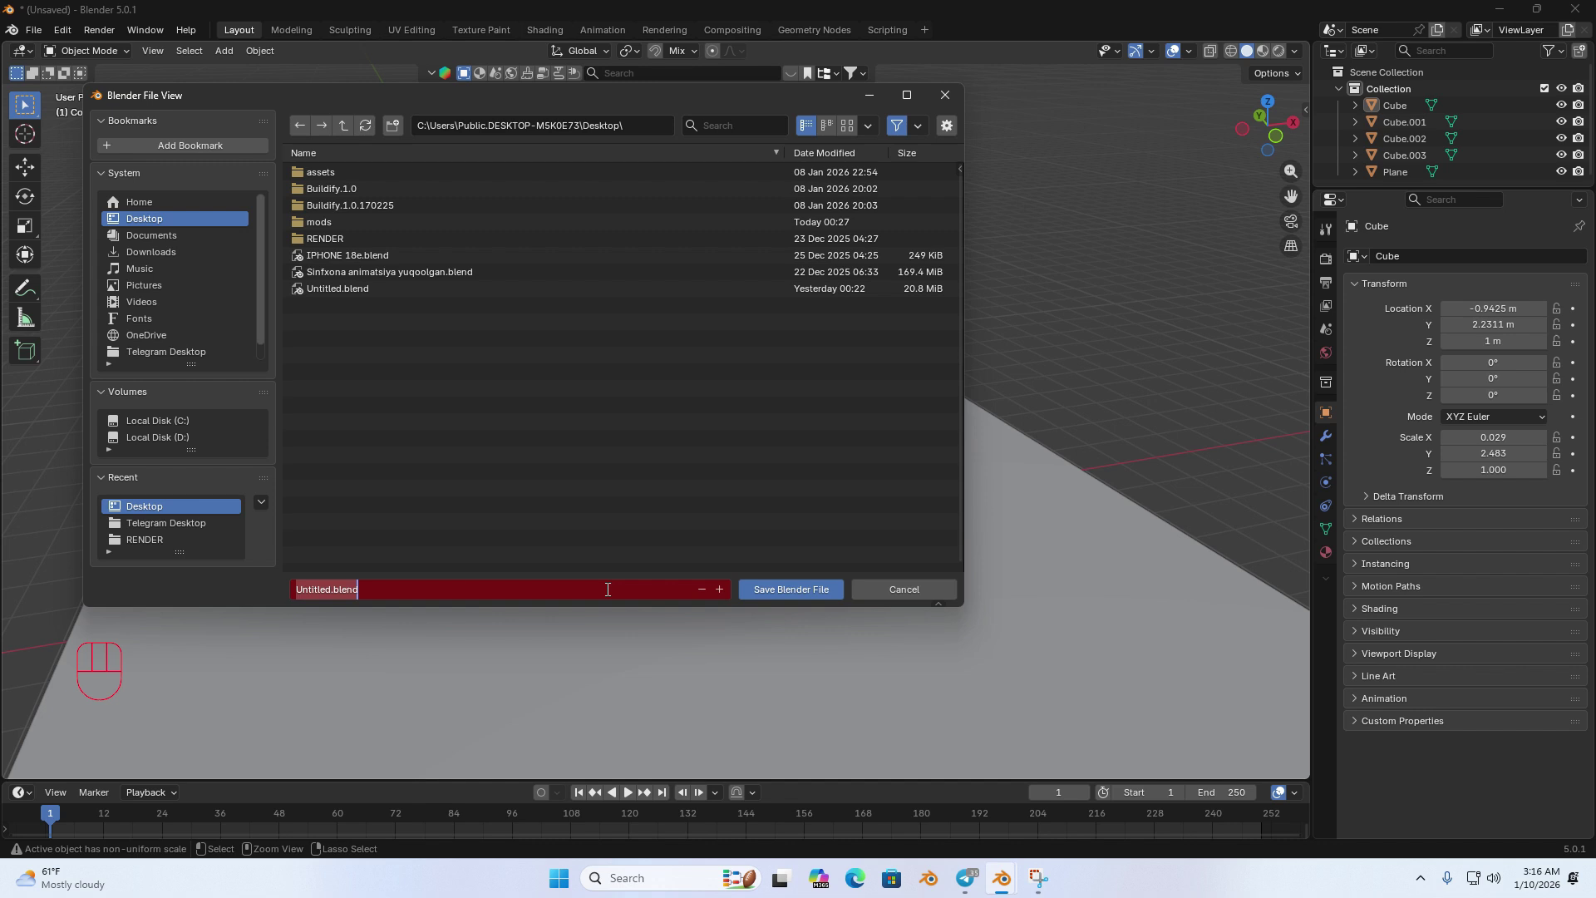
{"action": "key", "text": "BackSpace"}
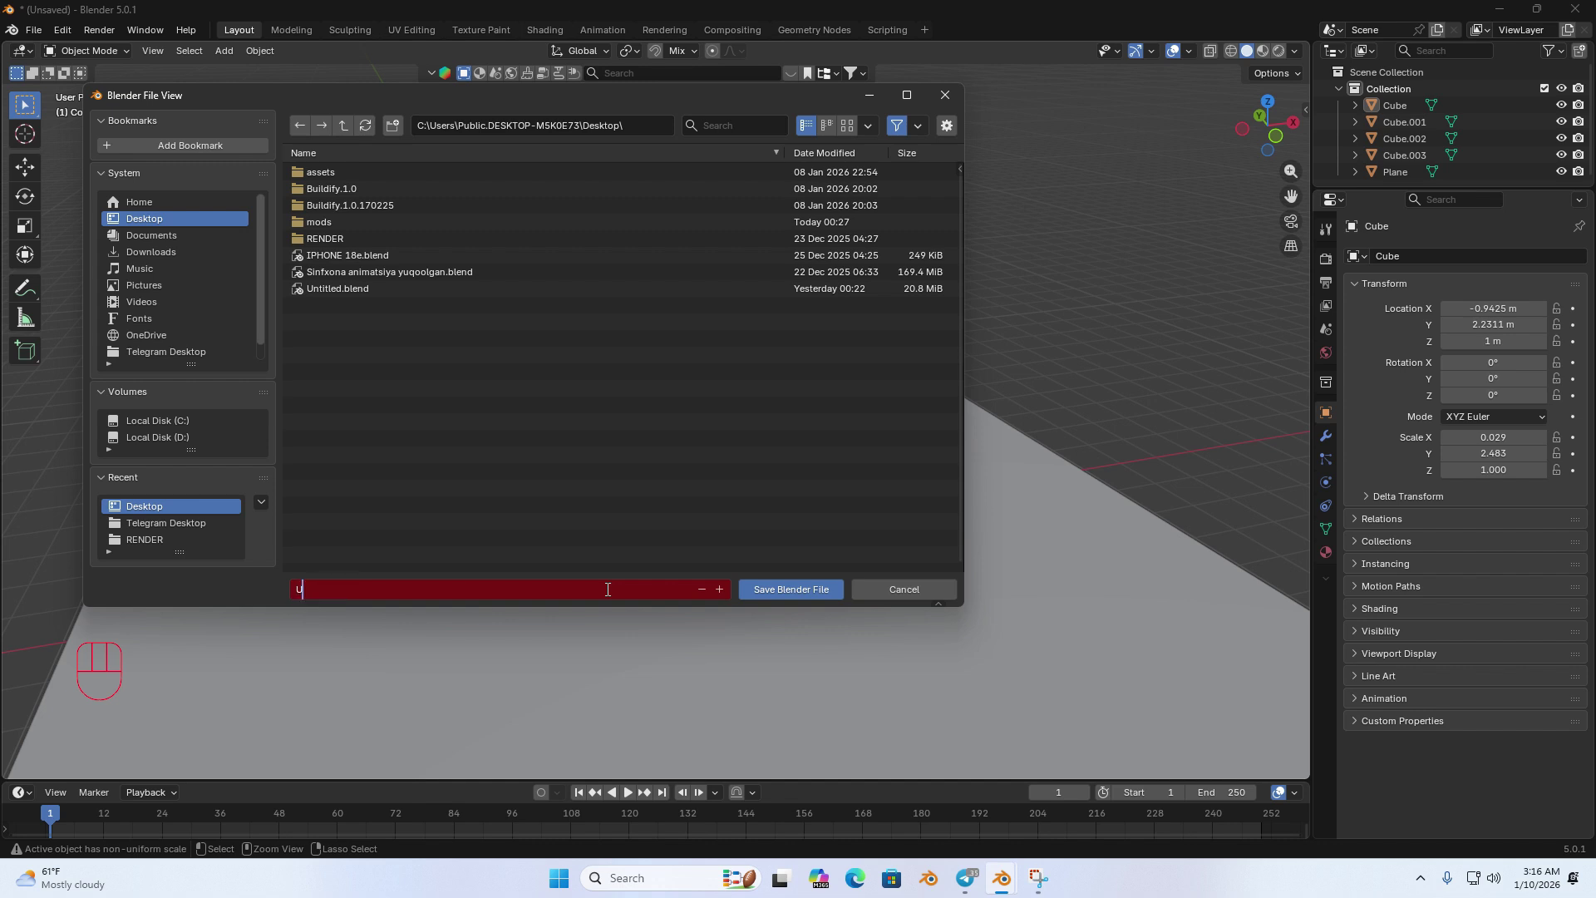
{"action": "type", "text": "UYCHA"}
{"action": "left_click", "coordinate": [786, 591]}
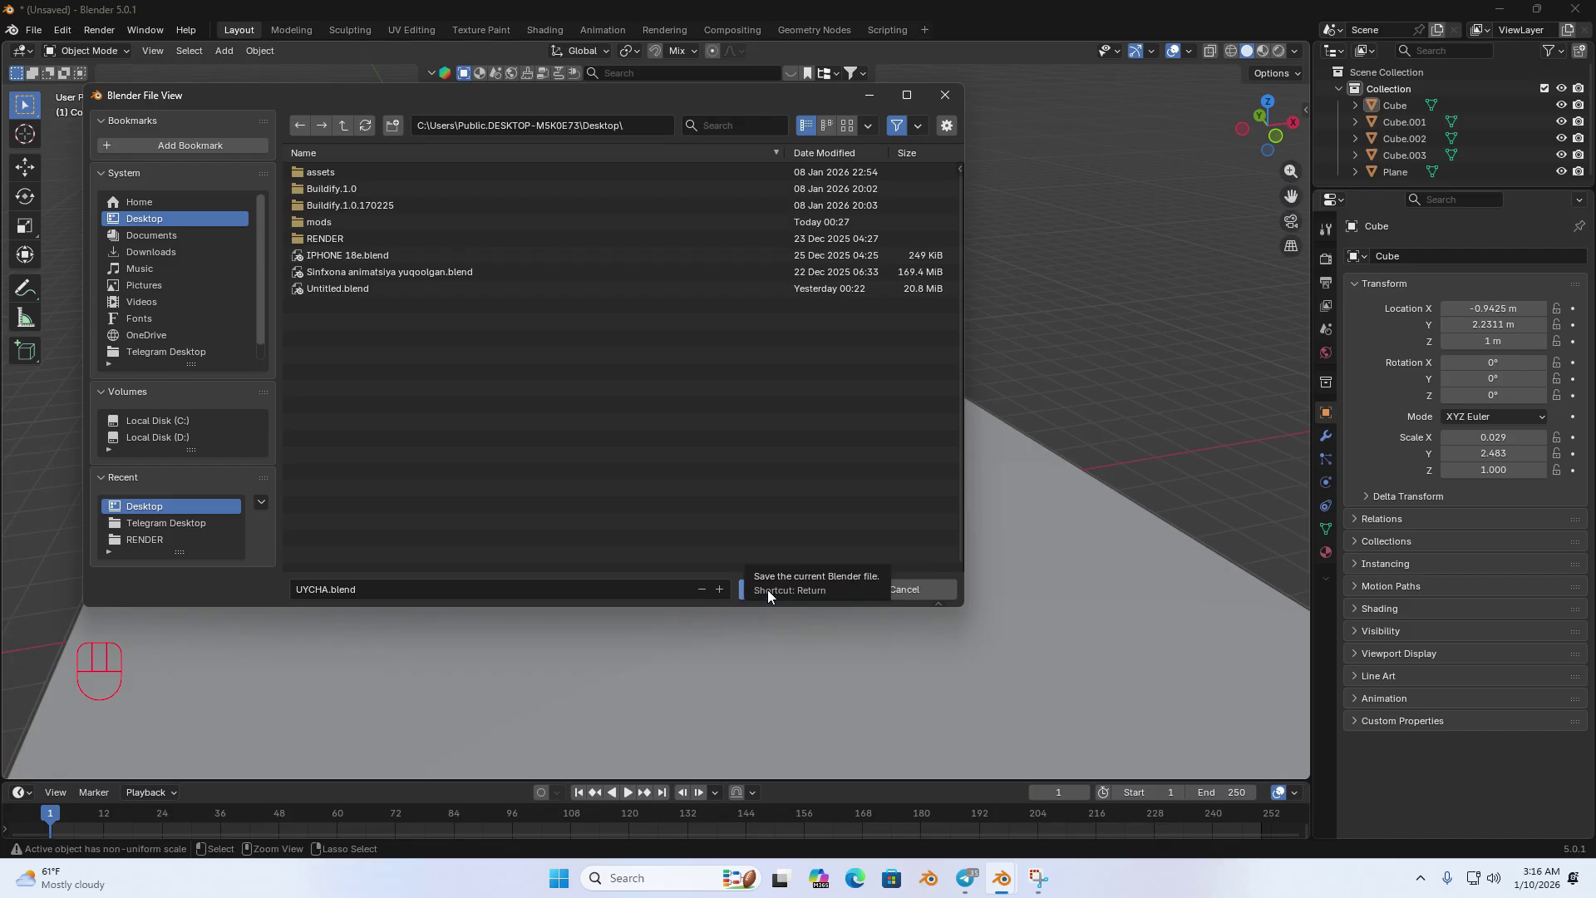
{"action": "left_click", "coordinate": [765, 588]}
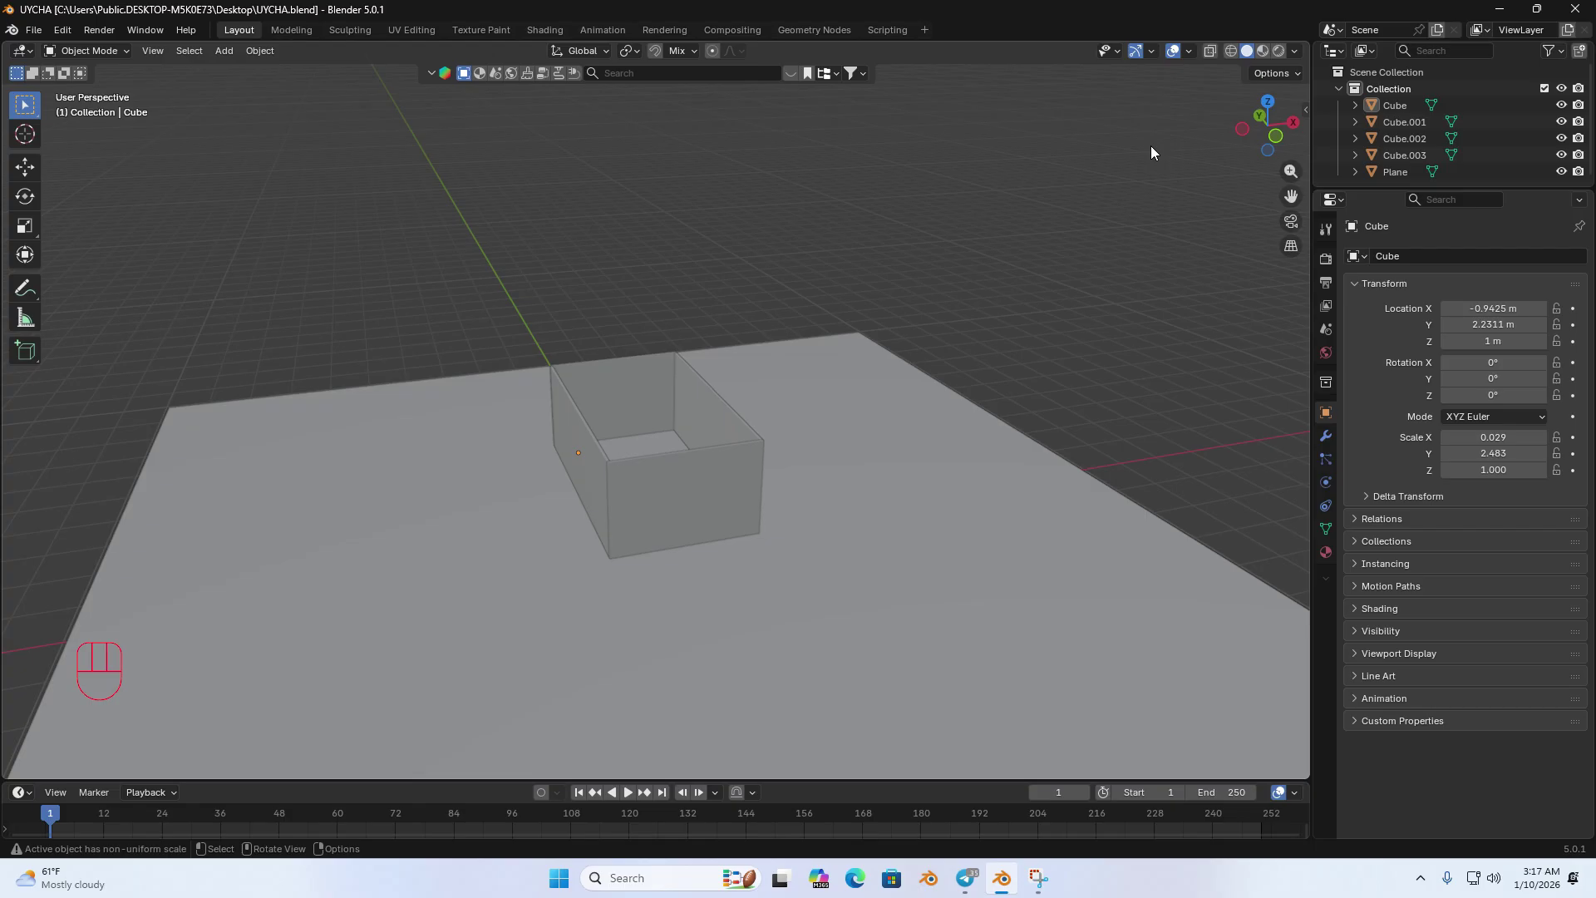
{"action": "scroll", "coordinate": [715, 396], "scroll_direction": "up", "scroll_amount": 3}
{"action": "middle_click_drag", "start_coordinate": [706, 395], "coordinate": [645, 367]}
{"action": "scroll", "coordinate": [591, 367], "scroll_direction": "up", "scroll_amount": 2}
{"action": "middle_click_drag", "start_coordinate": [552, 421], "coordinate": [689, 503]}
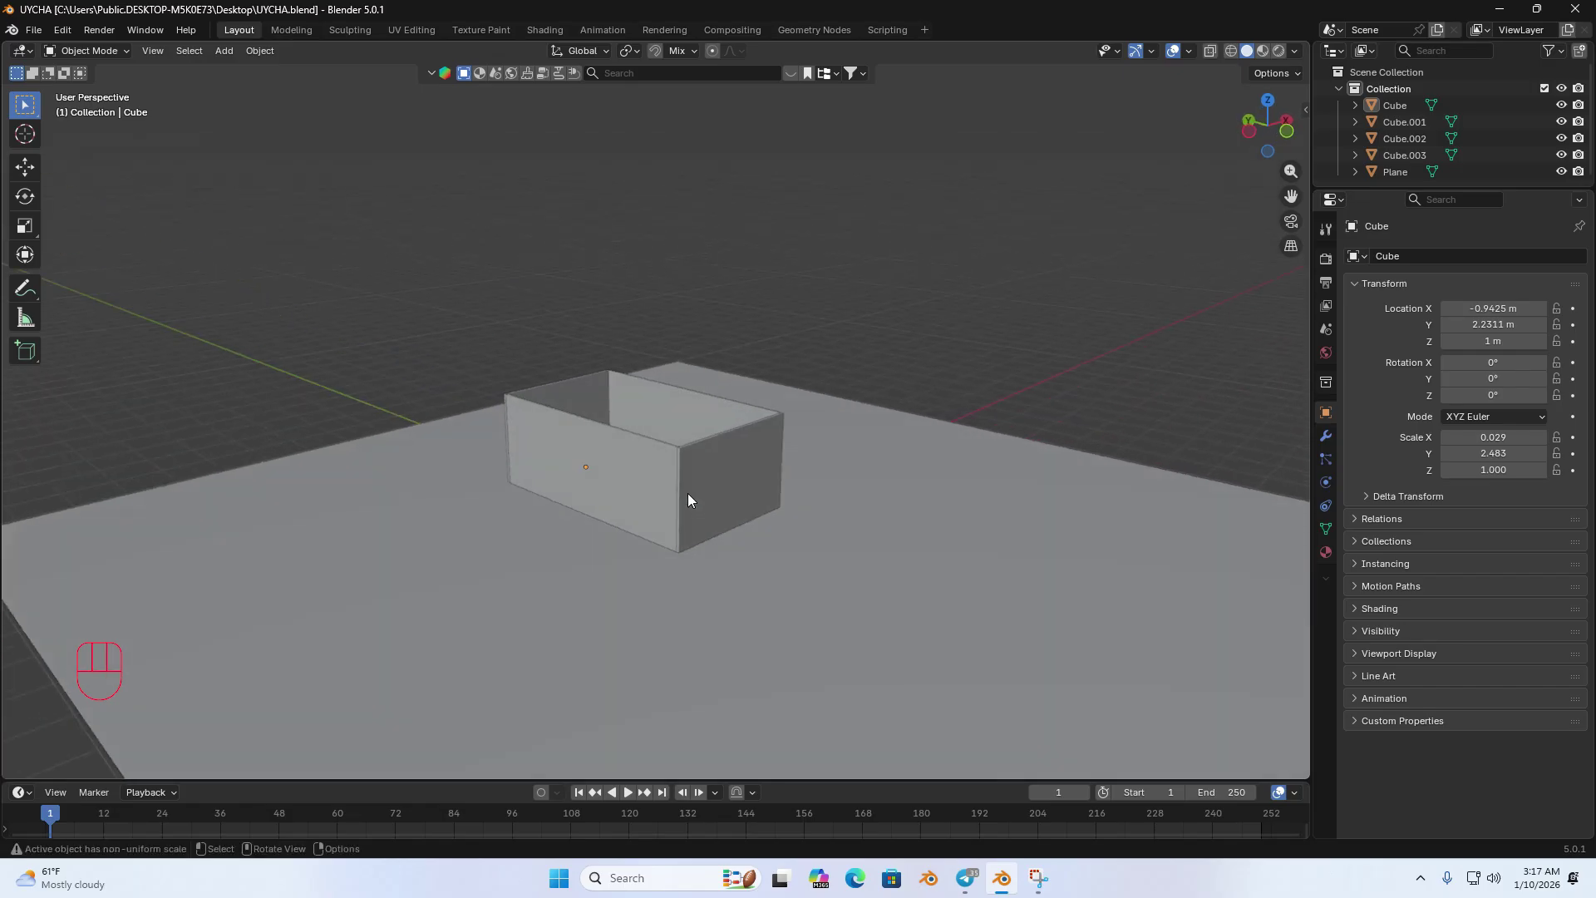